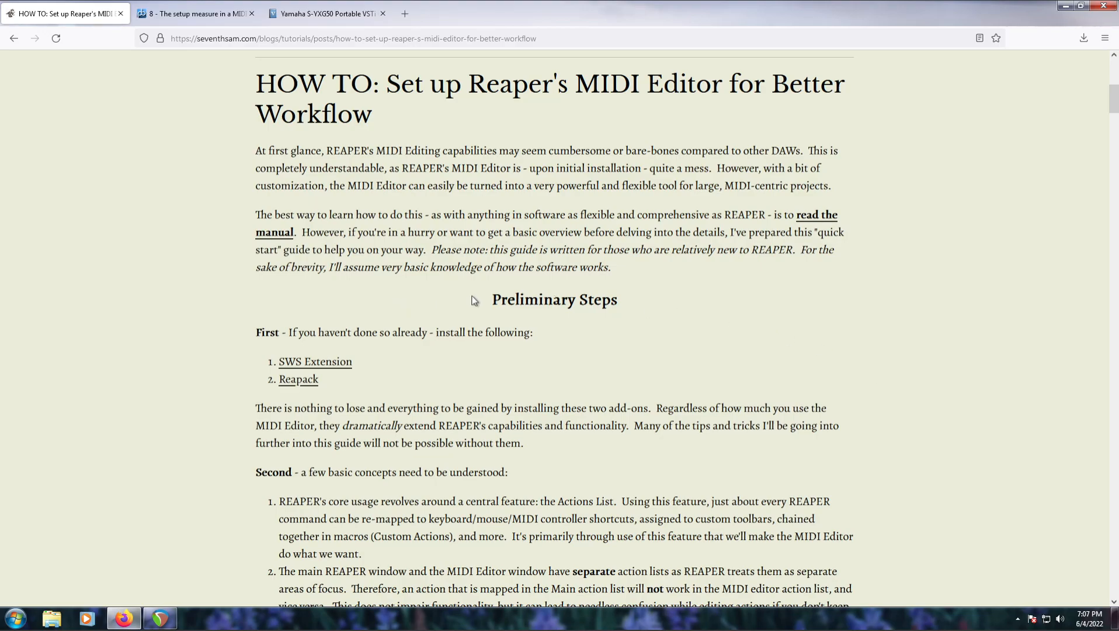
Switch to REAPER and look over the GM template's MIDI output, Setup and Track 1 to Track 16 tracks
left_click_drag(491, 301, 626, 383)
left_click(626, 383)
left_click(161, 620)
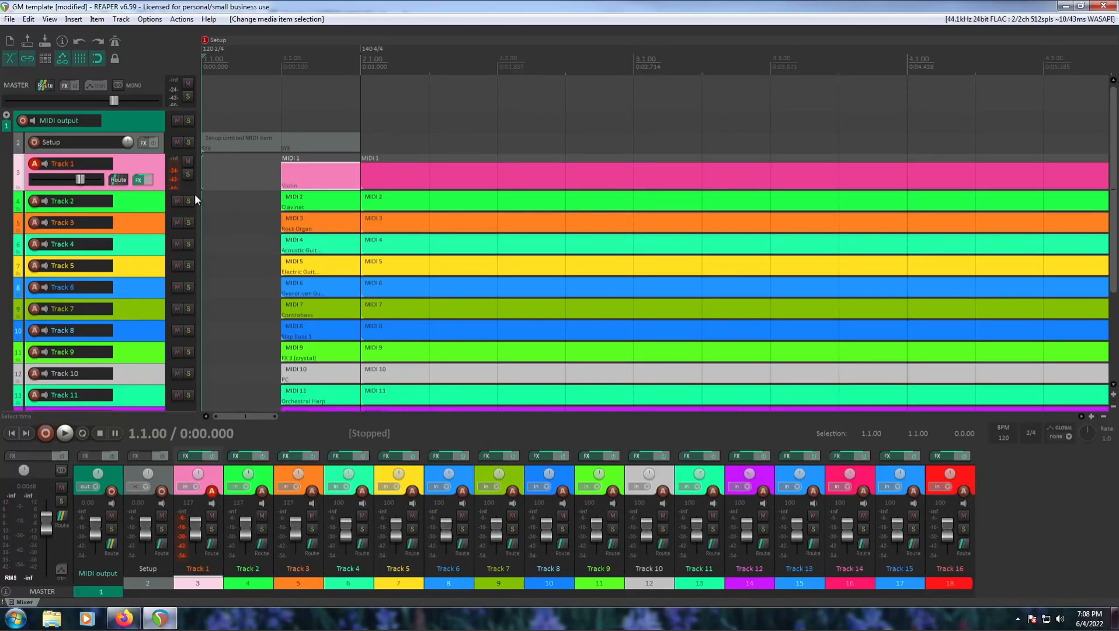
left_click(148, 122)
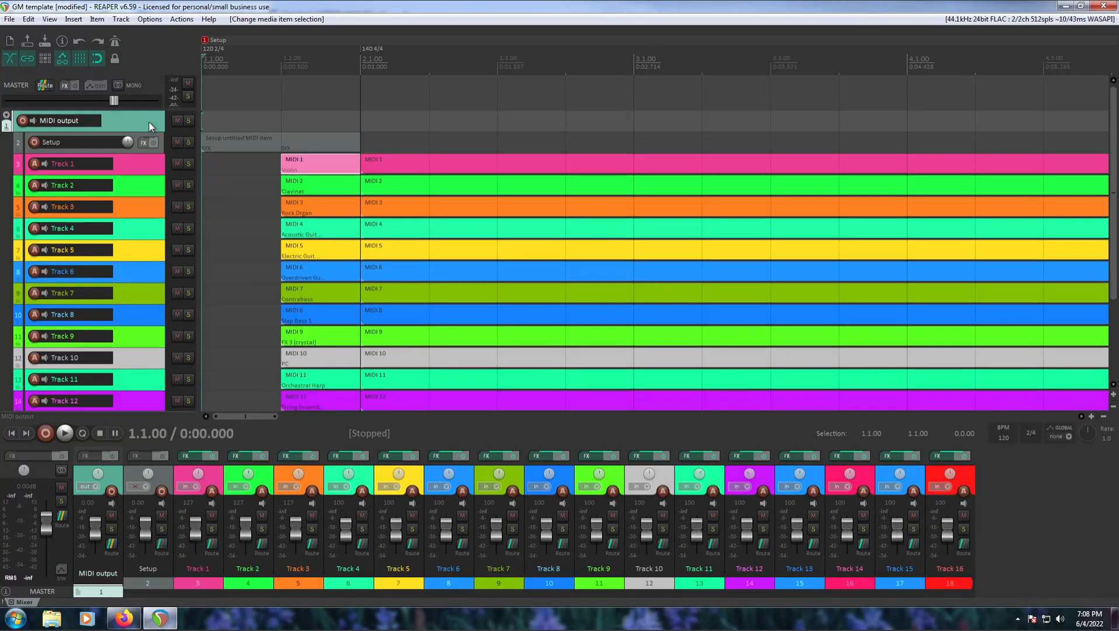
left_click(119, 151)
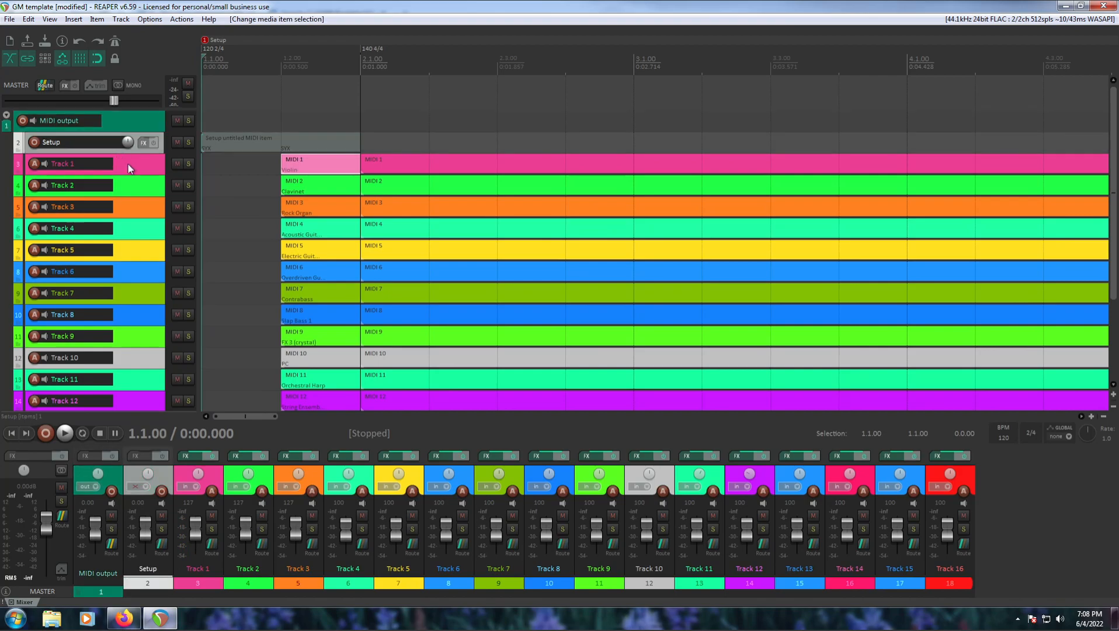
left_click(127, 164)
scroll(148, 250, "down", 4)
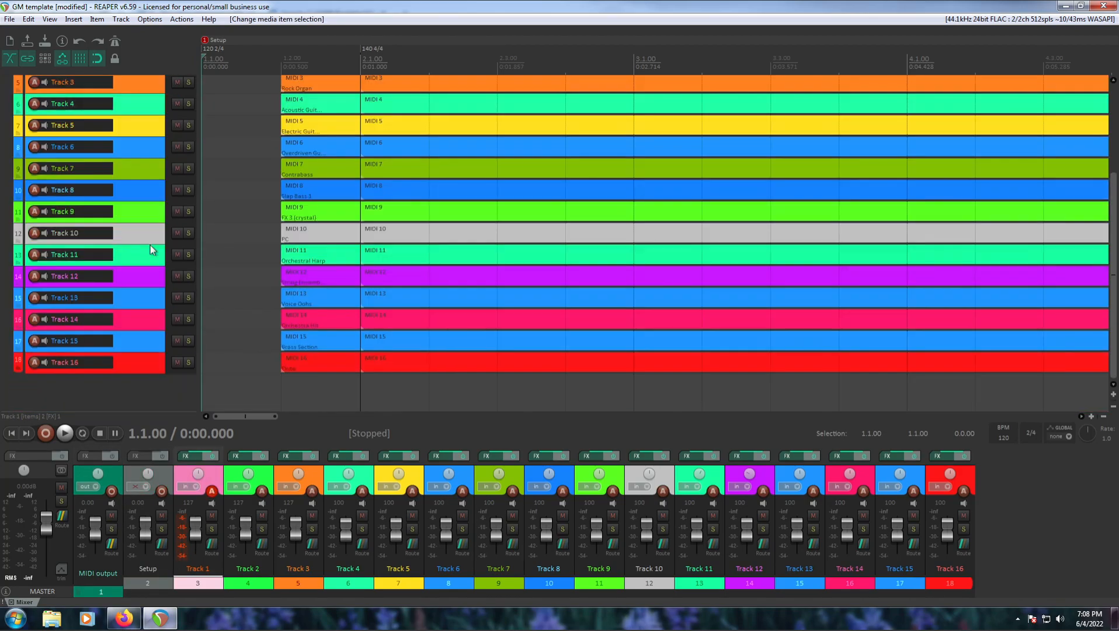
left_click(134, 360)
scroll(138, 359, "up", 5)
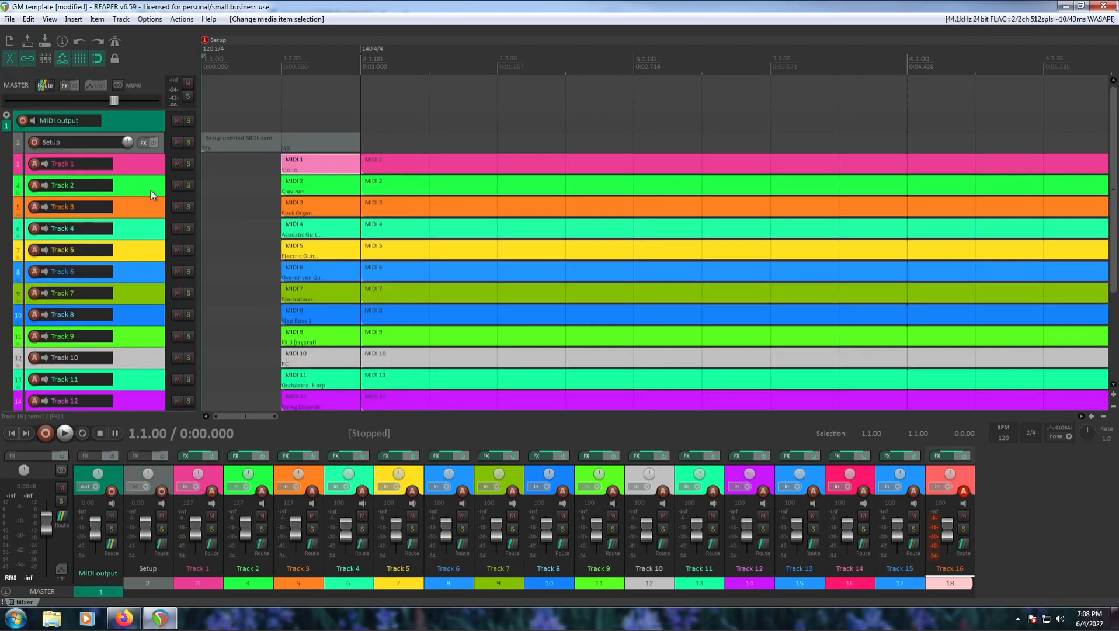
left_click(154, 163)
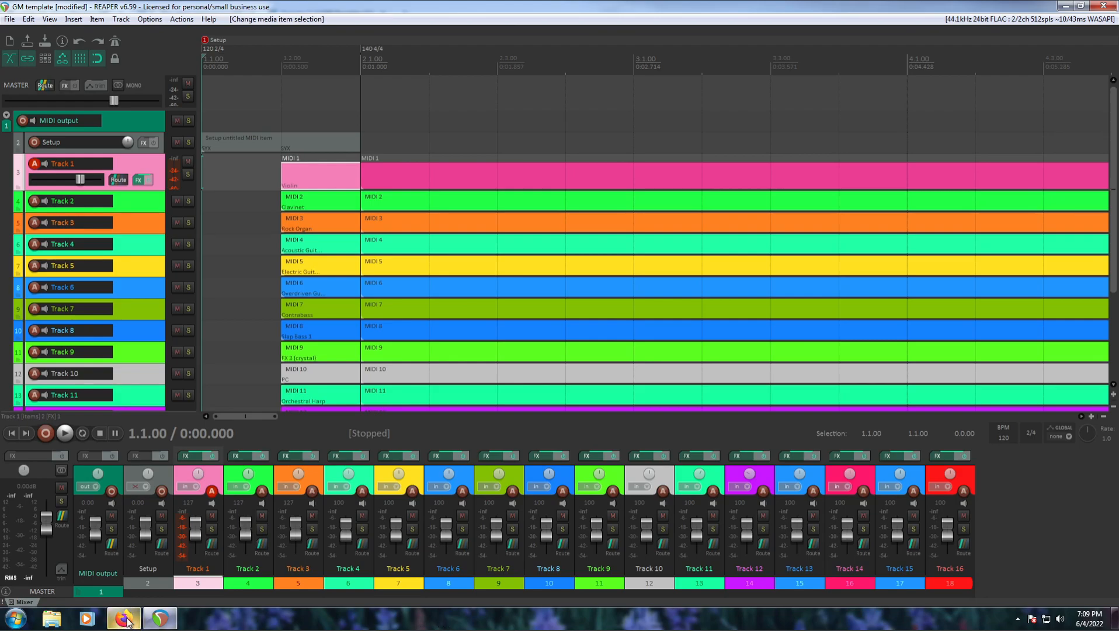
Open the Reapack link from the MIDI Editor tutorial in the browser and download the Windows 64-bit version
mouse_move(140, 623)
left_click(123, 554)
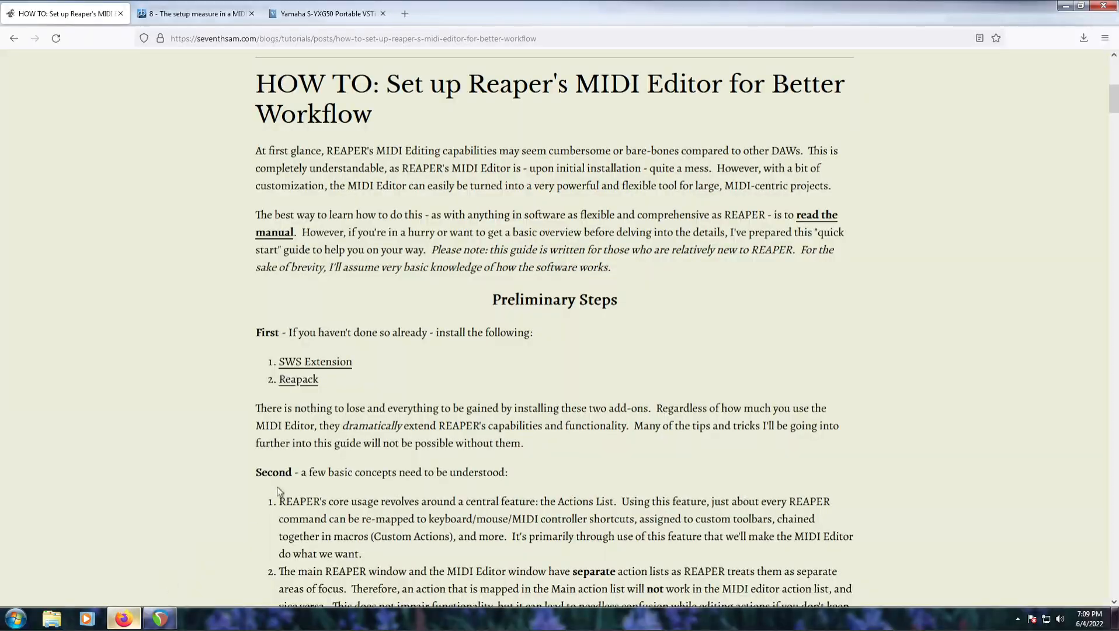
left_click(308, 382)
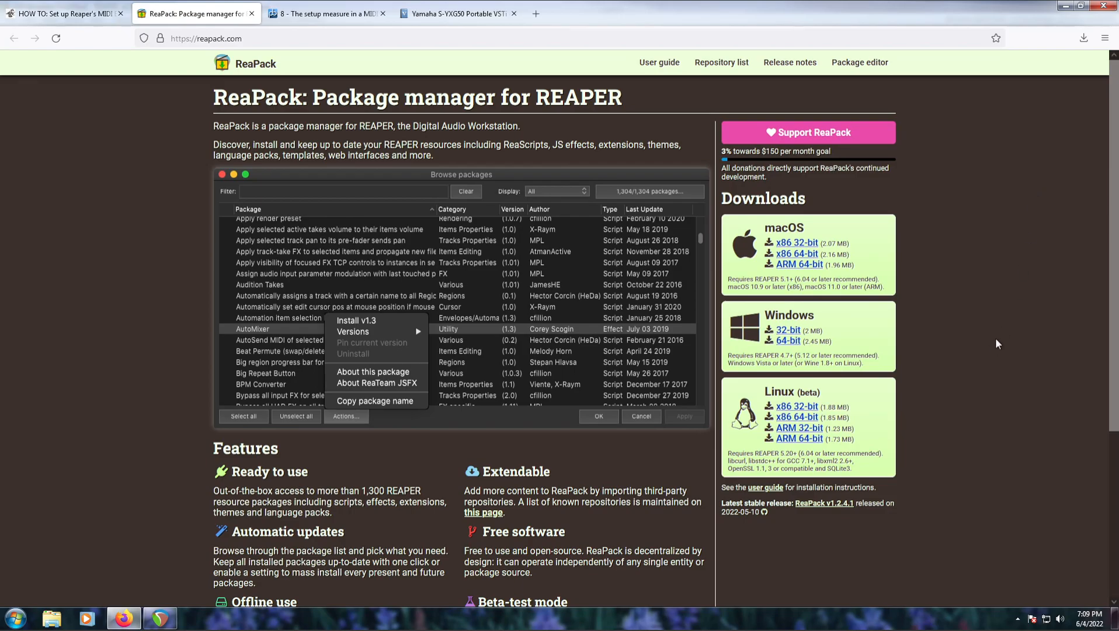
left_click(788, 341)
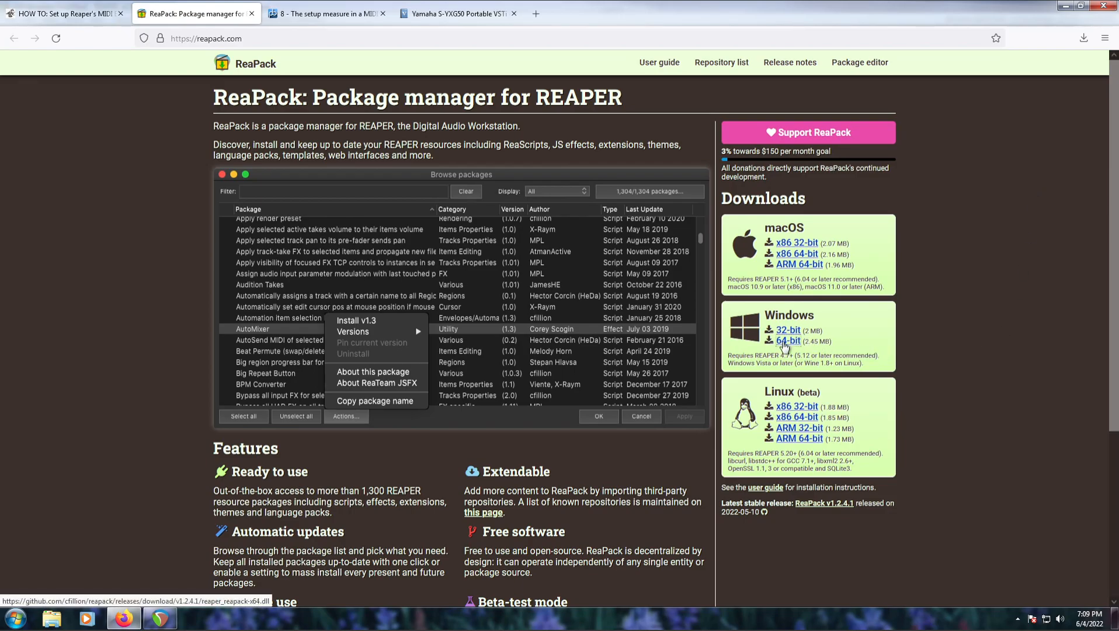
left_click(988, 250)
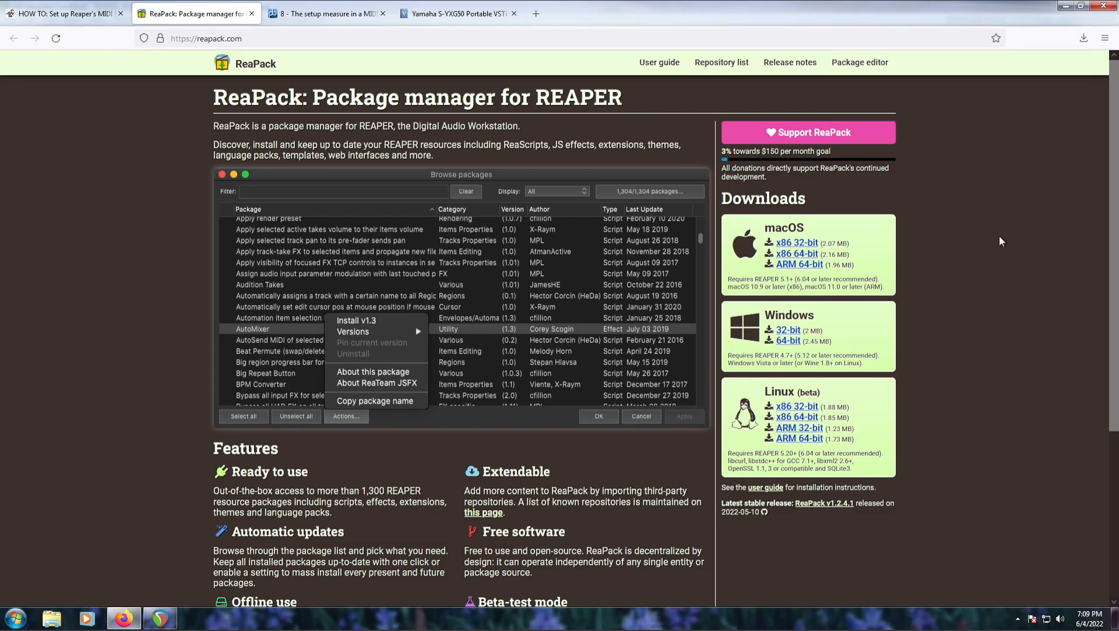
Open the ReaPack user guide and read its installation instructions
scroll(998, 236, "down", 5)
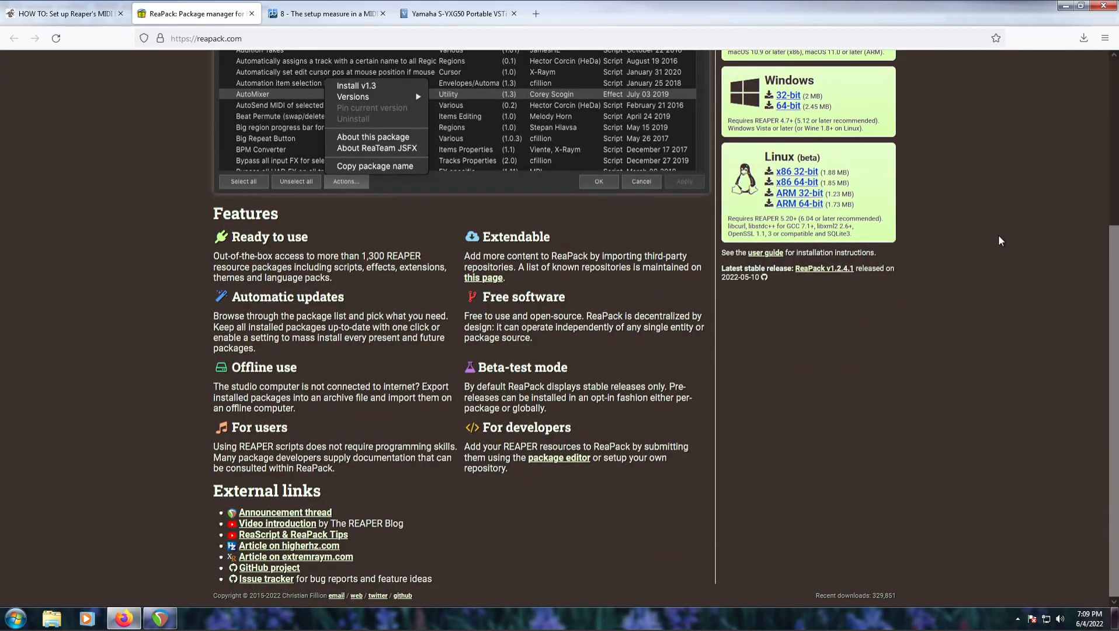
left_click(767, 255)
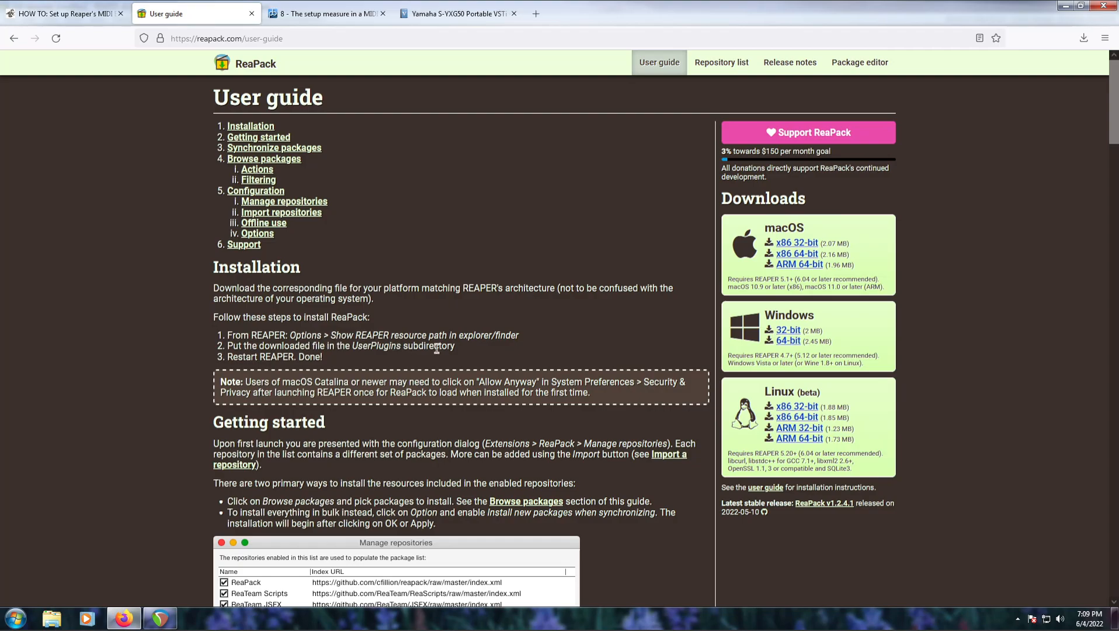
left_click(160, 618)
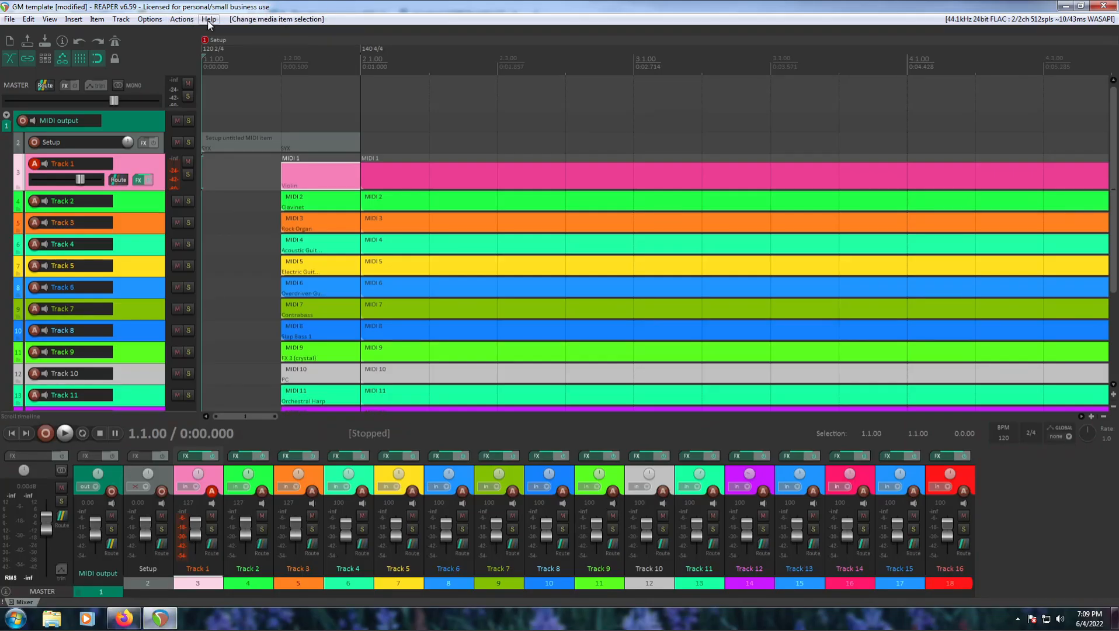
left_click(123, 618)
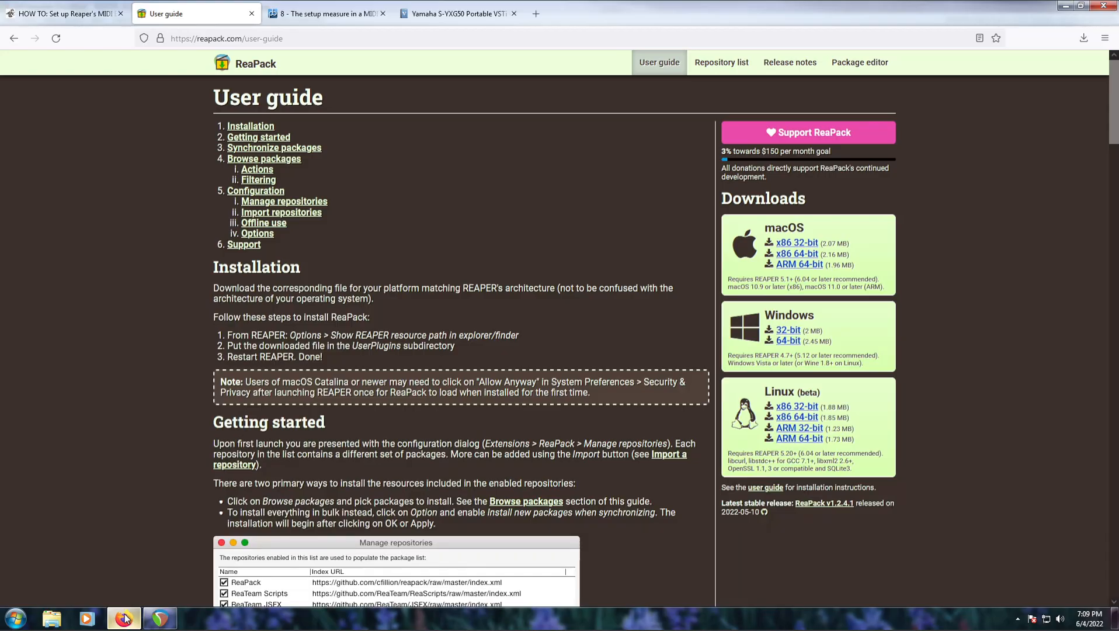
Switch to REAPER and show its resource path folder in the file explorer
left_click(160, 617)
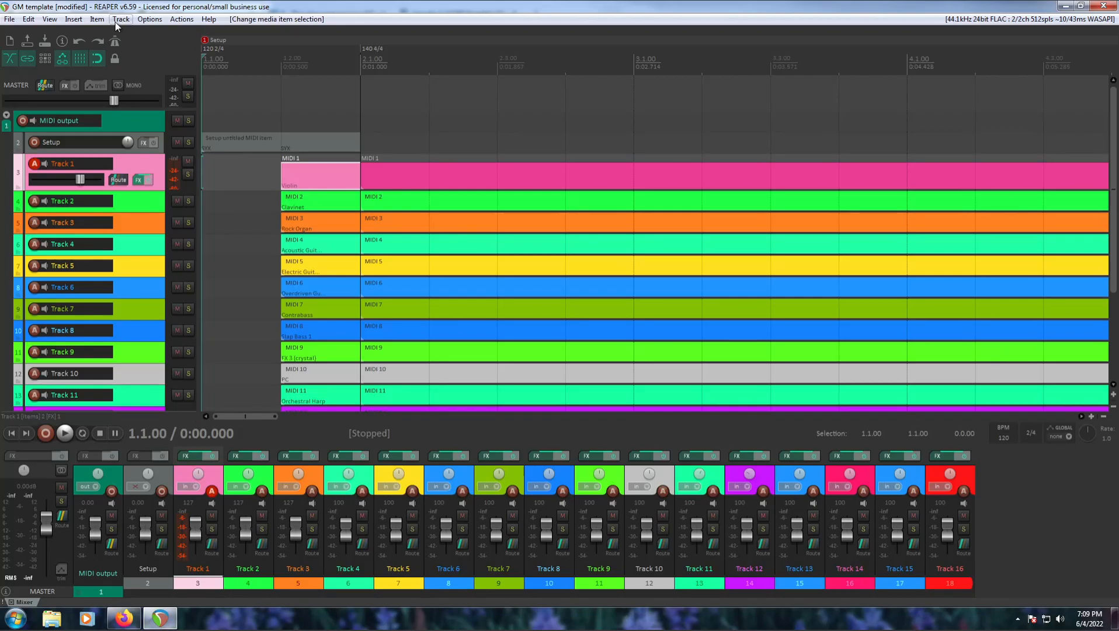
left_click(152, 21)
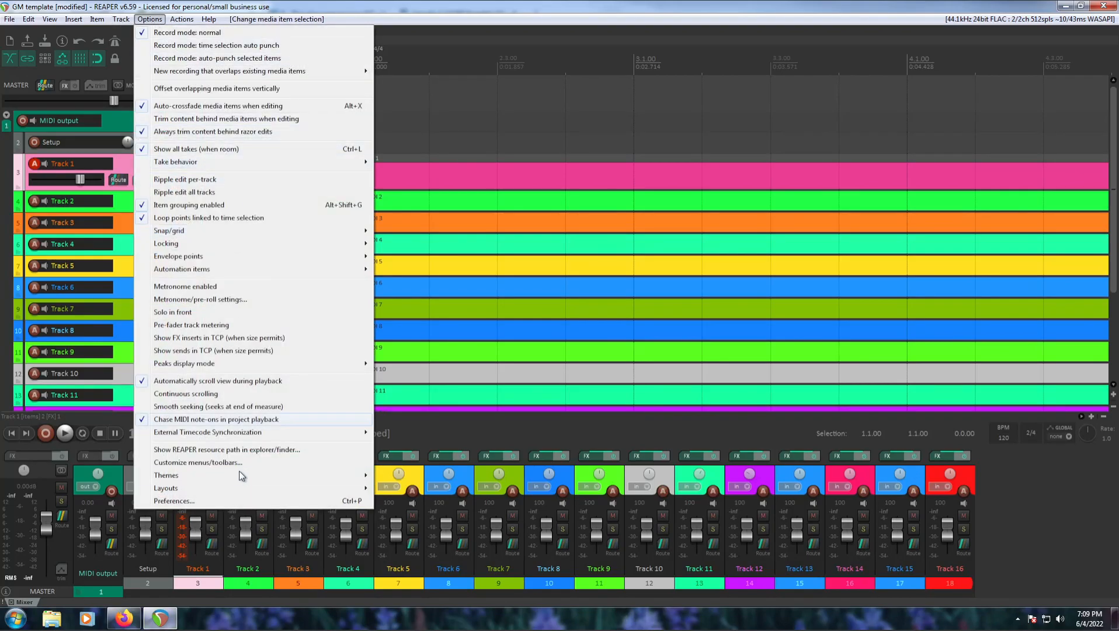
left_click(260, 450)
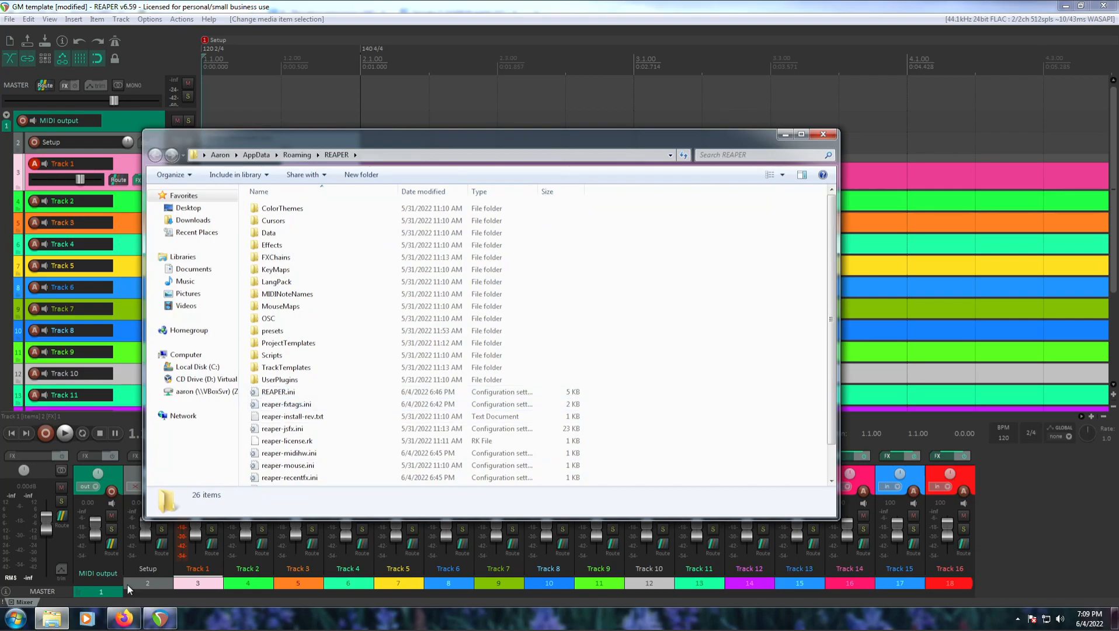
left_click(50, 618)
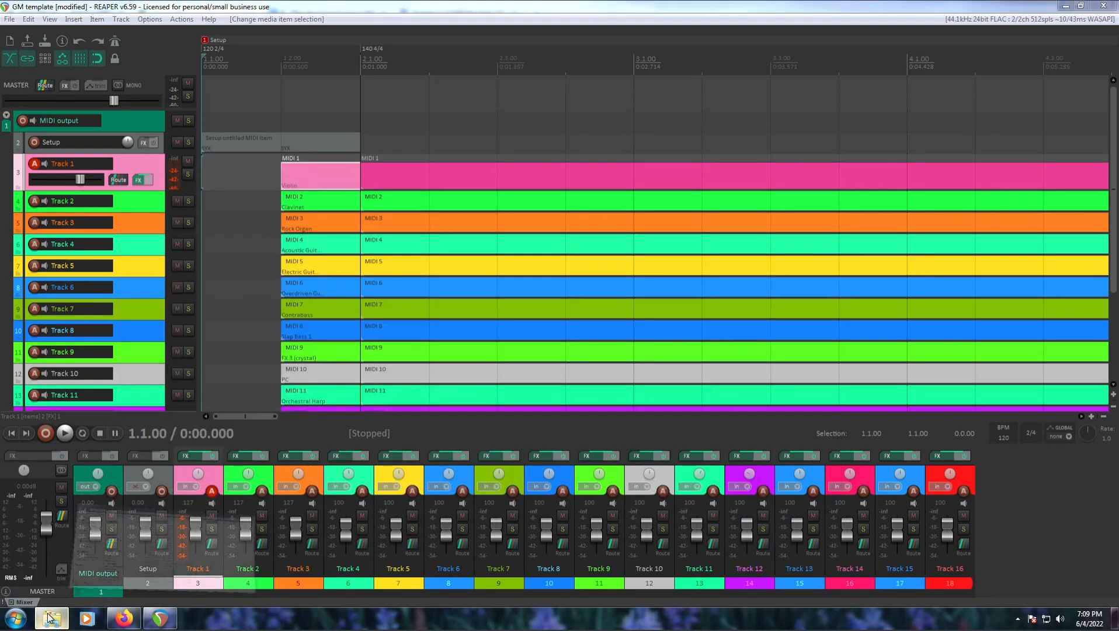
left_click(51, 618)
Sort the Downloads folder by date modified, copy reaper_reapack-x64.dll, and return to the REAPER resource folder
left_click(192, 219)
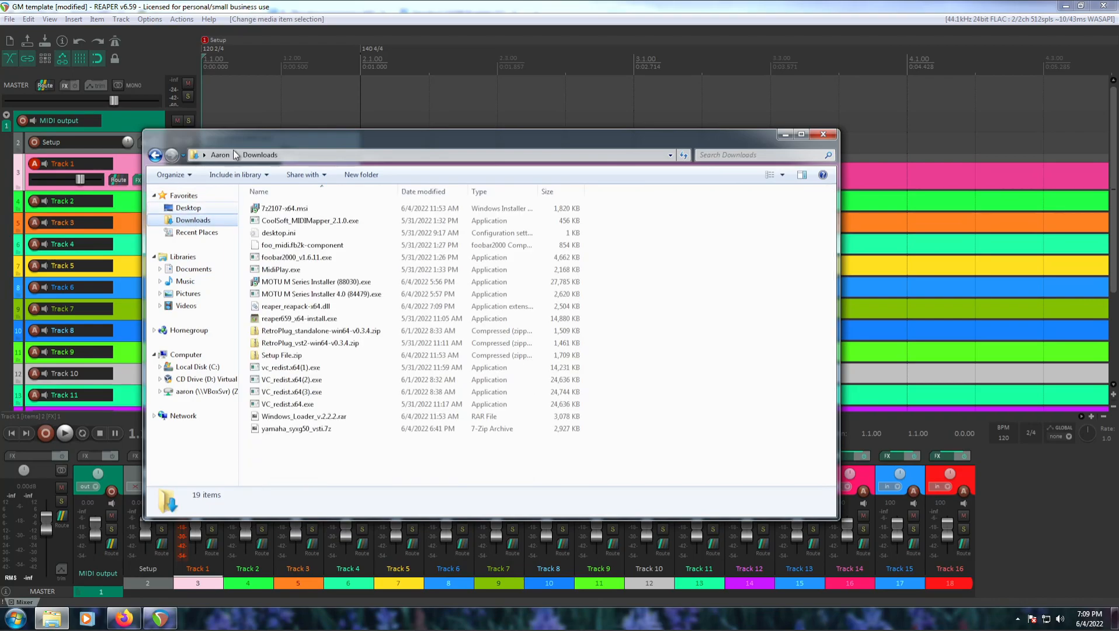
left_click(446, 191)
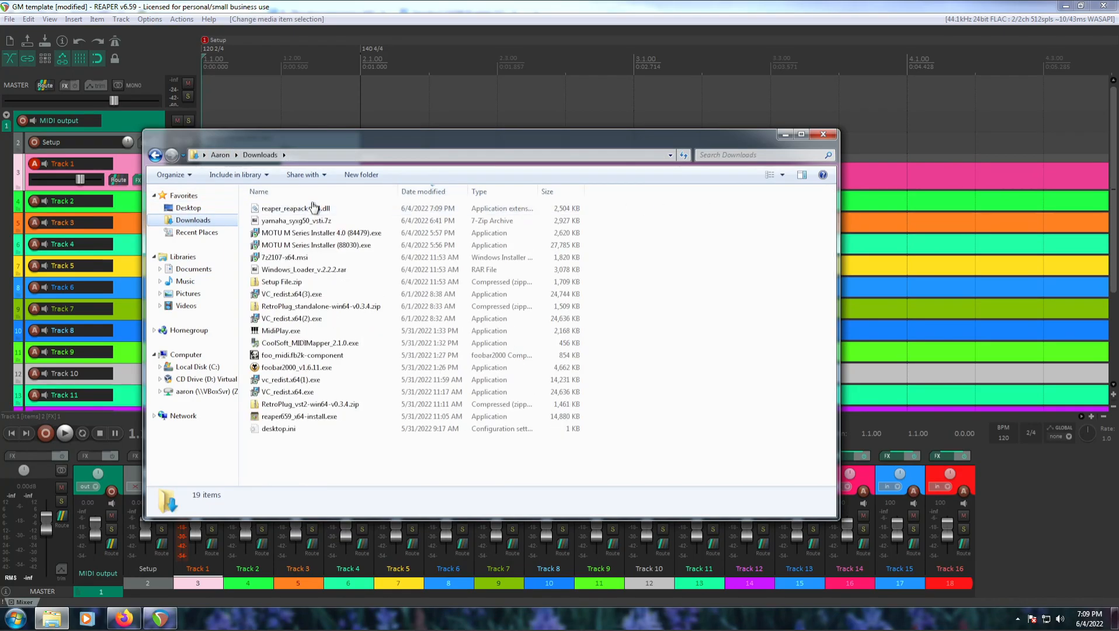
left_click(314, 208)
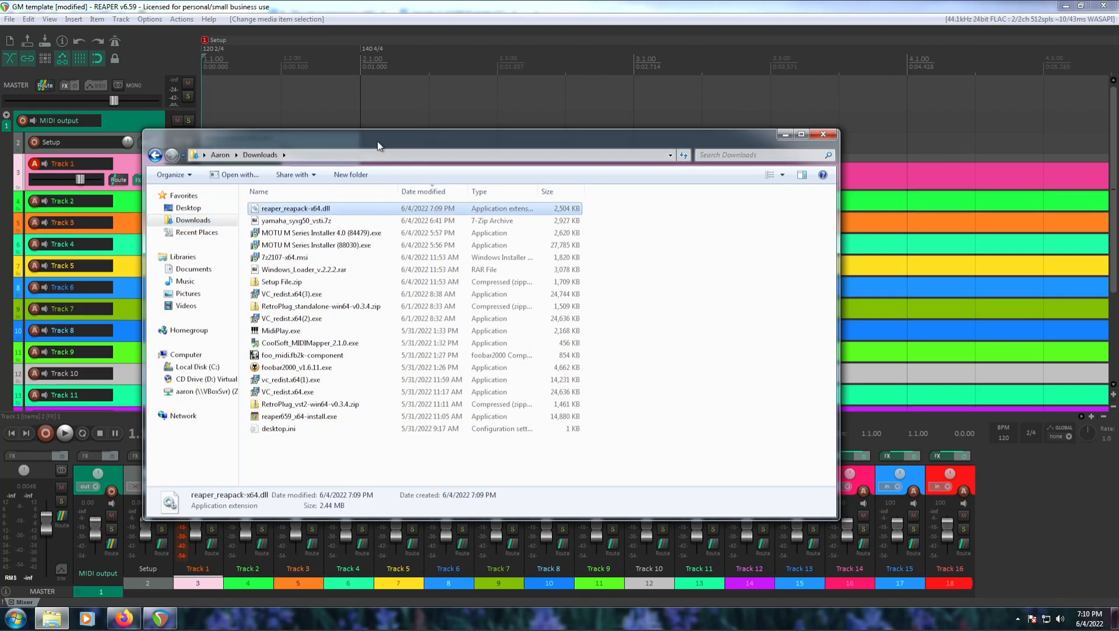
left_click(154, 154)
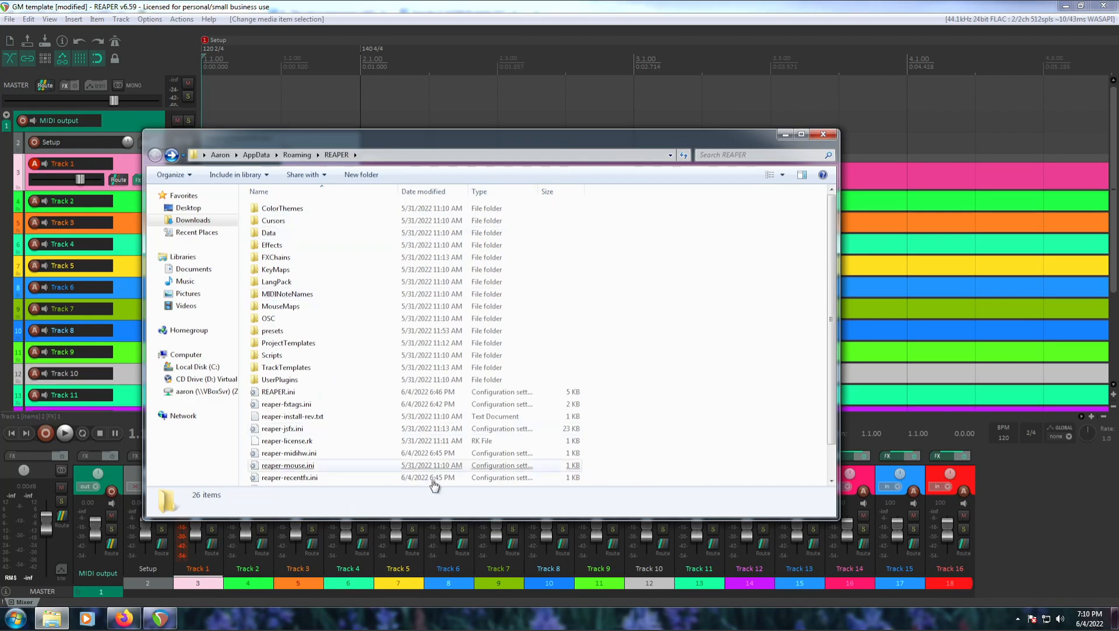
Check the install instructions in the browser and paste the ReaPack DLL into REAPER's UserPlugins folder
left_click(123, 618)
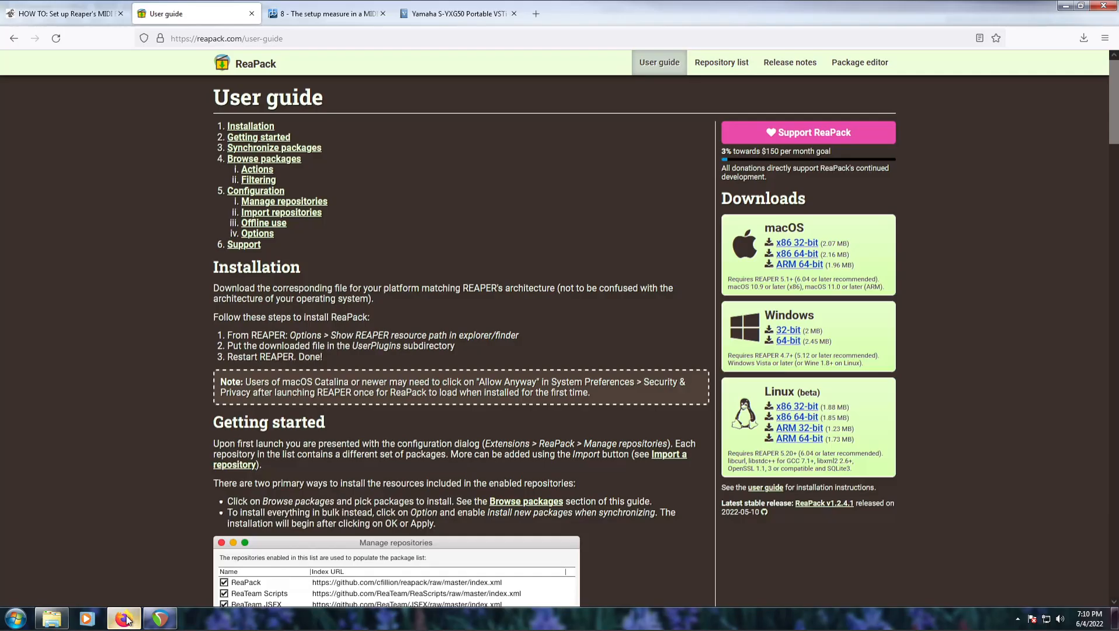
left_click(45, 624)
double_click(317, 381)
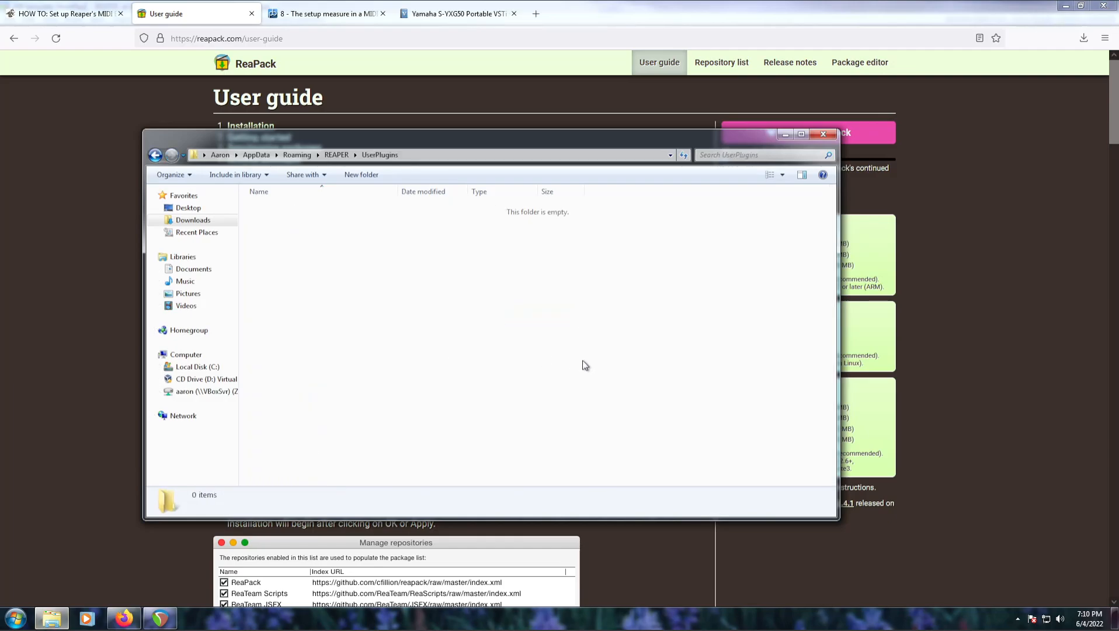
key("ctrl+v")
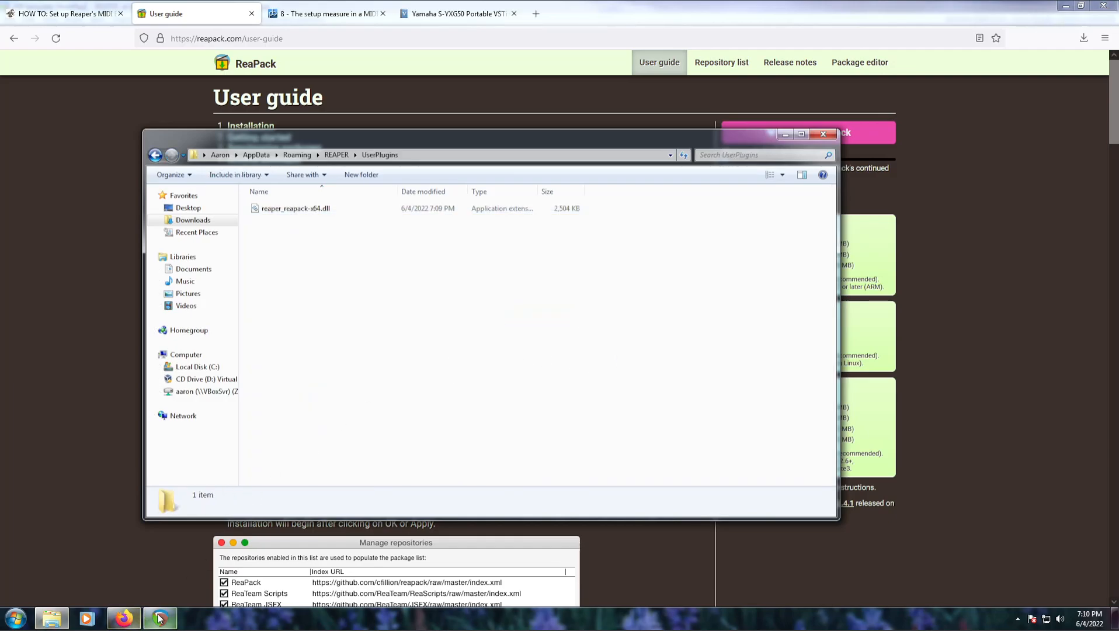
Switch to REAPER and quit it, saving the GM template project
key("alt+Tab")
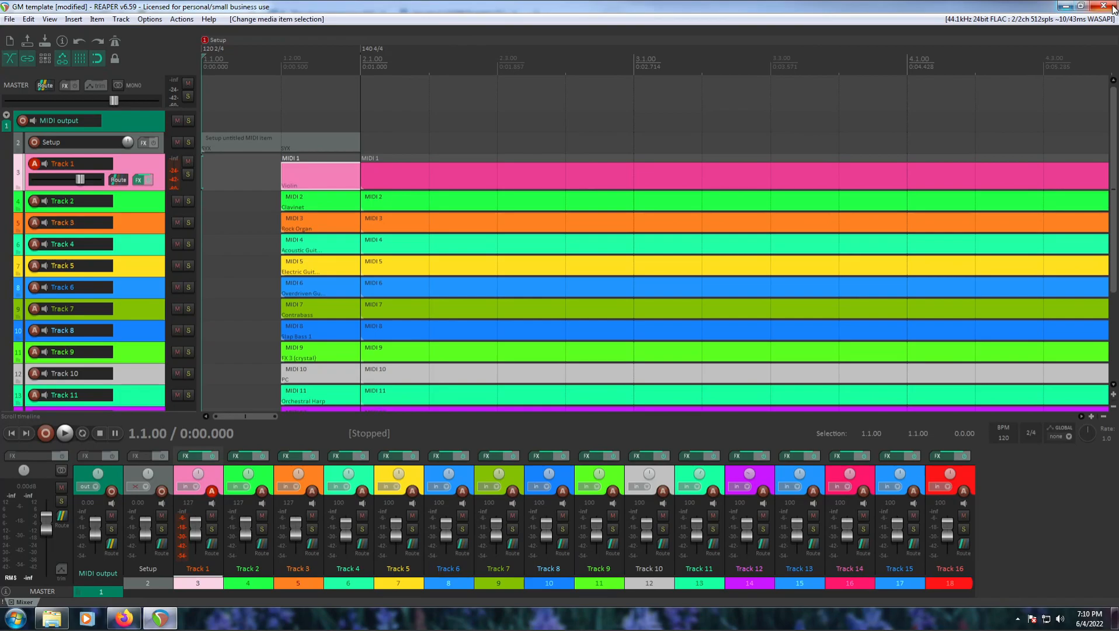
left_click(10, 20)
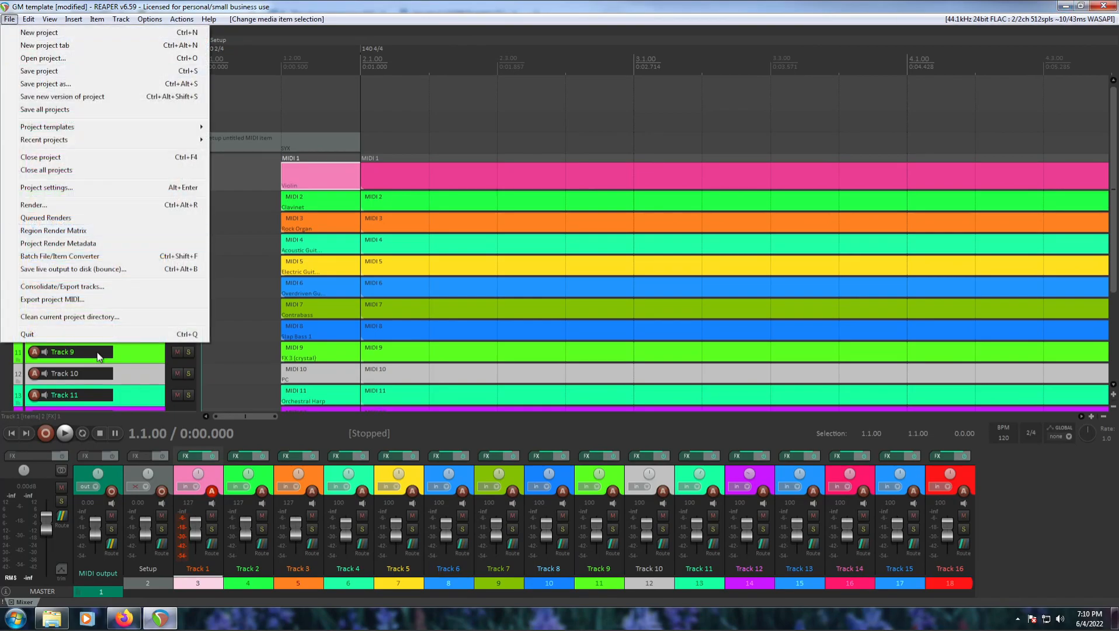
left_click(104, 338)
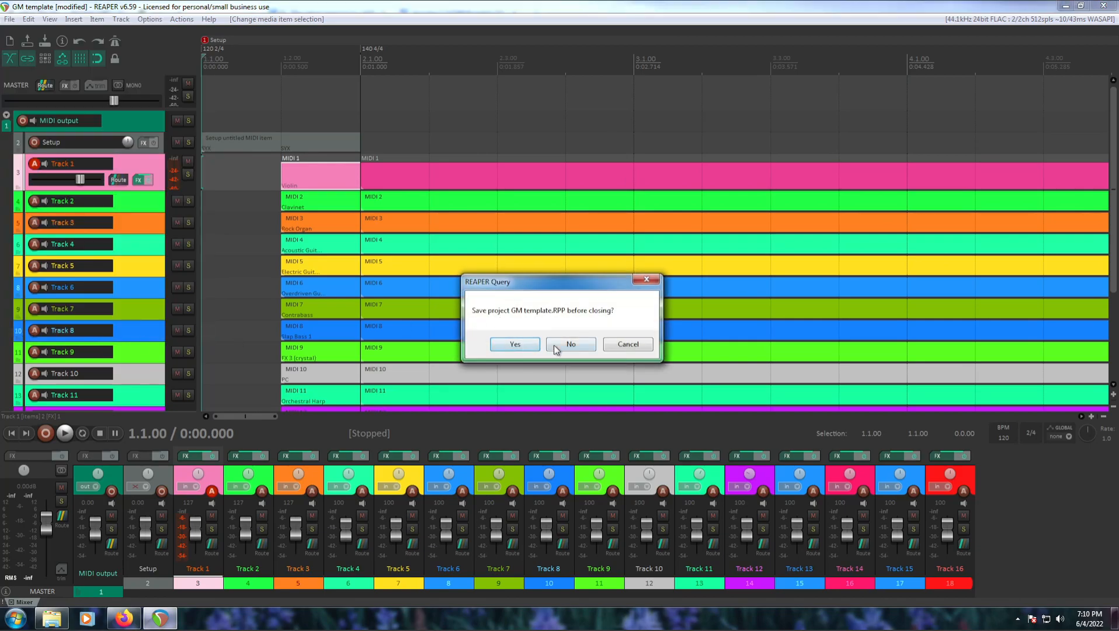
left_click(514, 345)
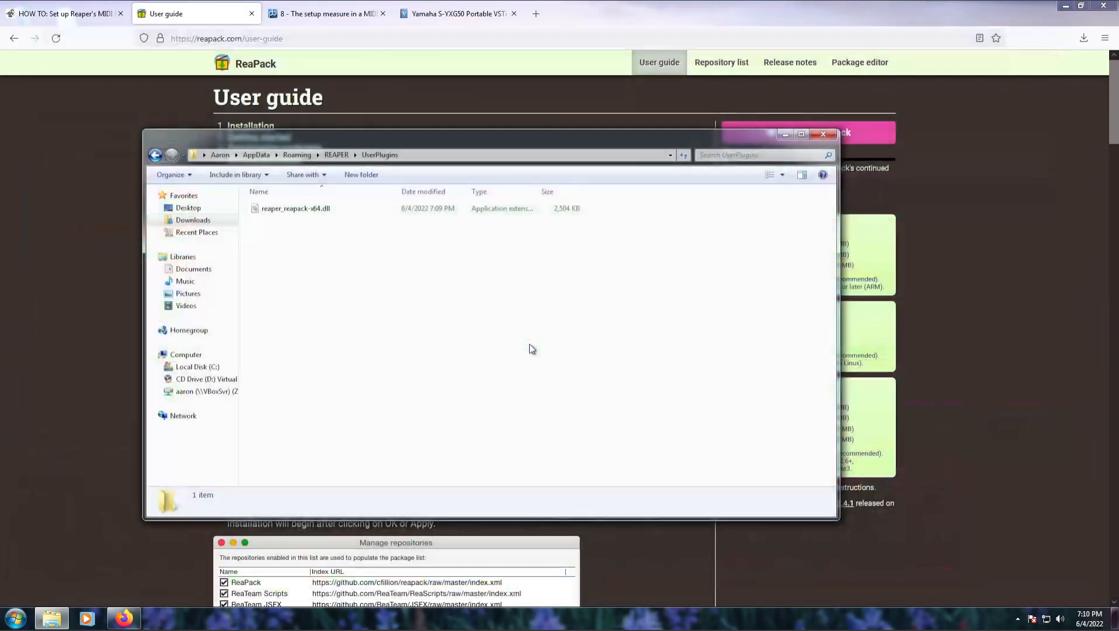
Relaunch REAPER, accept ReaPack's default repository list, and close the Project Settings notes
left_click(14, 620)
type("rea")
left_click(57, 366)
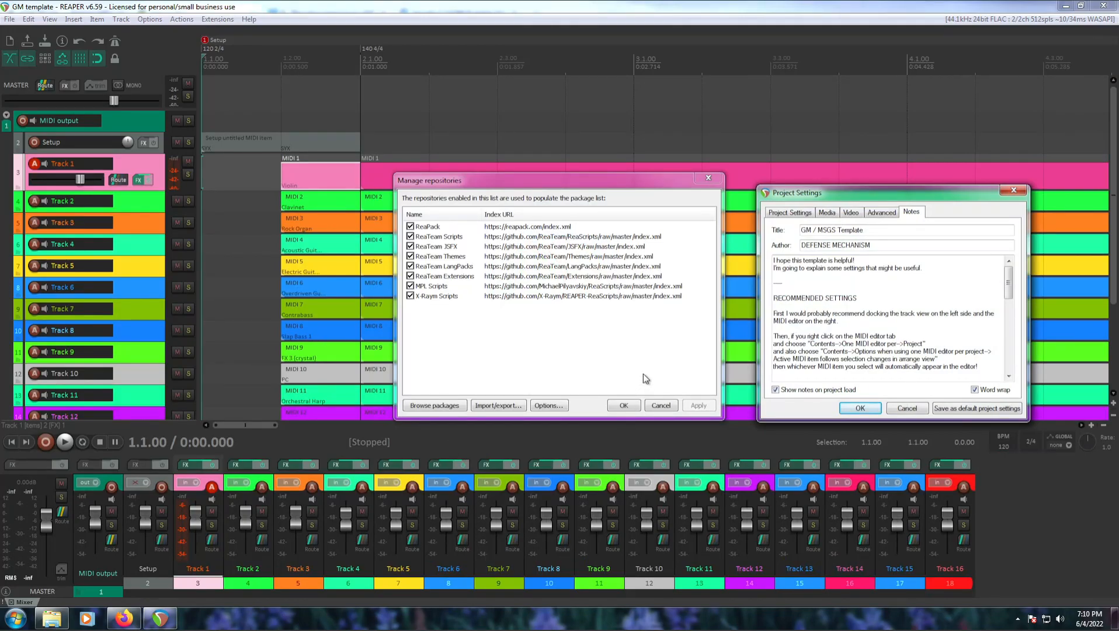
left_click(623, 405)
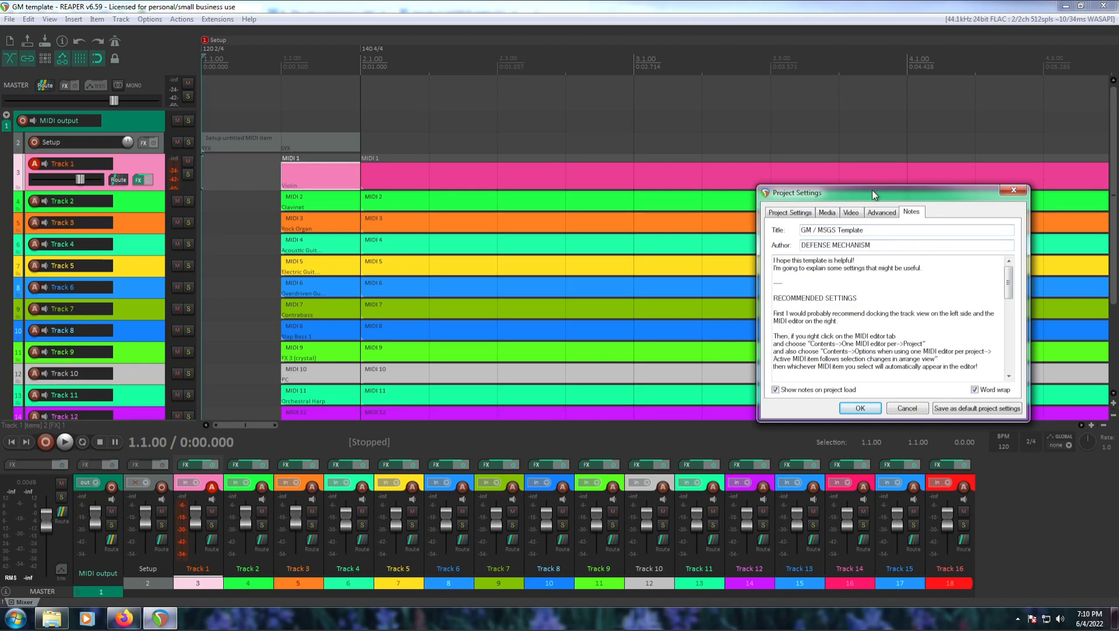
left_click_drag(871, 190, 678, 102)
left_click(821, 102)
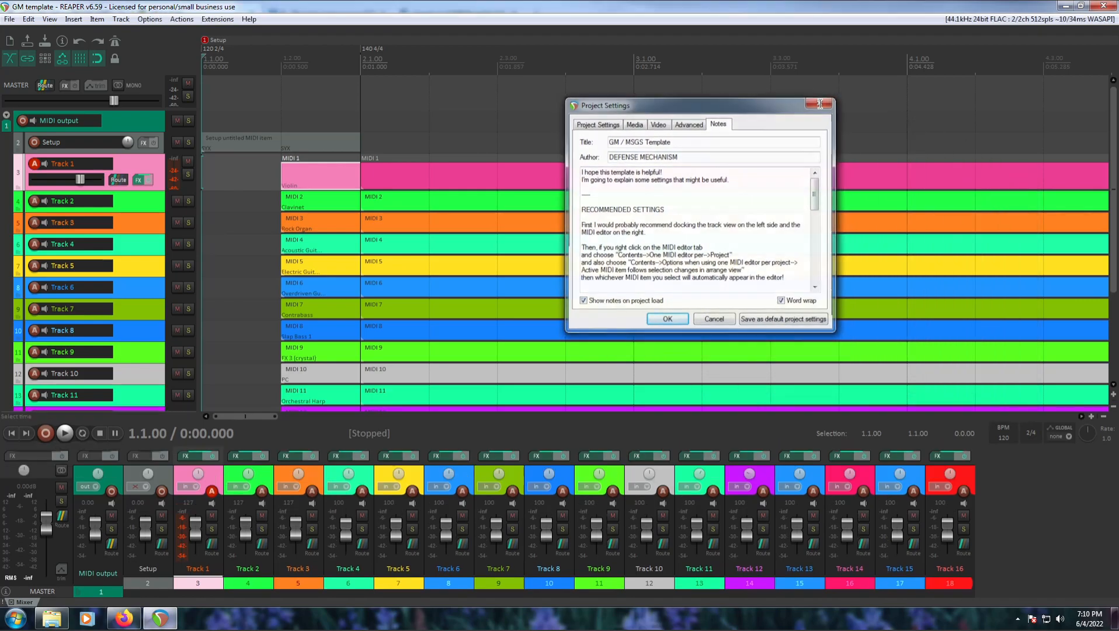
Switch to the browser and read the REAPER MIDI editor tutorial from the preliminary steps through the Quick Preview section
left_click(125, 623)
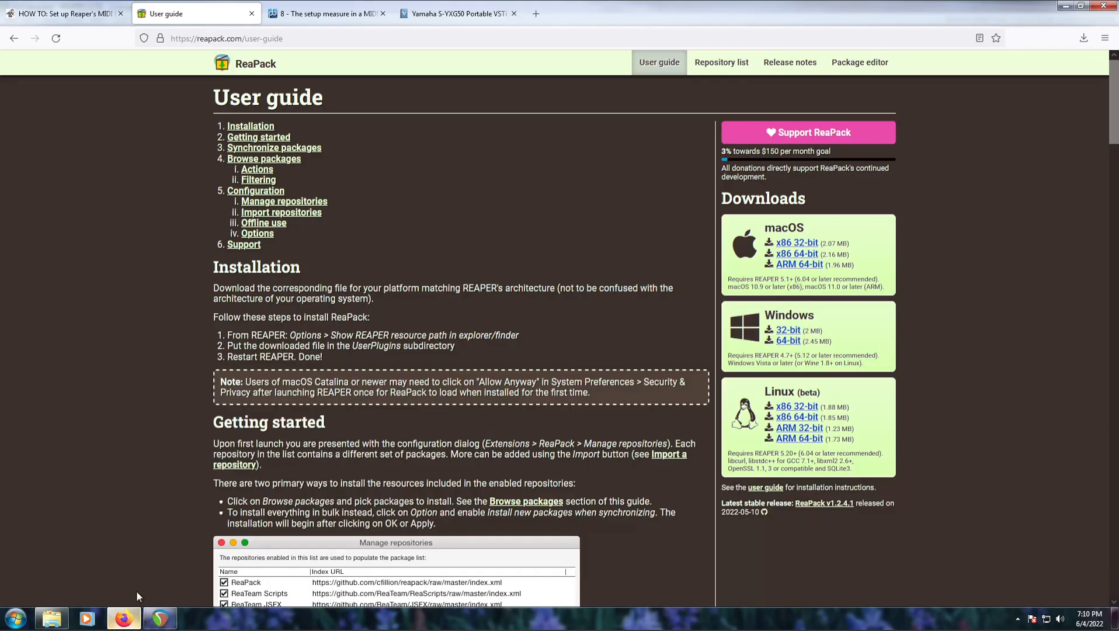
left_click(86, 18)
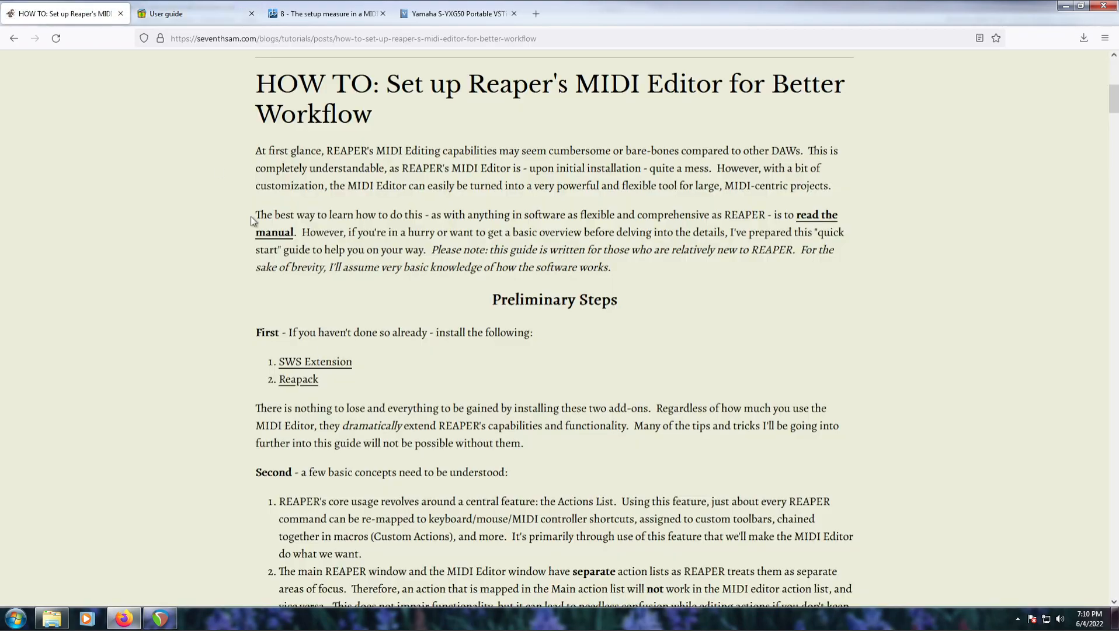
scroll(662, 249, "down", 3)
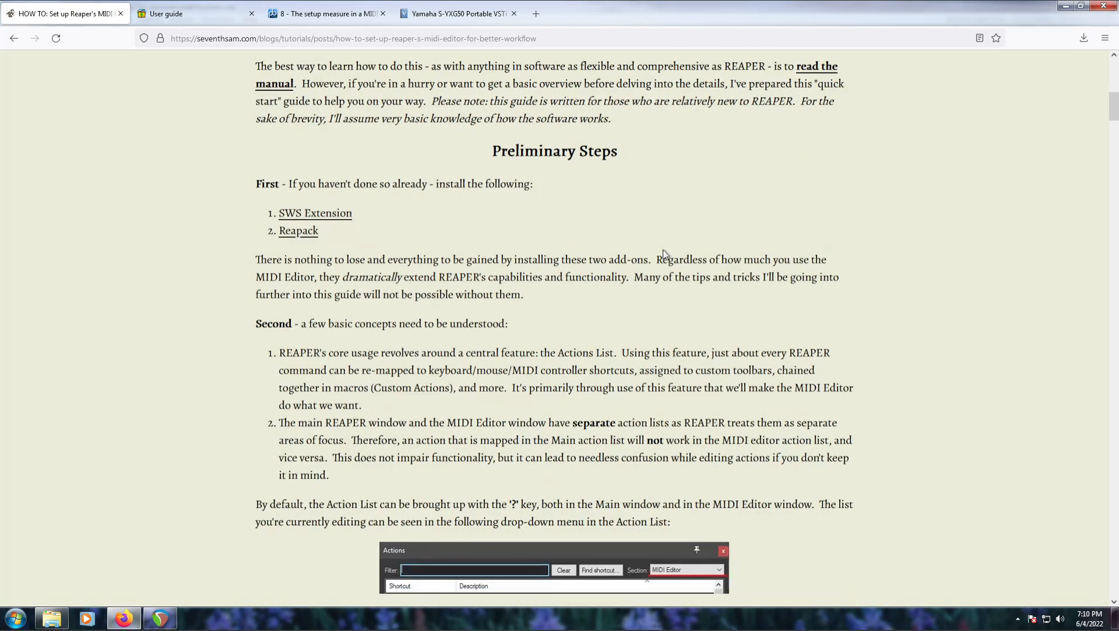
scroll(546, 193, "down", 3)
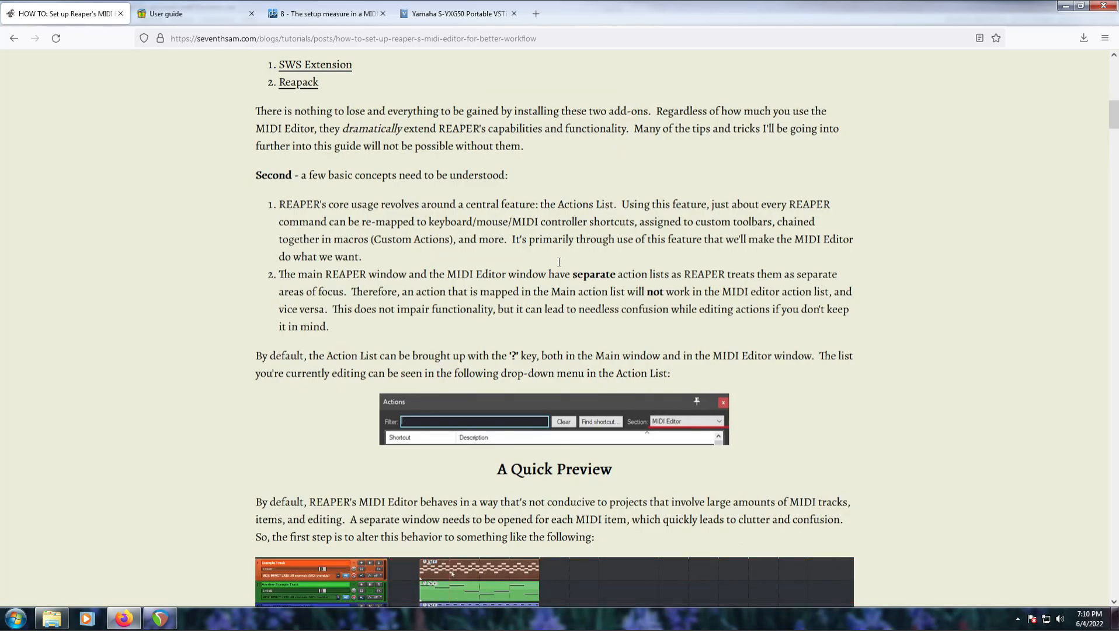
scroll(868, 312, "down", 3)
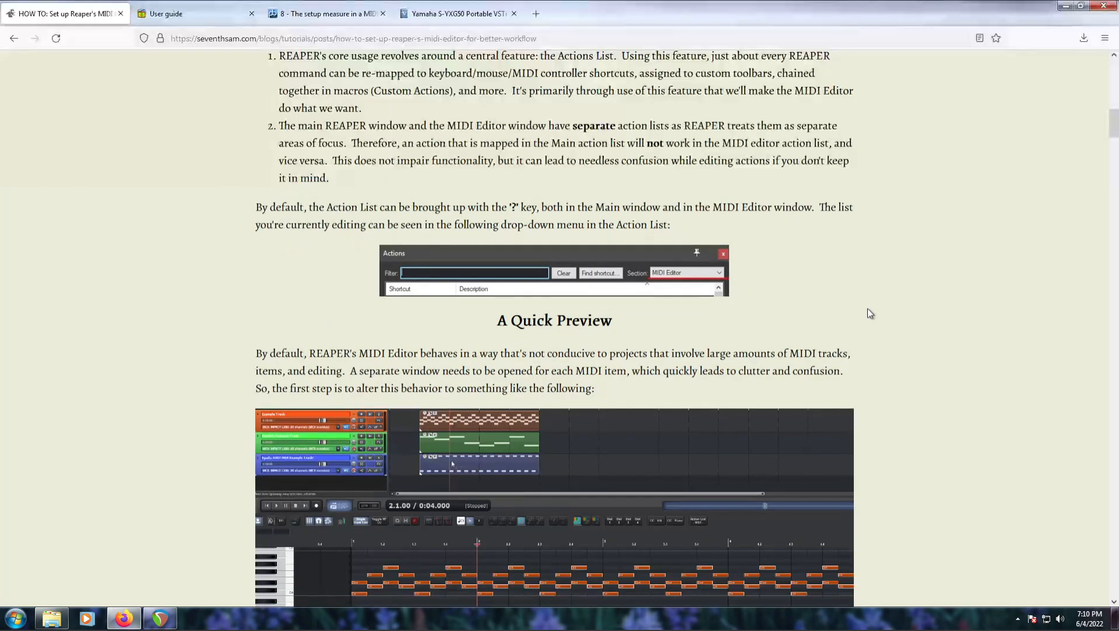
scroll(868, 312, "down", 2)
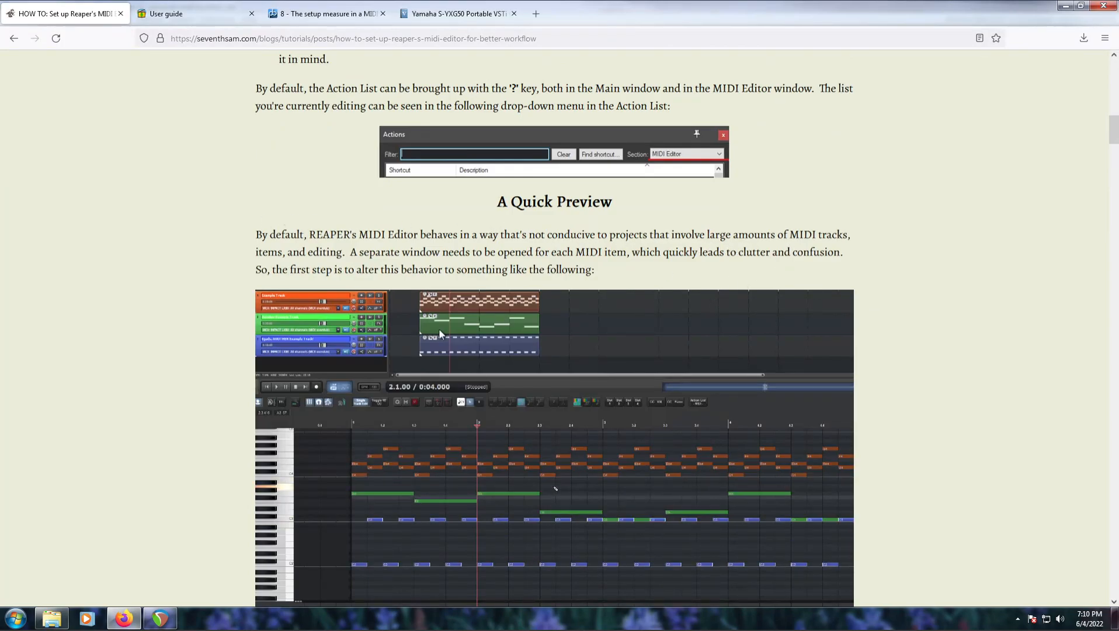
Switch back to REAPER, open the long MIDI items of Track 1 and Track 2 in the MIDI editor, and reselect Track 1's item
left_click(160, 618)
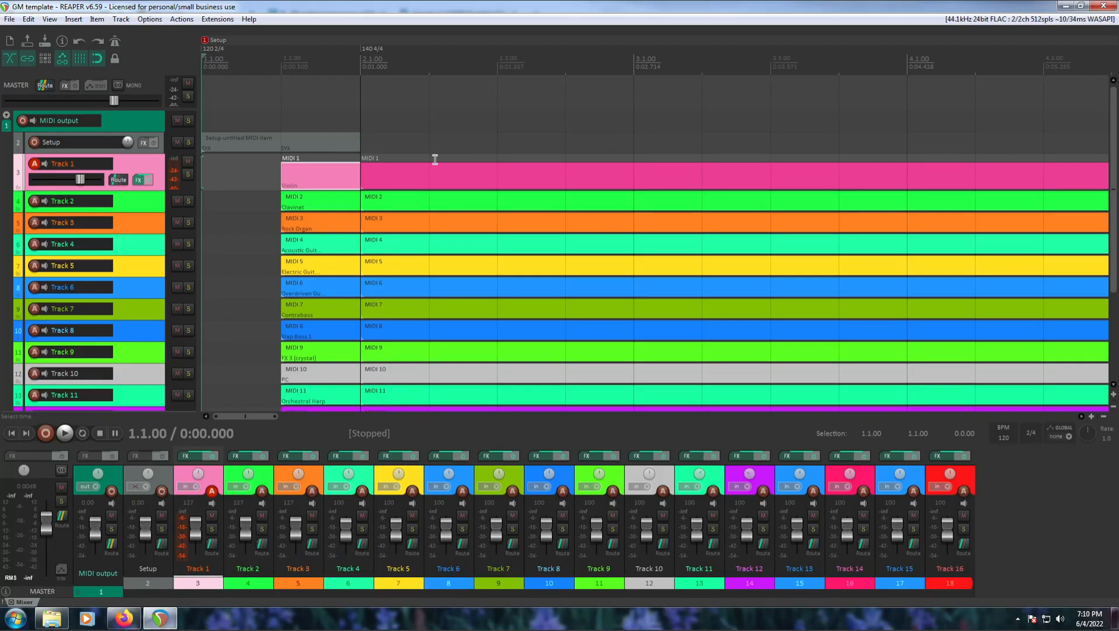
double_click(422, 178)
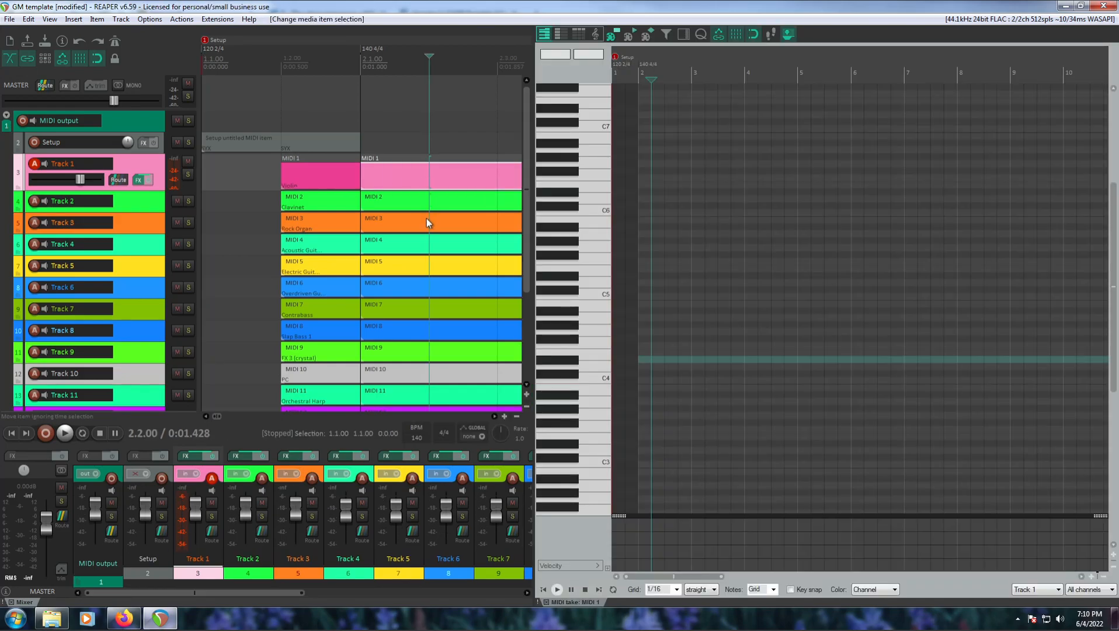
double_click(427, 208)
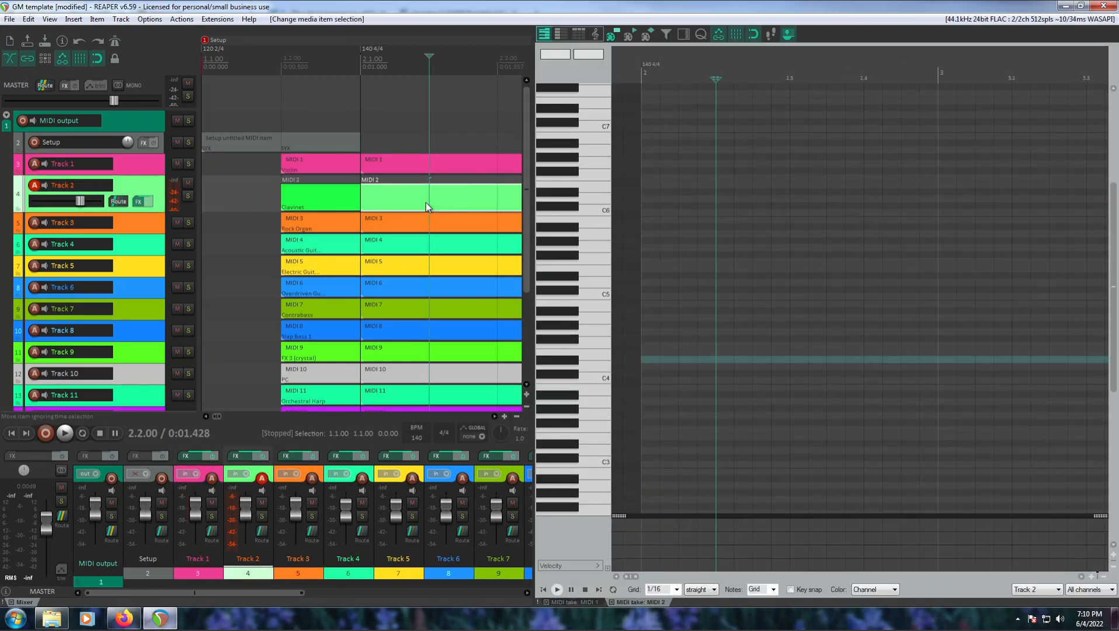
left_click(439, 171)
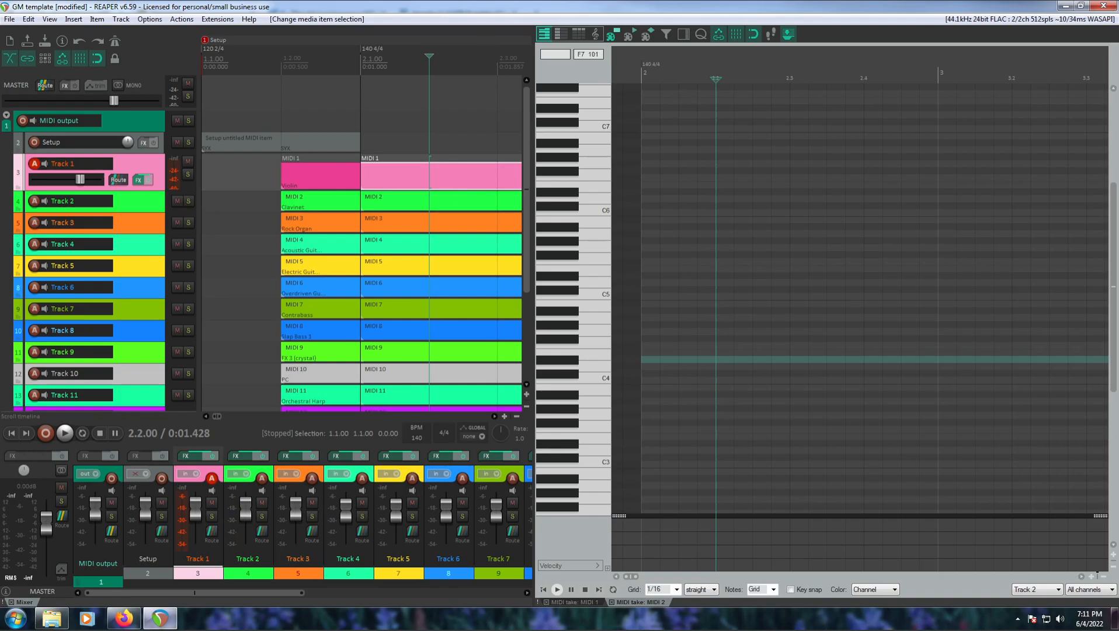
Look at the MIDI Editor page in REAPER's preferences and leave it without changes
left_click(146, 21)
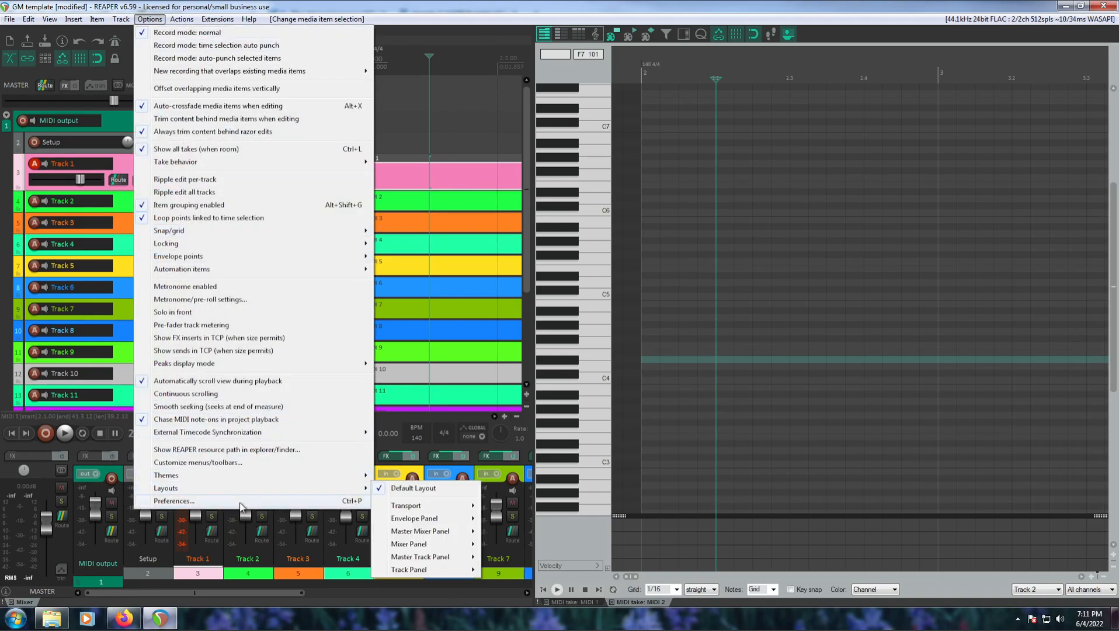
left_click(174, 500)
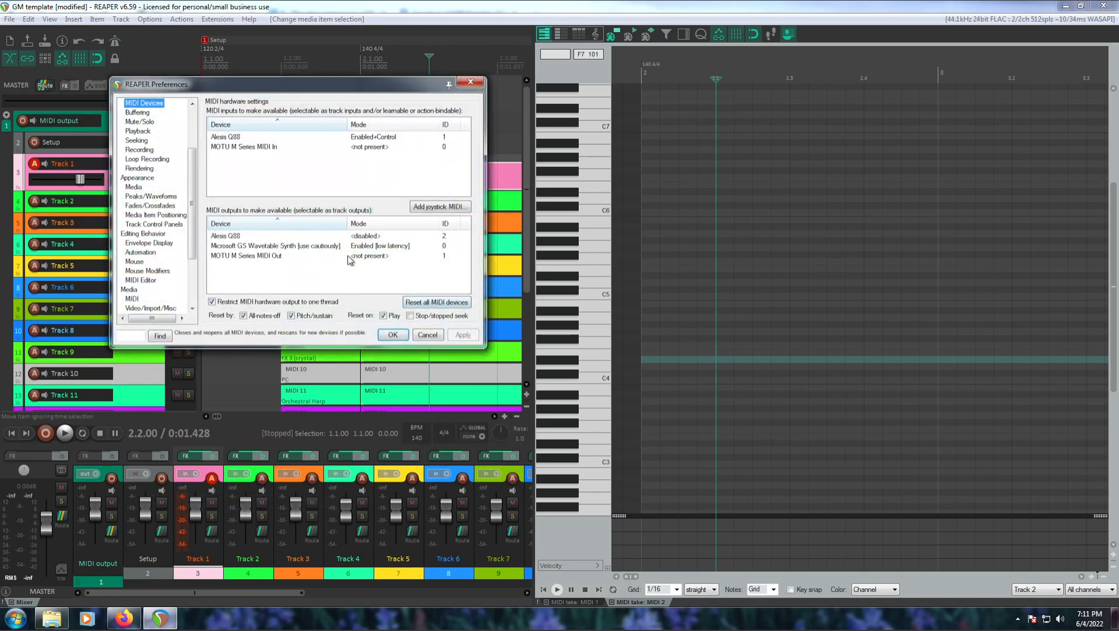
left_click(140, 280)
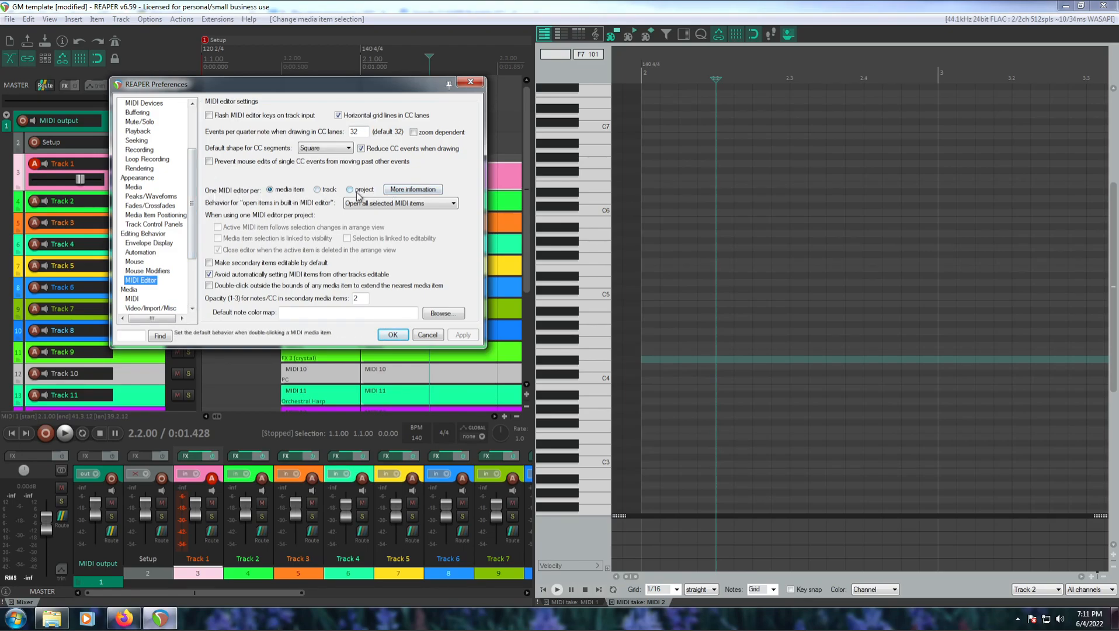
left_click(426, 335)
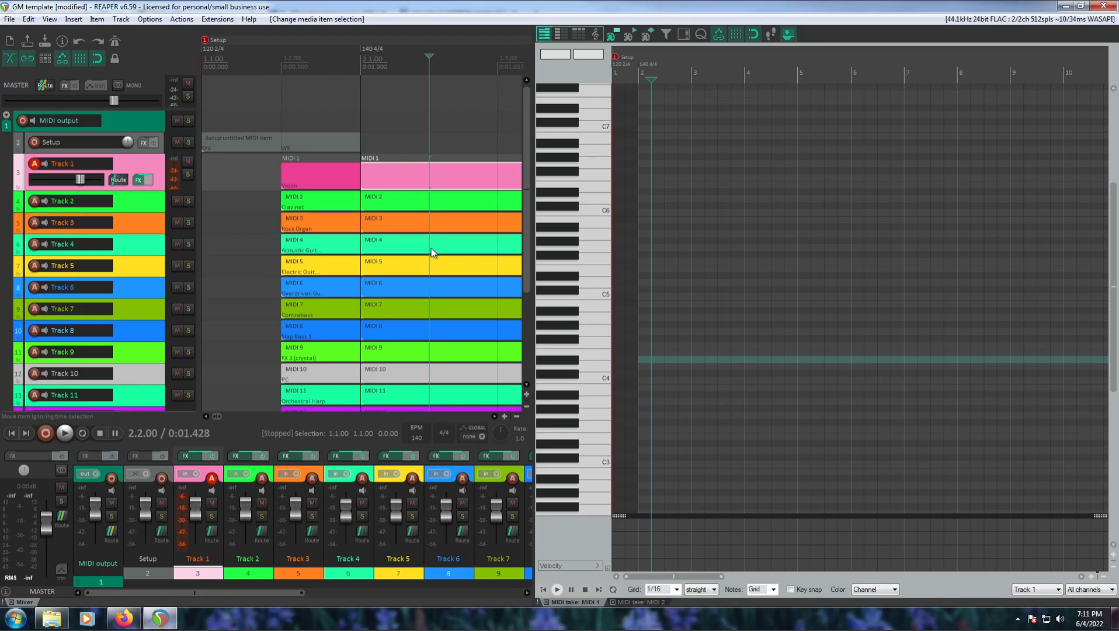
Open Track 6's long MIDI item in the MIDI editor, view the MIDI 1 take, and close the MIDI 6 and MIDI 2 takes
double_click(434, 286)
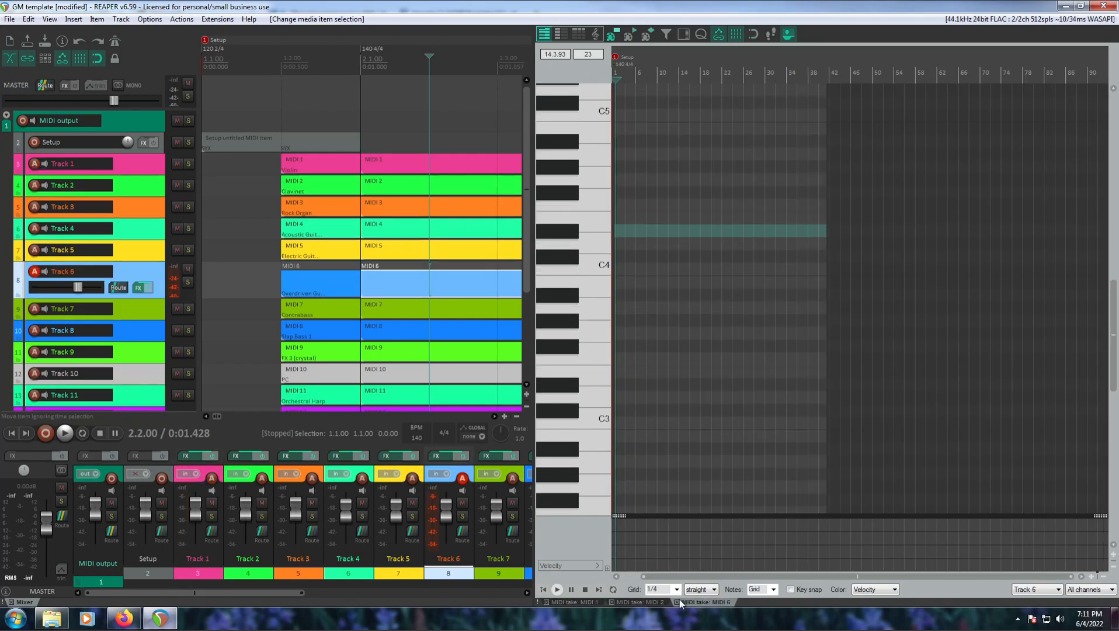
left_click(565, 601)
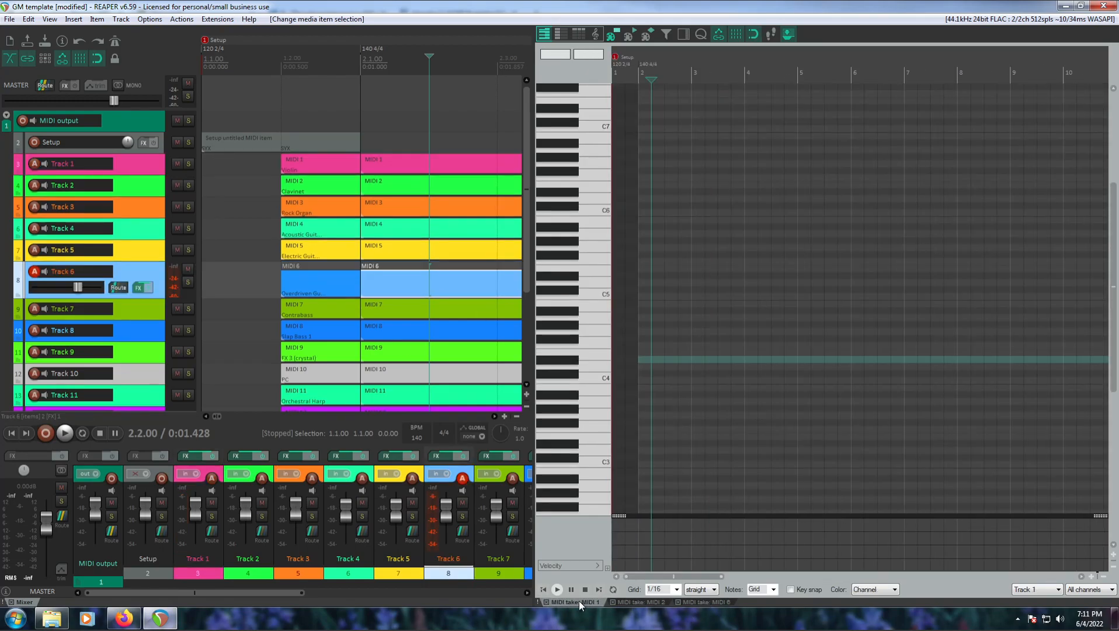
left_click(693, 601)
left_click(678, 601)
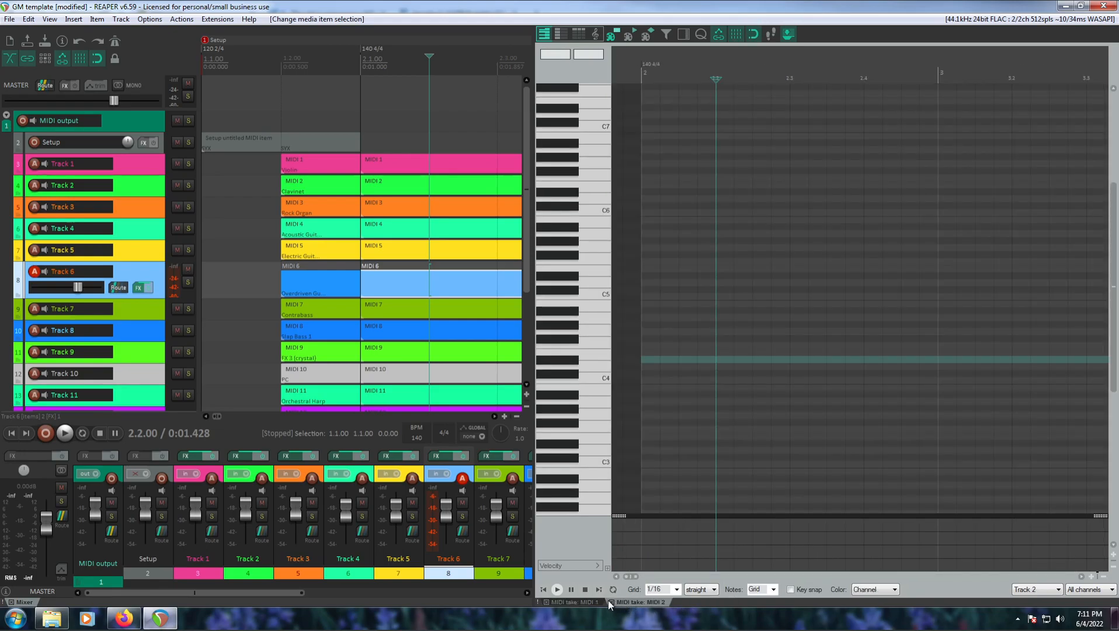
left_click(612, 601)
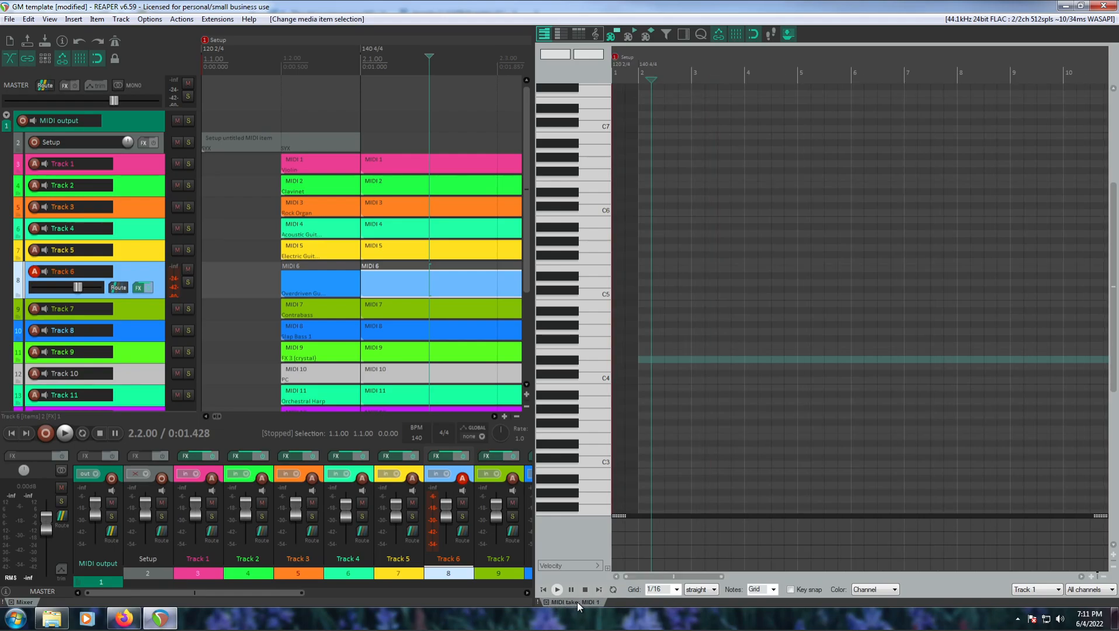
Float the MIDI editor and dock it beside the arrange view again, and close the MIDI 1 take
left_click_drag(549, 509, 423, 221)
left_click_drag(204, 34, 534, 124)
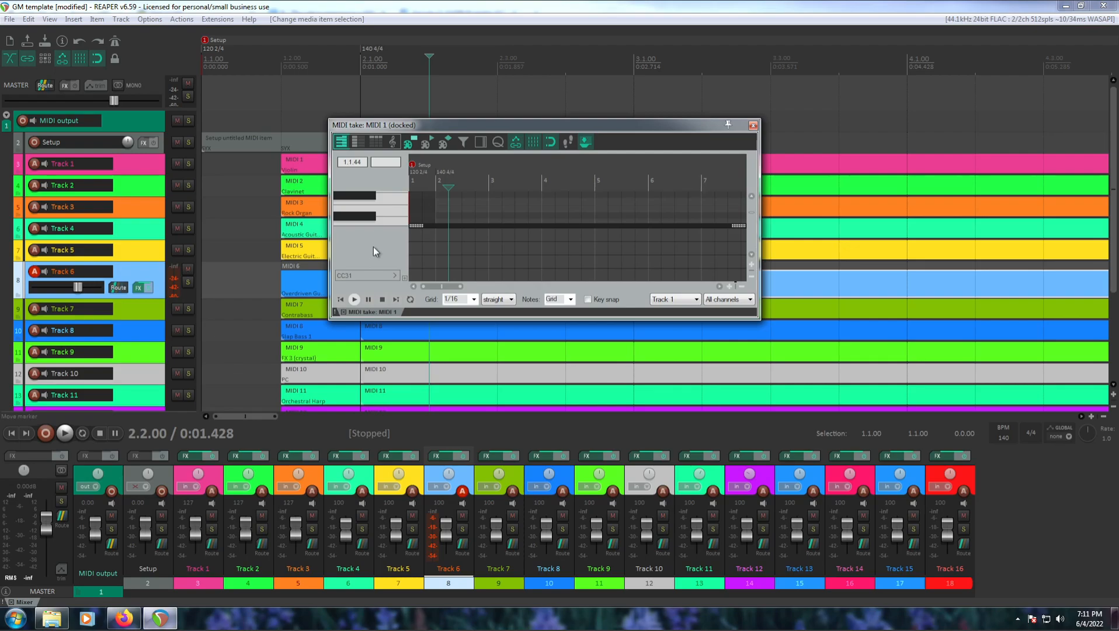
left_click_drag(375, 309, 1107, 322)
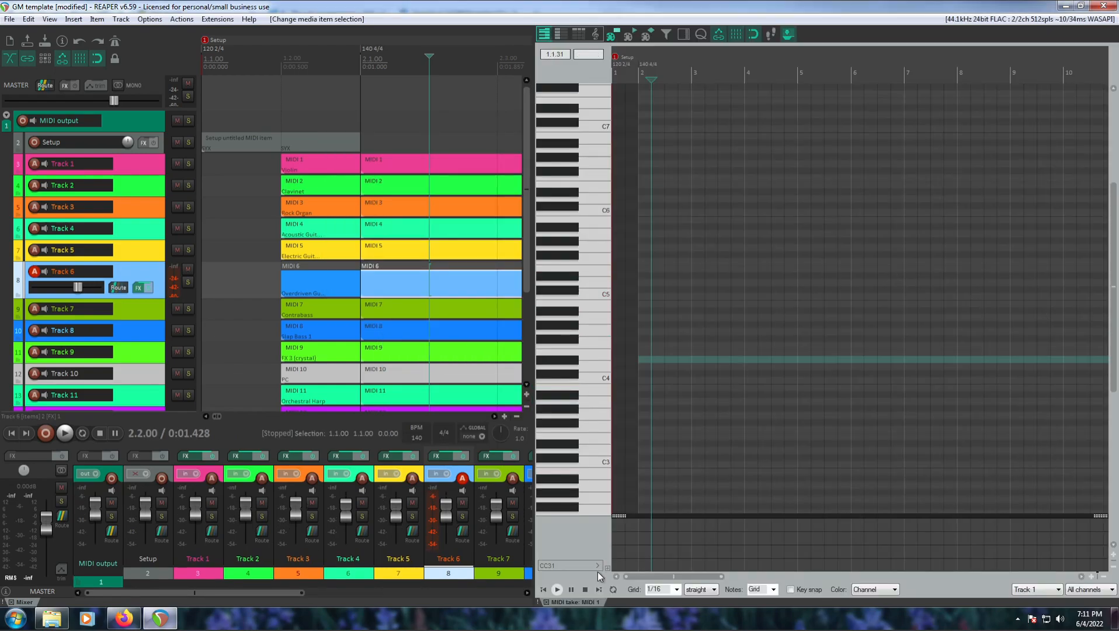
left_click(545, 601)
In the MIDI Editor preferences, choose one editor per project, with the active item following arrange selection and item selection linked to visibility
left_click(151, 19)
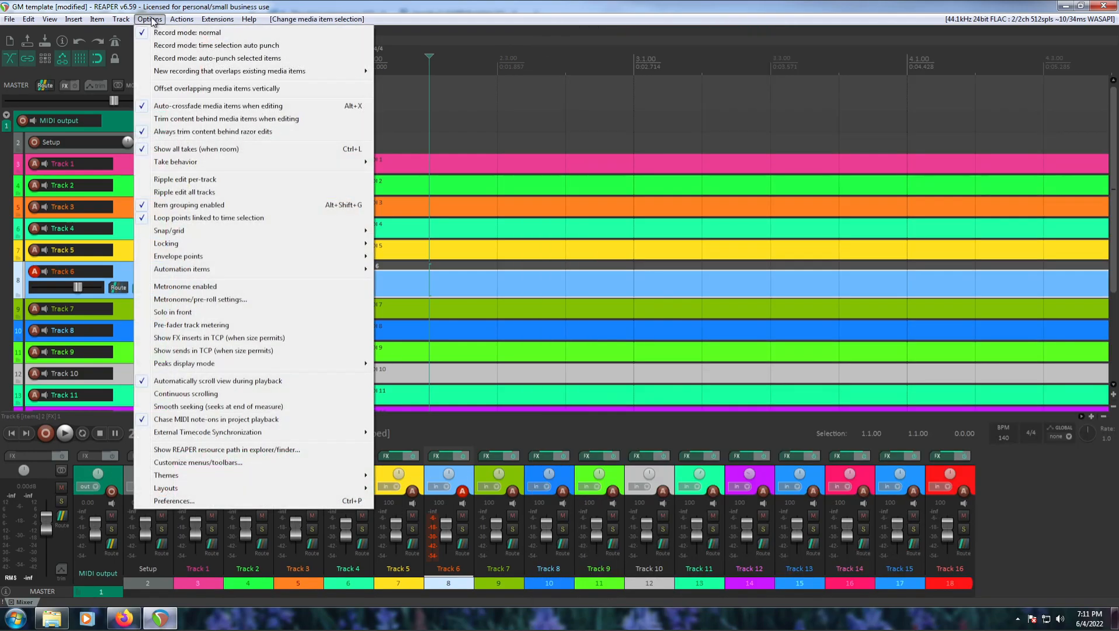
left_click(249, 502)
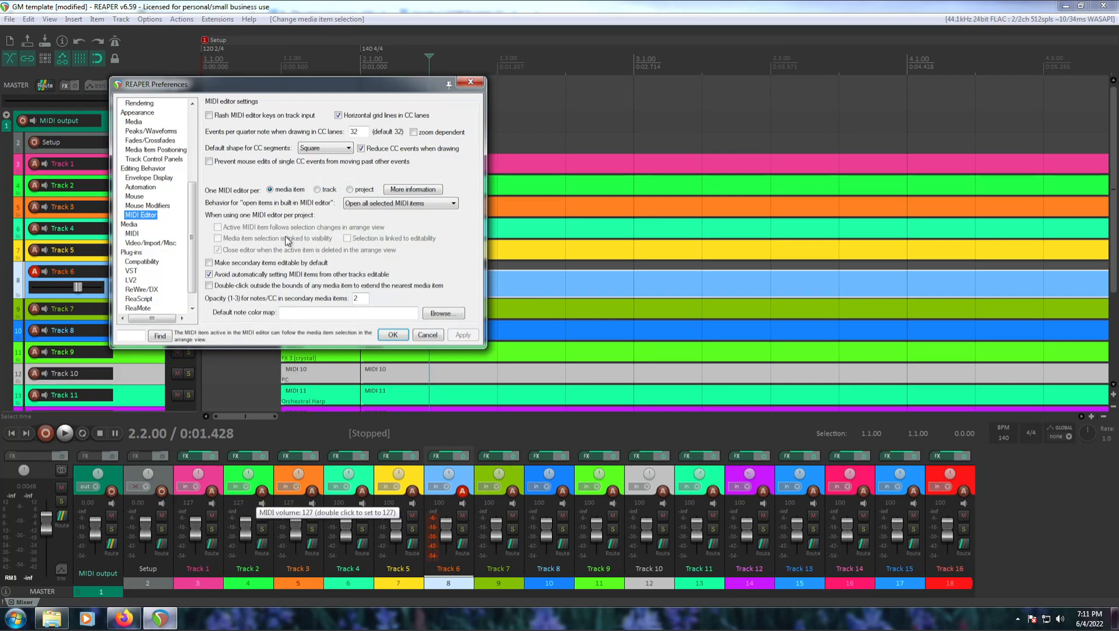
left_click(351, 190)
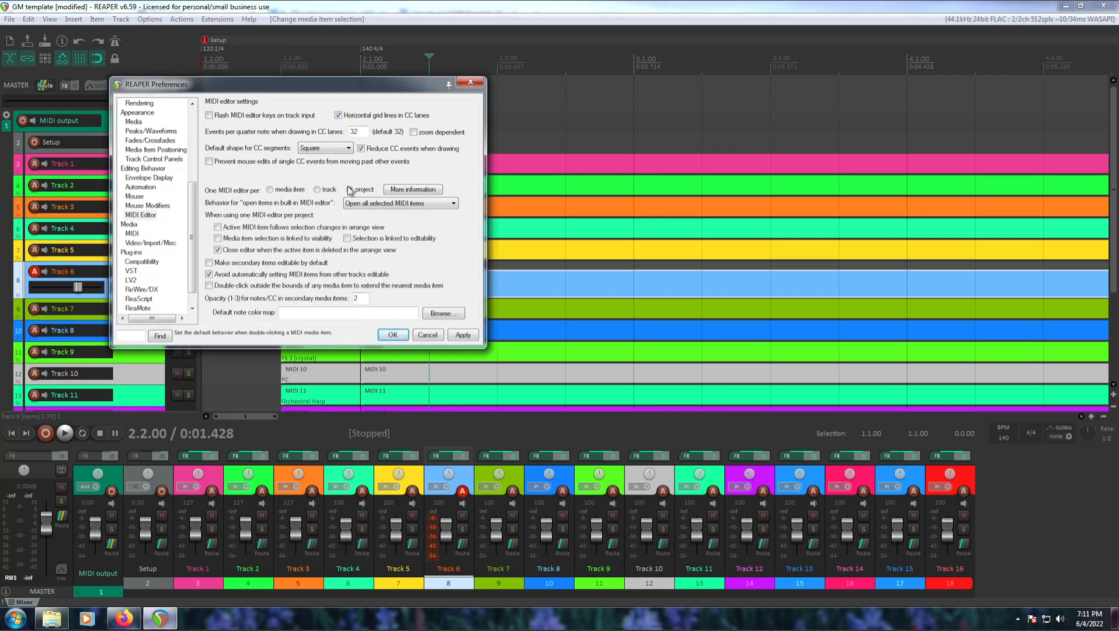
left_click(375, 204)
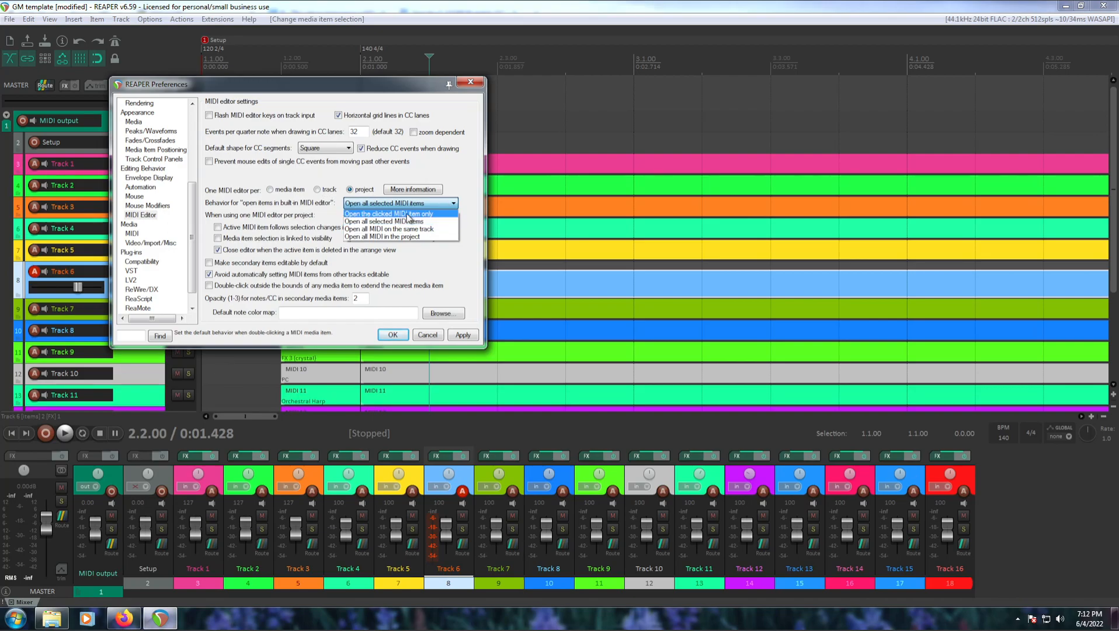
left_click(469, 203)
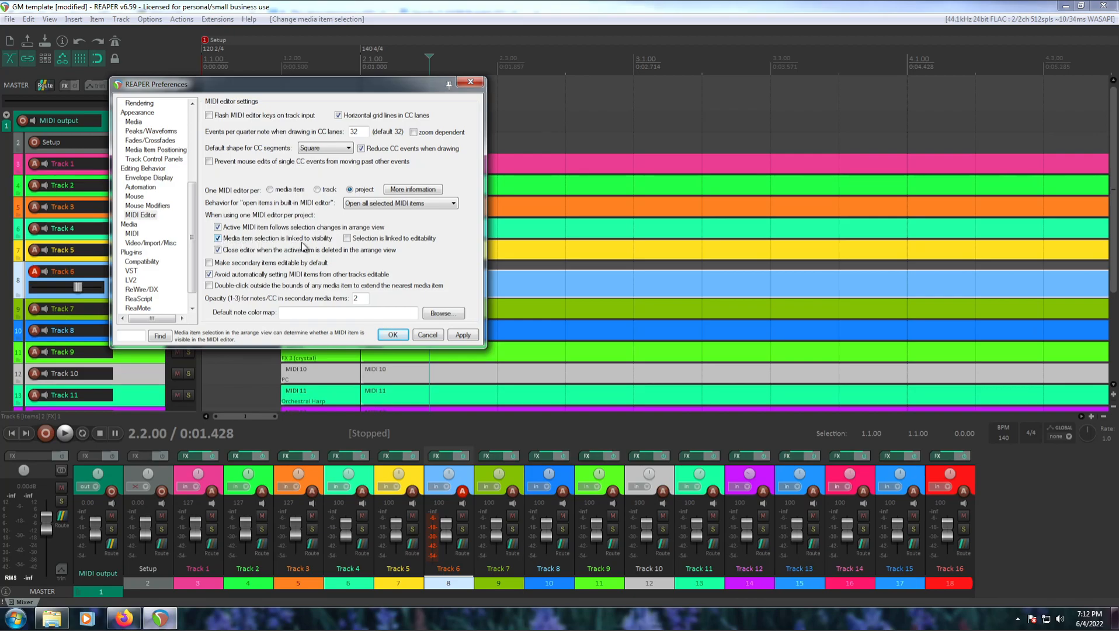
Link selection to editability, disable closing the editor when the active item is deleted, and apply the preferences
left_click(346, 239)
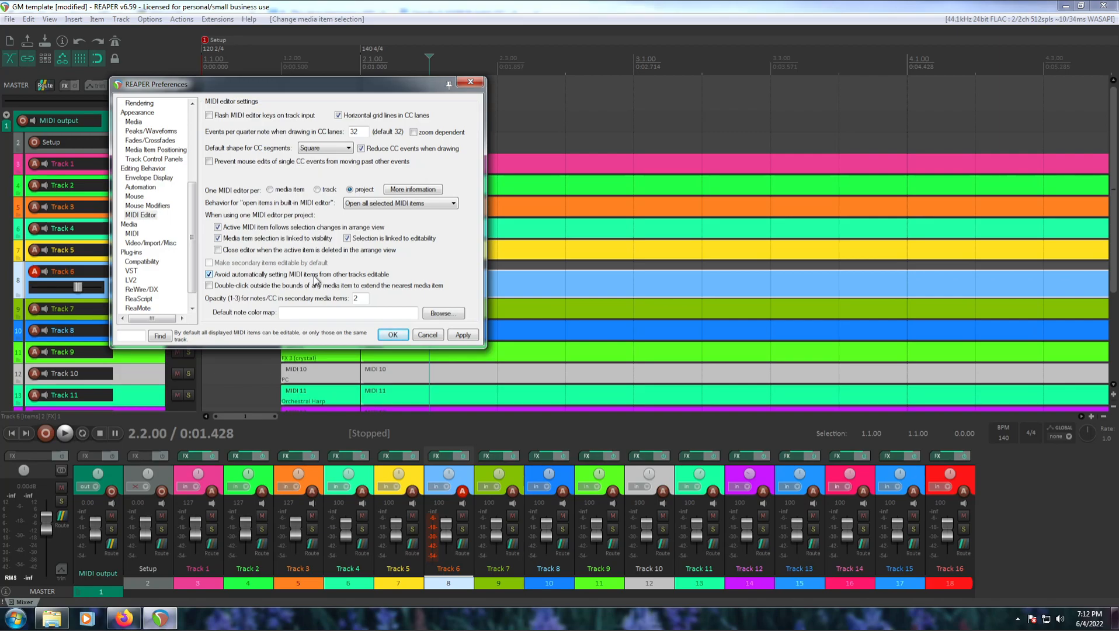
left_click(472, 335)
left_click(400, 337)
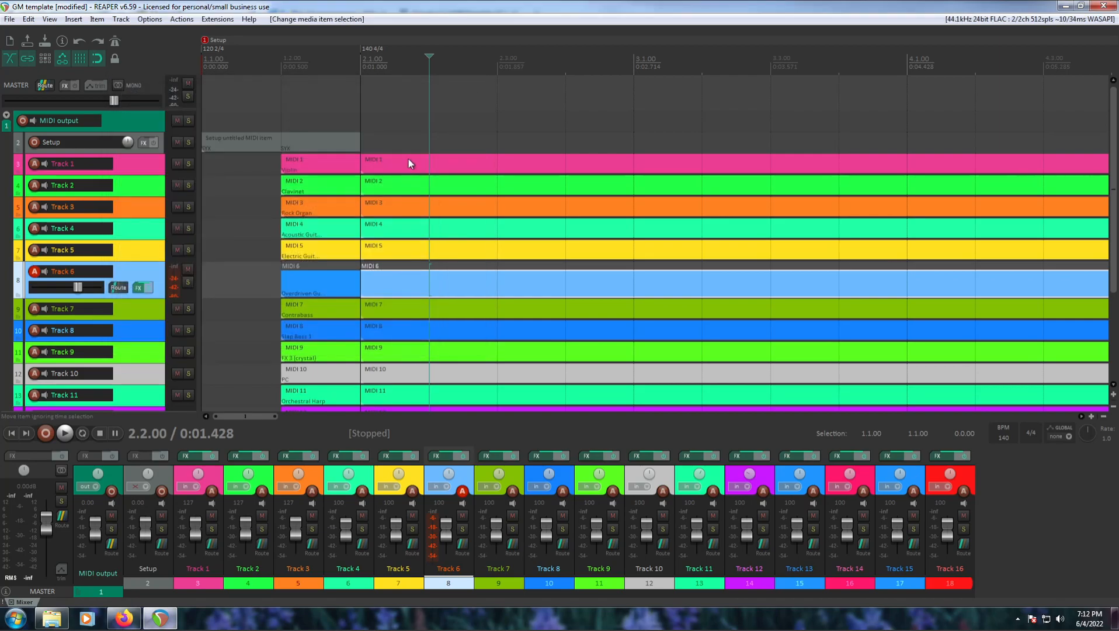
Open Track 1's long MIDI item in the MIDI editor, select Track 2, and restore and re-maximize the REAPER window to redraw it
left_click(408, 159)
double_click(408, 178)
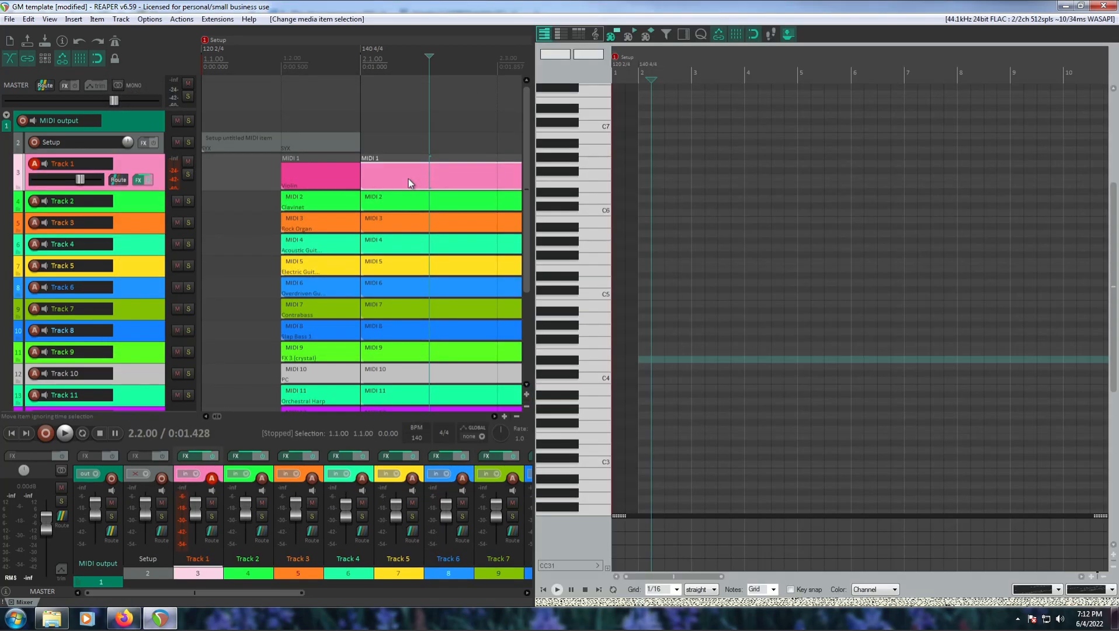
left_click(426, 205)
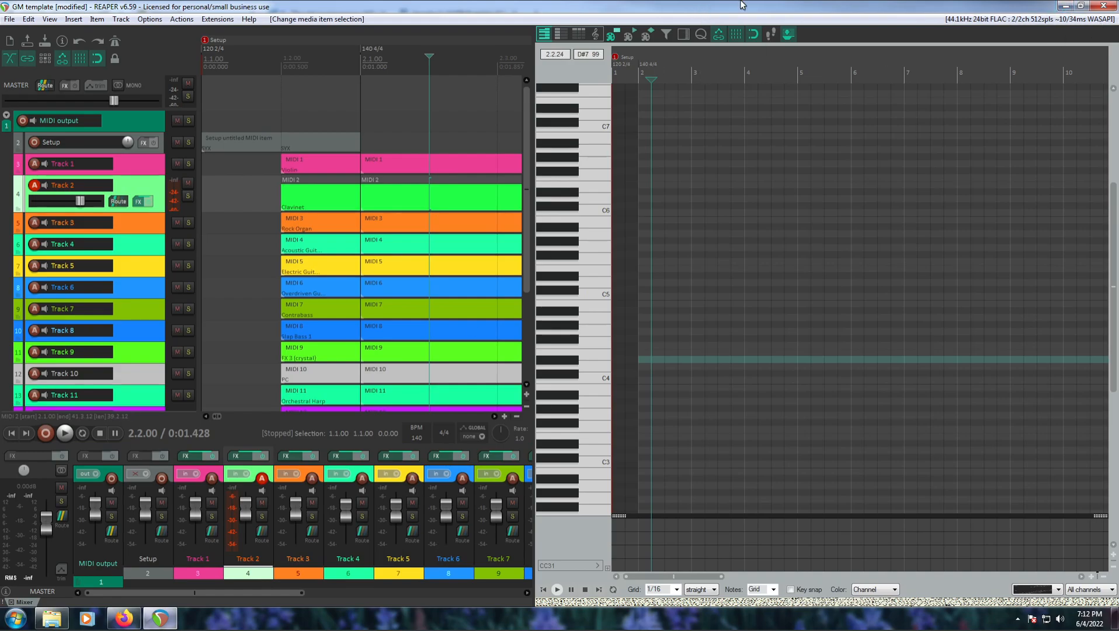
double_click(374, 11)
double_click(373, 11)
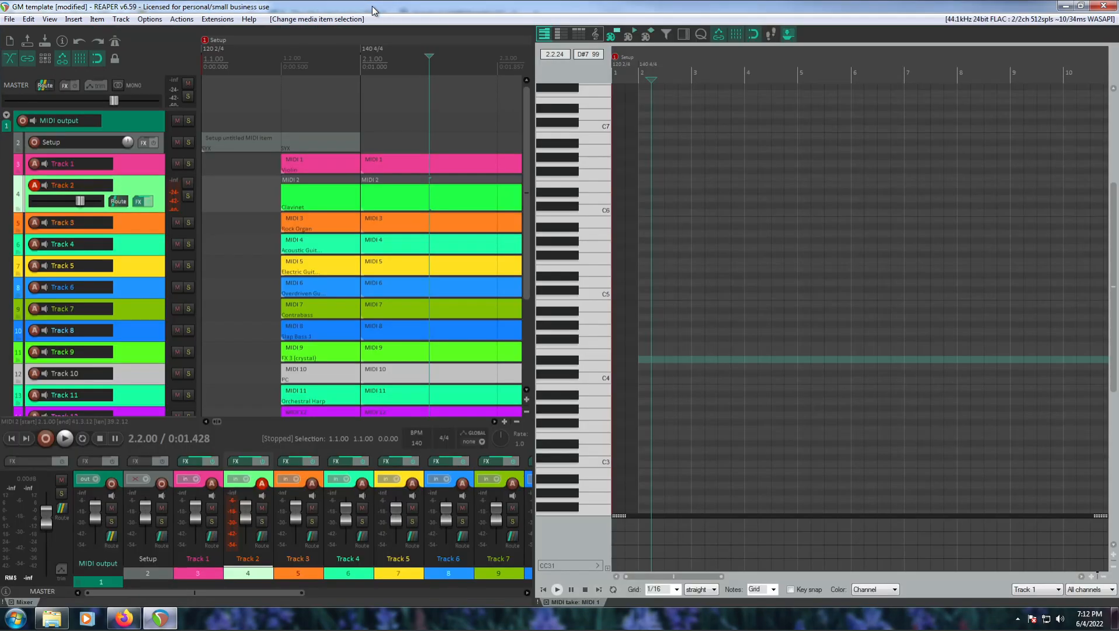
Select the long MIDI items on Tracks 2, 3, 4 and 1 to check that the MIDI editor follows the selection
left_click(446, 207)
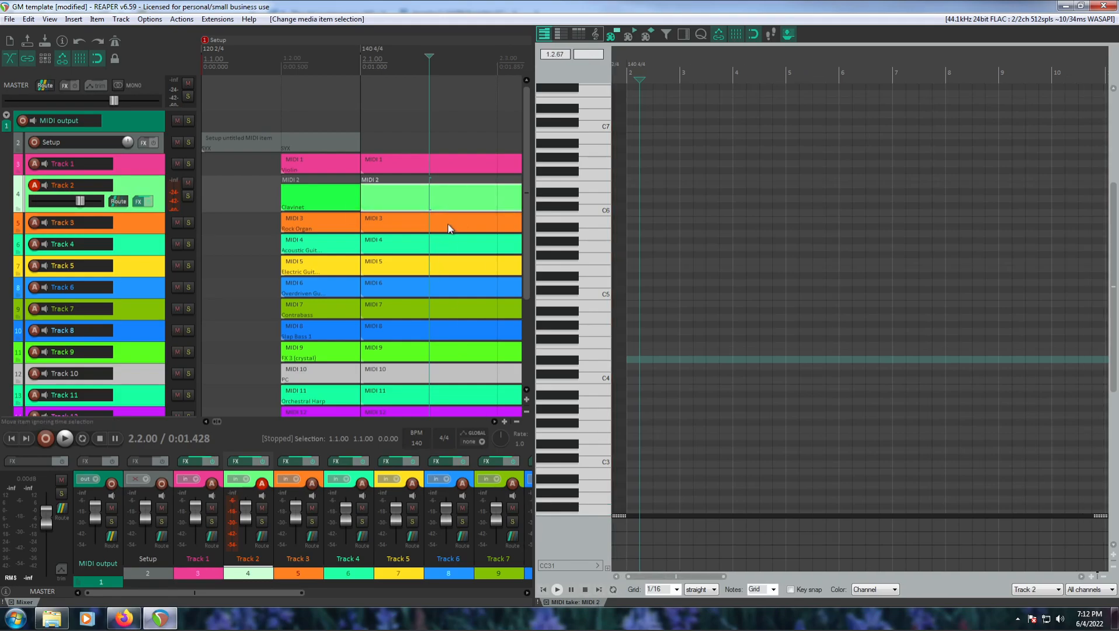
left_click(448, 227)
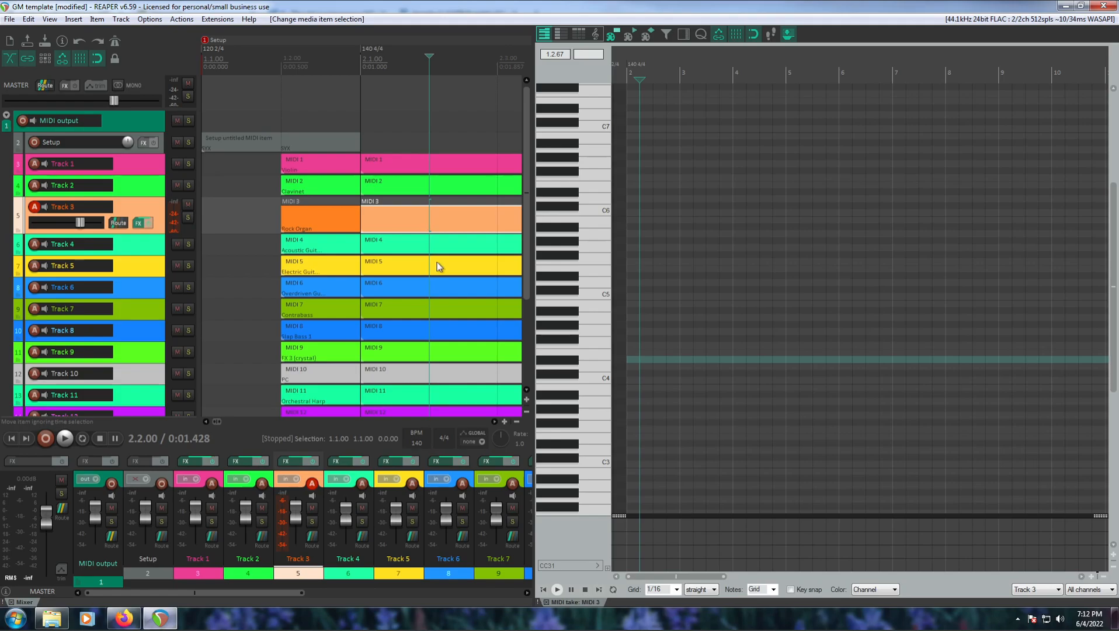
left_click(444, 250)
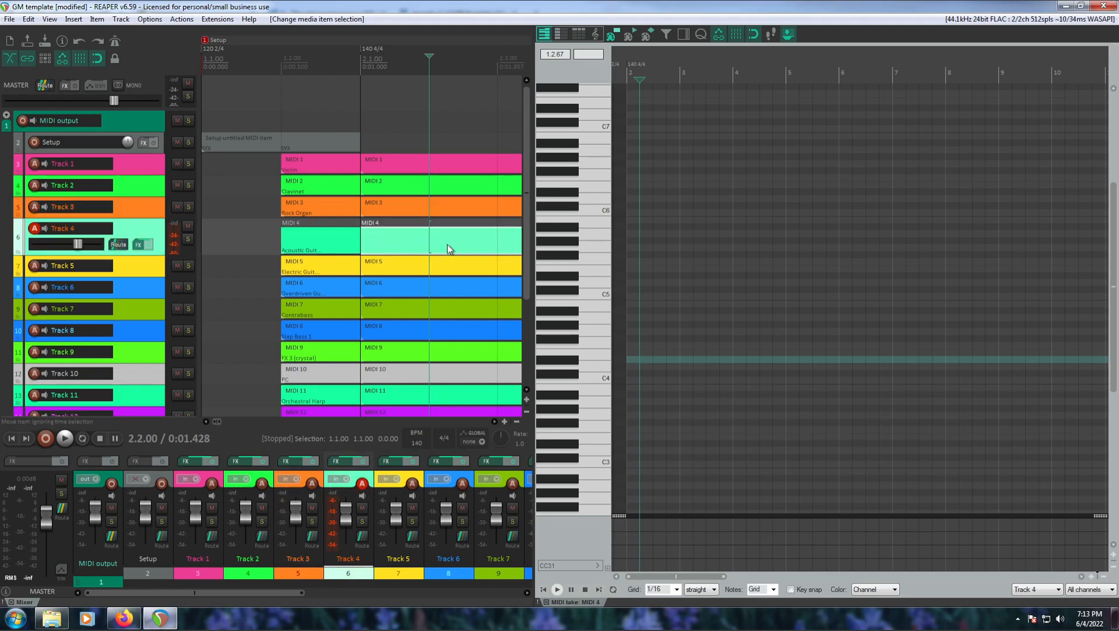
left_click(446, 159)
left_click(428, 198)
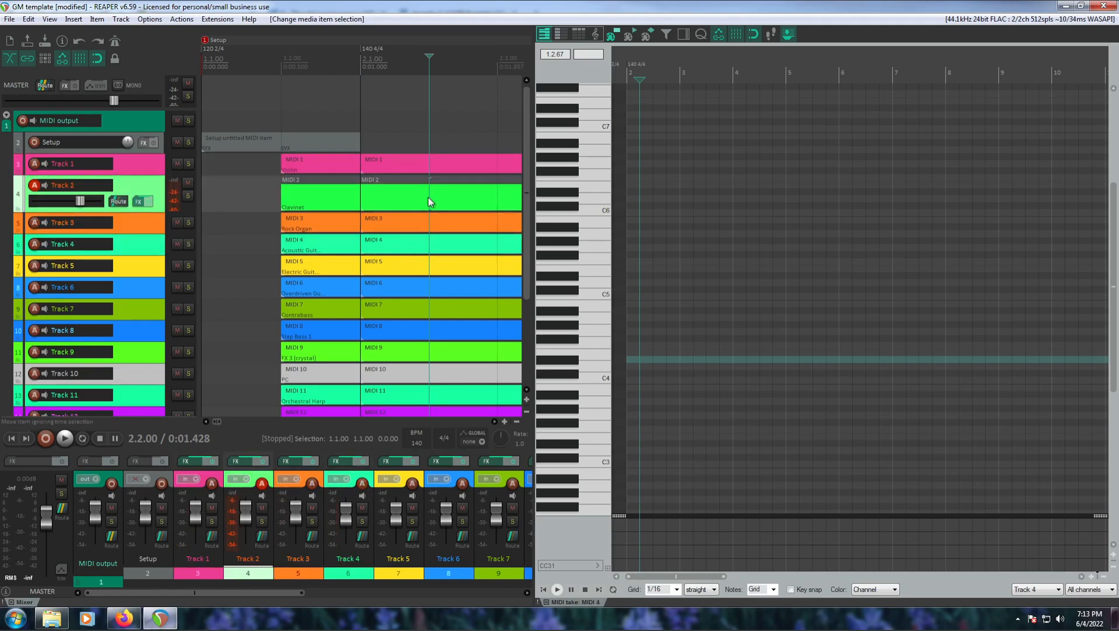
left_click(413, 166)
scroll(652, 290, "up", 3)
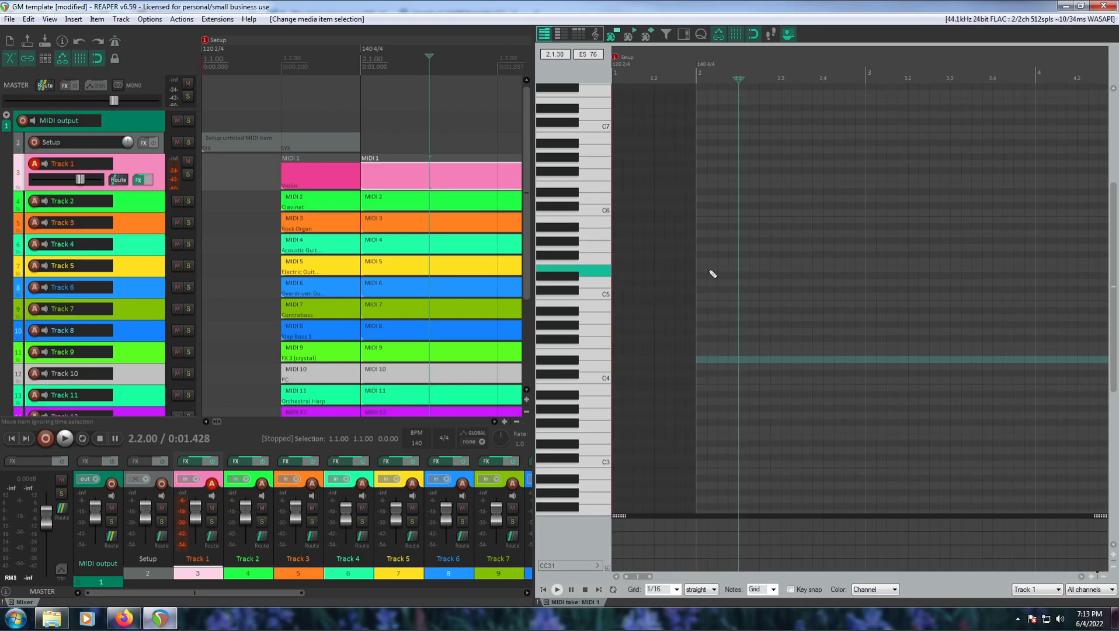
Insert four short, separate notes at descending pitches in Track 1's long MIDI item
left_click(712, 240)
left_click(743, 268)
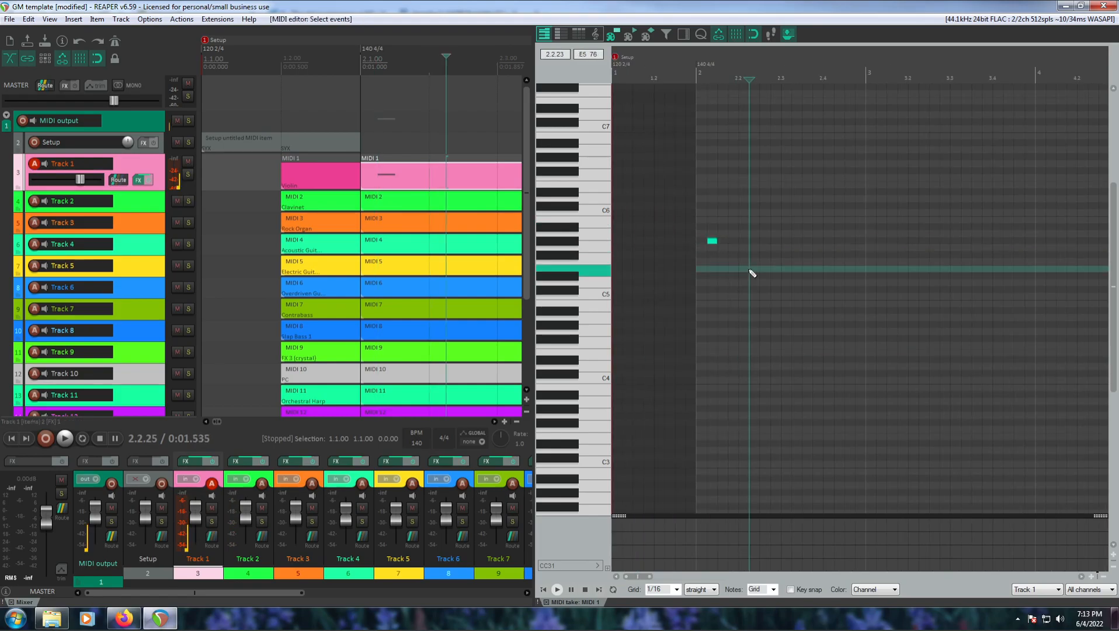
left_click(841, 345)
left_click(774, 317)
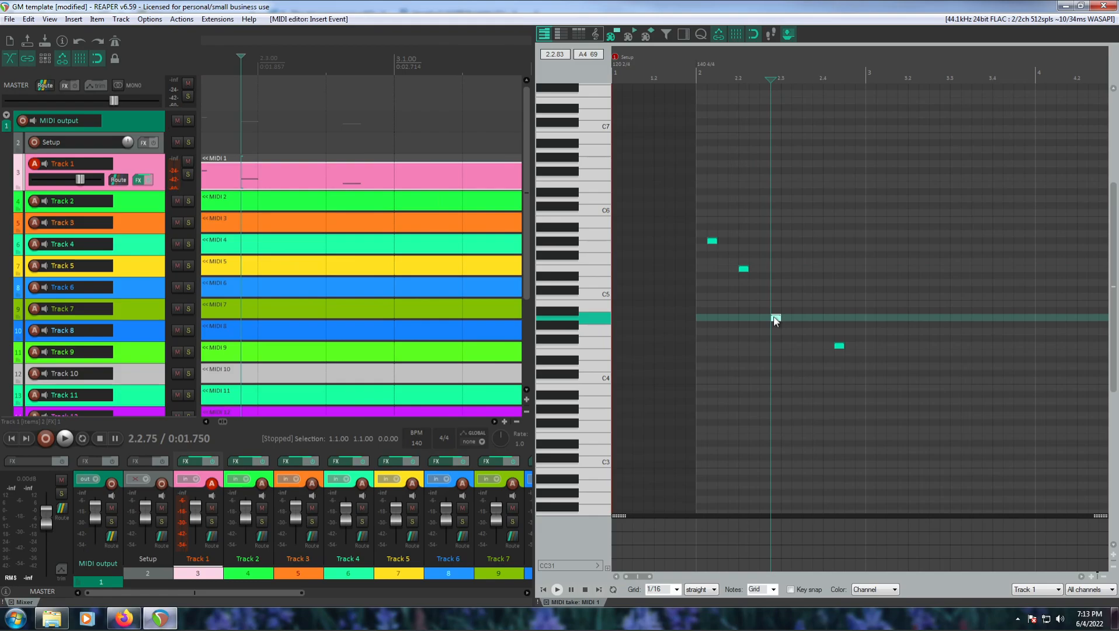
Select Track 2's long MIDI item and insert three short notes at descending pitches
left_click(296, 205)
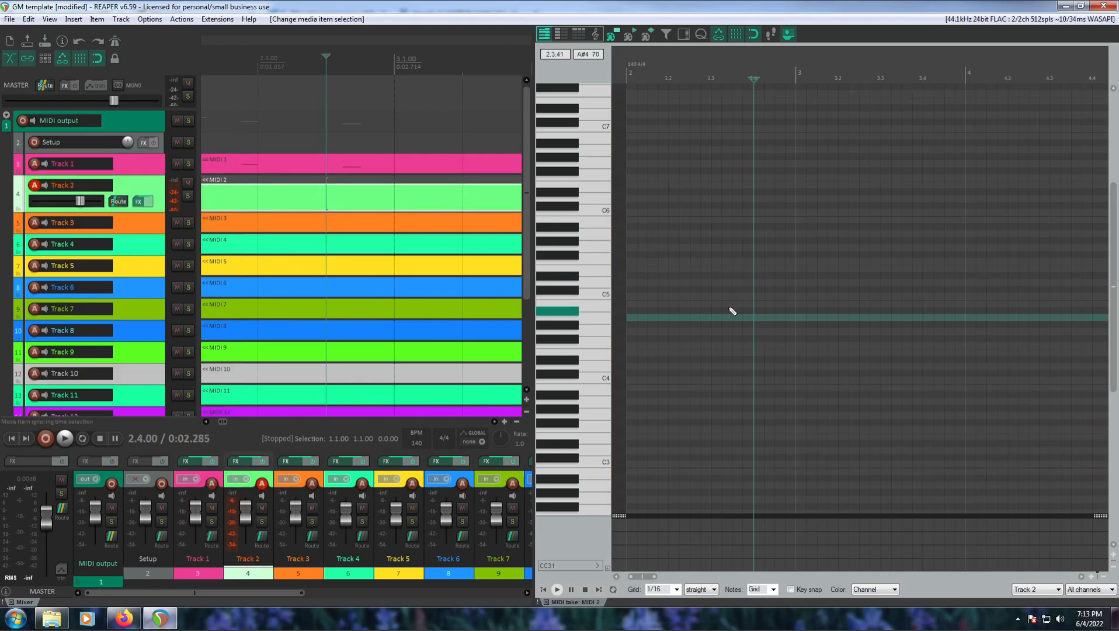
left_click(652, 276)
left_click(695, 310)
left_click(768, 373)
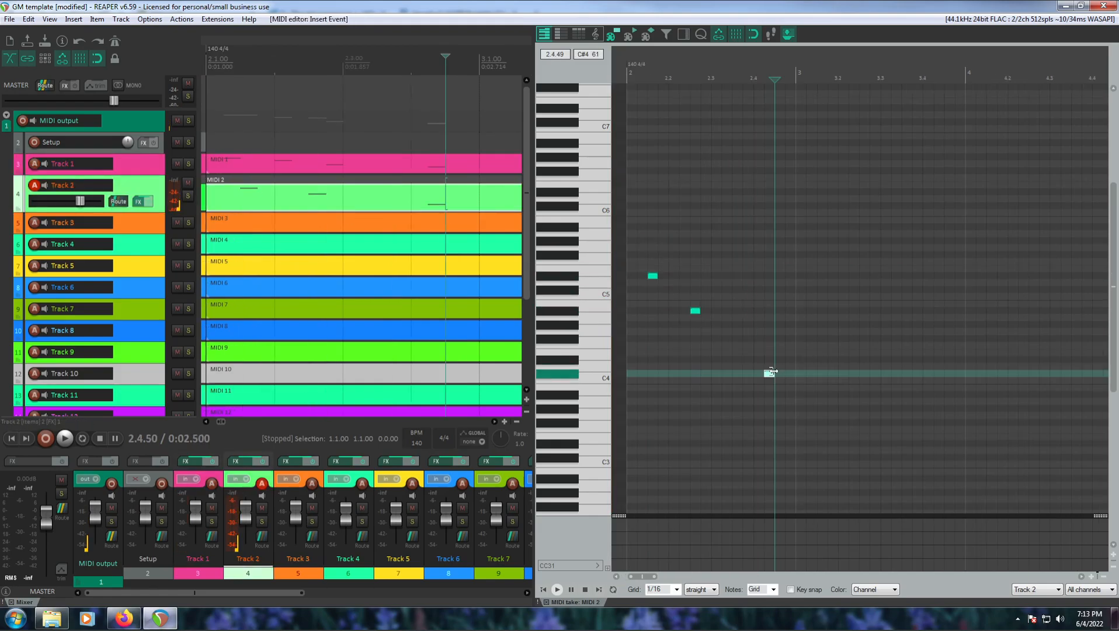
Alternate the selection between the Track 1 and Track 2 MIDI items, ending on Track 1, to compare their notes in the editor
left_click(373, 168)
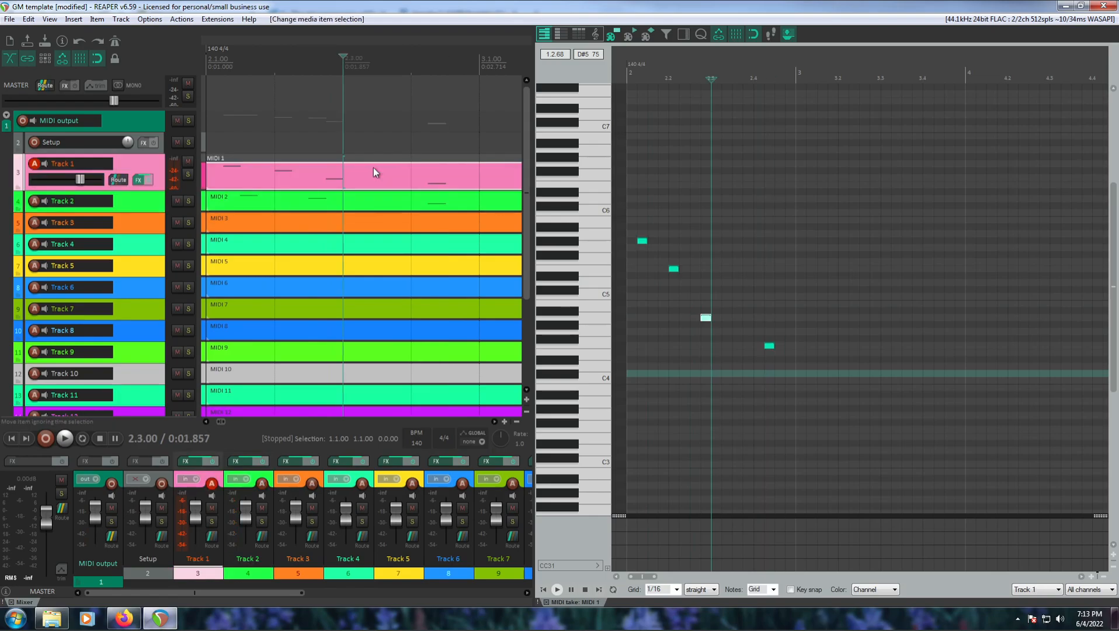
left_click(372, 200)
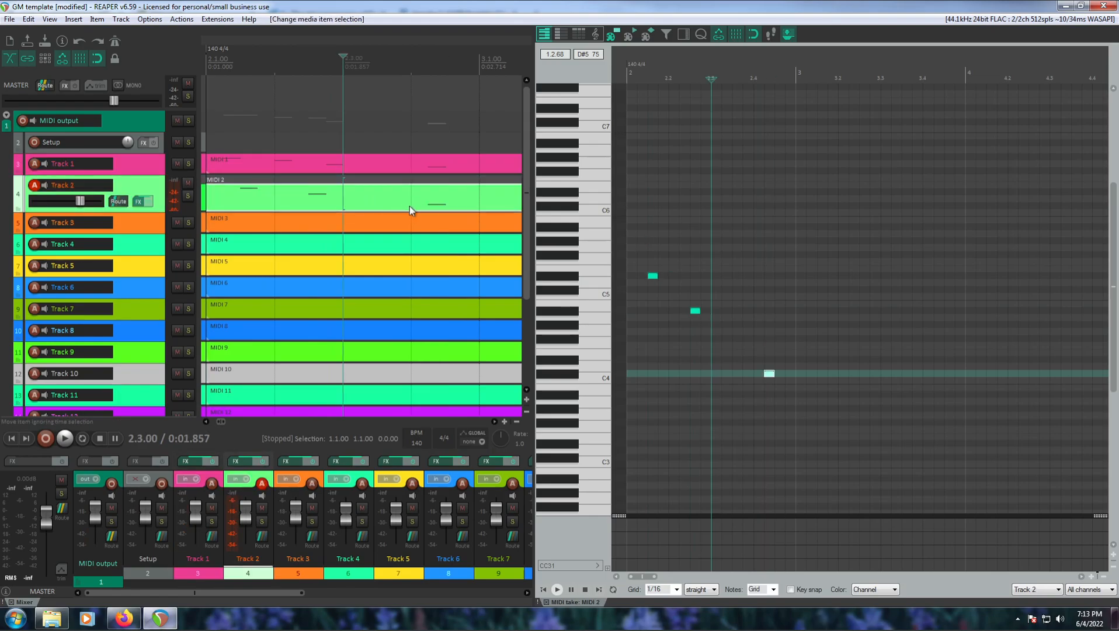
left_click(342, 171)
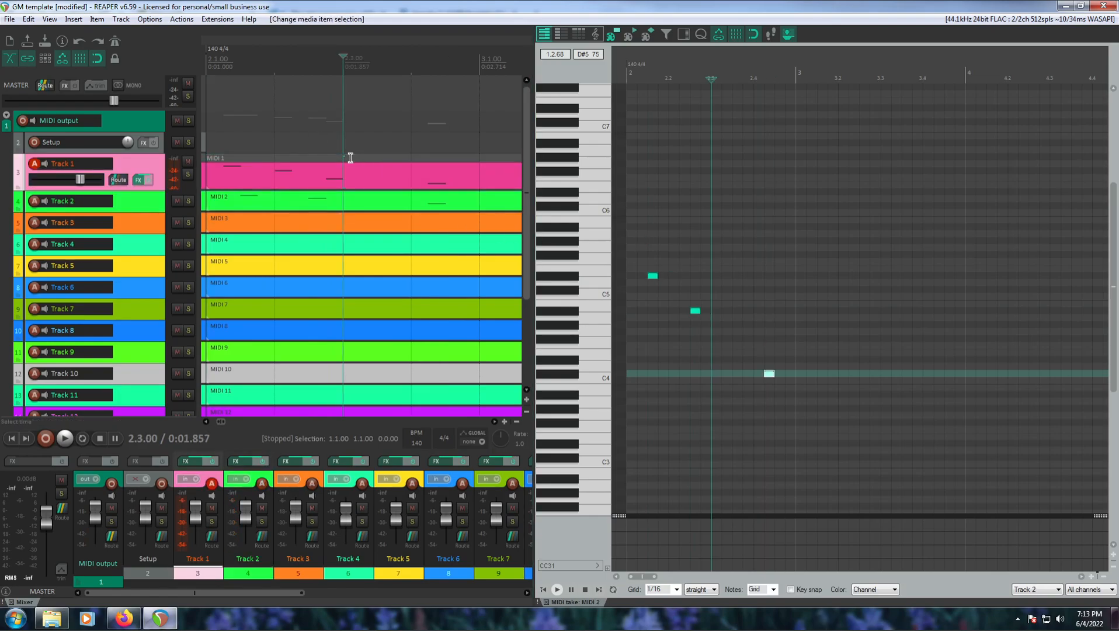
left_click(371, 184)
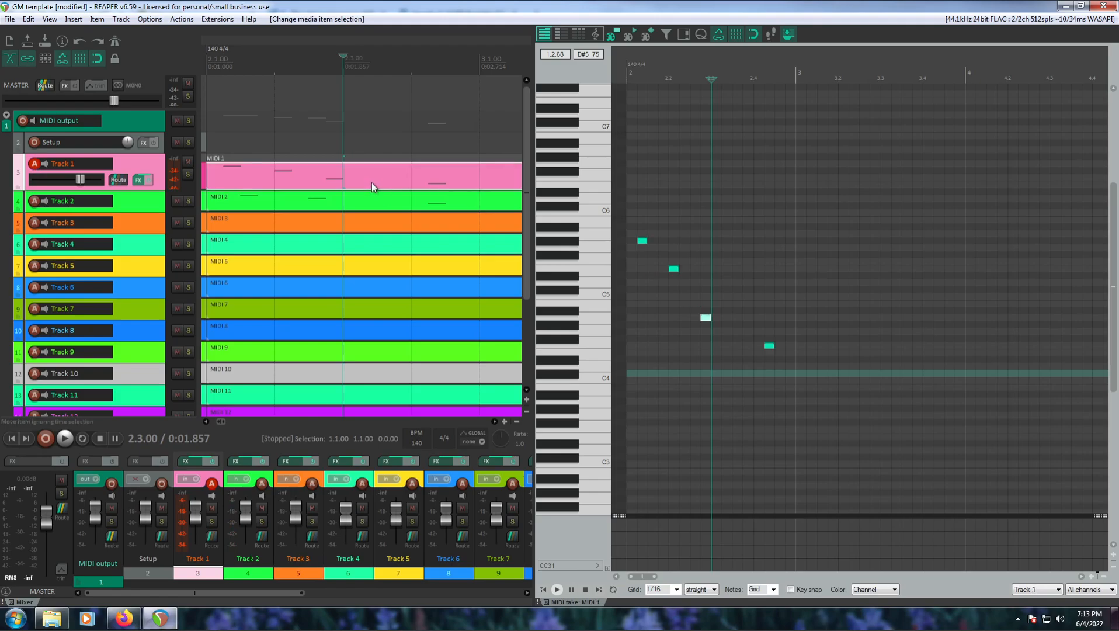
Switch to the tutorial in Firefox and read how visible items mirror the arrange selection and which item becomes active
left_click(117, 616)
scroll(165, 334, "down", 3)
scroll(163, 329, "down", 2)
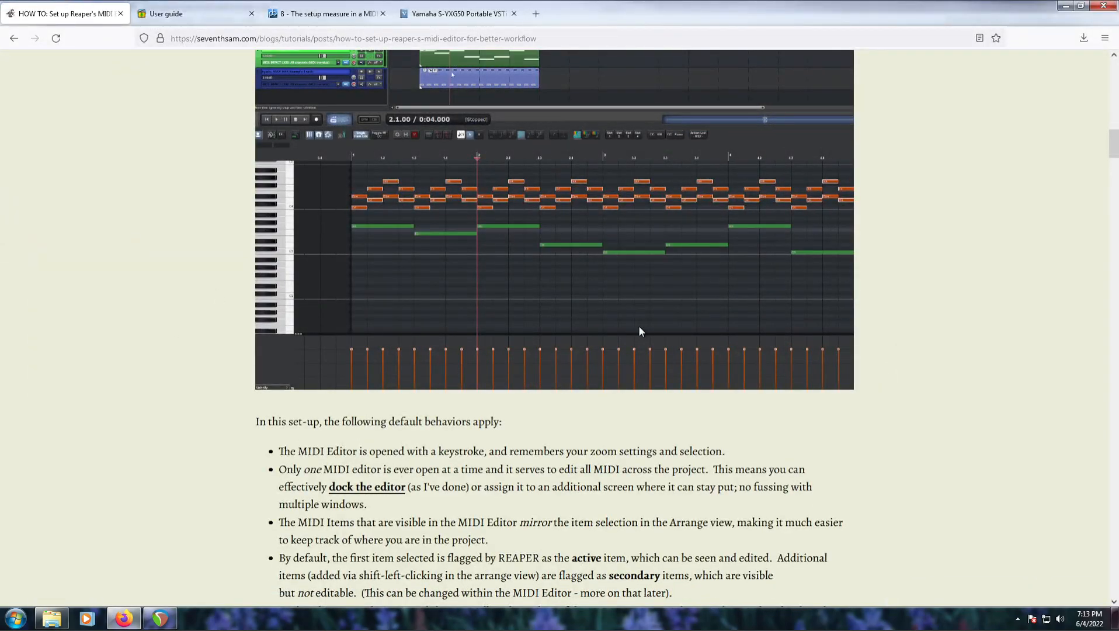
scroll(633, 326, "down", 3)
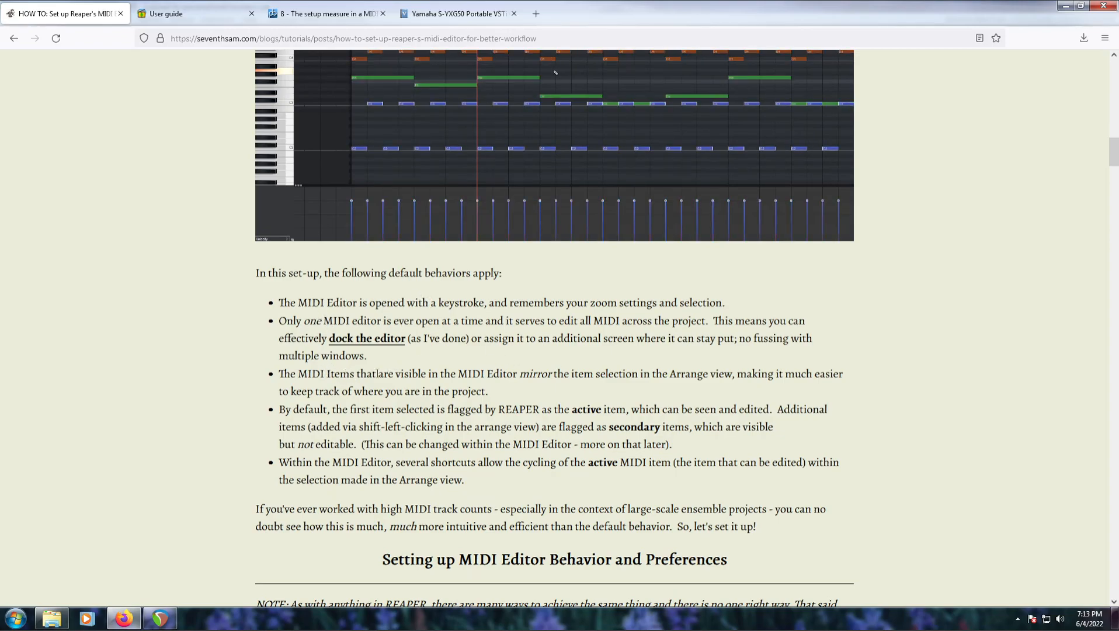
left_click_drag(396, 374, 717, 377)
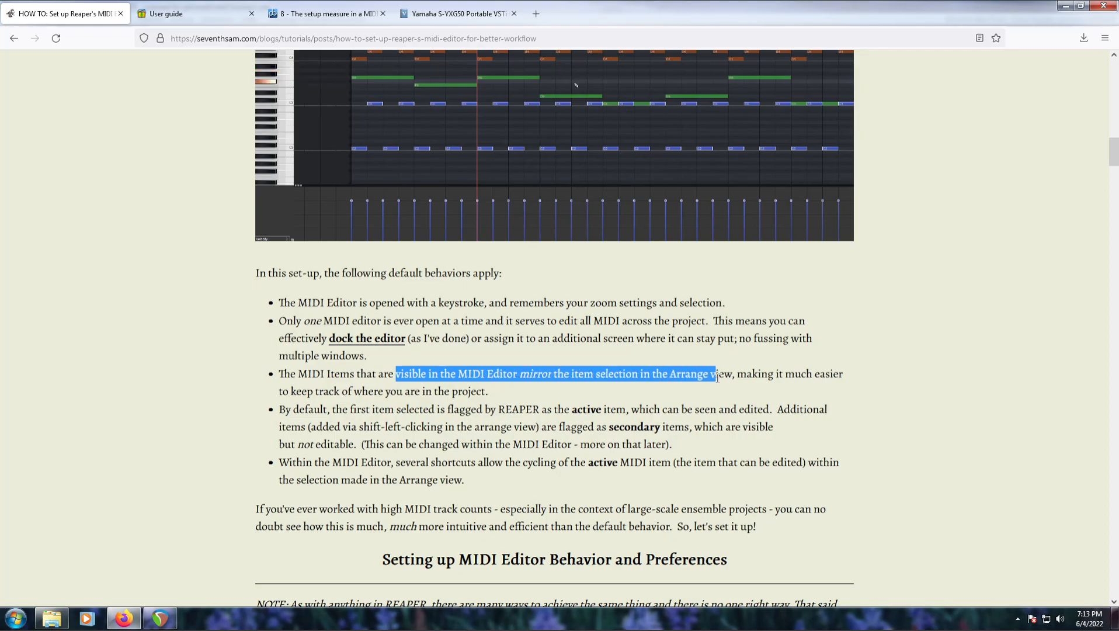
left_click(717, 376)
left_click_drag(279, 410, 626, 411)
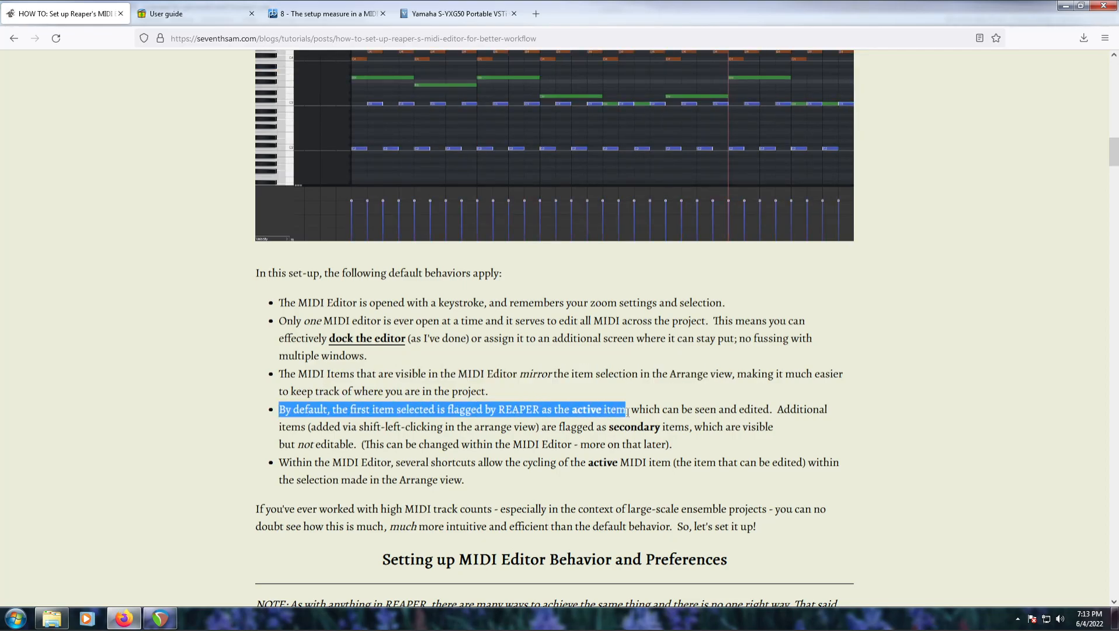
Switch to REAPER and select Track 2's MIDI item together with Track 1's, clearing the accidental time selection
left_click(160, 617)
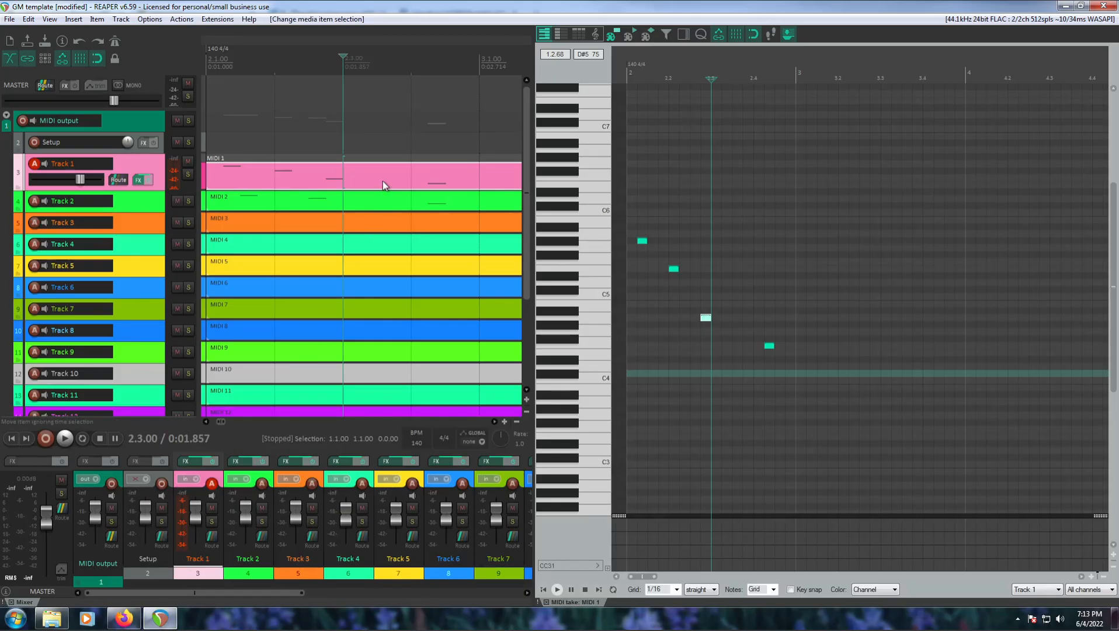
left_click(387, 198)
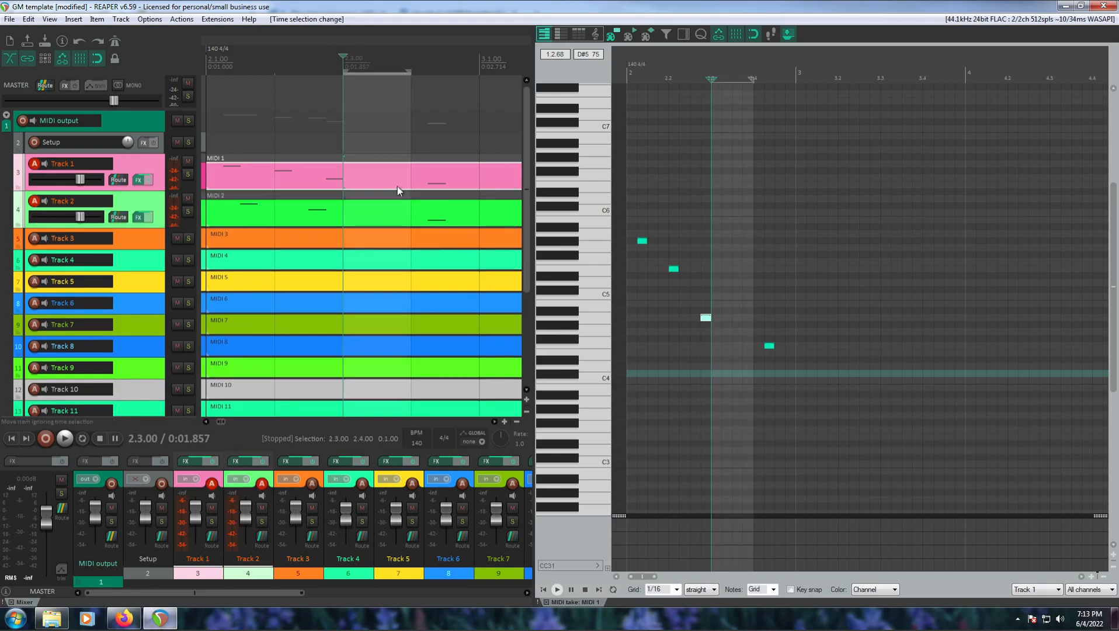
left_click(397, 177)
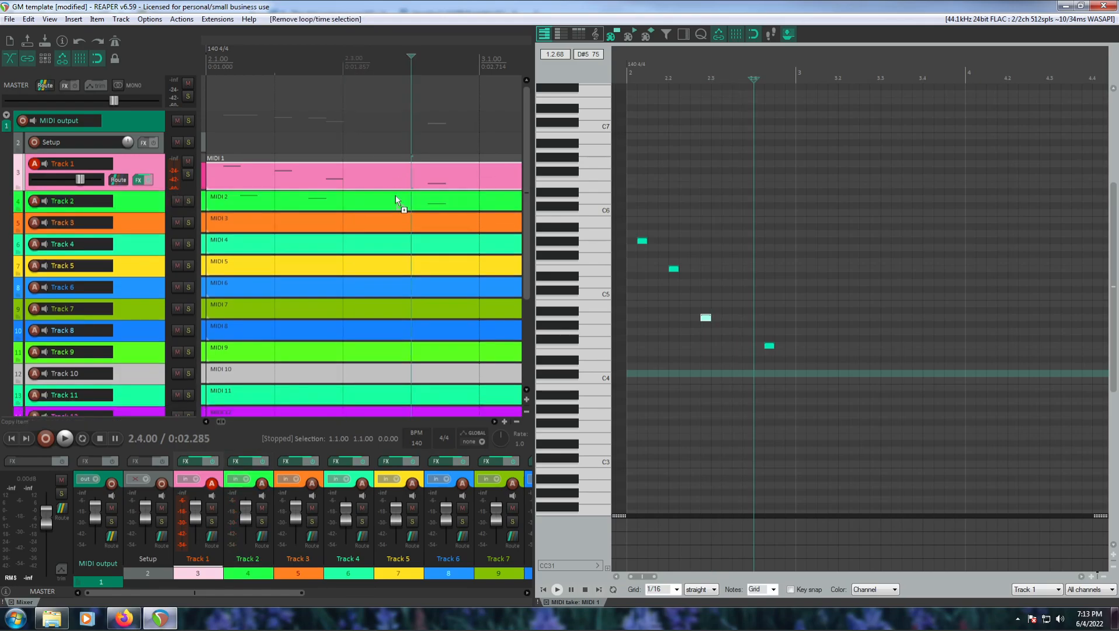
left_click(399, 204)
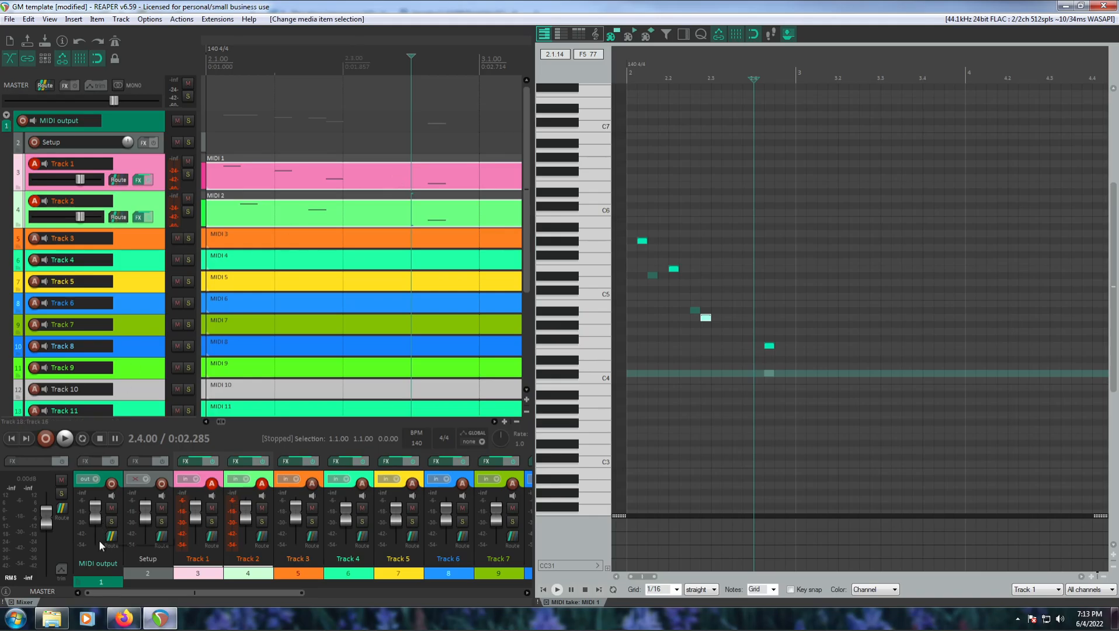
Switch to Firefox and read the tutorial's point about shortcuts for cycling the active MIDI item
left_click(124, 618)
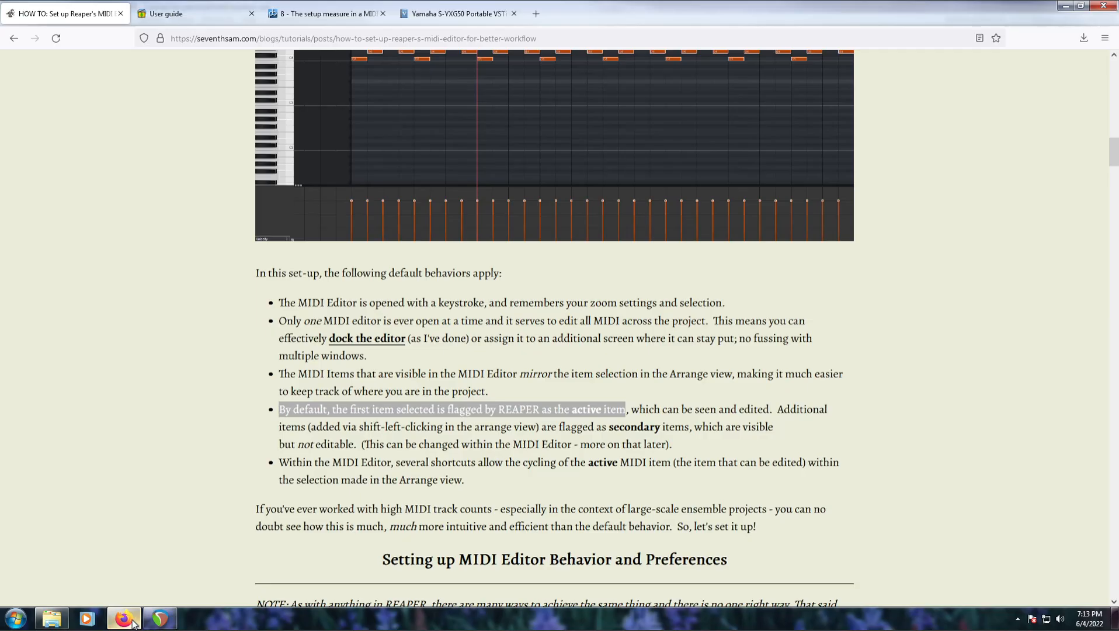
left_click(402, 460)
left_click_drag(289, 462, 702, 460)
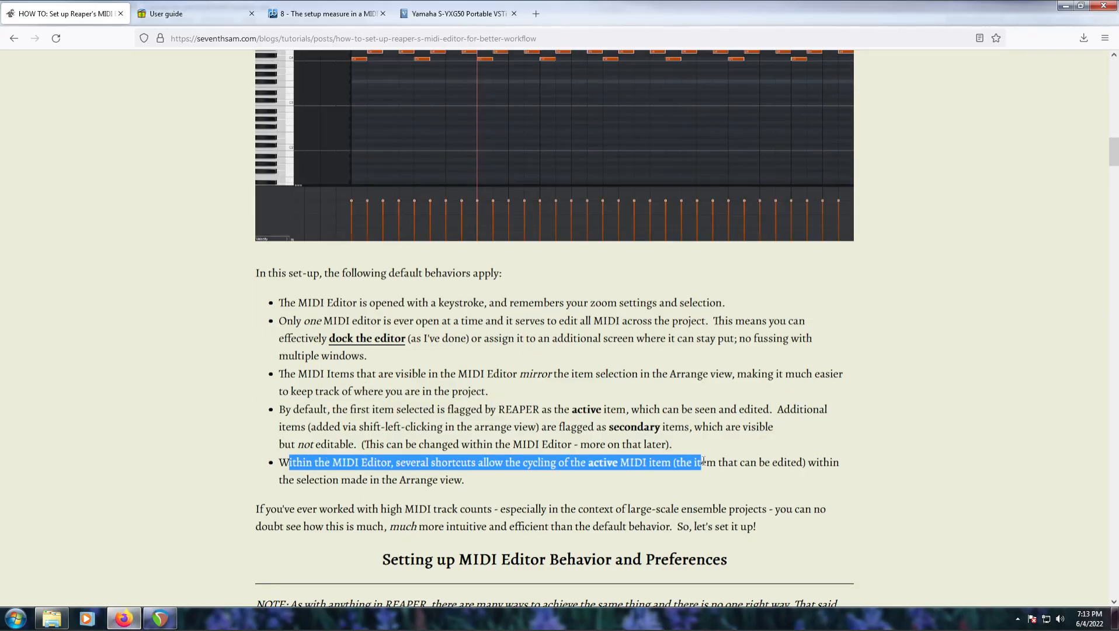
left_click(702, 460)
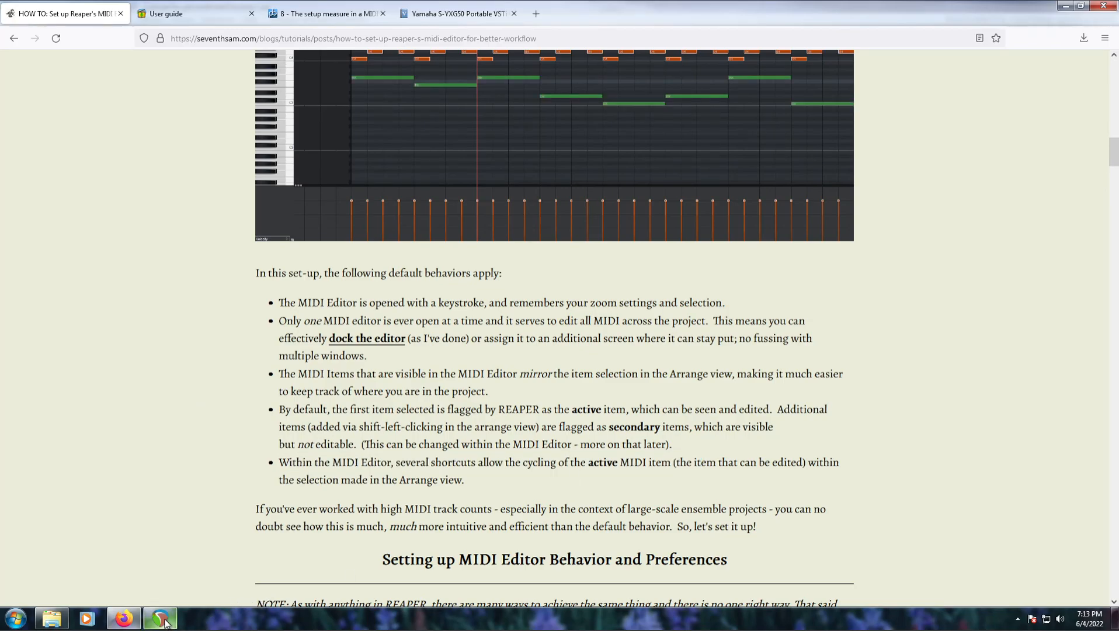
Review the tutorial's MIDI Editor preferences image and the numbered explanations of its highlighted settings
scroll(547, 354, "down", 7)
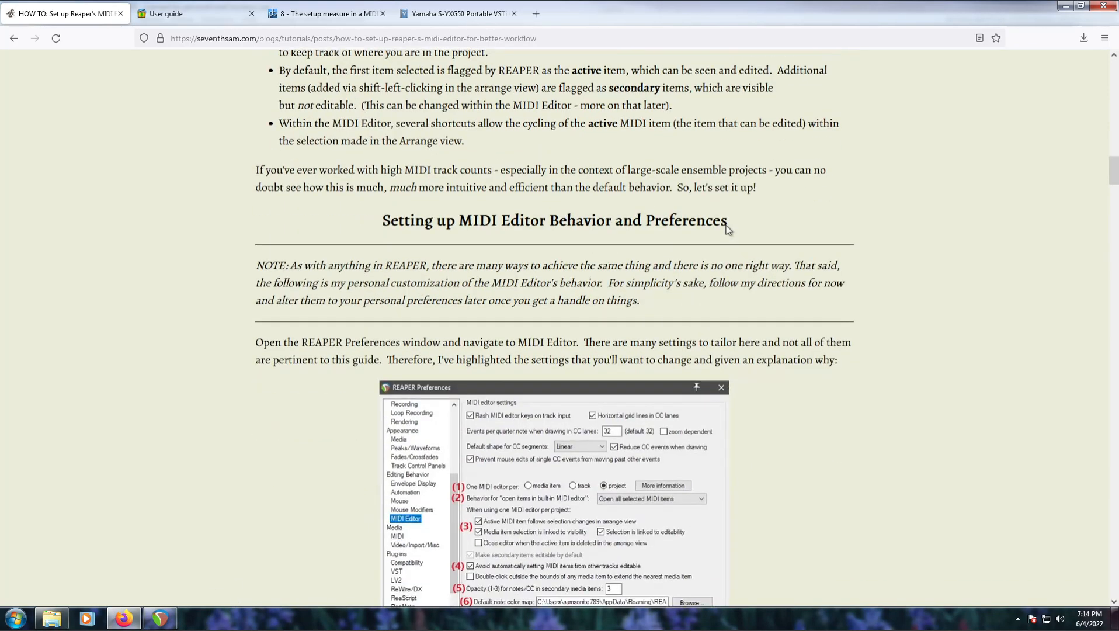
scroll(728, 229, "down", 2)
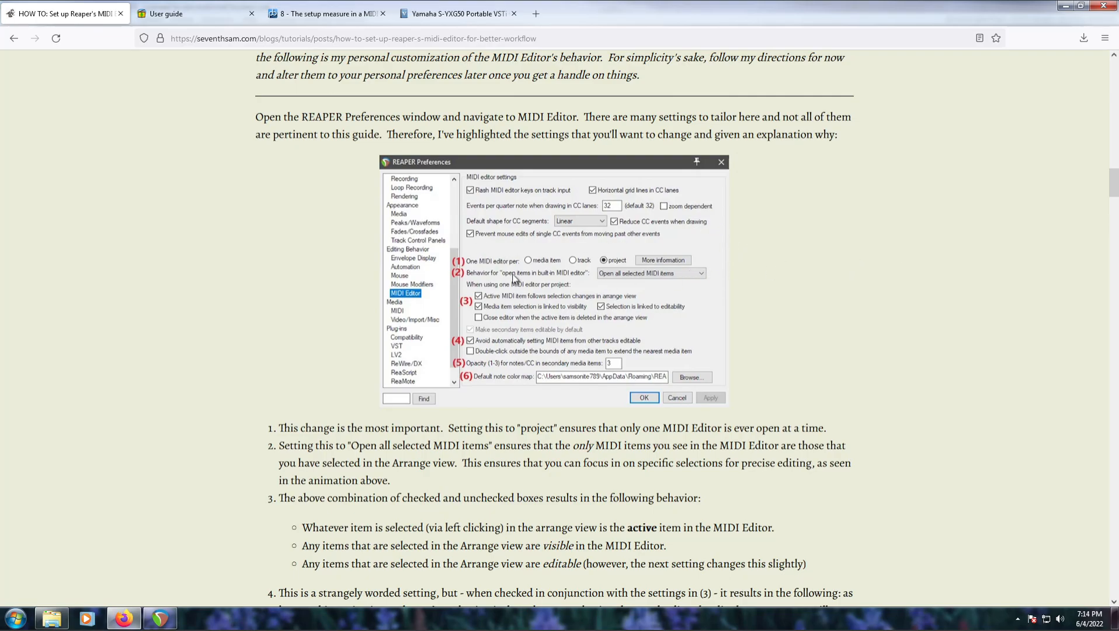
scroll(844, 273, "down", 3)
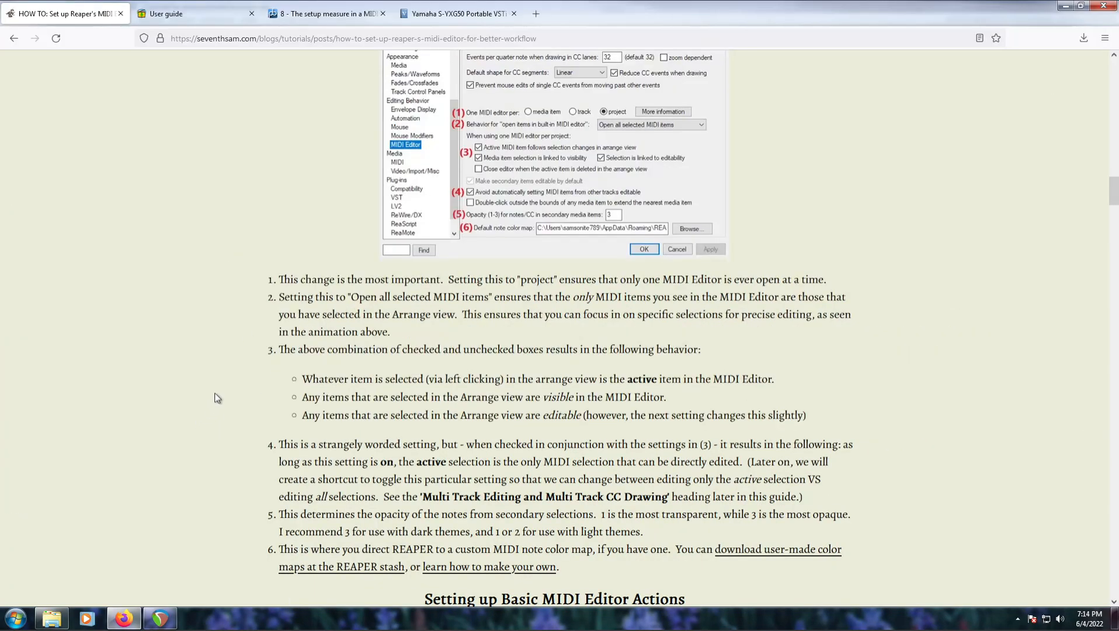
scroll(217, 397, "down", 5)
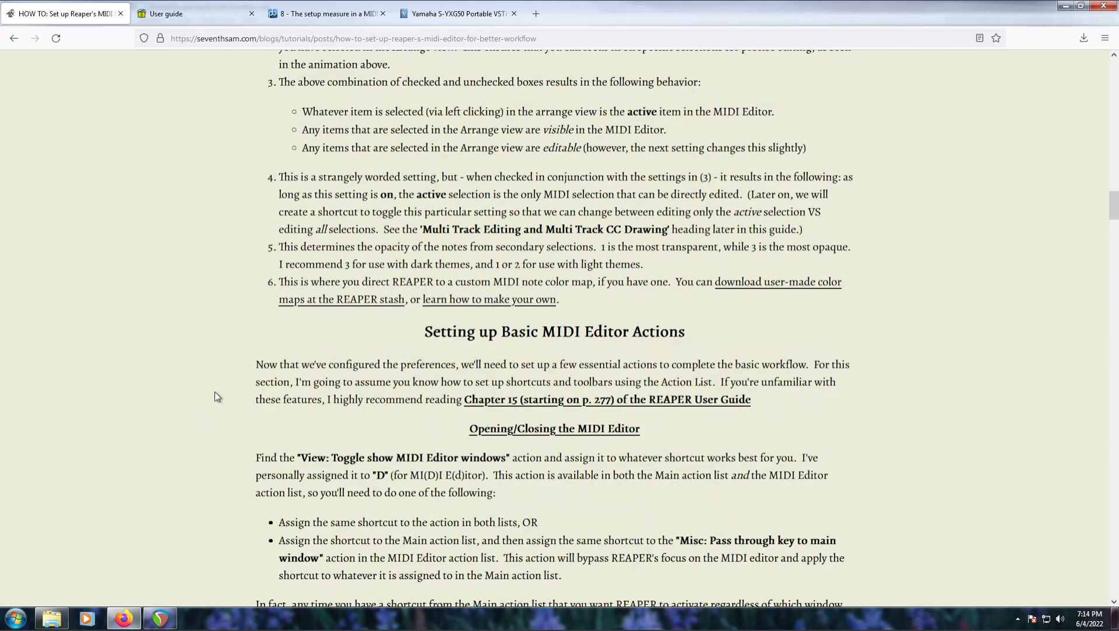
Read the tutorial sections on the "View: Toggle show MIDI Editor windows" action and on switching active MIDI items
scroll(619, 318, "down", 3)
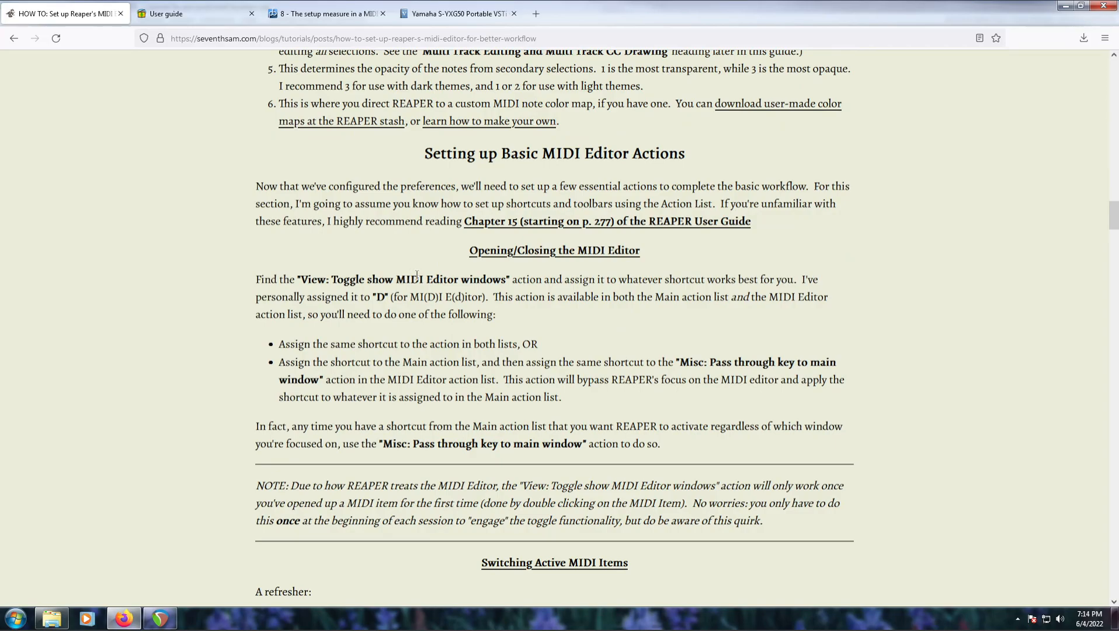
scroll(418, 274, "down", 3)
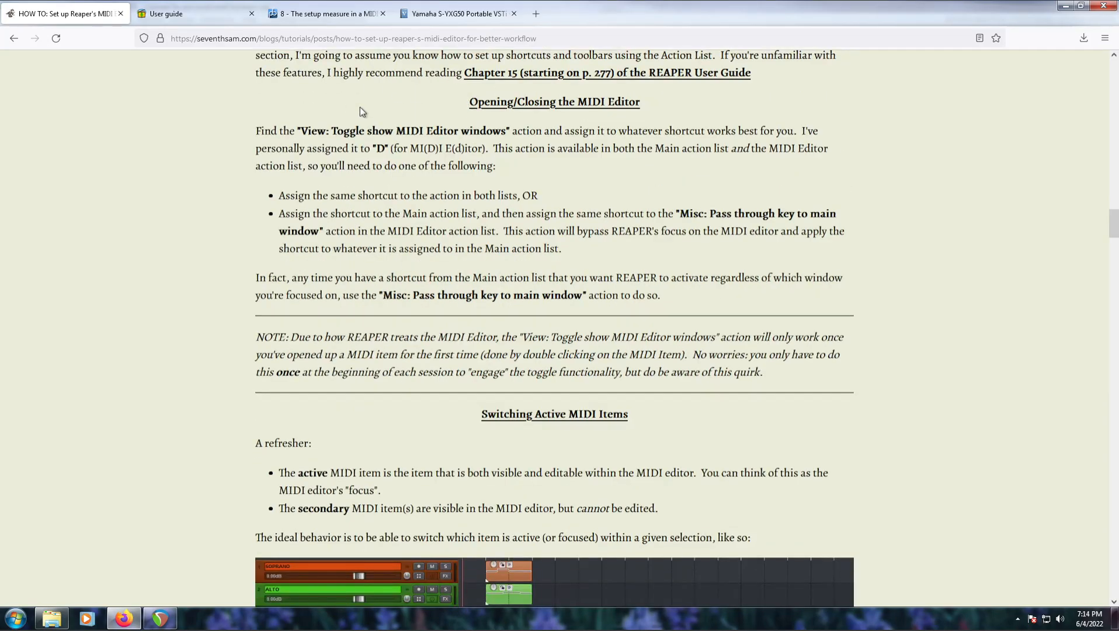
left_click_drag(290, 132, 544, 133)
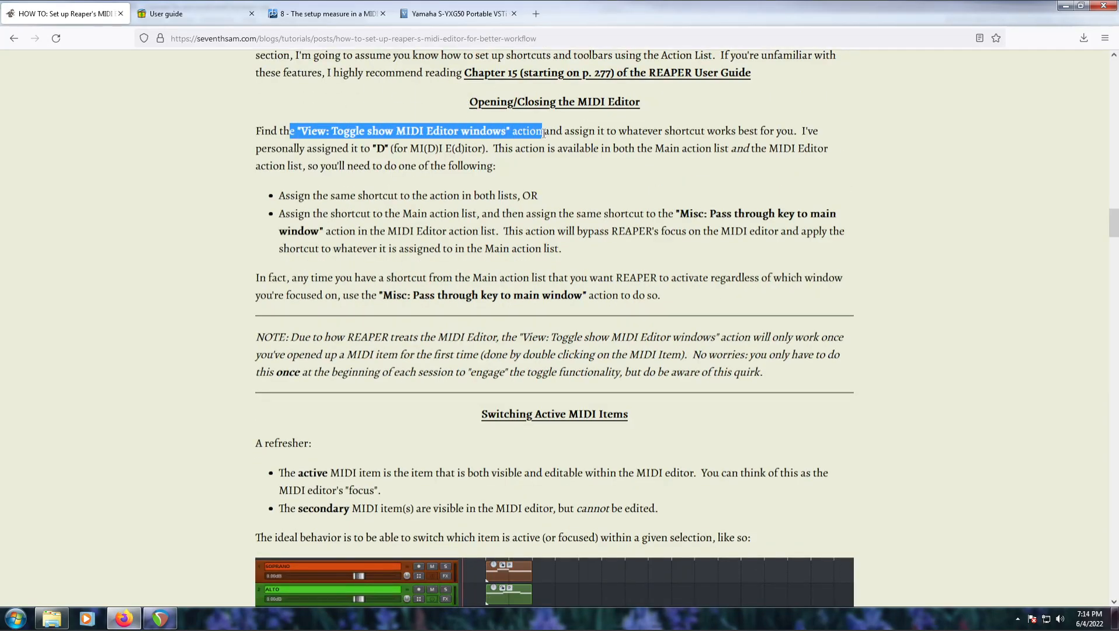
left_click(544, 133)
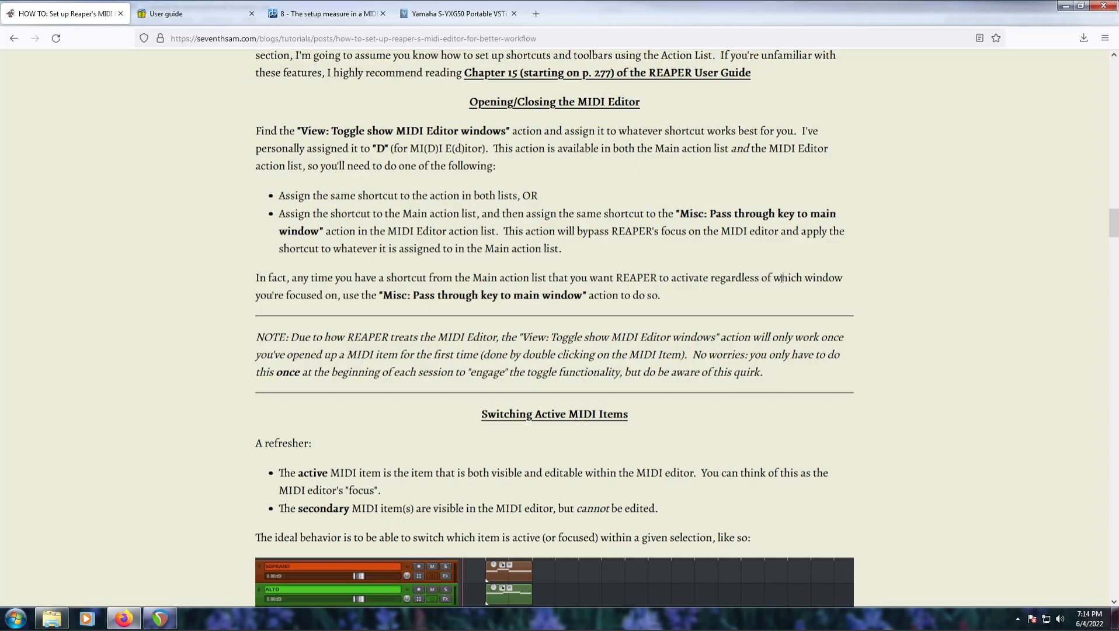
scroll(781, 279, "down", 3)
scroll(781, 277, "down", 3)
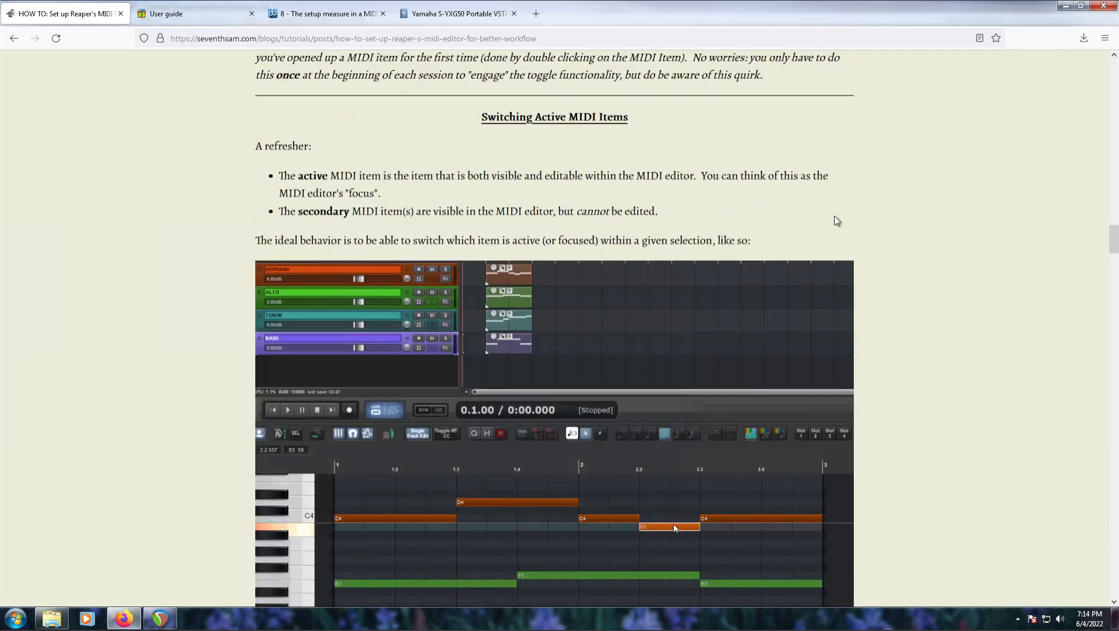
scroll(895, 224, "down", 6)
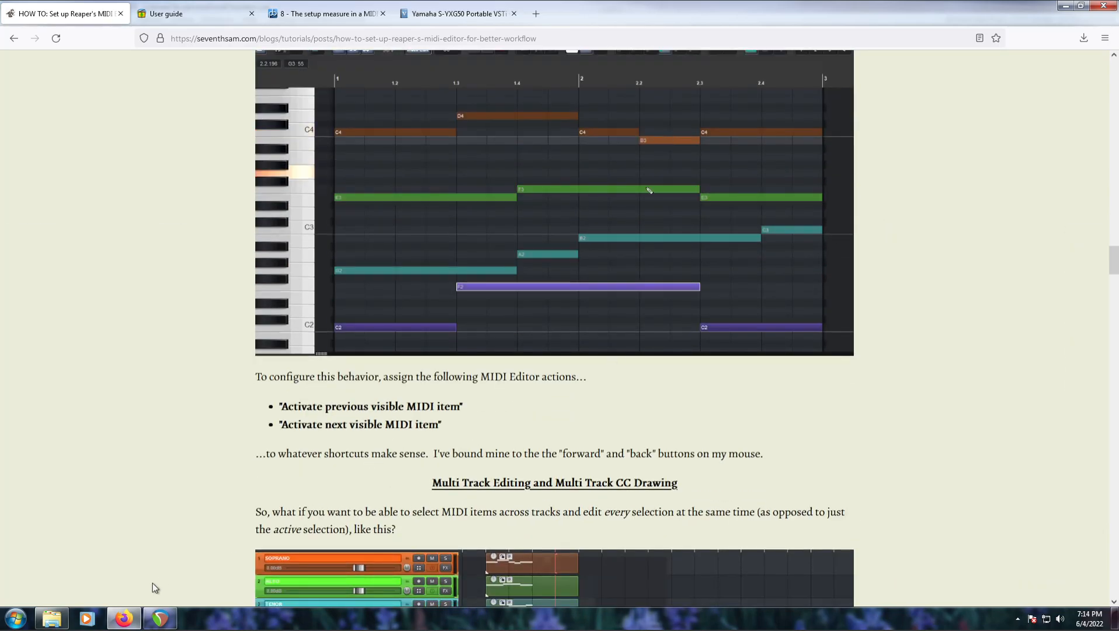
Switch to REAPER, open the action list, and move its window over the MIDI editor
left_click(160, 617)
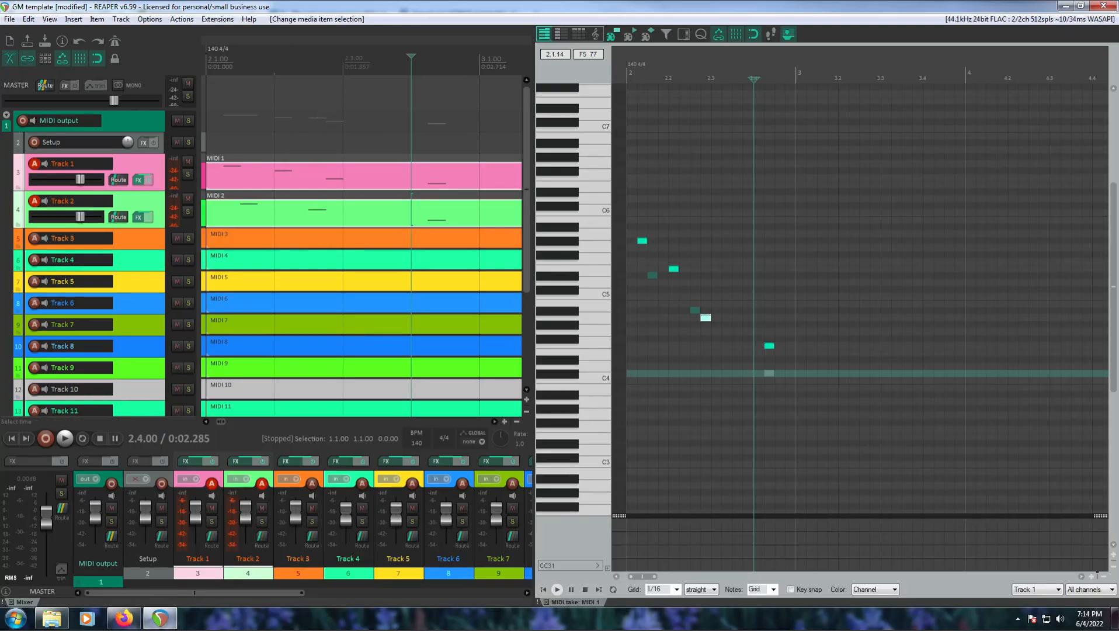
left_click(180, 19)
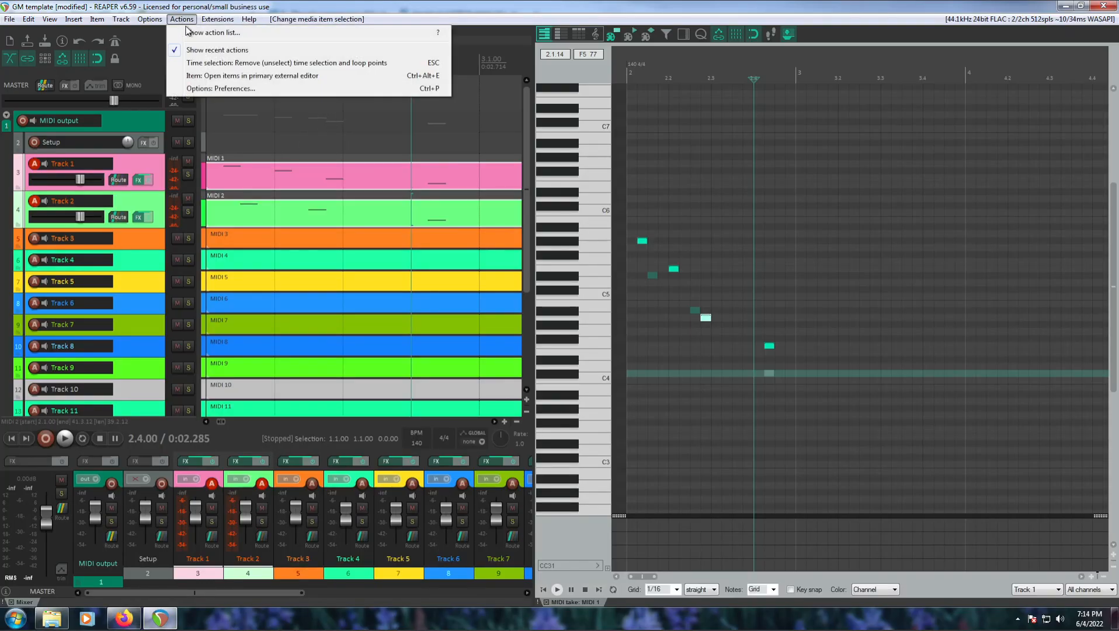
left_click(242, 33)
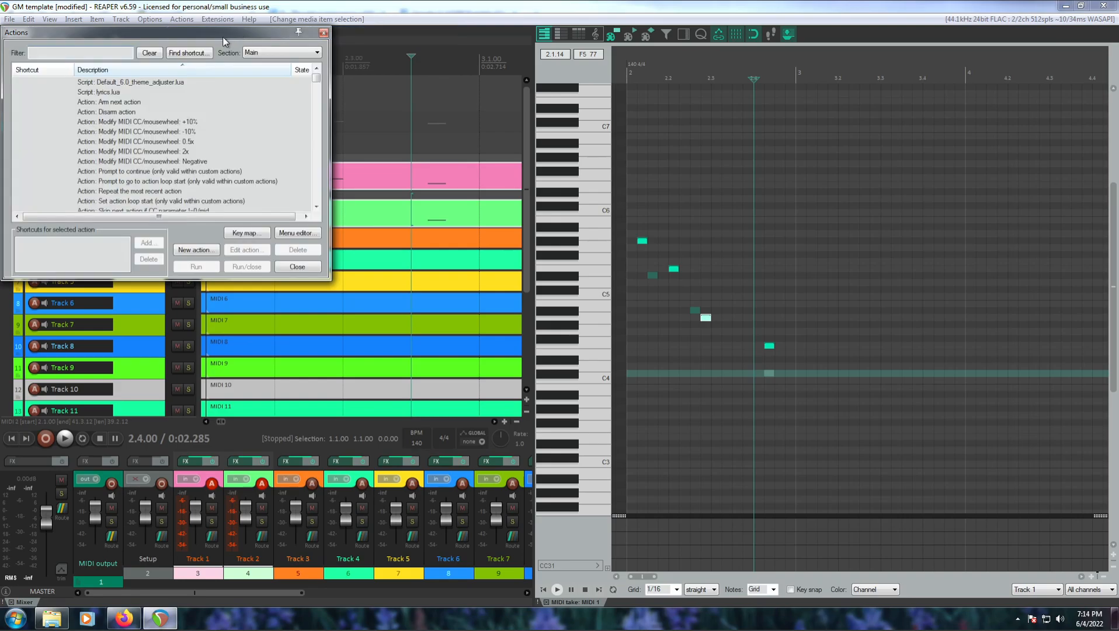
left_click_drag(223, 37, 766, 164)
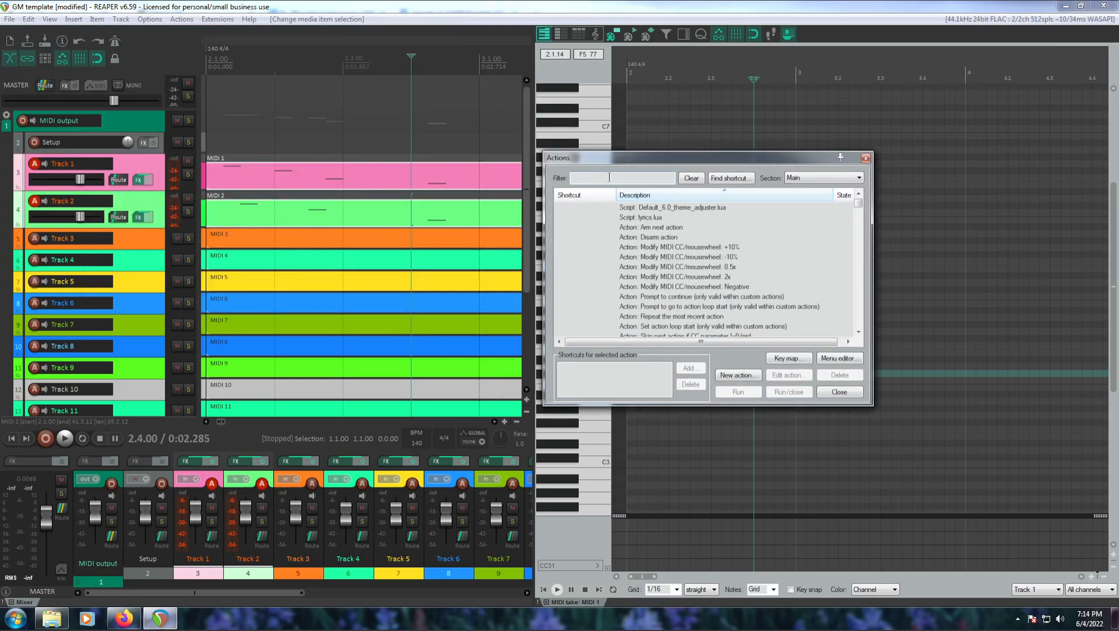
Search the Main section's actions for "active MIDI", clear the filter, and switch to Firefox to recheck the tutorial
type("active MIDI")
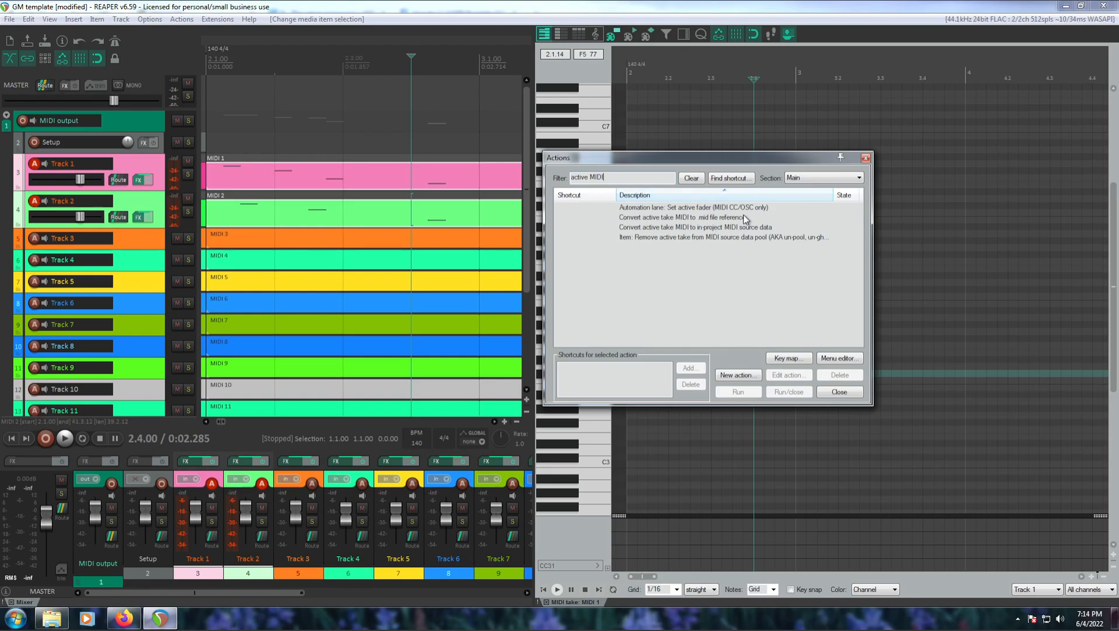
left_click(693, 178)
left_click(123, 618)
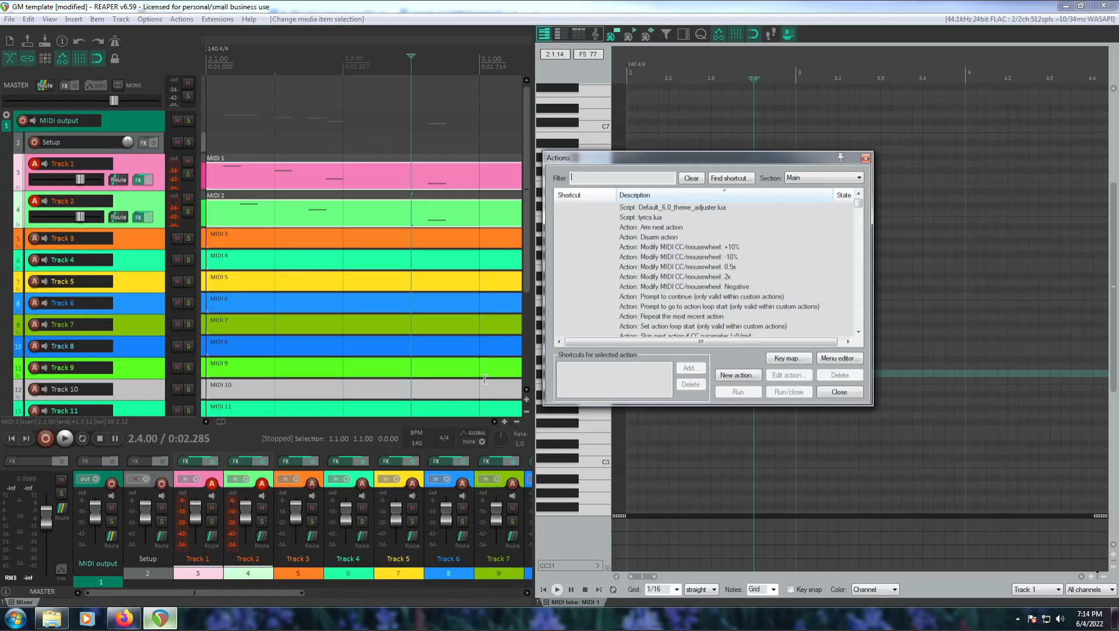
Switch to REAPER, search the Main section's actions for "visible MIDI", clear the filter, and close the action list
left_click(160, 618)
type("visible MIDI")
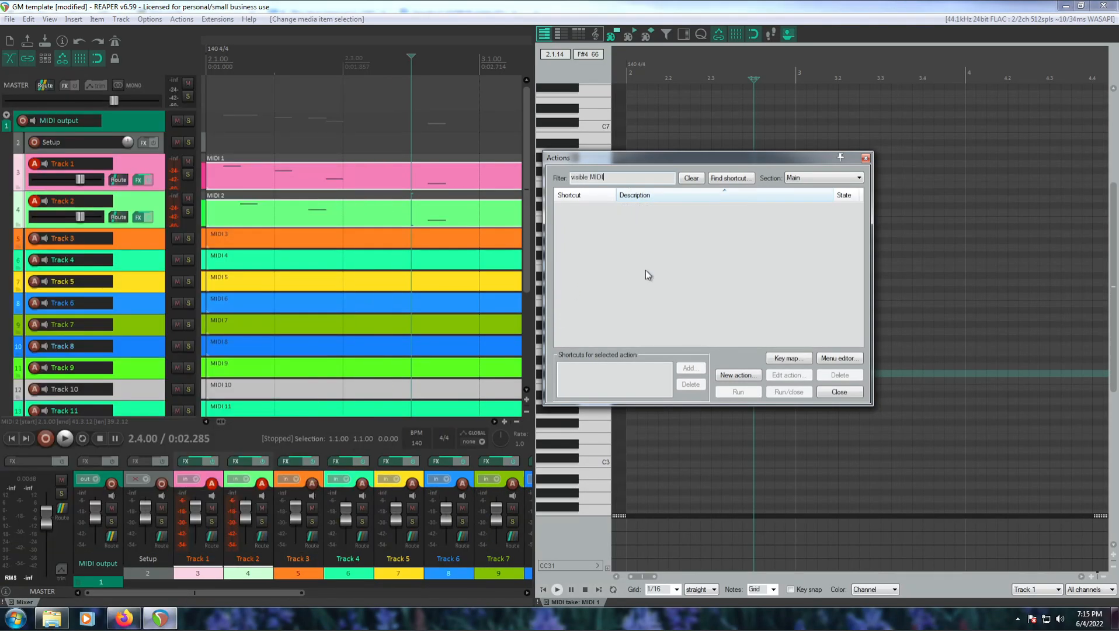
key("ctrl+a")
key("BackSpace")
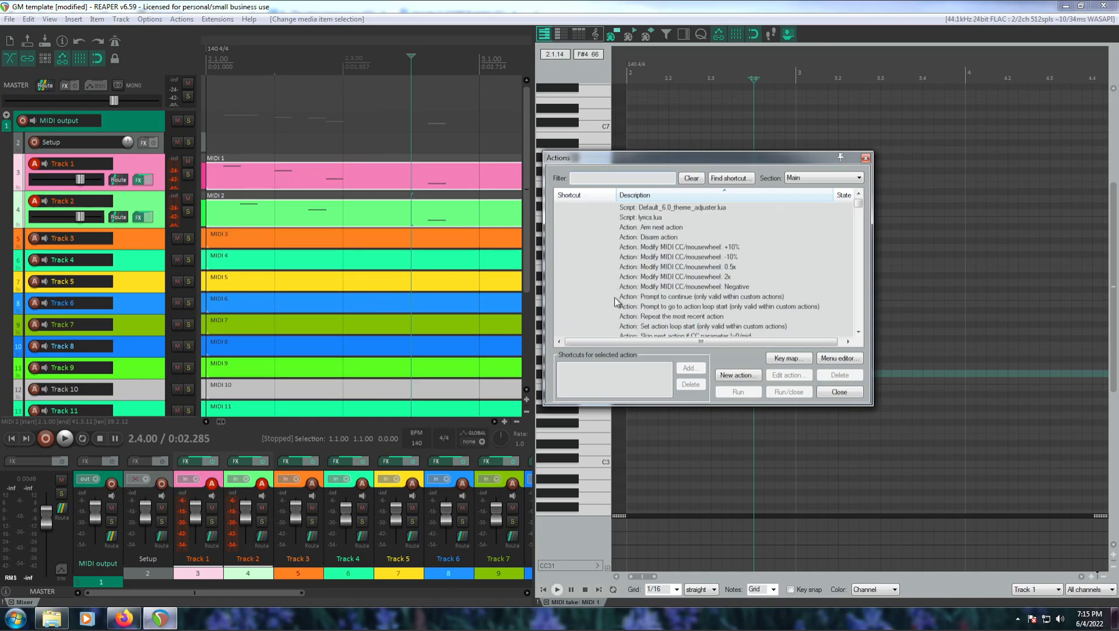
left_click(856, 393)
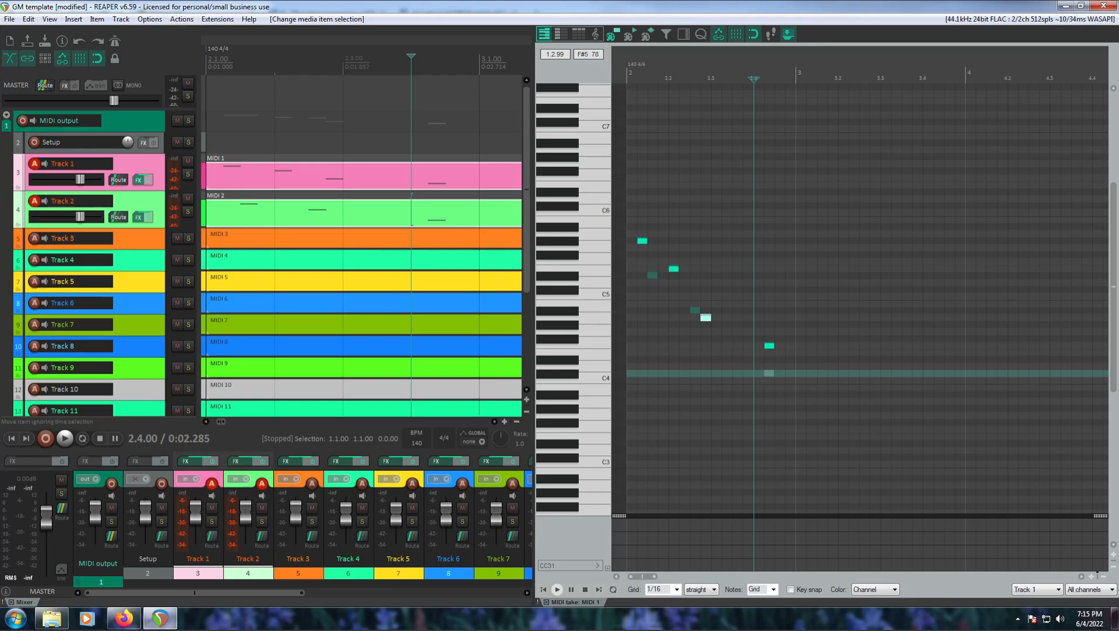
Switch to Firefox and open the SWS Extension website from the tutorial's Preliminary Steps section
left_click(124, 618)
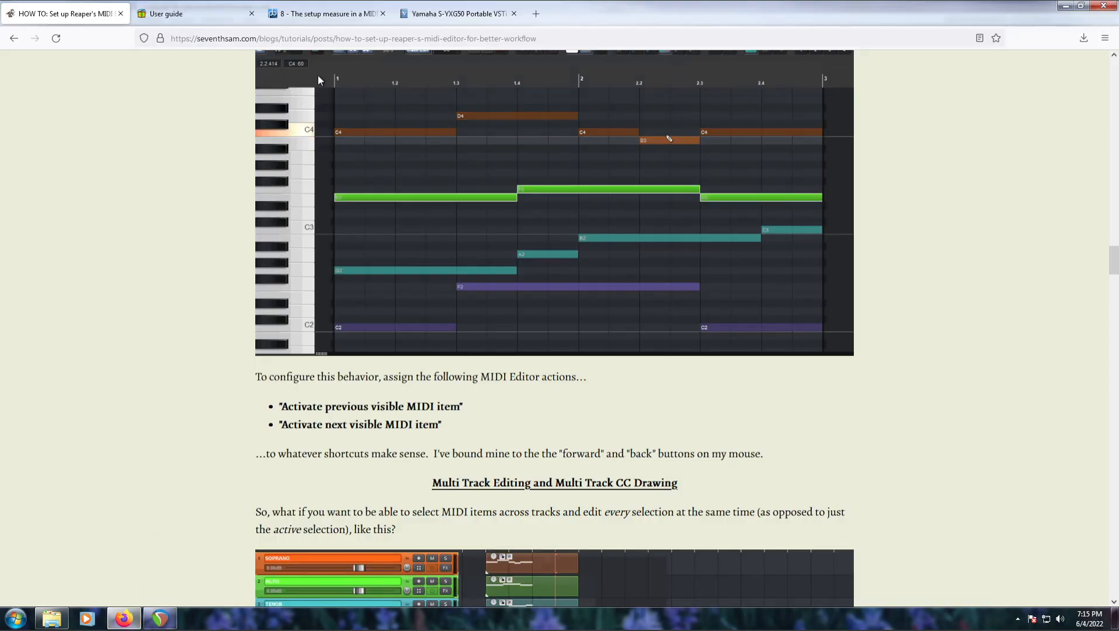
scroll(220, 373, "up", 15)
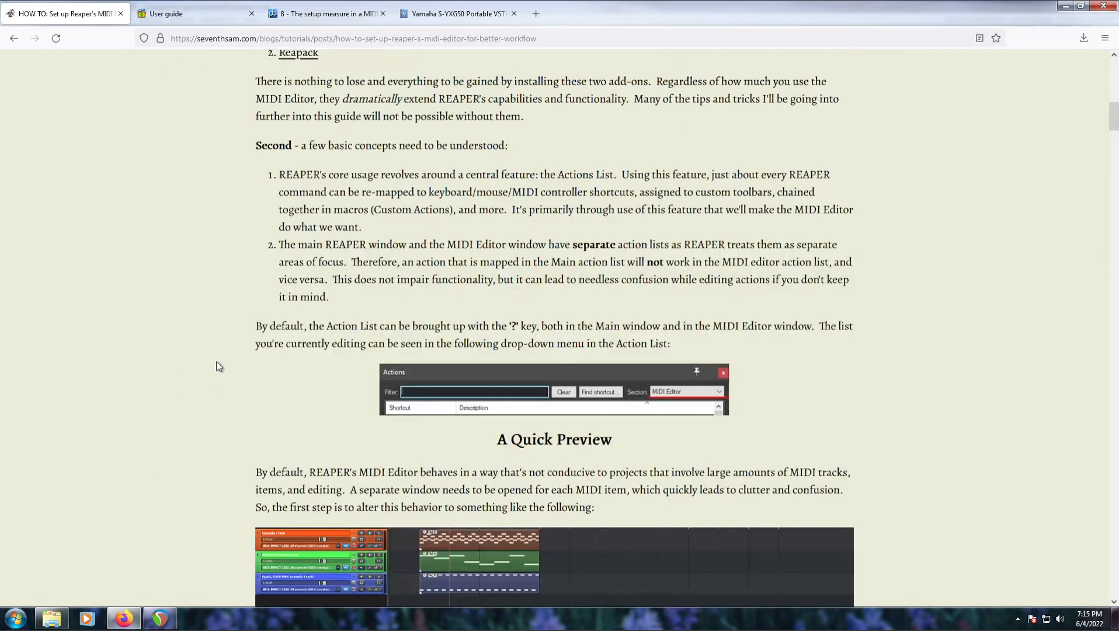
scroll(220, 355, "up", 10)
scroll(222, 353, "down", 7)
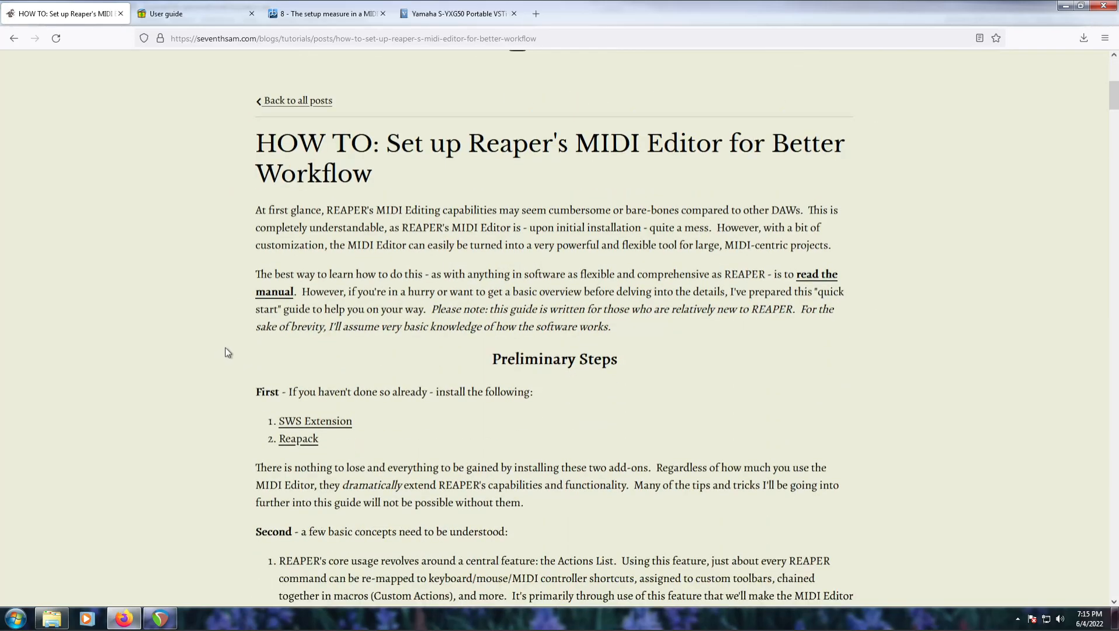
left_click(320, 419)
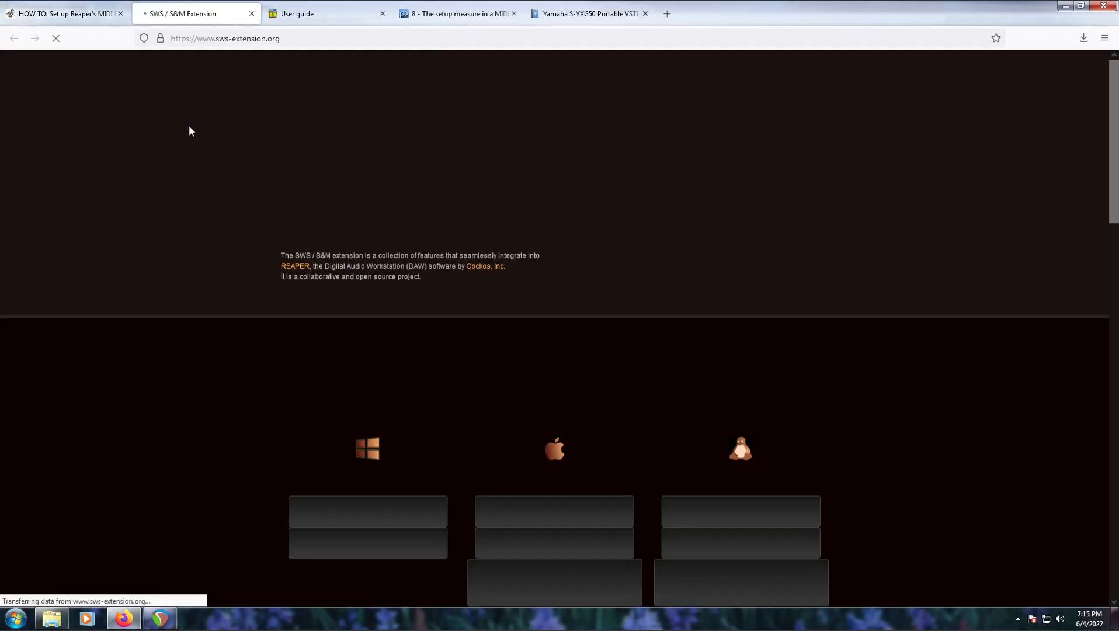
Download the Windows x64 SWS Extension and run its installer, allowing it to make changes to the computer
scroll(477, 464, "down", 3)
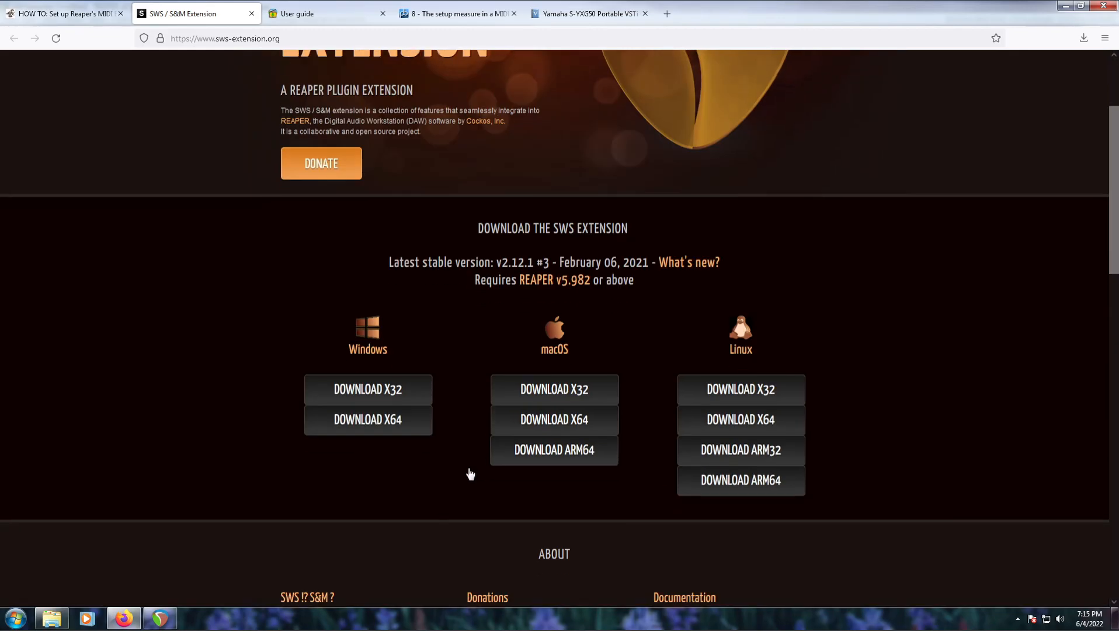
left_click(395, 412)
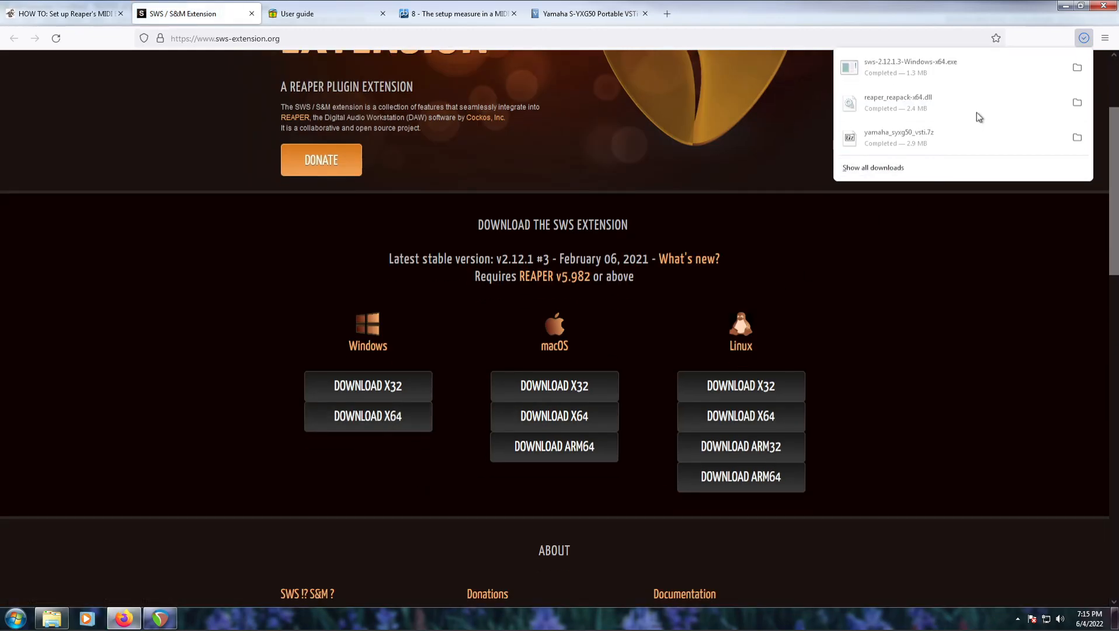
left_click(953, 64)
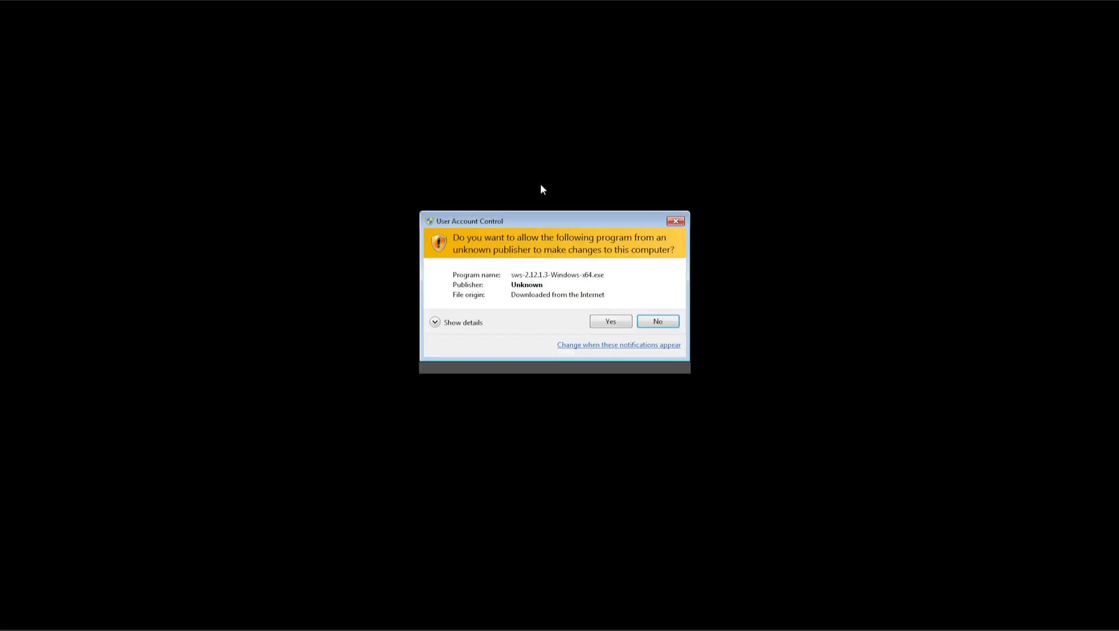
left_click(606, 325)
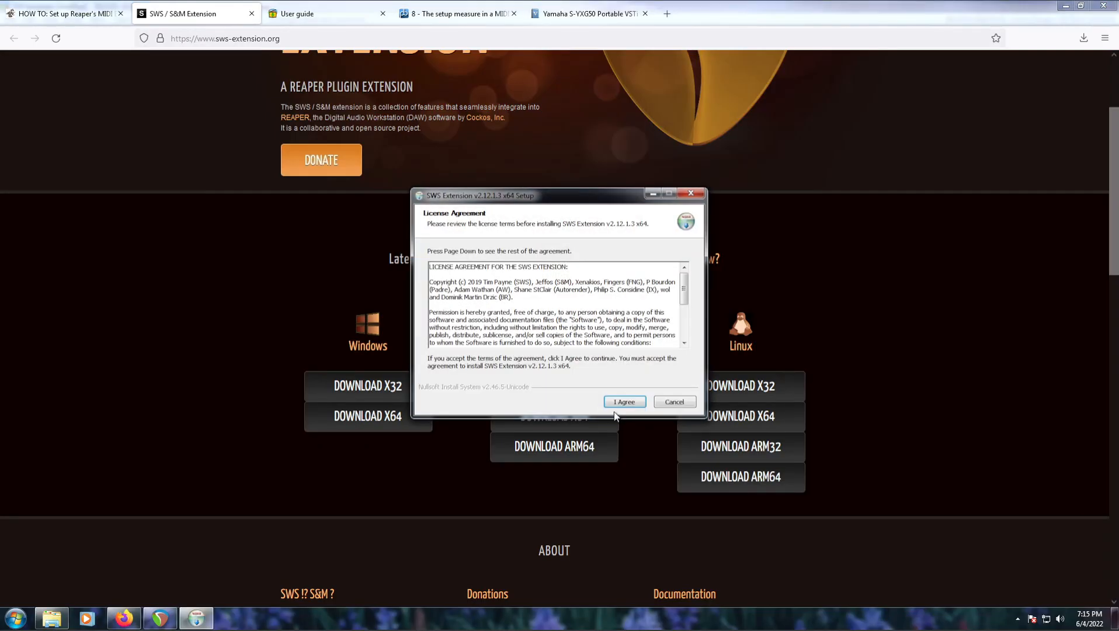
Switch to REAPER and close it without saving the GM template project
left_click(160, 618)
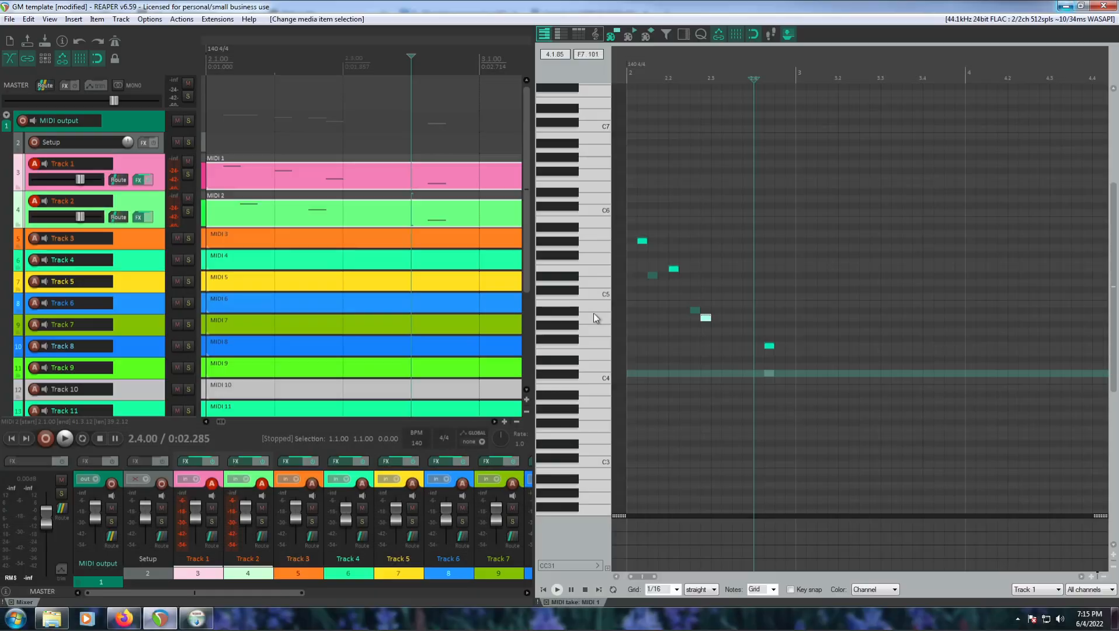
left_click(1097, 5)
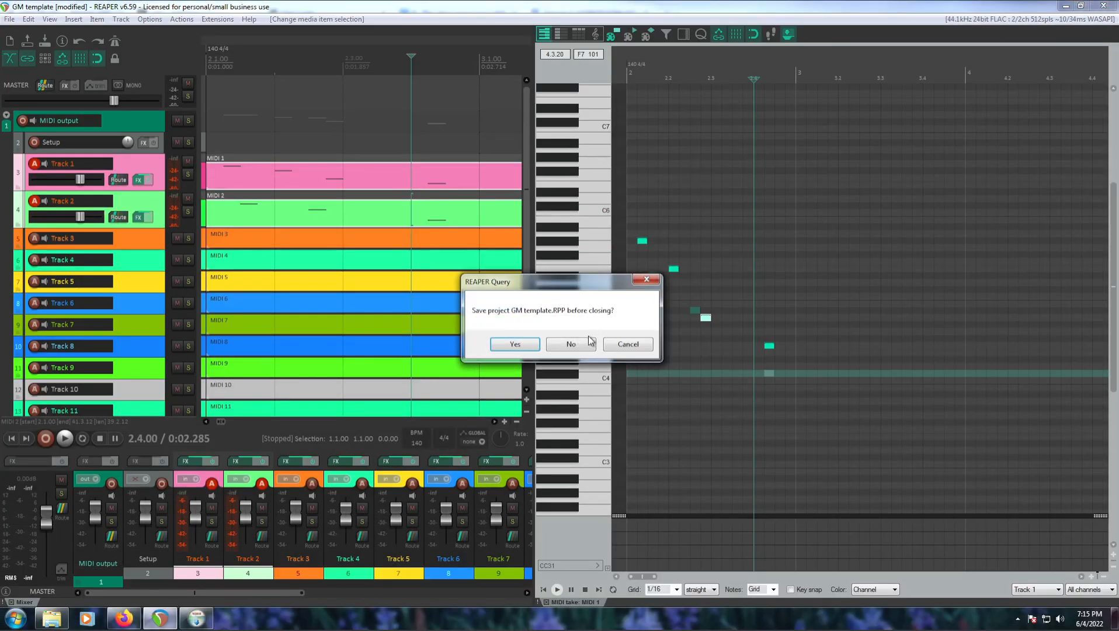
left_click(570, 342)
Accept the SWS Extension license, install it with the default REAPER folder and components, and close the installer
left_click(623, 401)
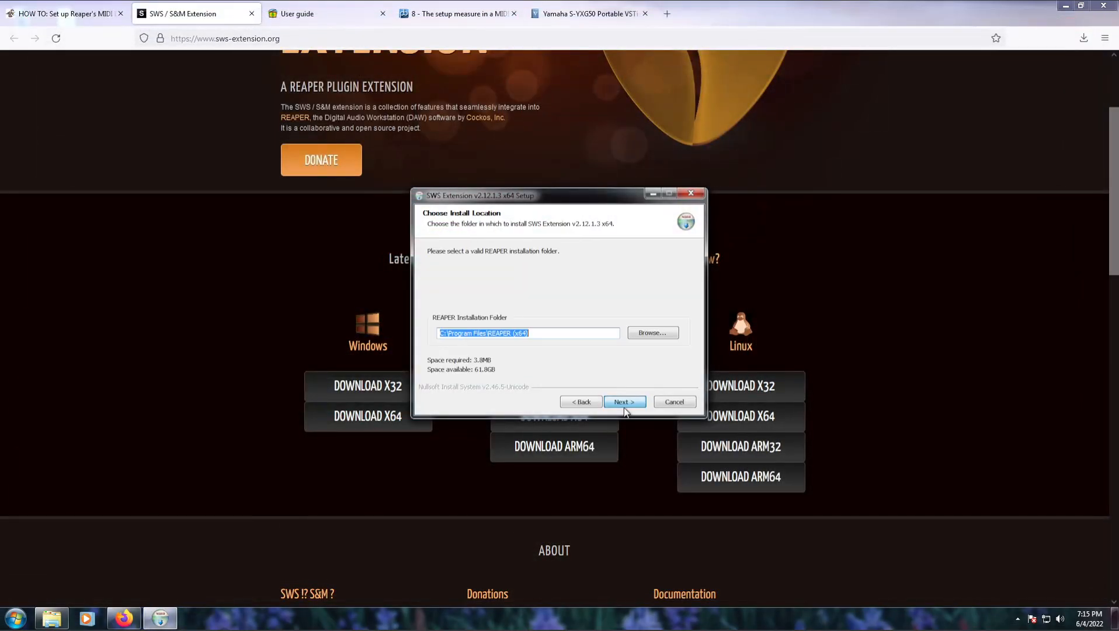
left_click(627, 403)
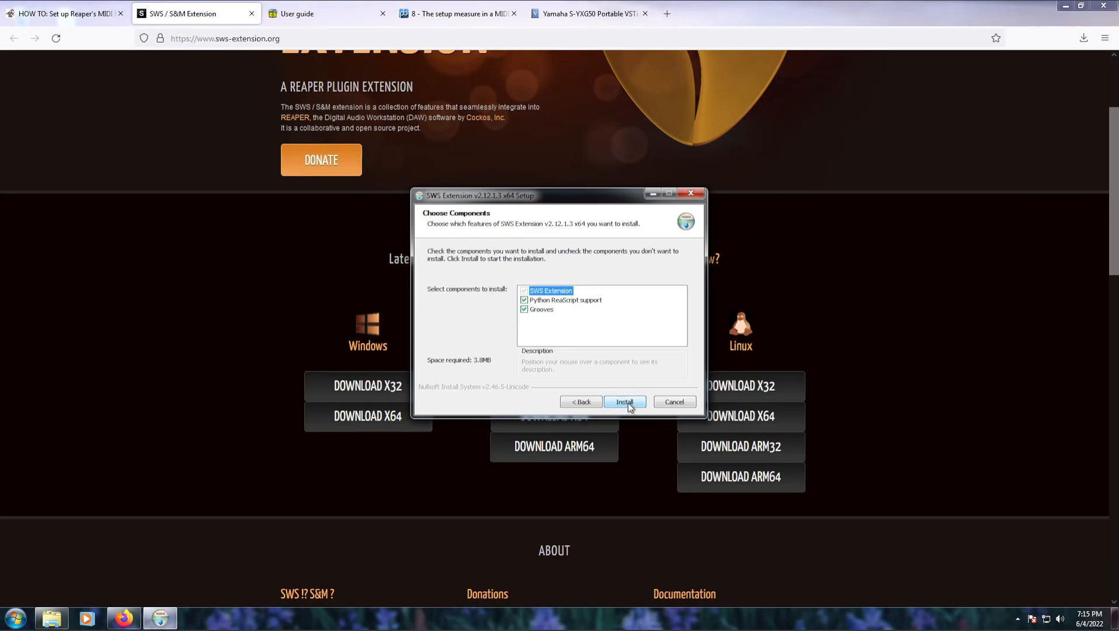
left_click(625, 402)
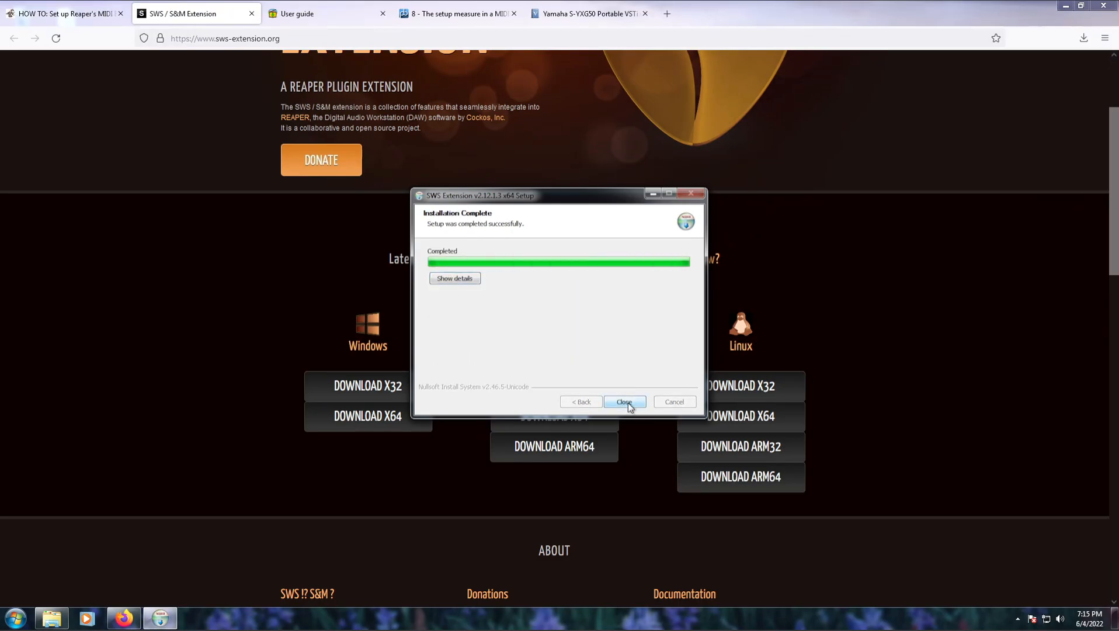
left_click(625, 402)
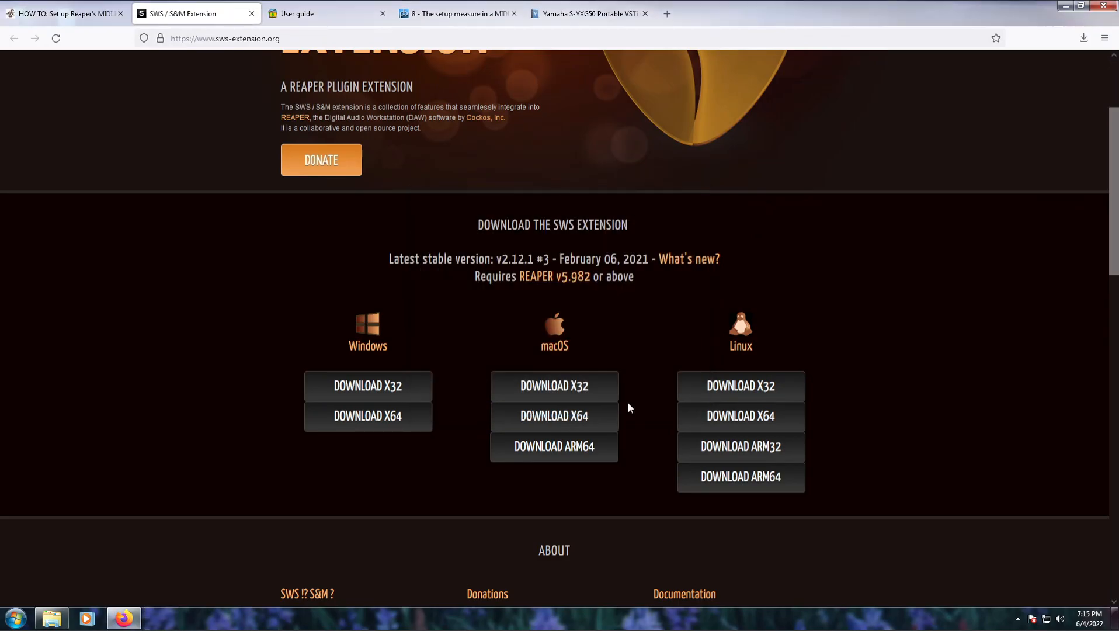
Relaunch REAPER and dismiss the GM template's project notes
left_click(15, 617)
type("rea")
left_click(49, 362)
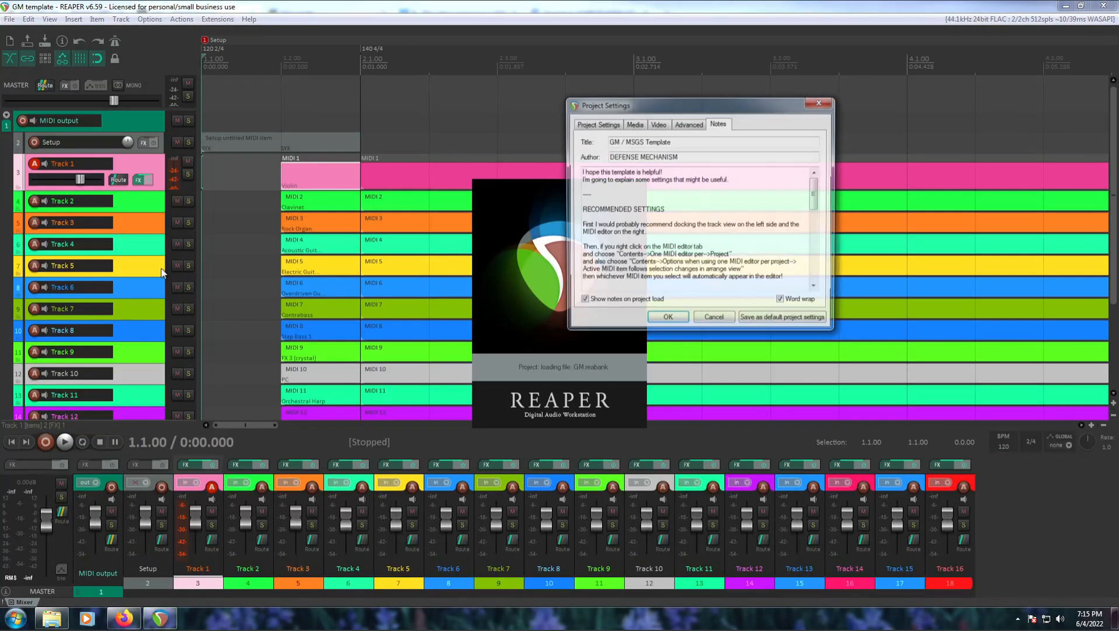
left_click(666, 319)
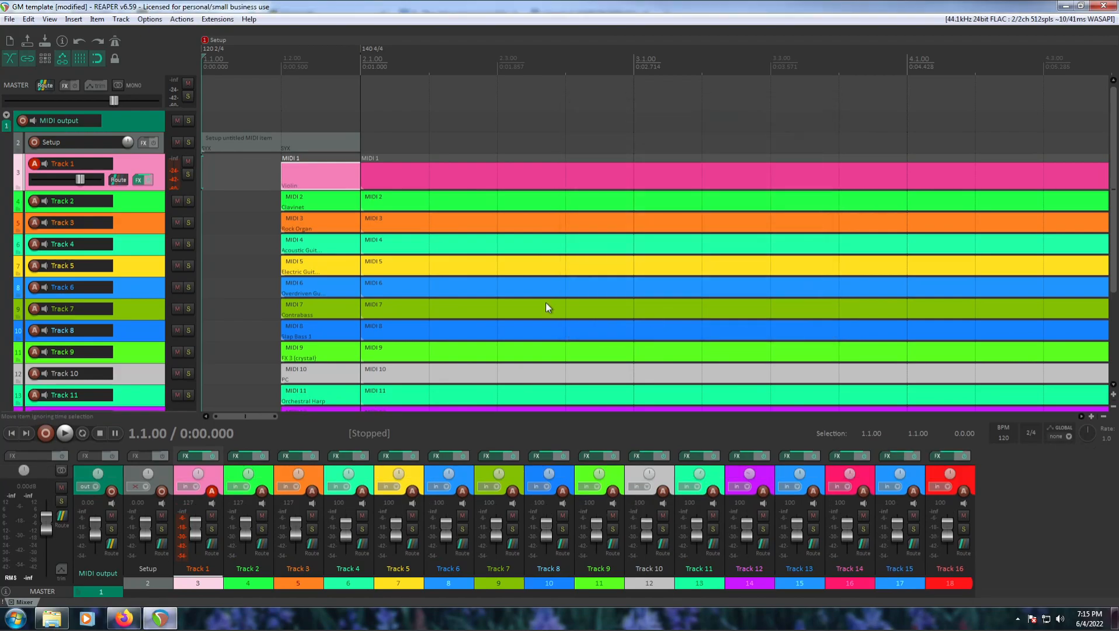
Open Track 1's MIDI item starting at measure 2 in the MIDI editor
scroll(458, 236, "down", 2)
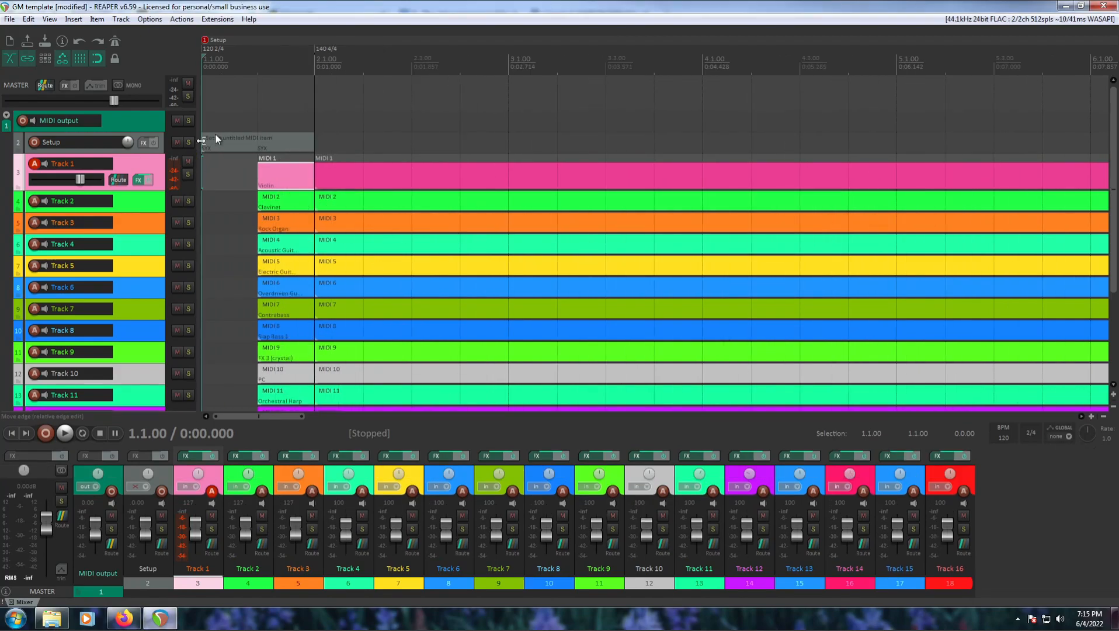
left_click(362, 179)
double_click(374, 174)
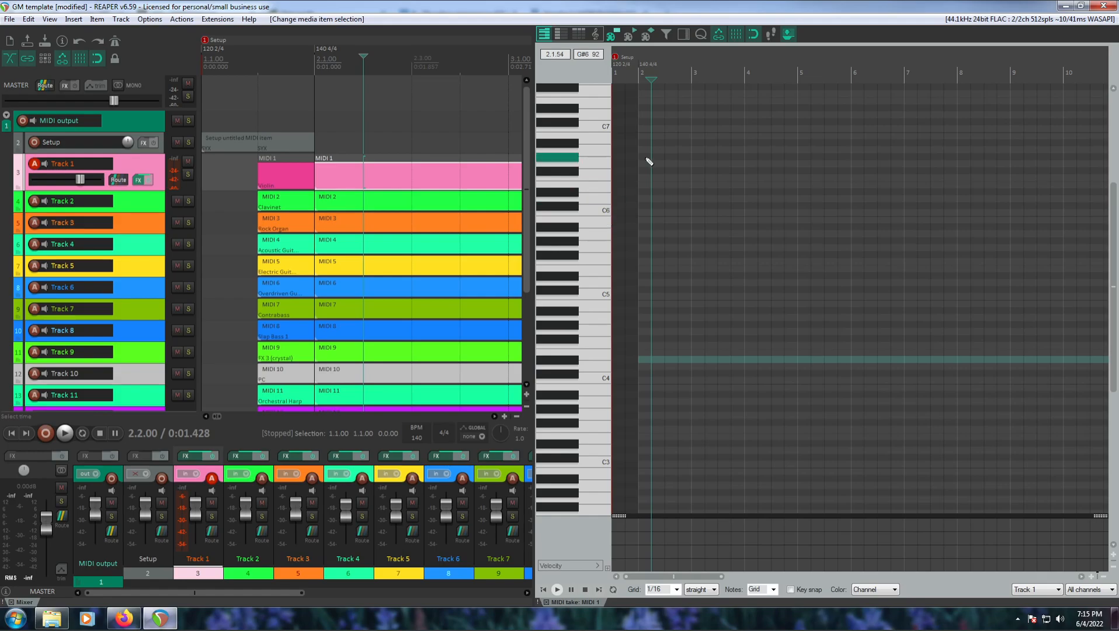
Select the measure 2 MIDI items on Tracks 2 and 3, and reselect Track 1's item to check the editor follows
left_click(428, 200)
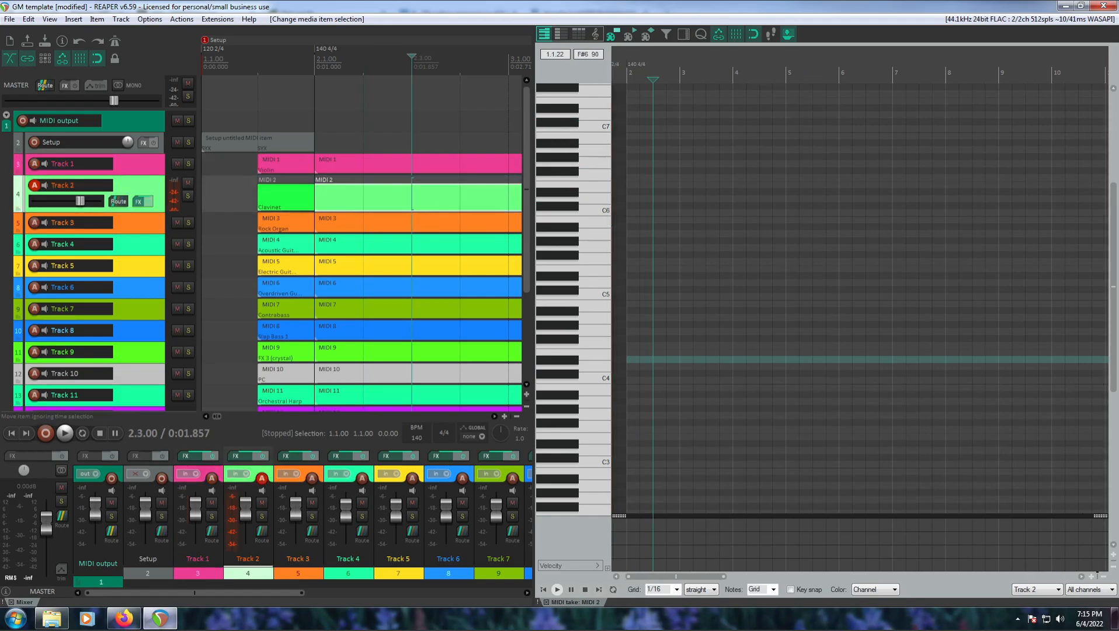
left_click(428, 220)
left_click(447, 170)
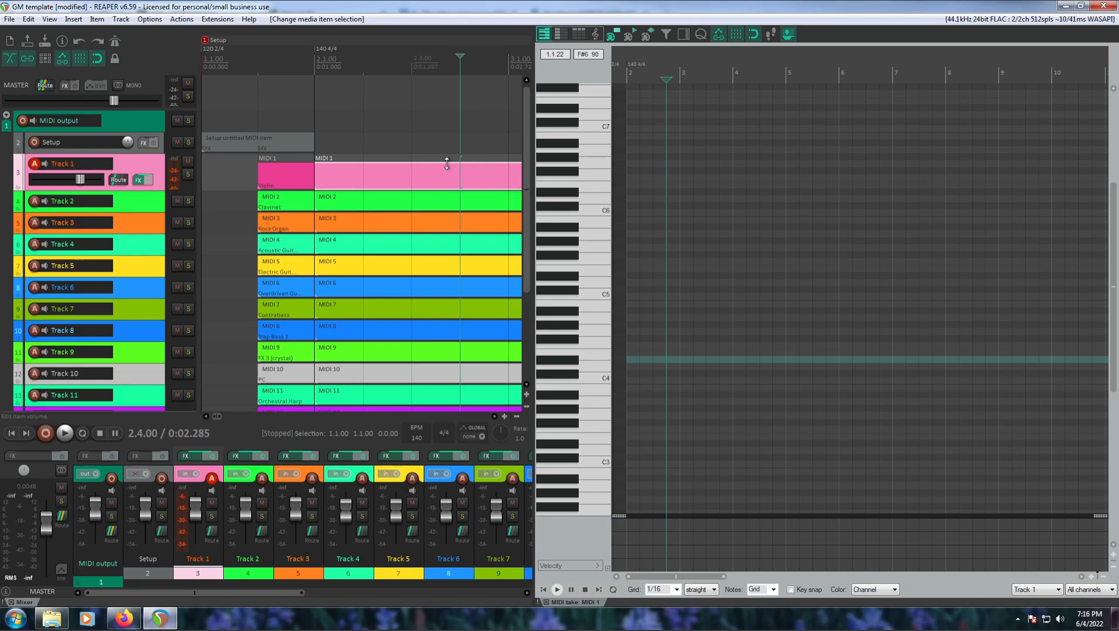
Open the action list, search the Main section for "visible MIDI", and clear the filter
left_click(178, 20)
left_click(190, 29)
type("v")
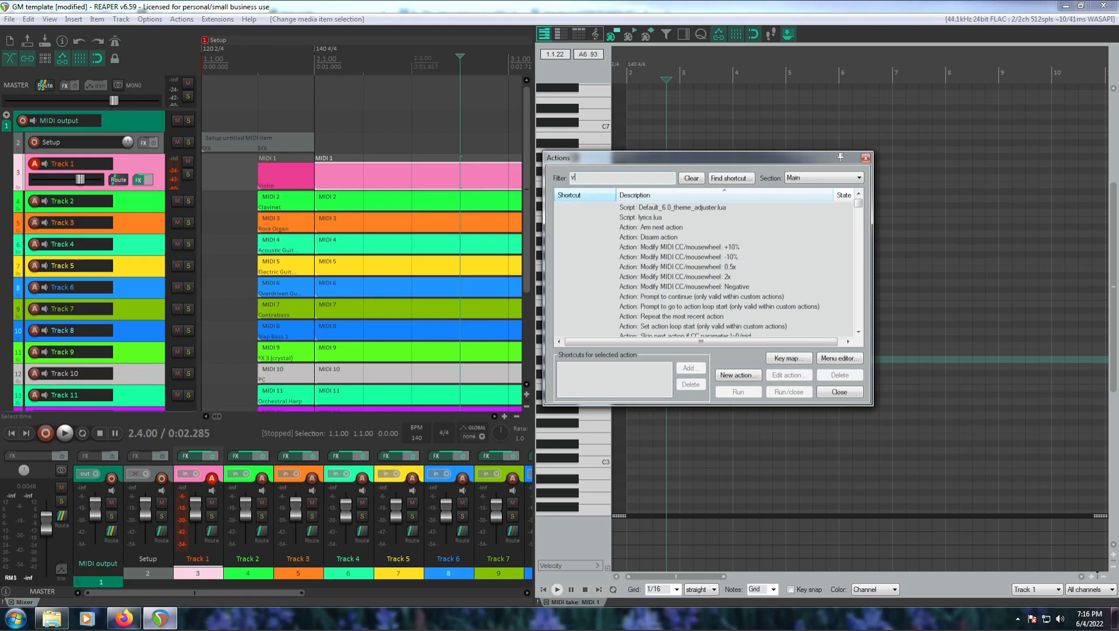
type("isible MIDI")
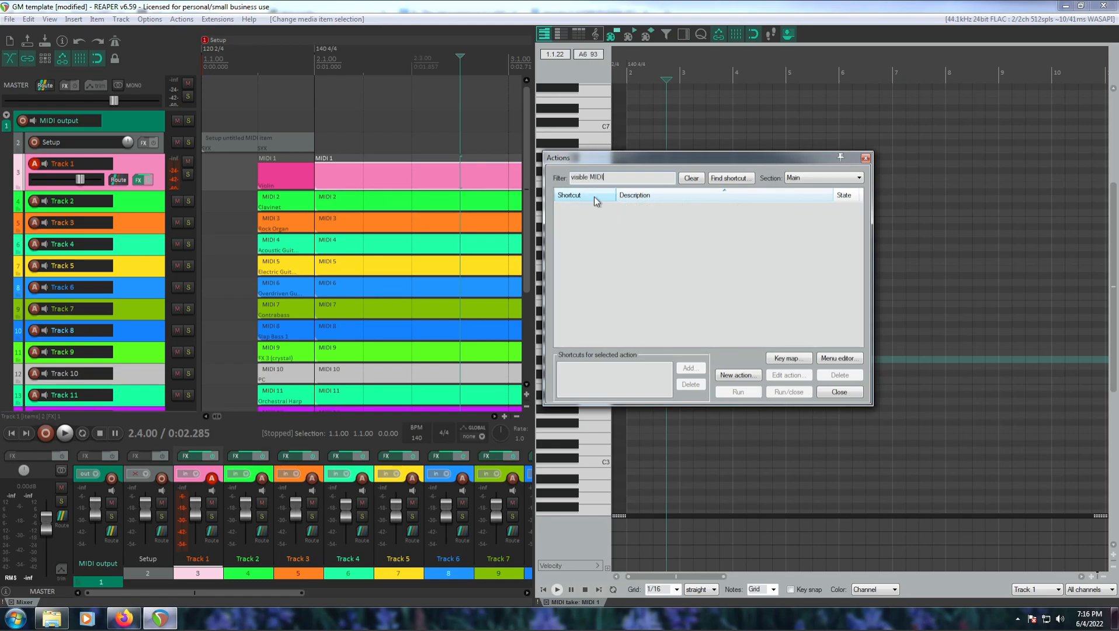
key("BackSpace")
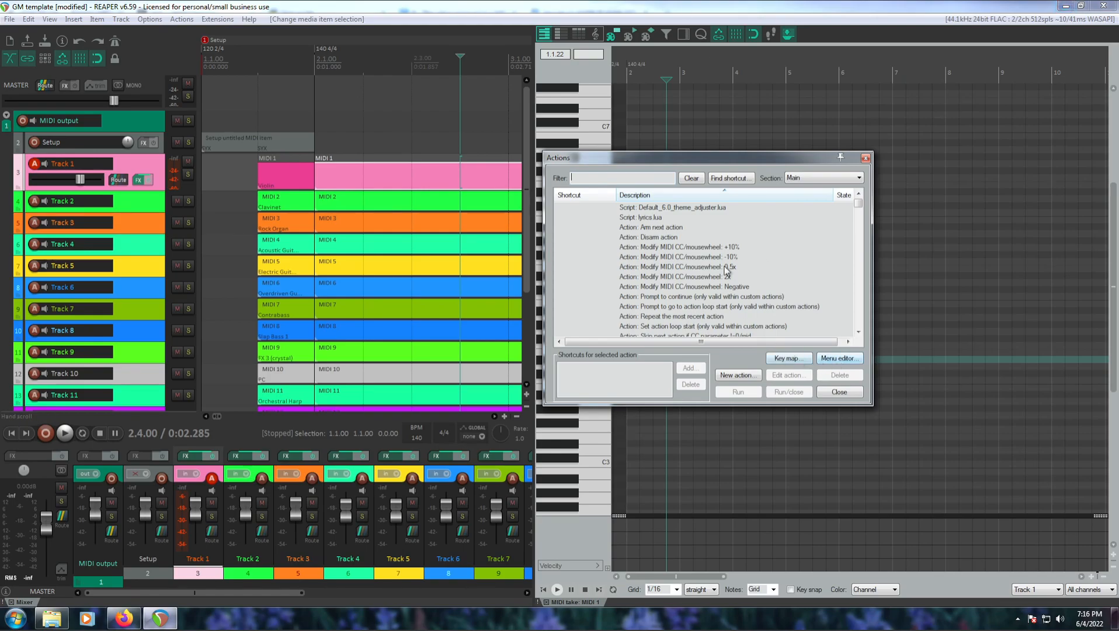
Set the action list section to MIDI Editor and select "Activate next visible MIDI item" to view its shortcut
left_click(800, 178)
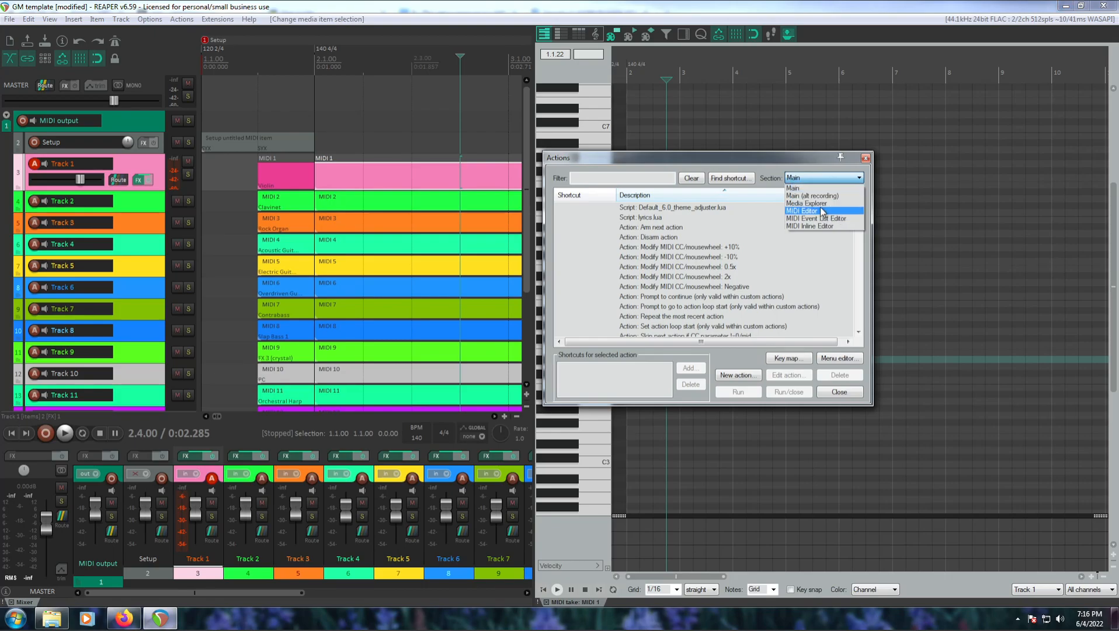
left_click(815, 211)
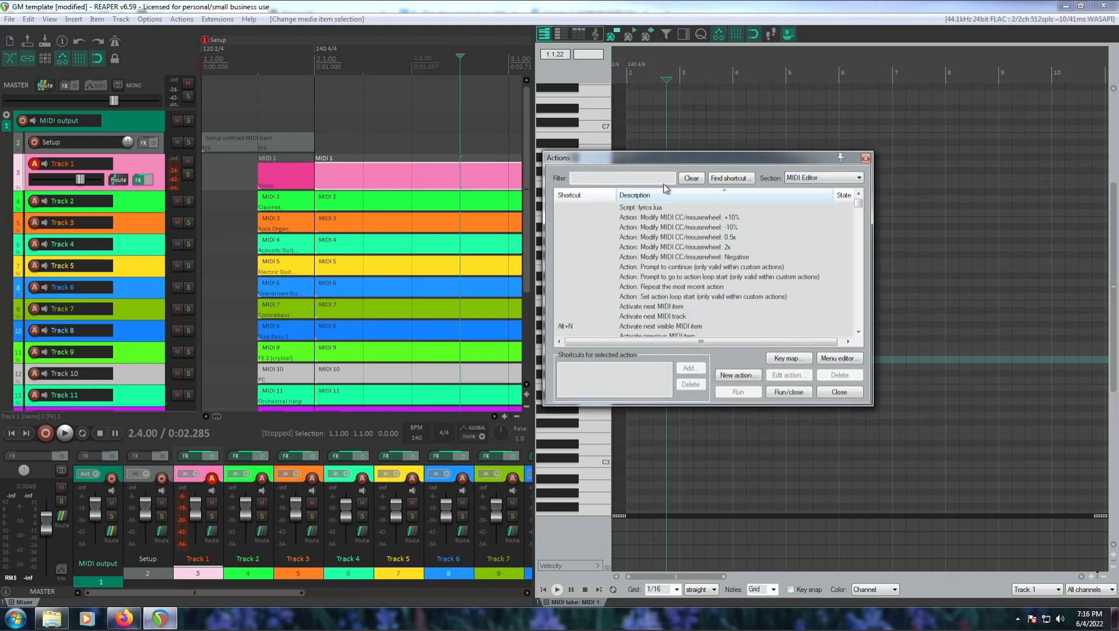
scroll(700, 269, "down", 2)
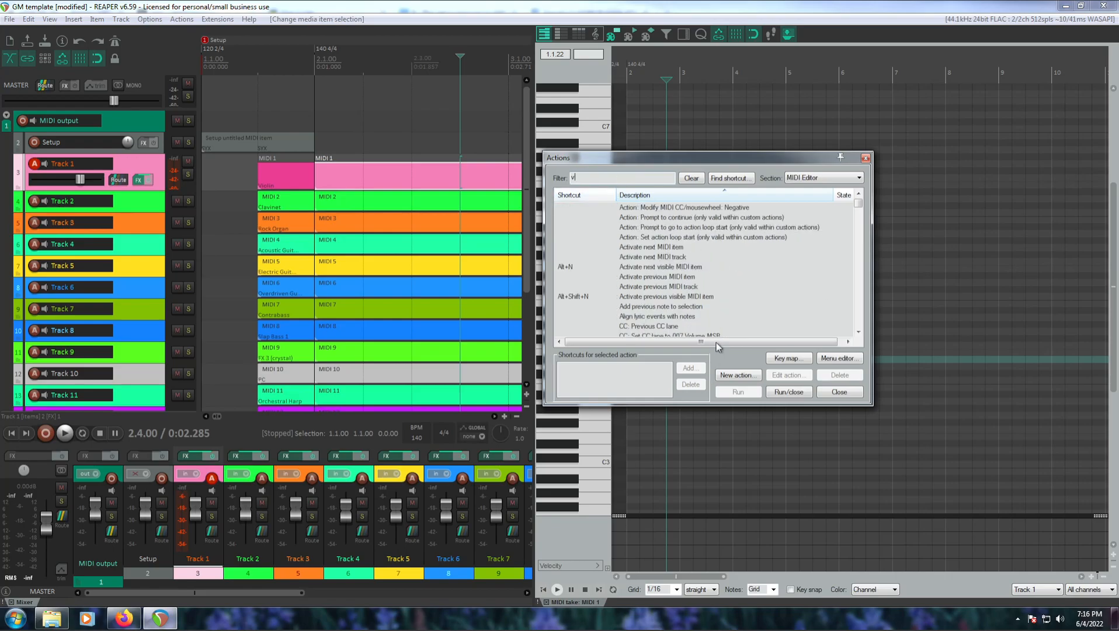
left_click(694, 267)
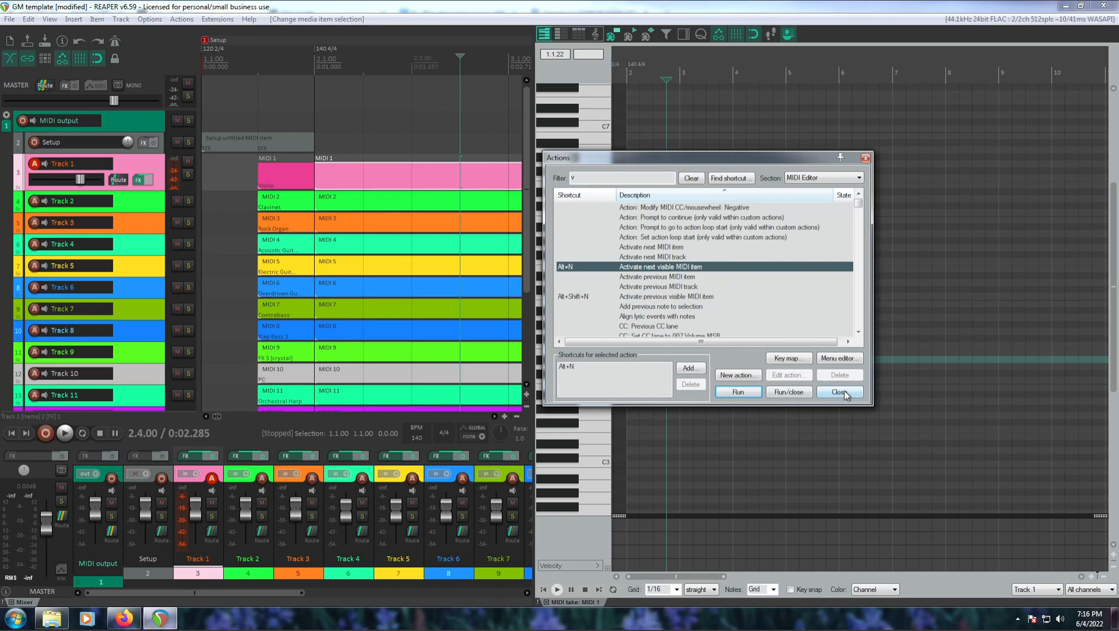
left_click(808, 178)
left_click(811, 181)
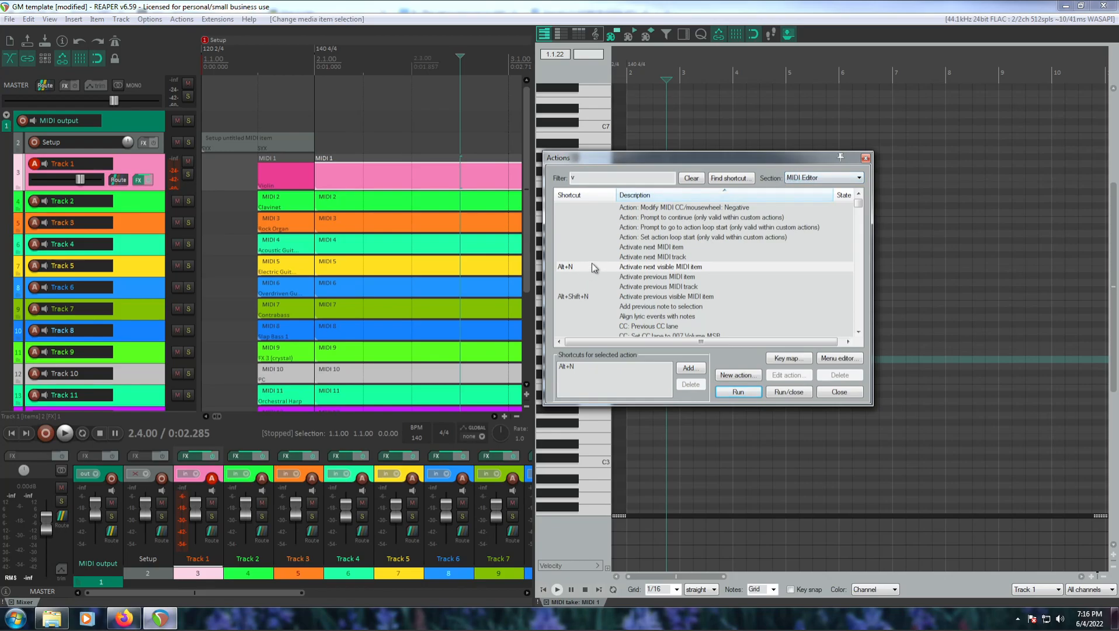
Filter the MIDI Editor actions by "insert", look through them, and refine the filter to "insert mouse"
key("BackSpace")
type("insert")
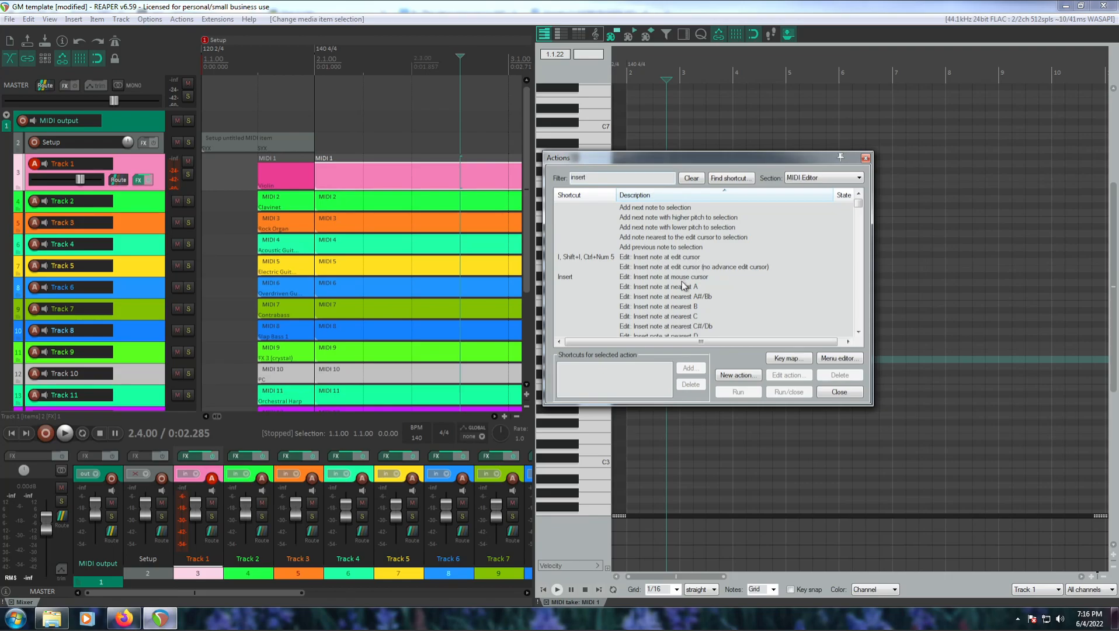
scroll(696, 247, "down", 4)
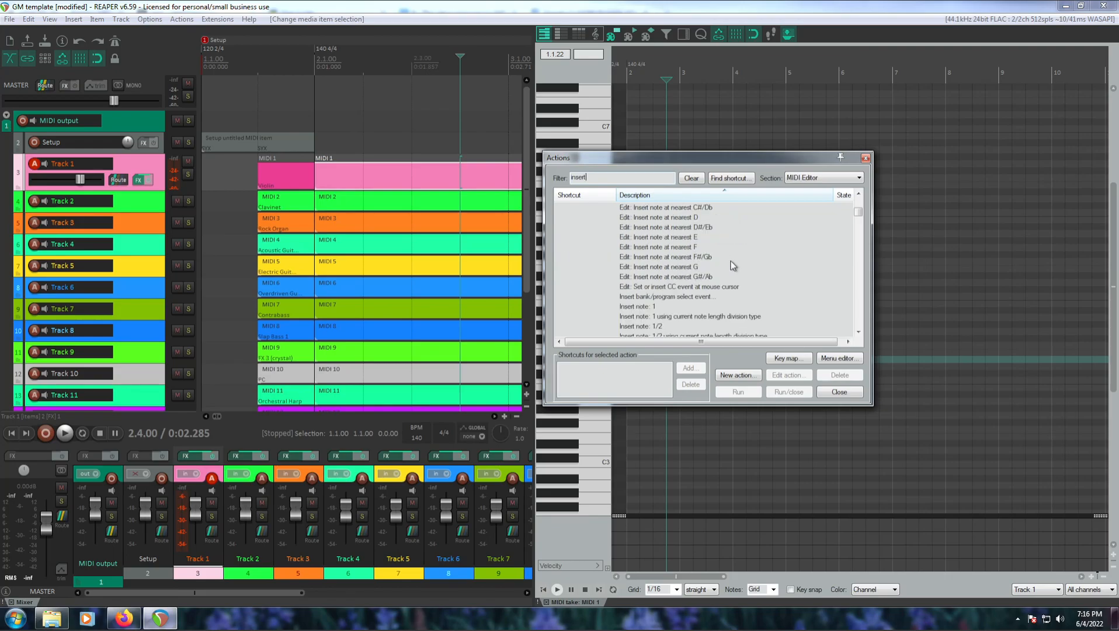
scroll(694, 260, "down", 8)
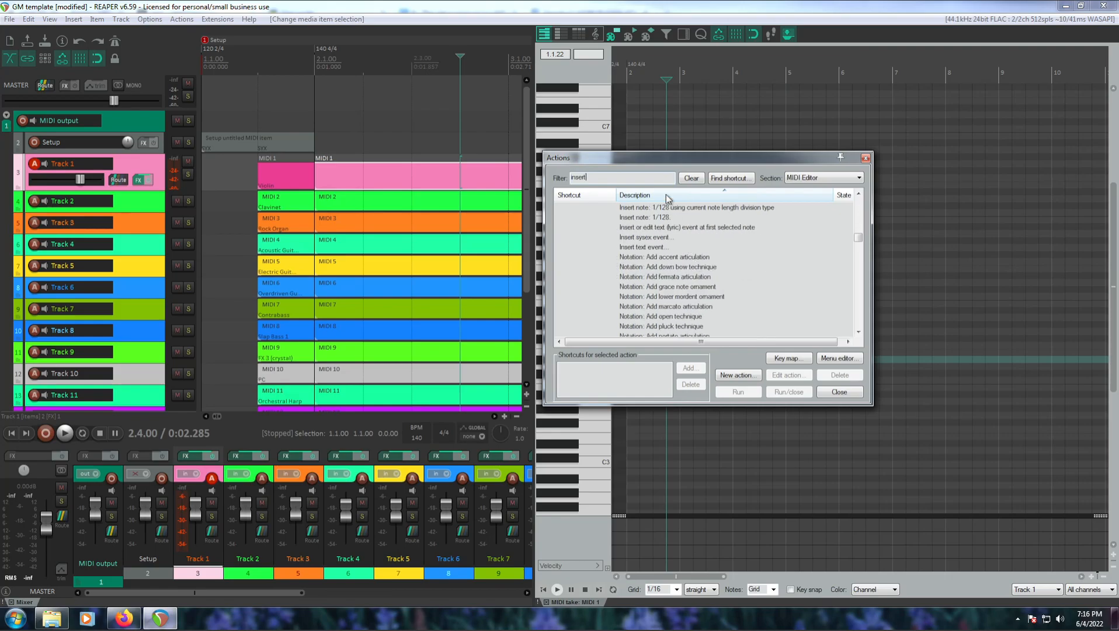
key("ctrl+a")
type("insert mouse")
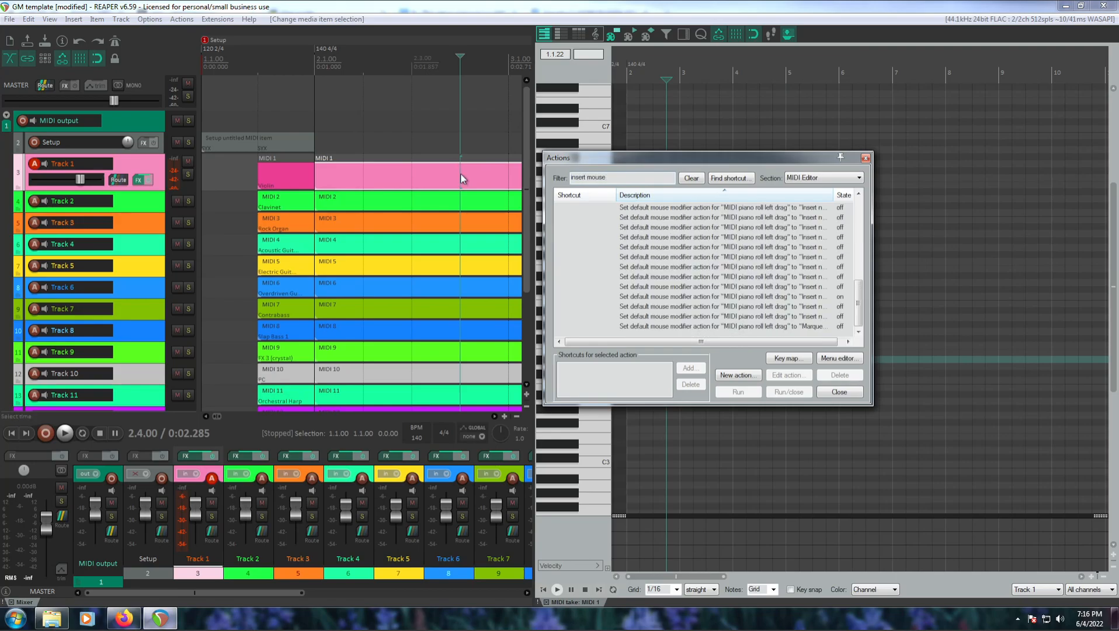
Assign A as an additional shortcut for "Edit: Insert note at mouse cursor" and close the action list
left_click(670, 210)
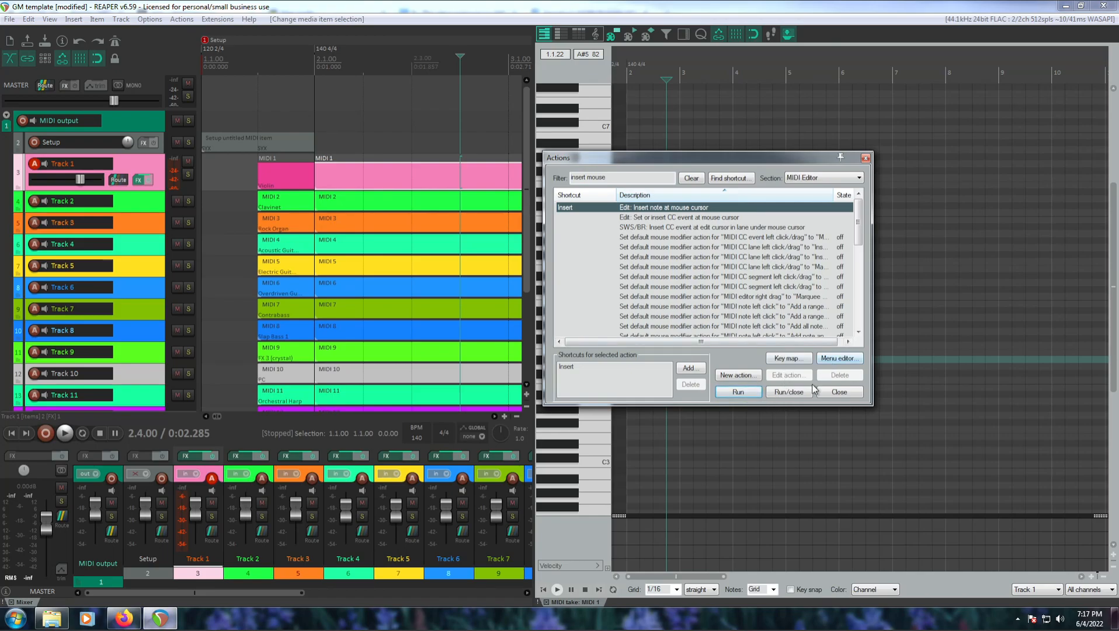
left_click(690, 369)
key("a")
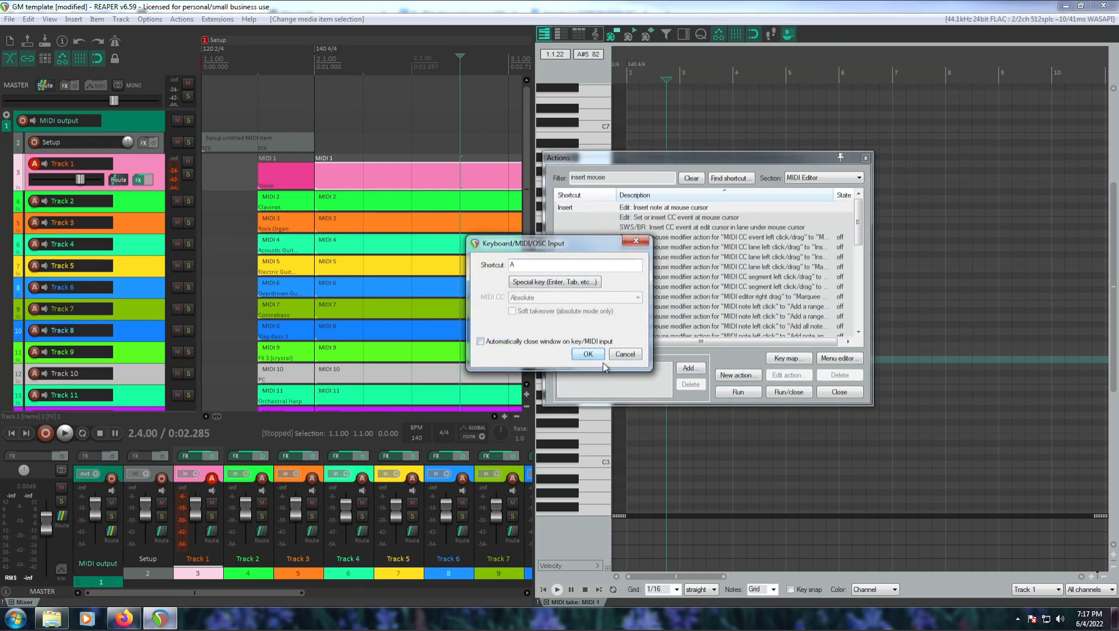
left_click(588, 353)
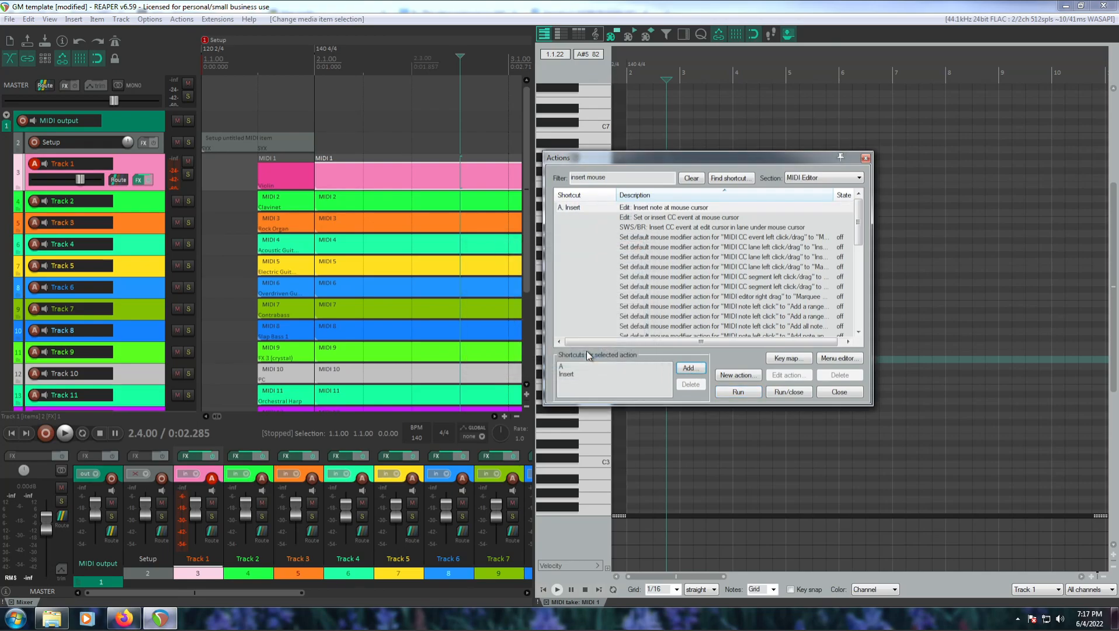
left_click(840, 394)
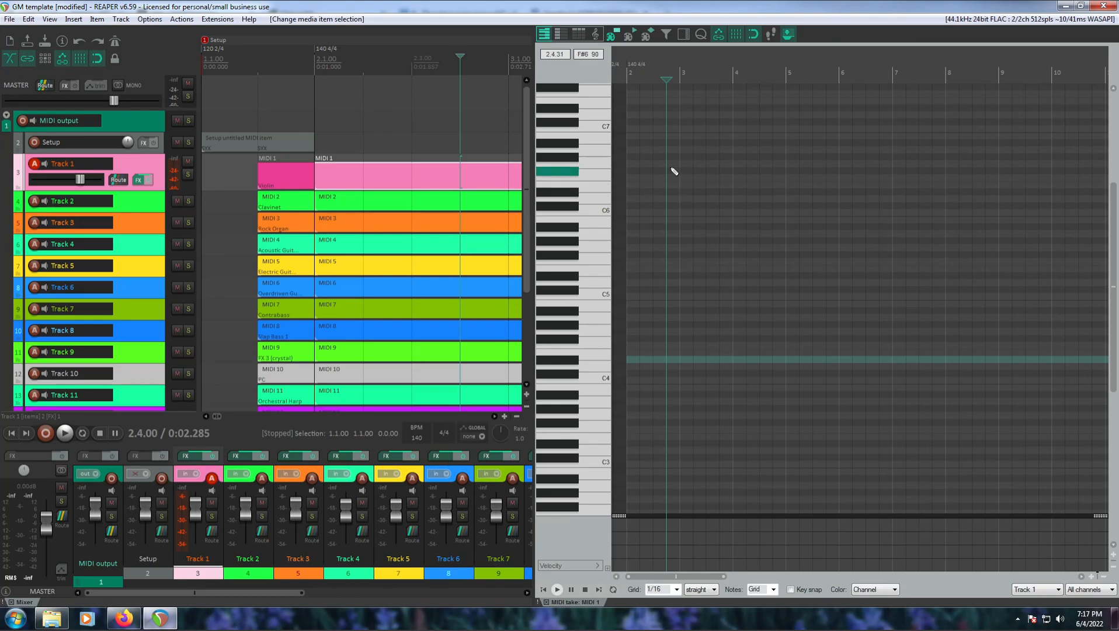
Insert five 1/16 notes in Track 1's MIDI item with the A shortcut: one at F#6, three at C6 and one lower
key("a")
key("a")
key("a")
key("a")
key("a")
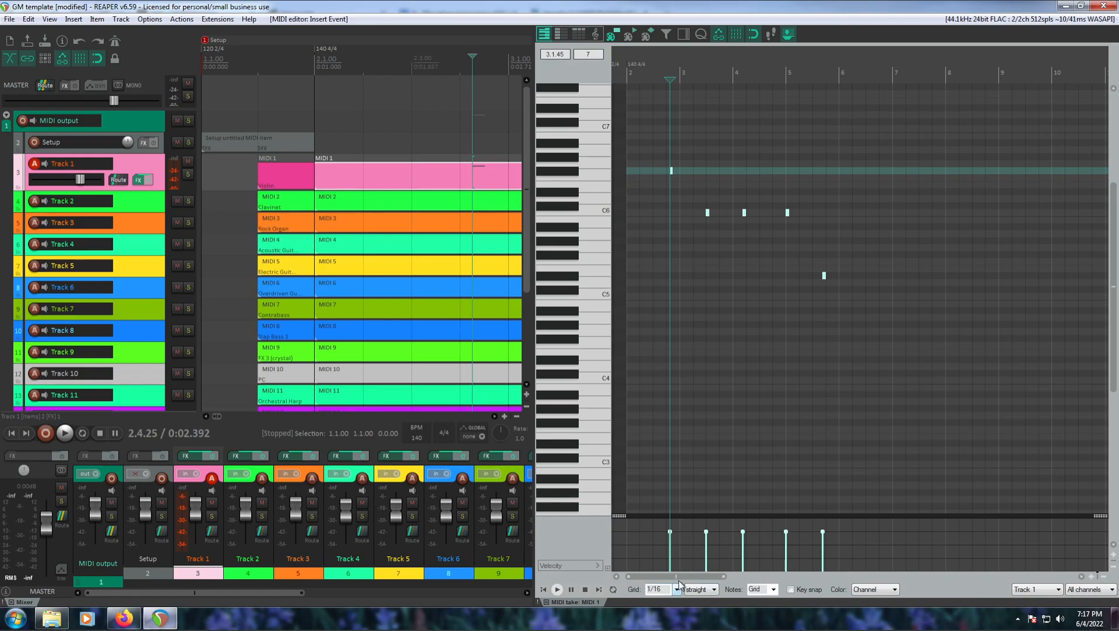
Set the MIDI editor grid to 1 and insert three whole notes, one in measure 3 and two in measure 2
scroll(821, 272, "up", 5)
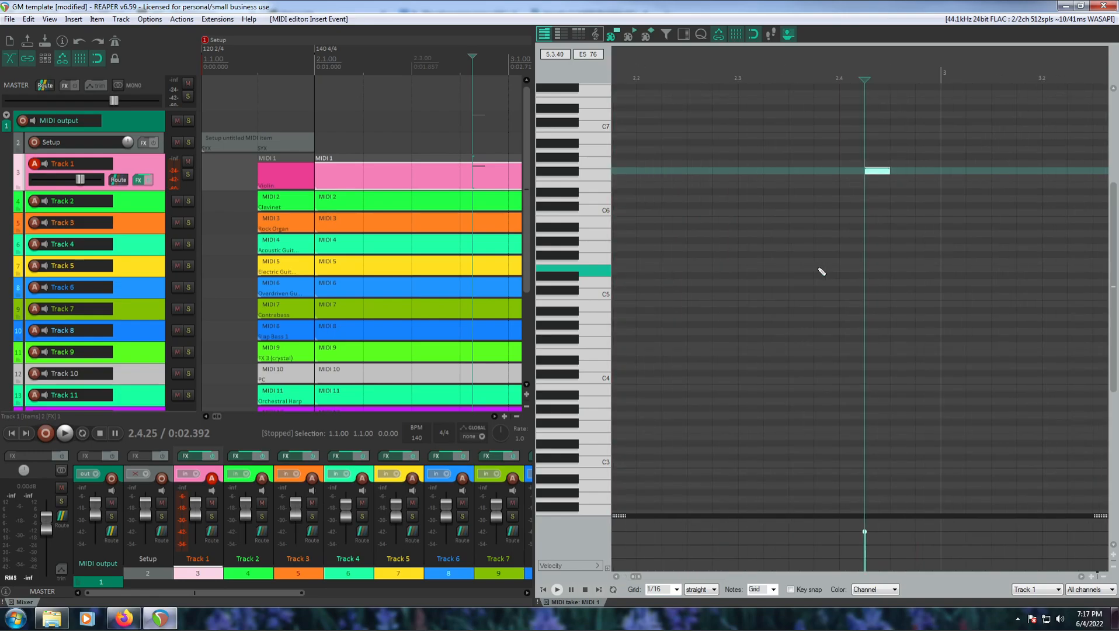
scroll(821, 272, "down", 5)
left_click(673, 588)
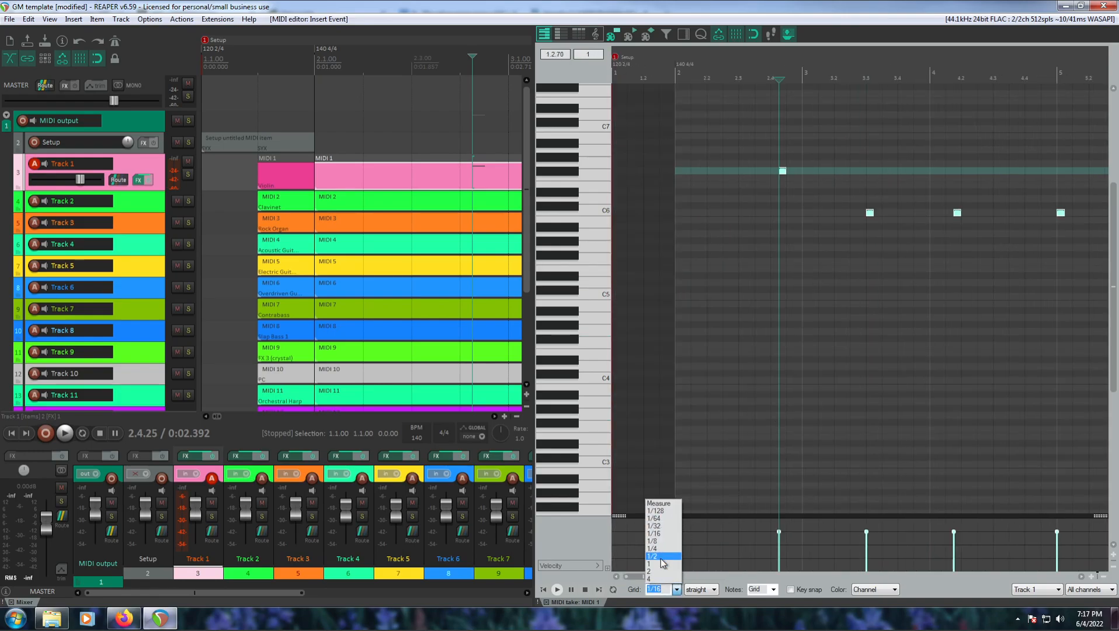
left_click(661, 564)
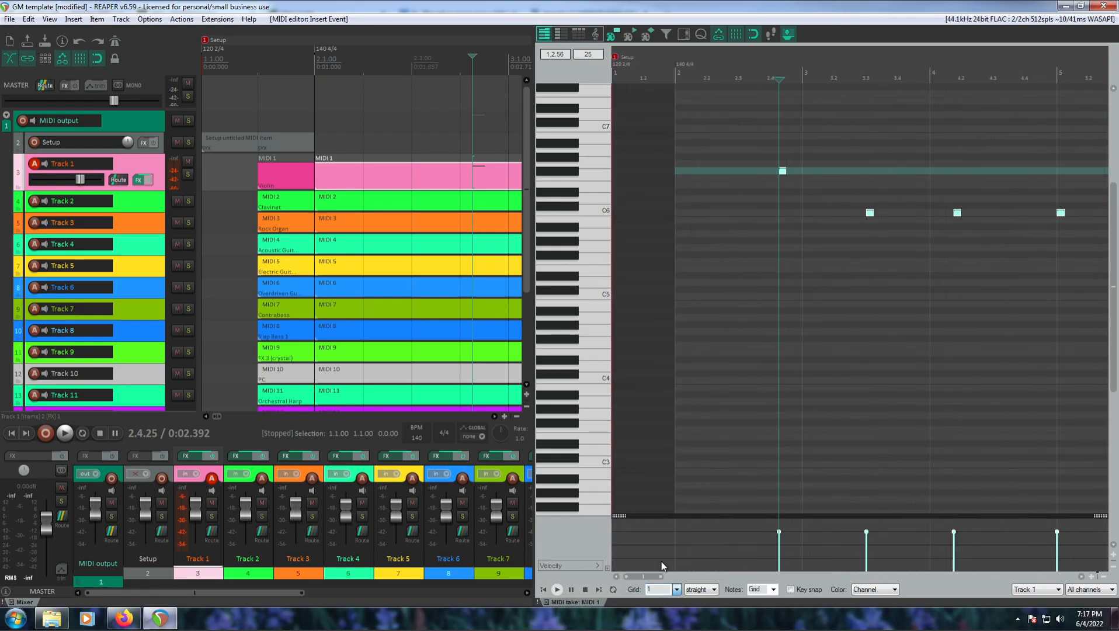
left_click(829, 248)
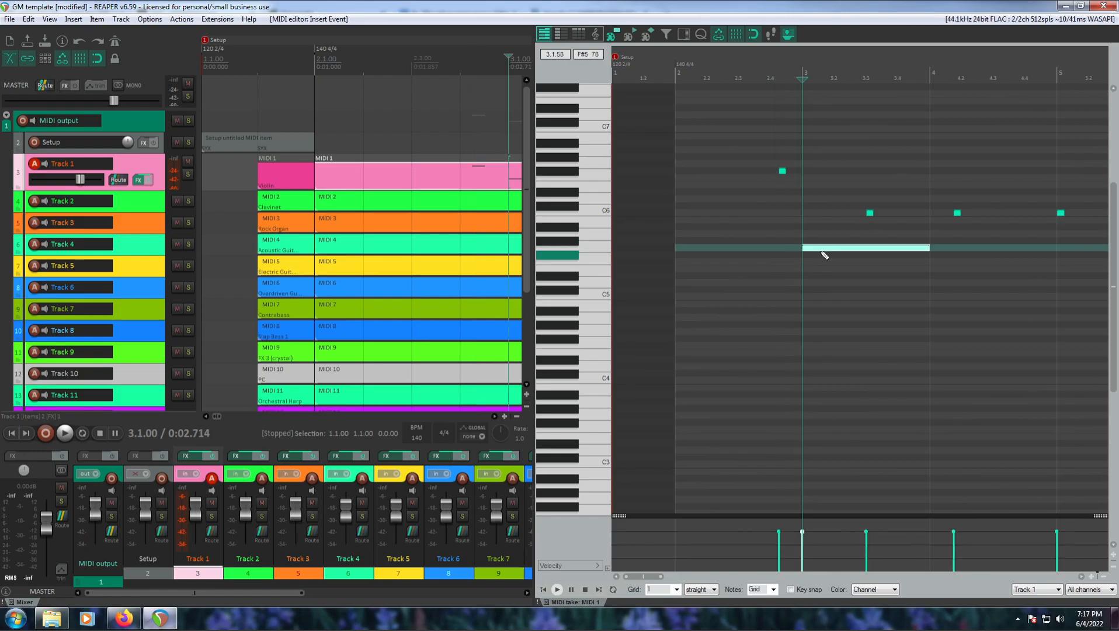
left_click(752, 235)
left_click(758, 128)
Play back the inserted notes briefly, stop, and move the edit cursor to the start of measure 2
key("space")
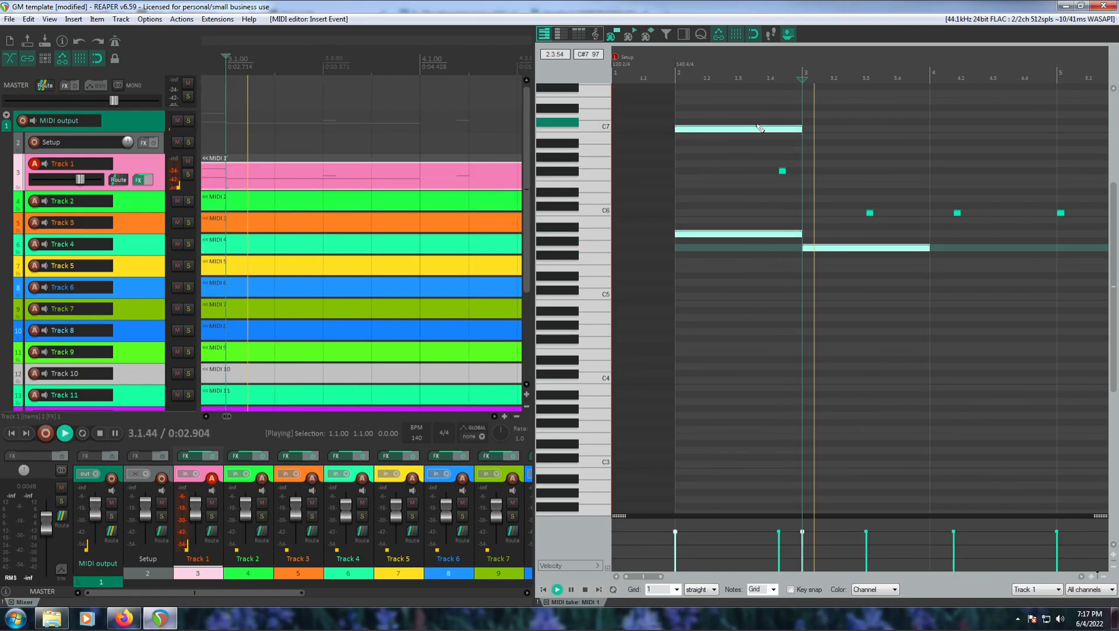
key("space")
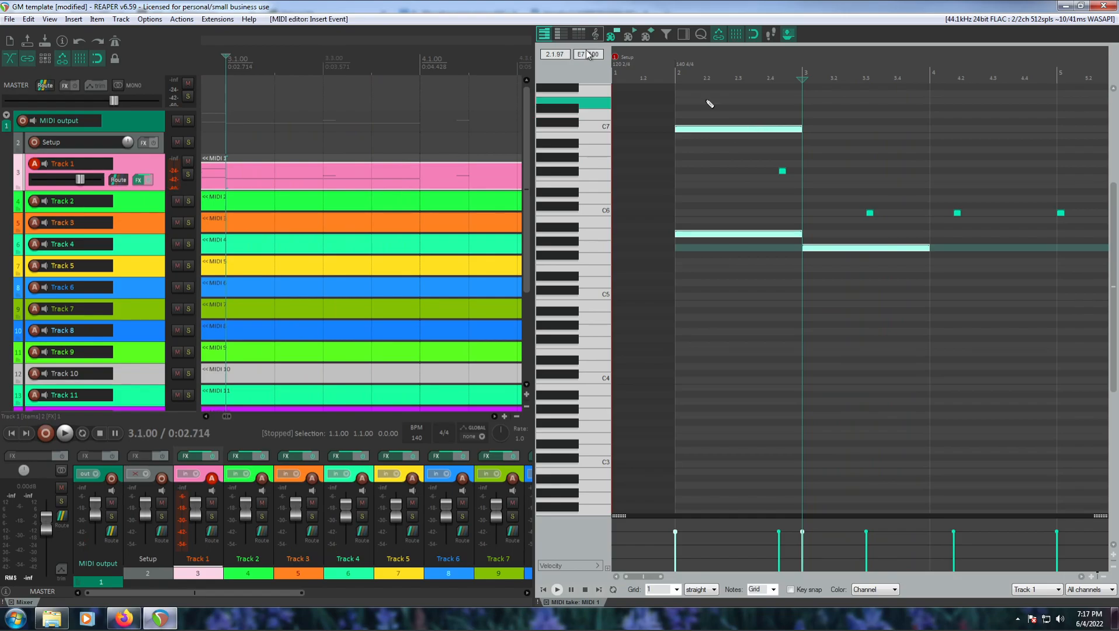
key("Left")
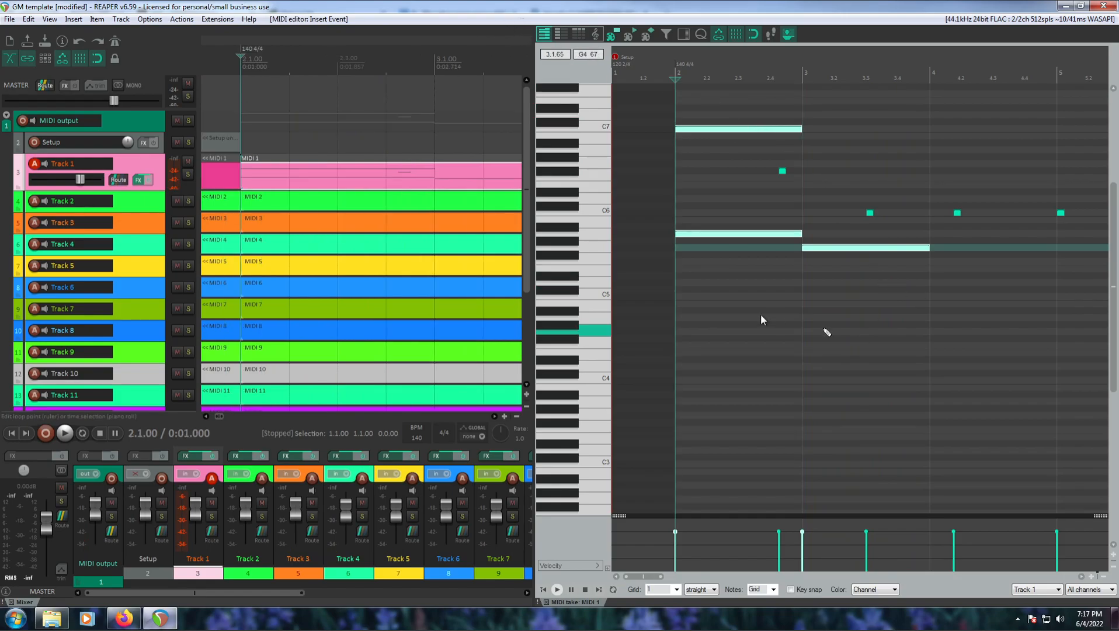
Reopen the action list, glance through the Main actions, and set the section to MIDI Editor
left_click(181, 19)
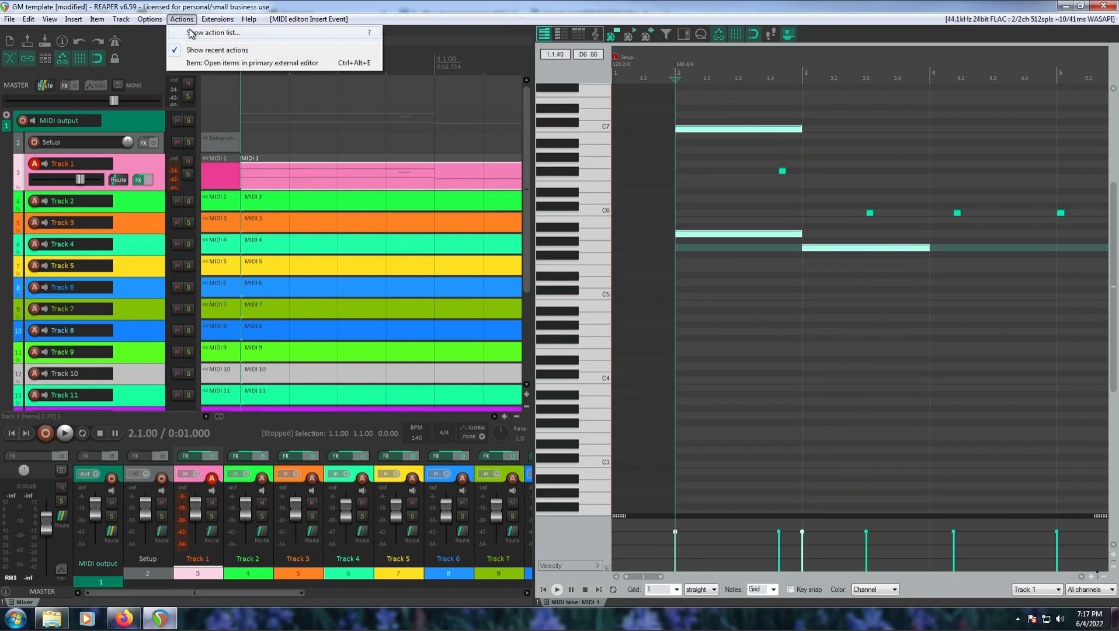
left_click(192, 33)
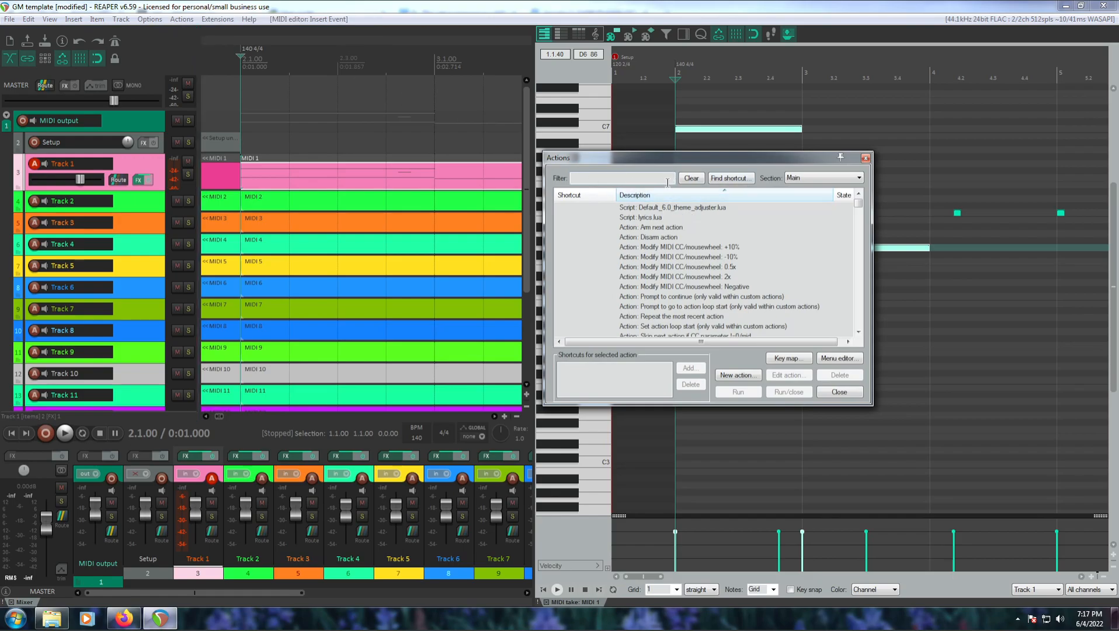
scroll(730, 255, "down", 10)
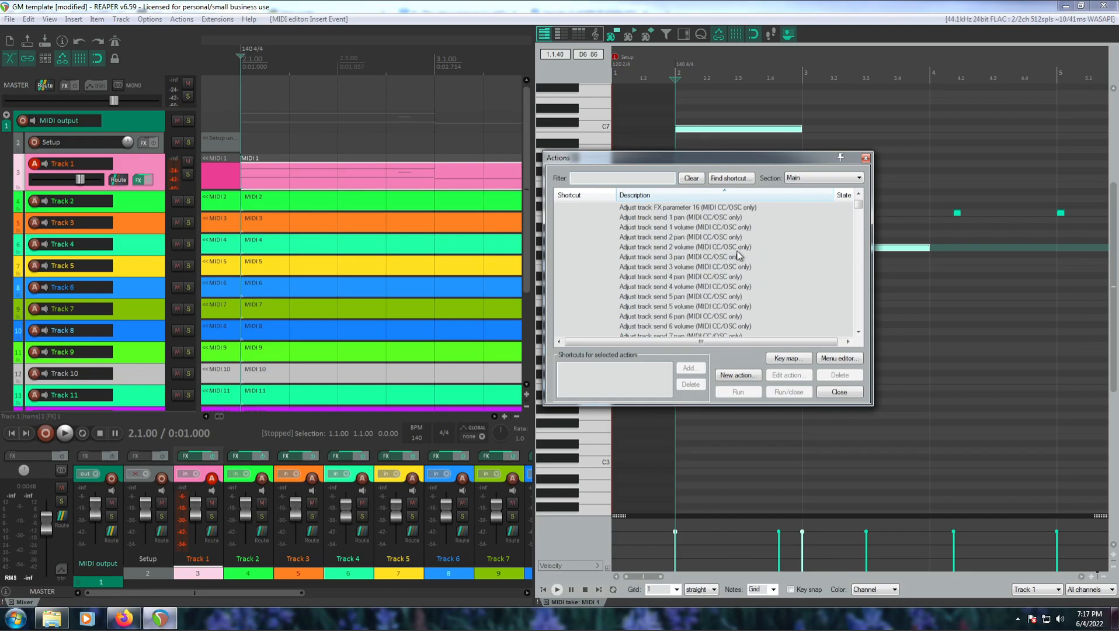
scroll(739, 255, "up", 10)
left_click(833, 178)
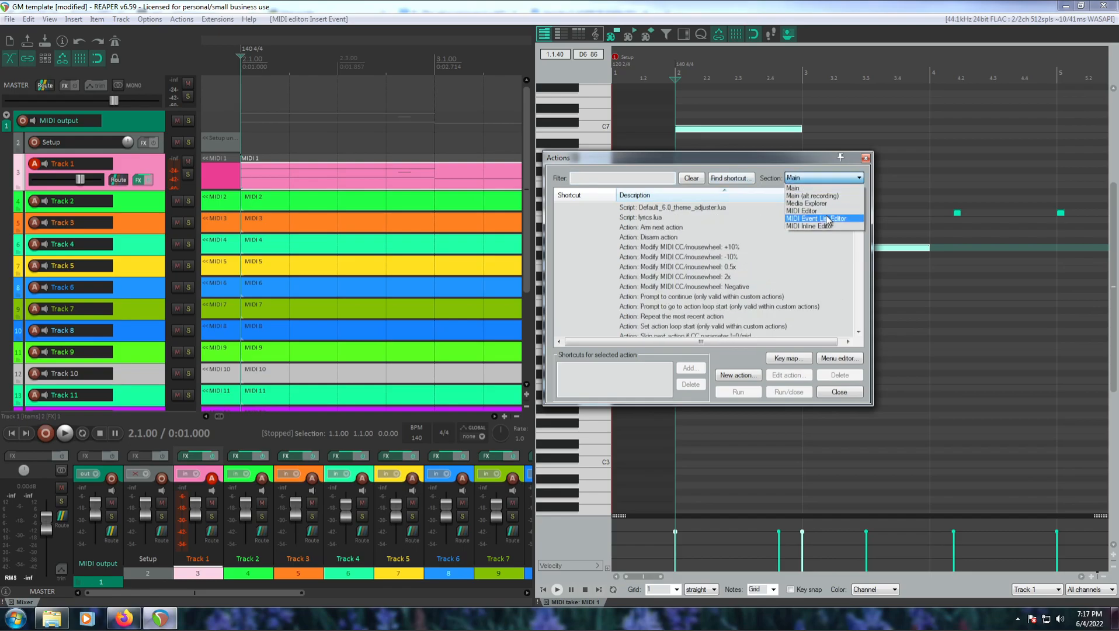
left_click(817, 201)
Look through the MIDI Editor actions and their shortcuts, enlarging the action list window for reading, and close it
scroll(715, 258, "down", 15)
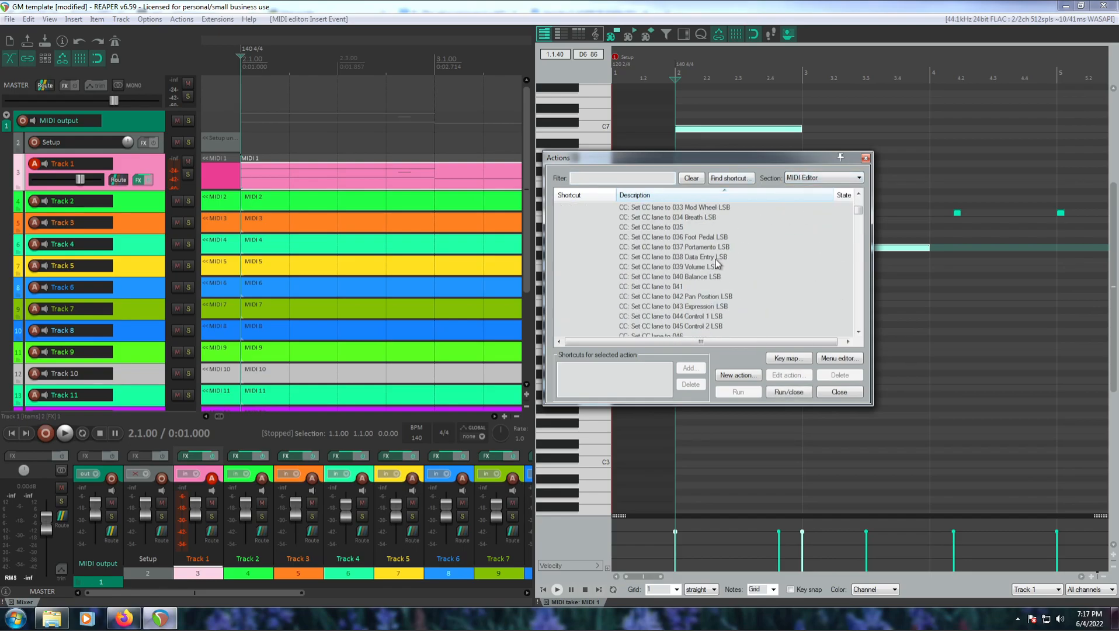
scroll(723, 254, "up", 5)
scroll(708, 266, "up", 10)
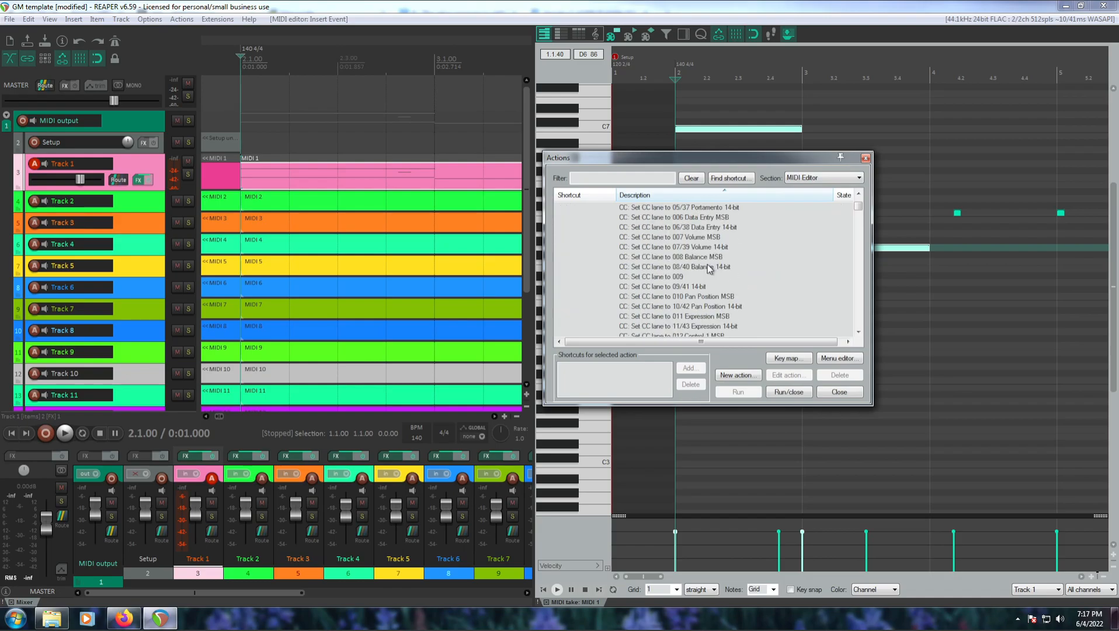
scroll(712, 291, "down", 4)
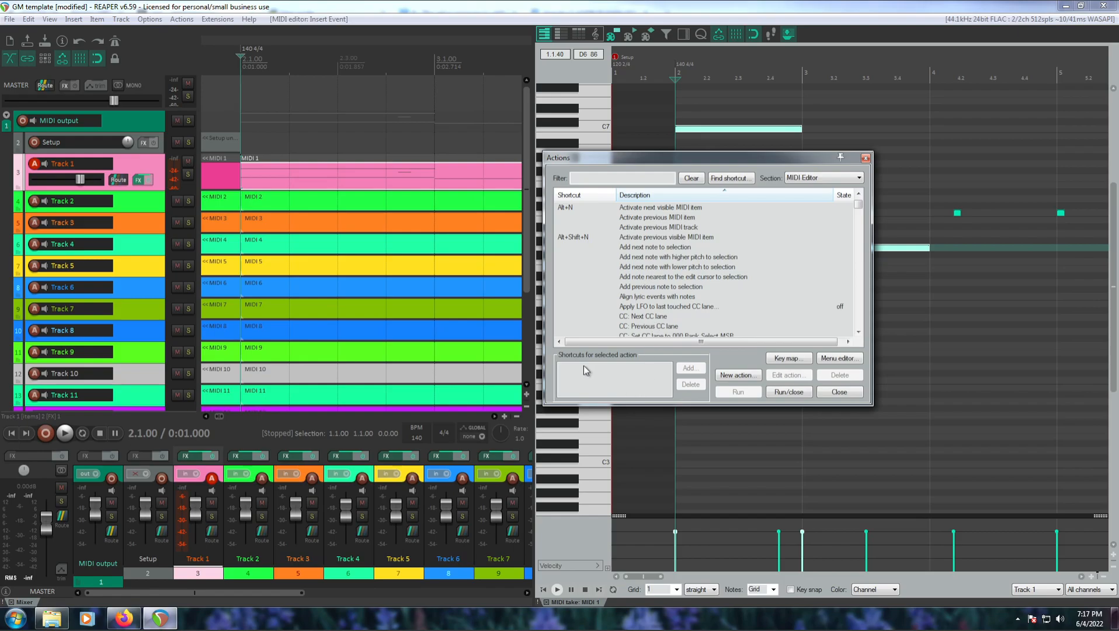
scroll(750, 260, "down", 20)
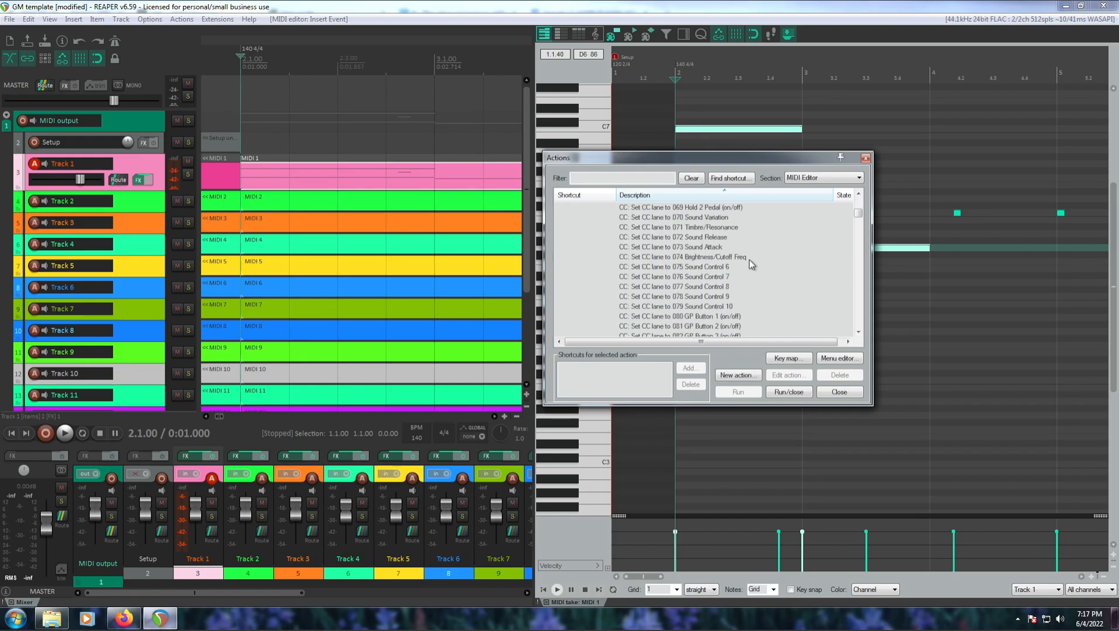
left_click_drag(865, 402, 992, 522)
scroll(781, 366, "down", 15)
scroll(780, 365, "up", 12)
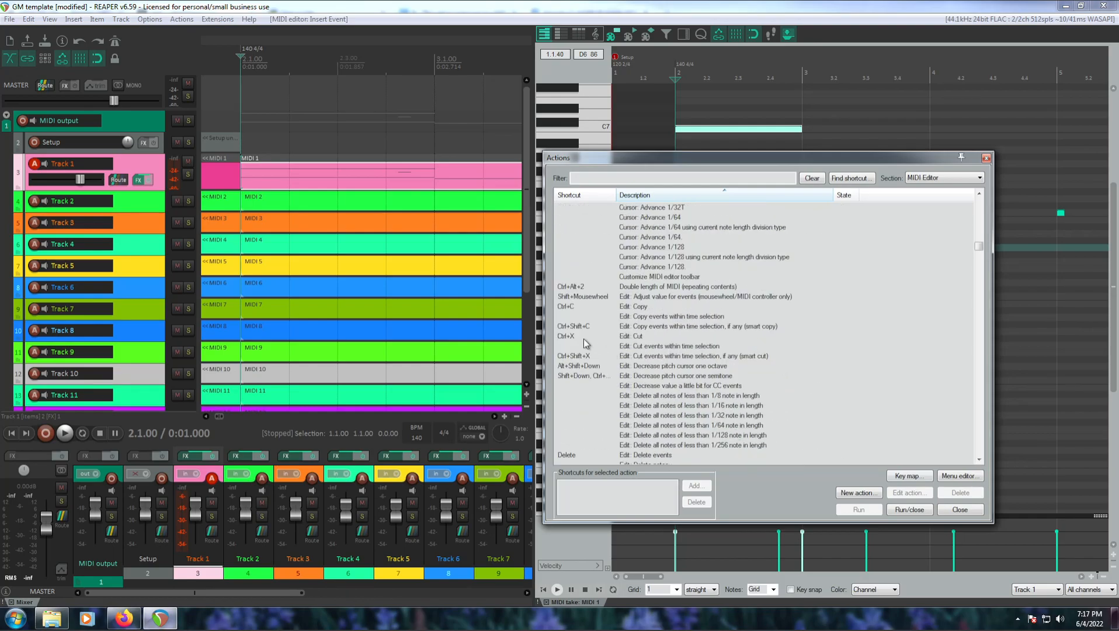
scroll(832, 374, "down", 15)
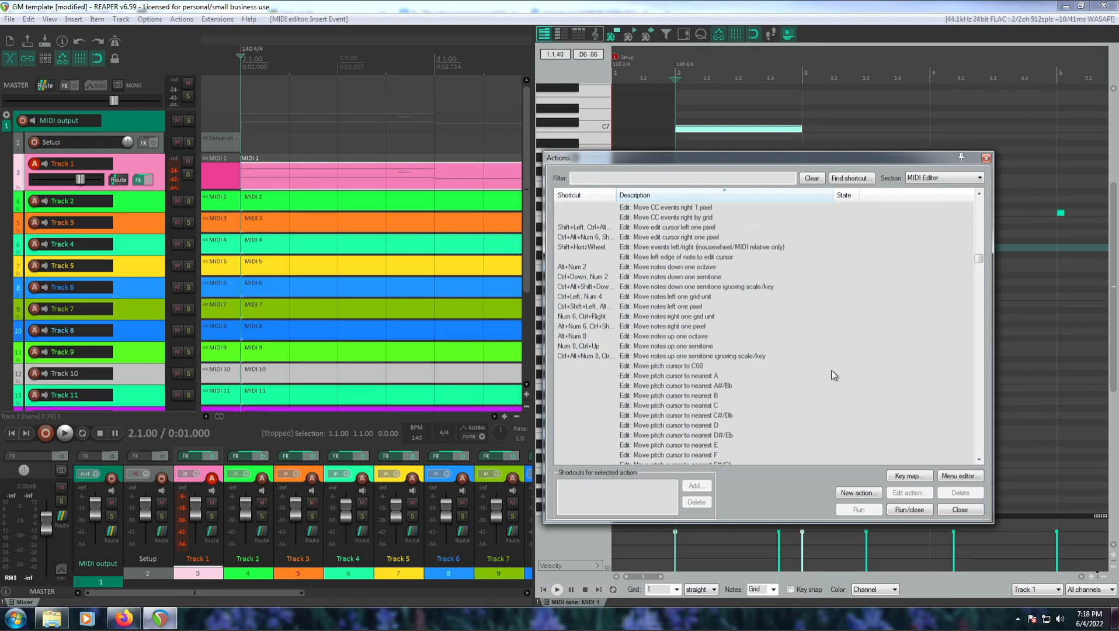
left_click(974, 506)
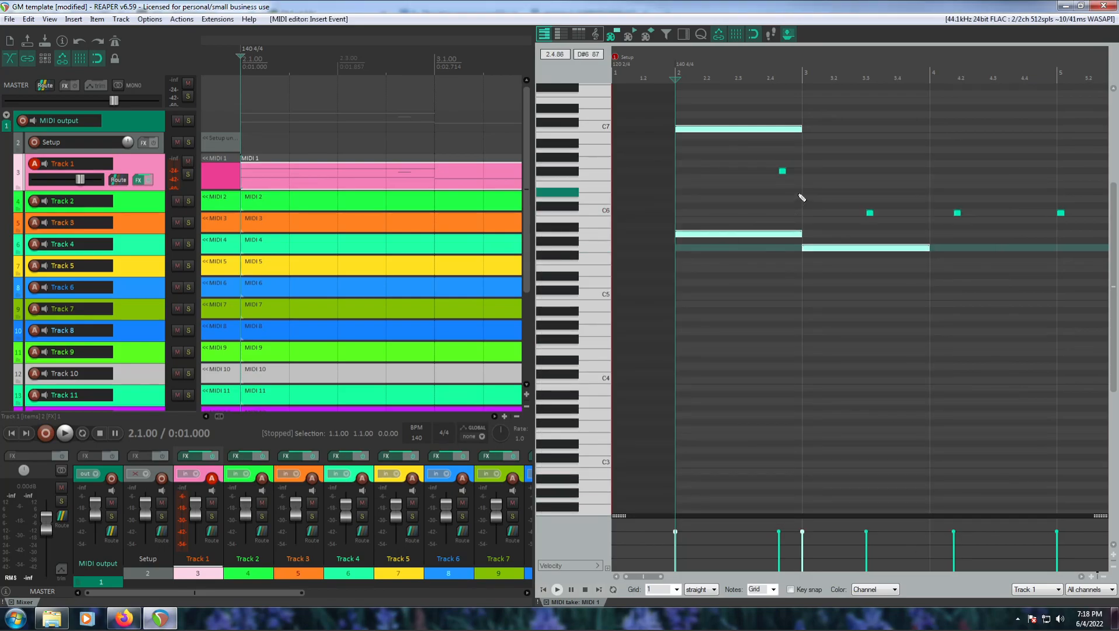
Open ReaPack's package browser to view the available scripts and effects
left_click(207, 20)
mouse_move(239, 36)
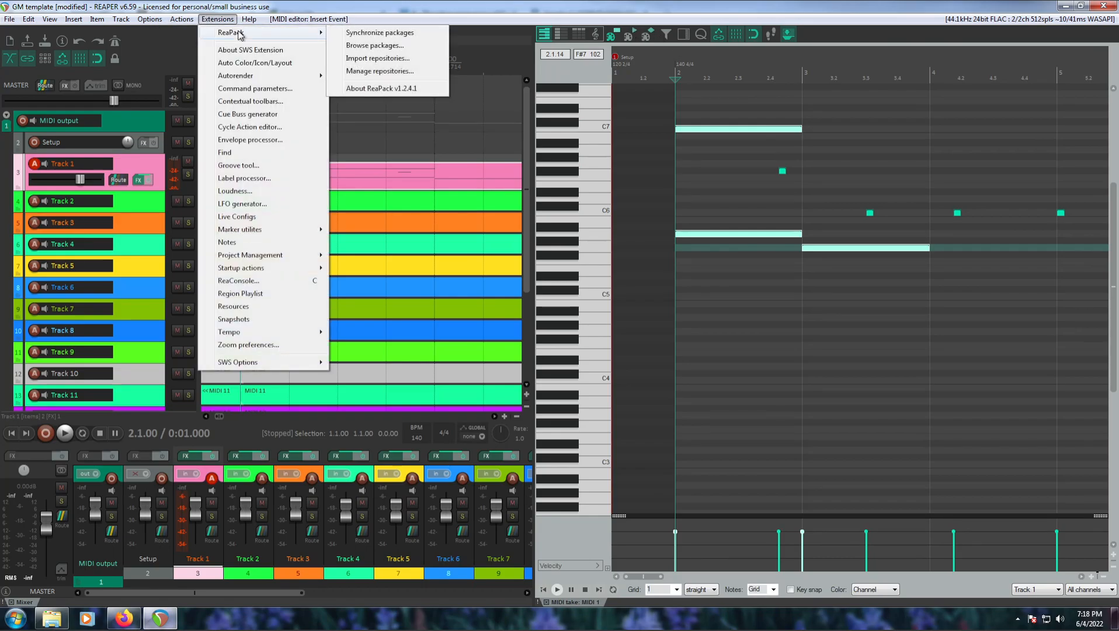
left_click(374, 32)
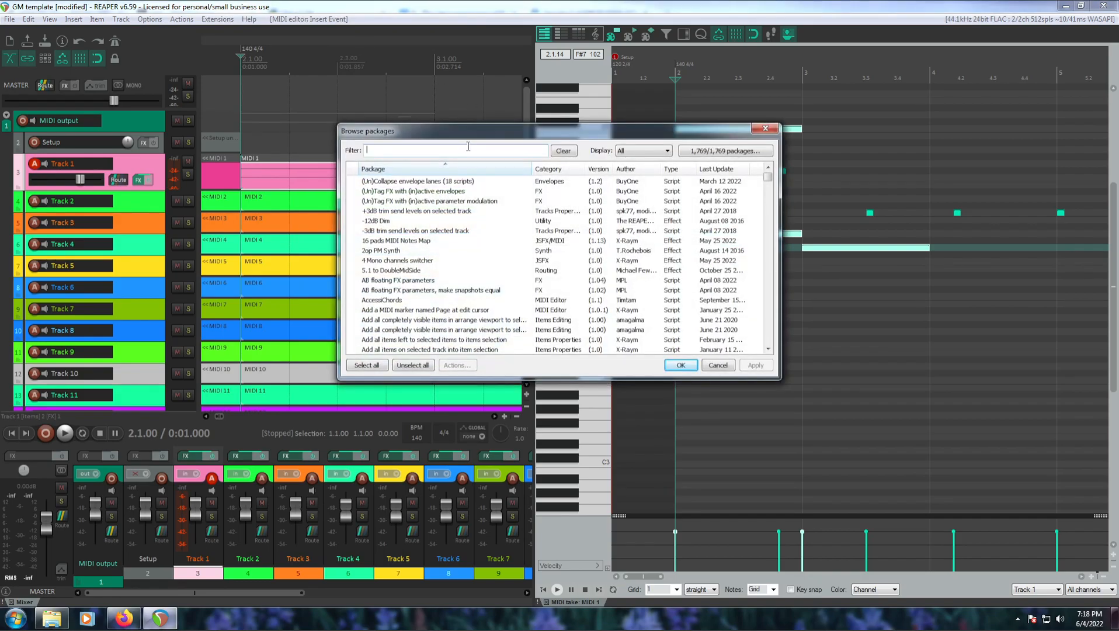
Switch to Firefox, return to the MIDI editor setup tutorial, and skim ahead to its Tips and Tricks section
left_click(123, 618)
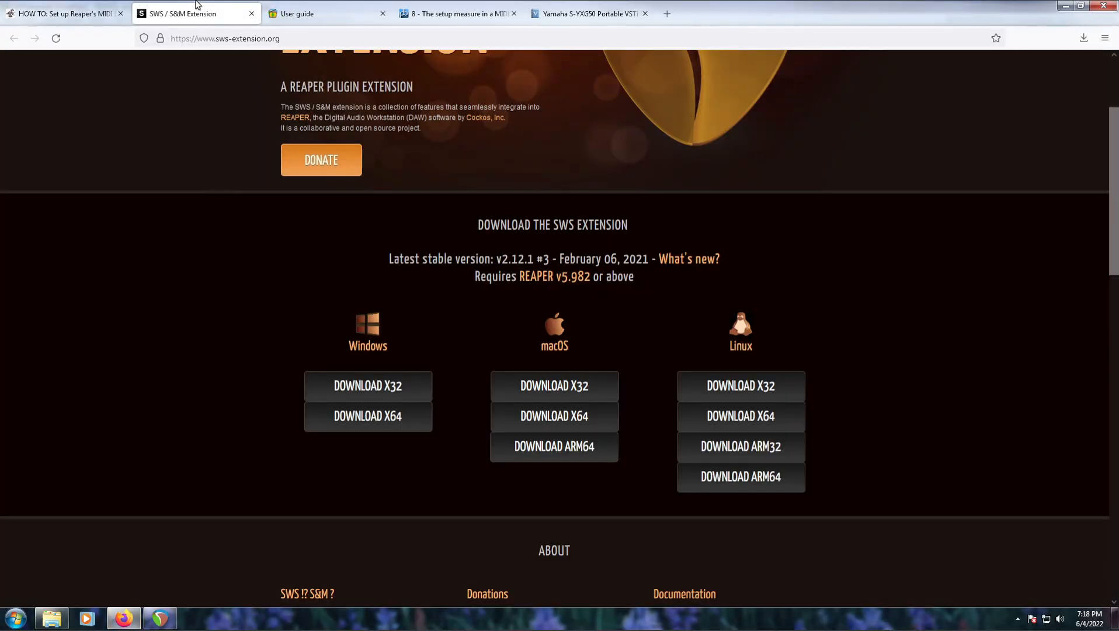
left_click(82, 14)
scroll(170, 368, "down", 20)
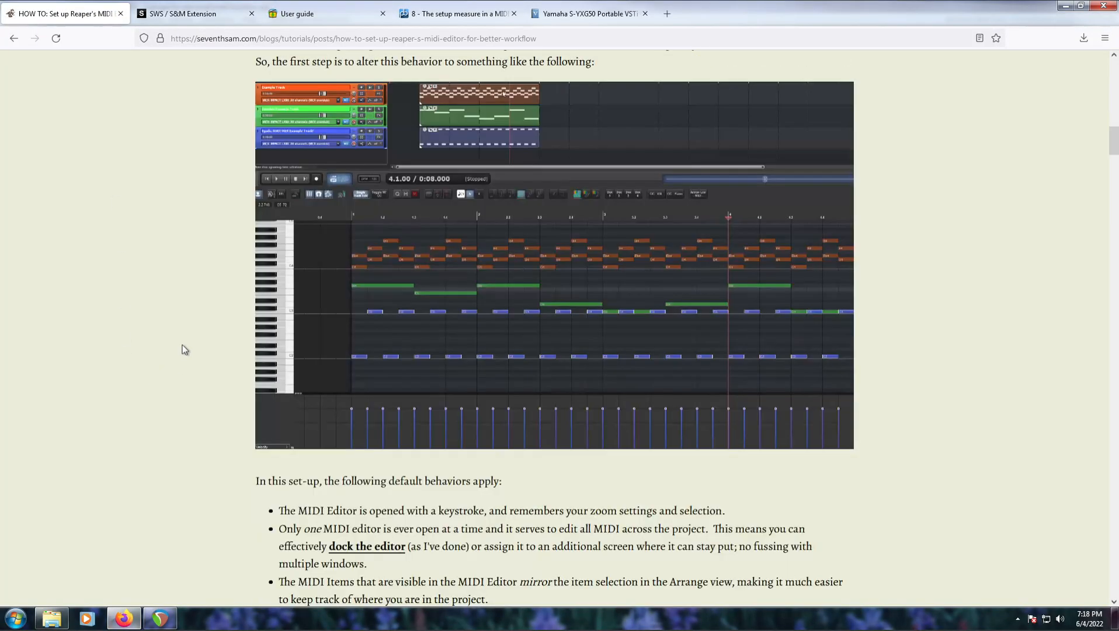
scroll(184, 340, "down", 10)
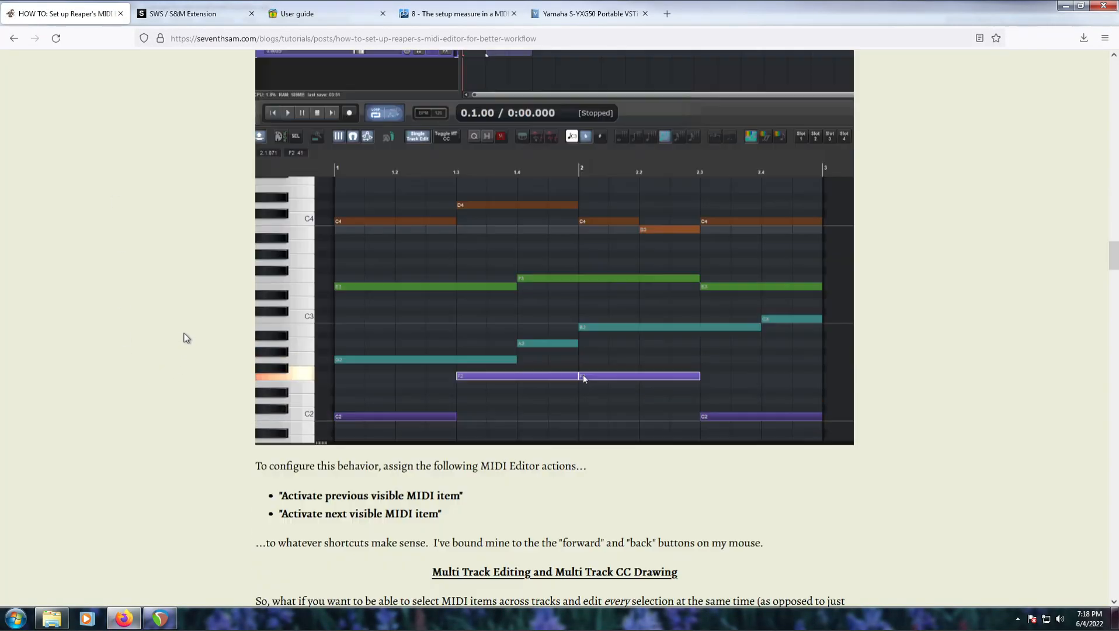
scroll(185, 338, "down", 12)
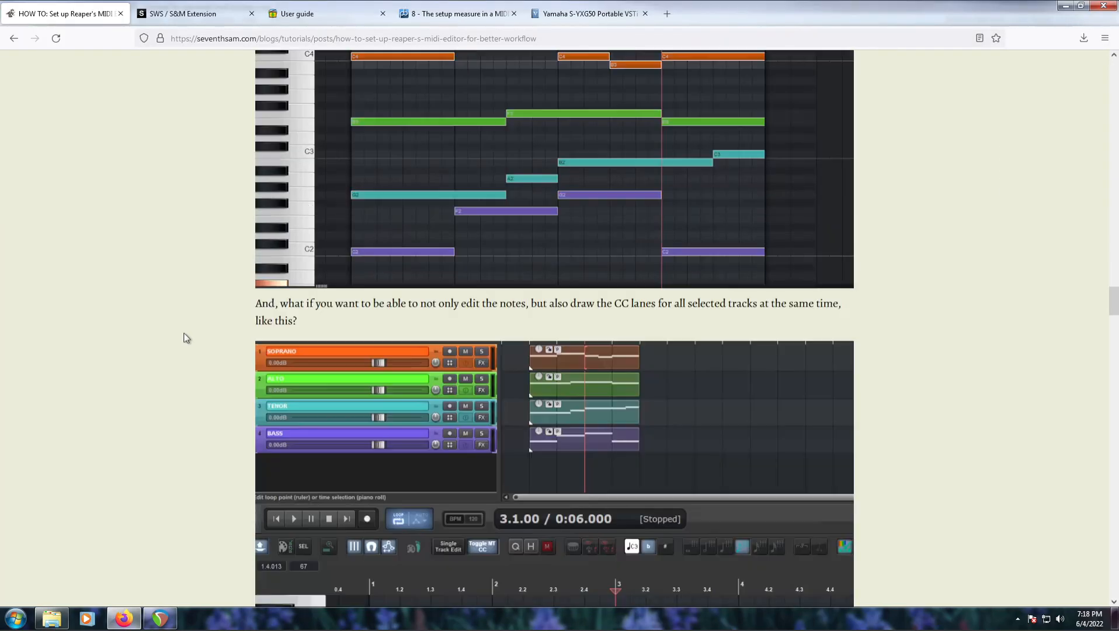
scroll(184, 337, "down", 15)
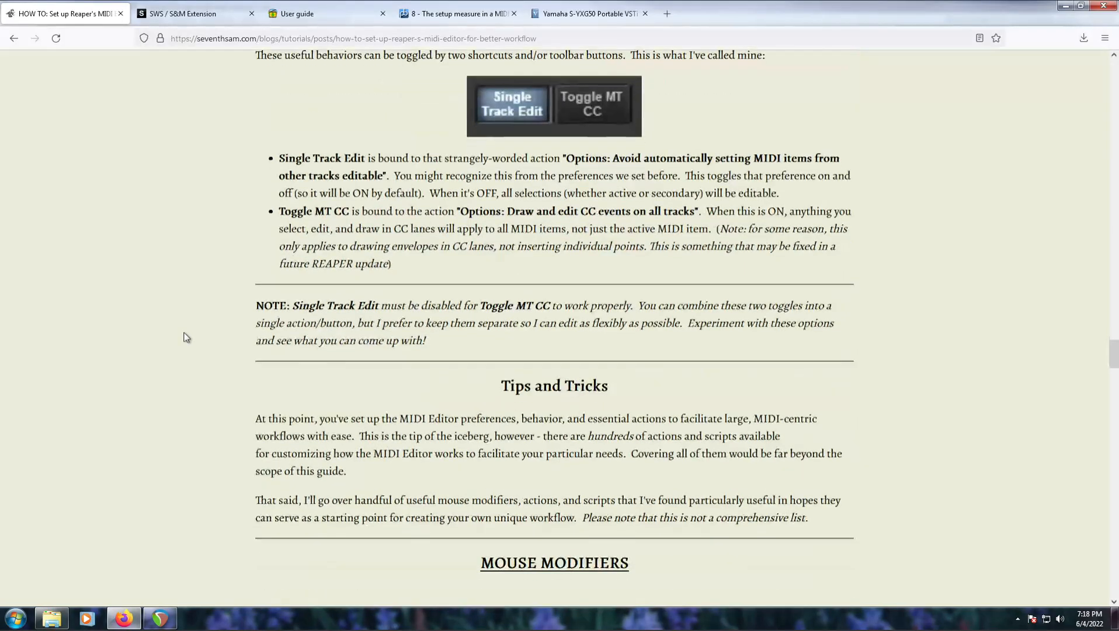
Examine the tutorial's Mouse Modifiers for copying, painting, erasing and stretching notes and adjusting their velocity
scroll(185, 338, "down", 2)
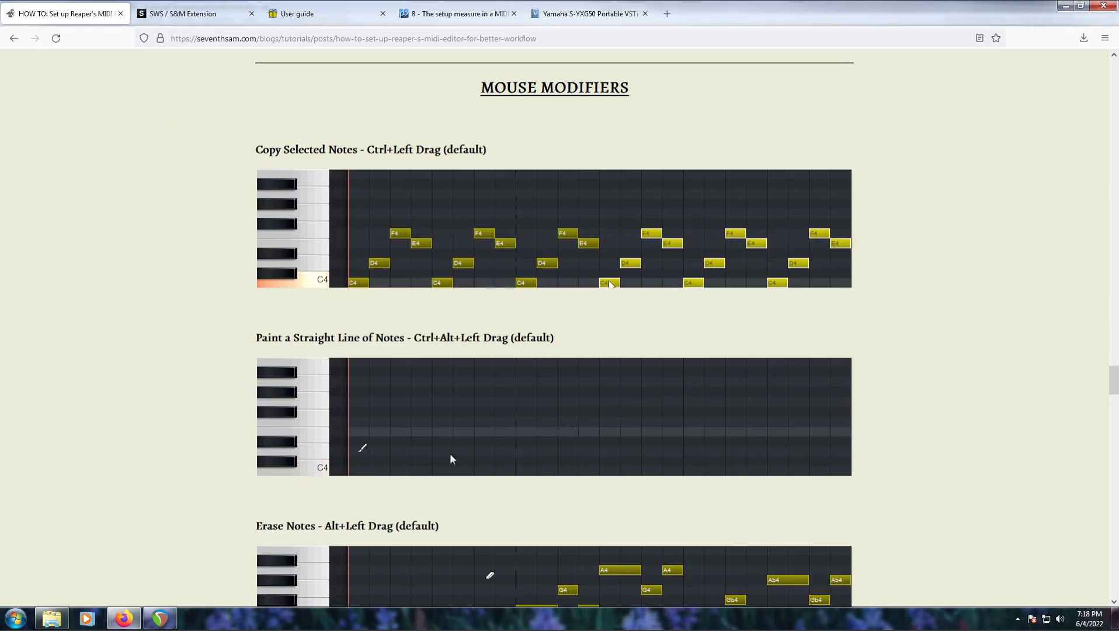
scroll(147, 269, "down", 2)
scroll(148, 268, "down", 1)
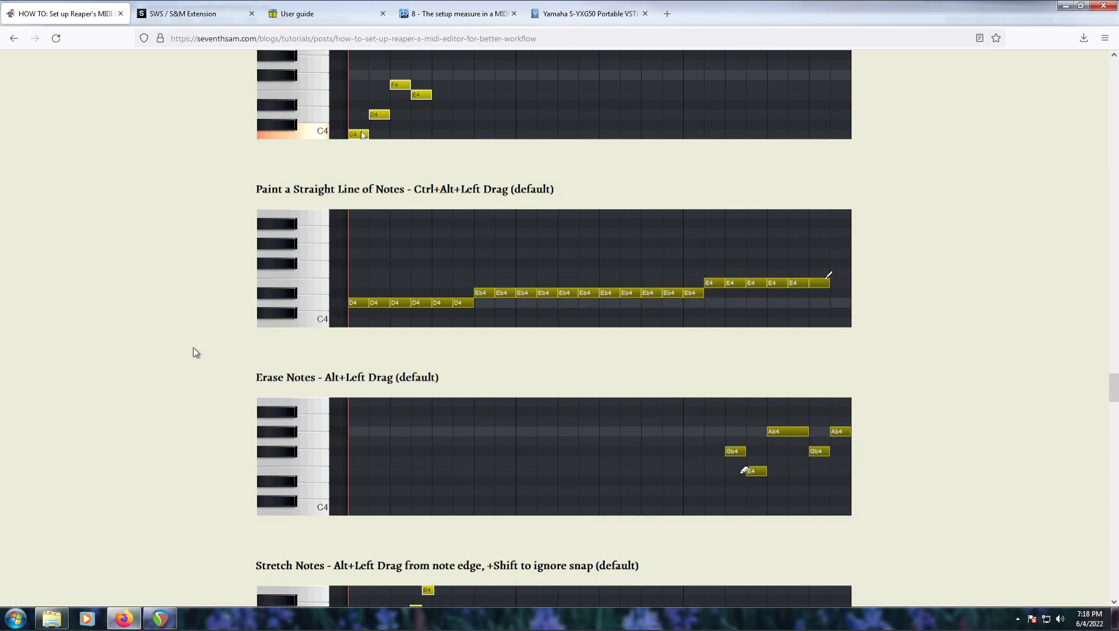
scroll(195, 352, "down", 3)
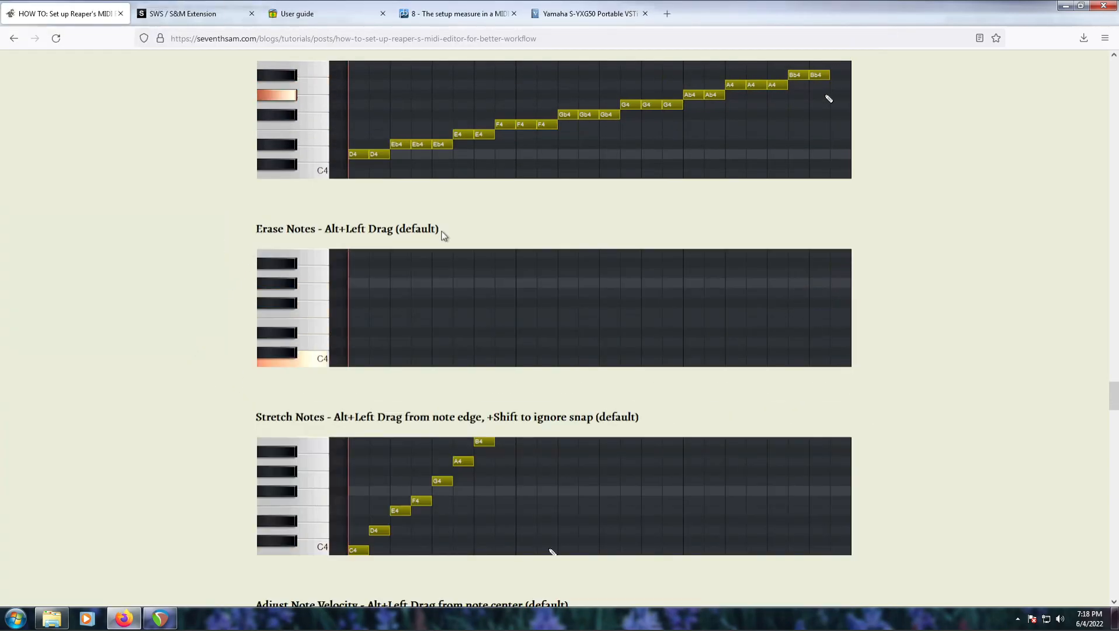
scroll(196, 293, "down", 3)
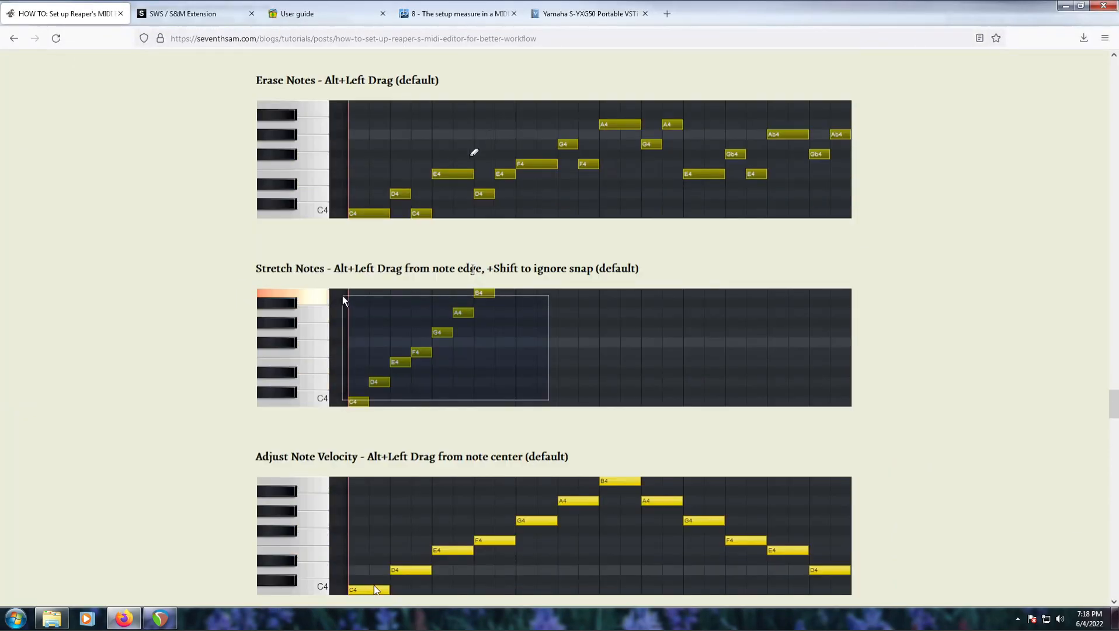
scroll(178, 342, "down", 3)
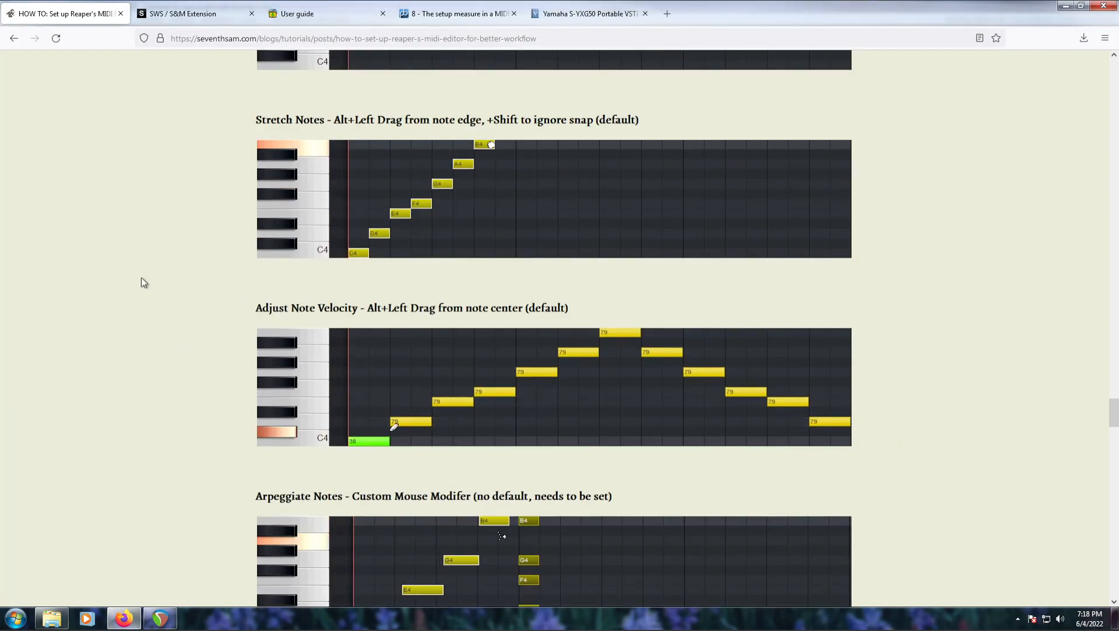
Examine the tutorial's Arpeggiate Notes modifier and its custom actions for splitting notes, overlapping legato notes and switching CC lanes
scroll(142, 280, "down", 6)
scroll(161, 321, "down", 3)
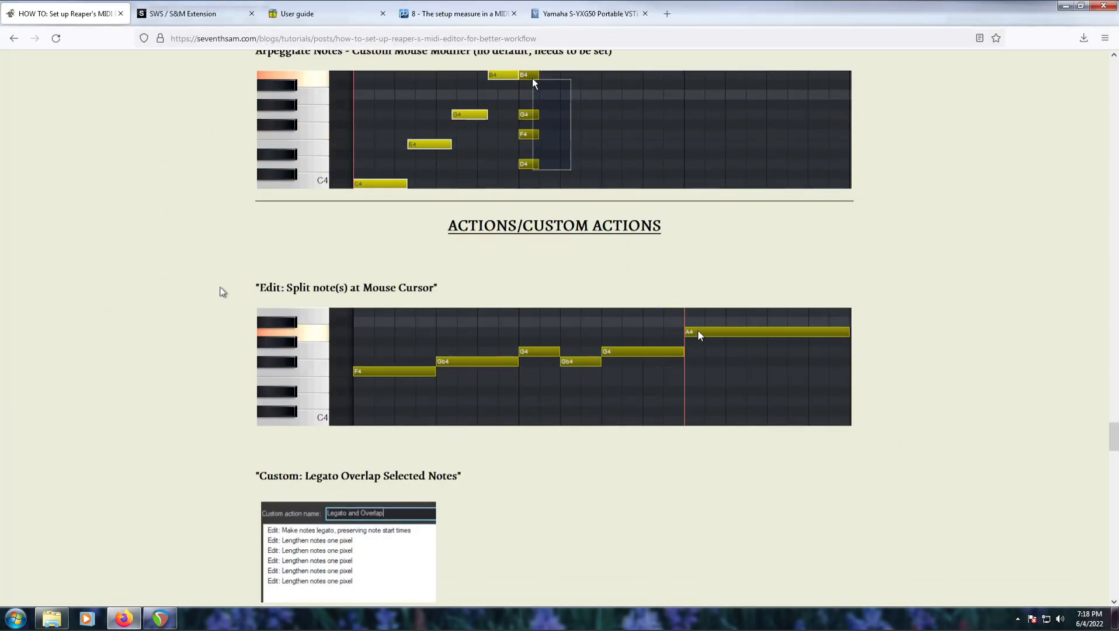
scroll(187, 284, "down", 3)
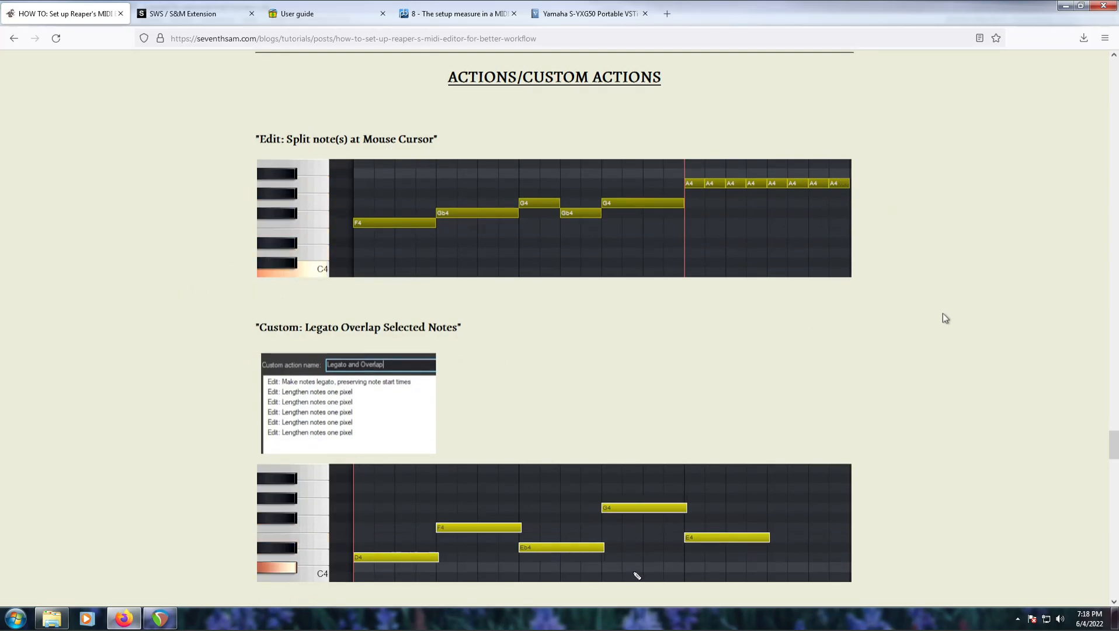
scroll(940, 313, "down", 3)
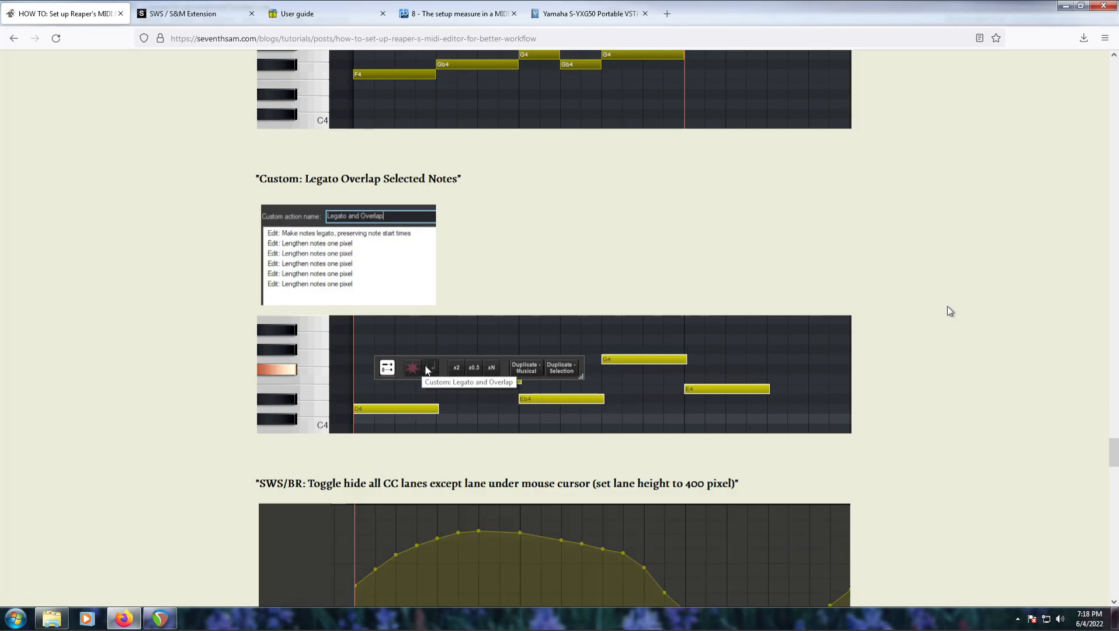
scroll(946, 314, "down", 3)
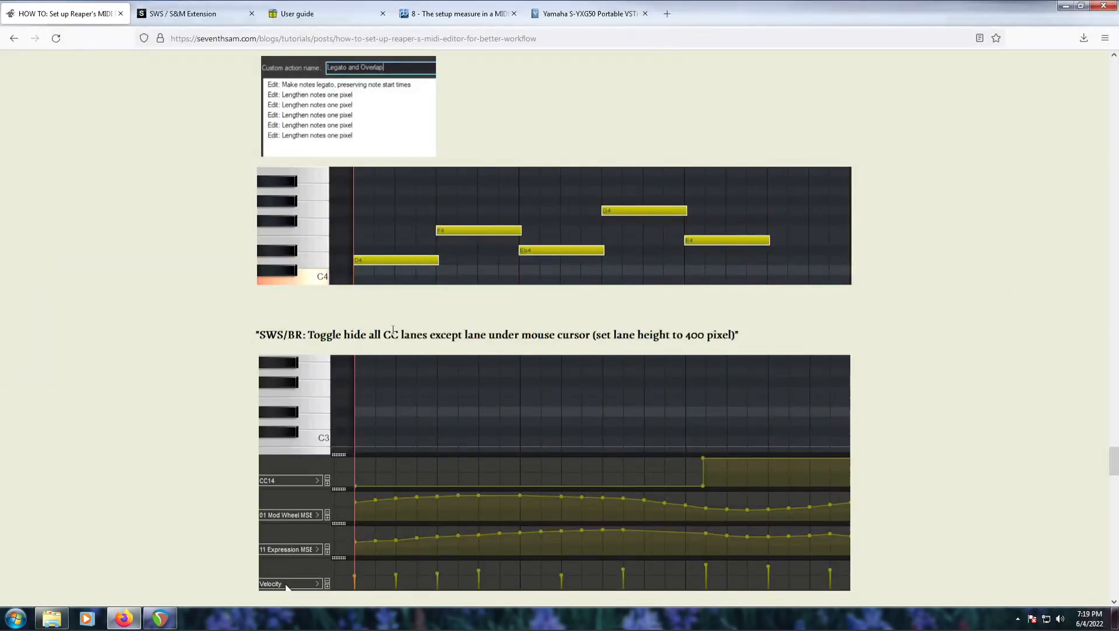
scroll(929, 307, "down", 6)
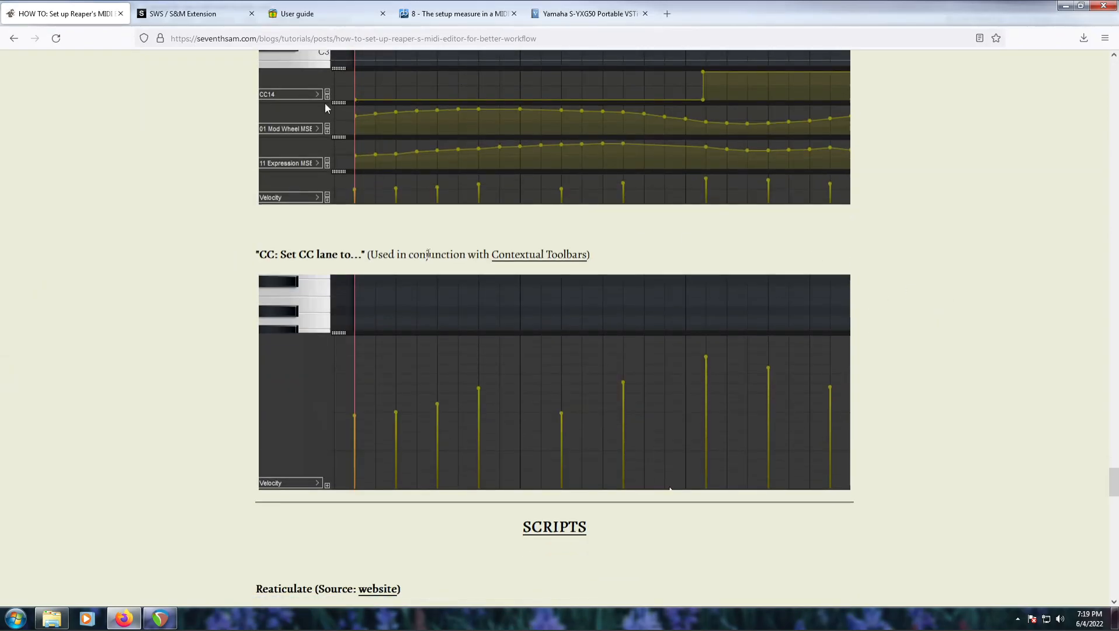
scroll(965, 261, "down", 2)
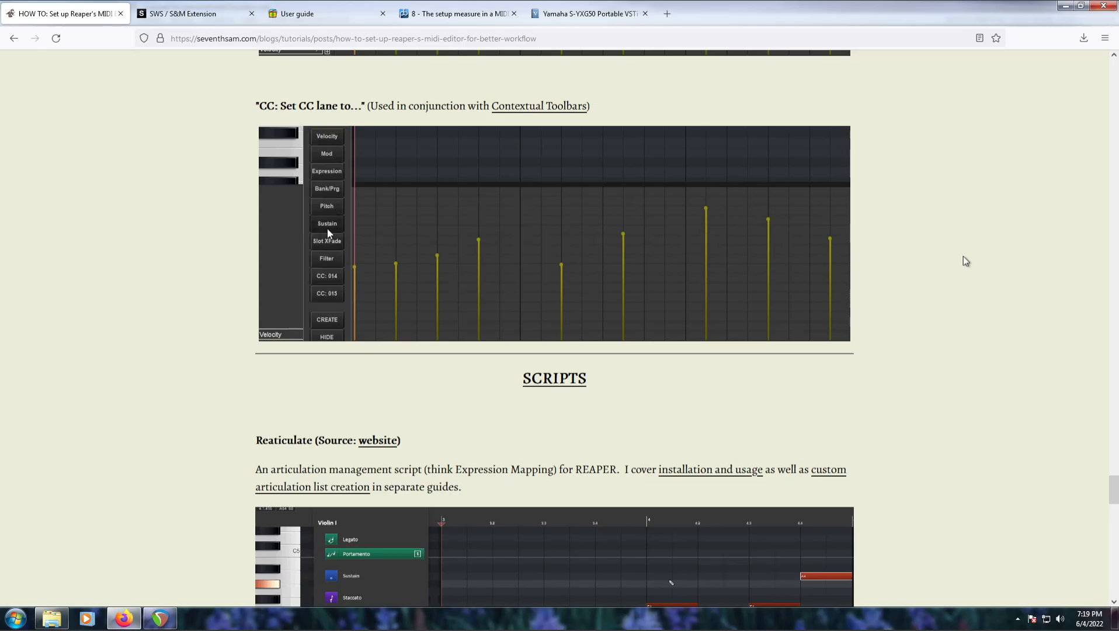
Skim the tutorial's Scripts section for the mousewheel grid script, and return to the Arpeggiate Notes modifier
scroll(939, 260, "up", 4)
scroll(938, 261, "down", 4)
scroll(183, 356, "down", 10)
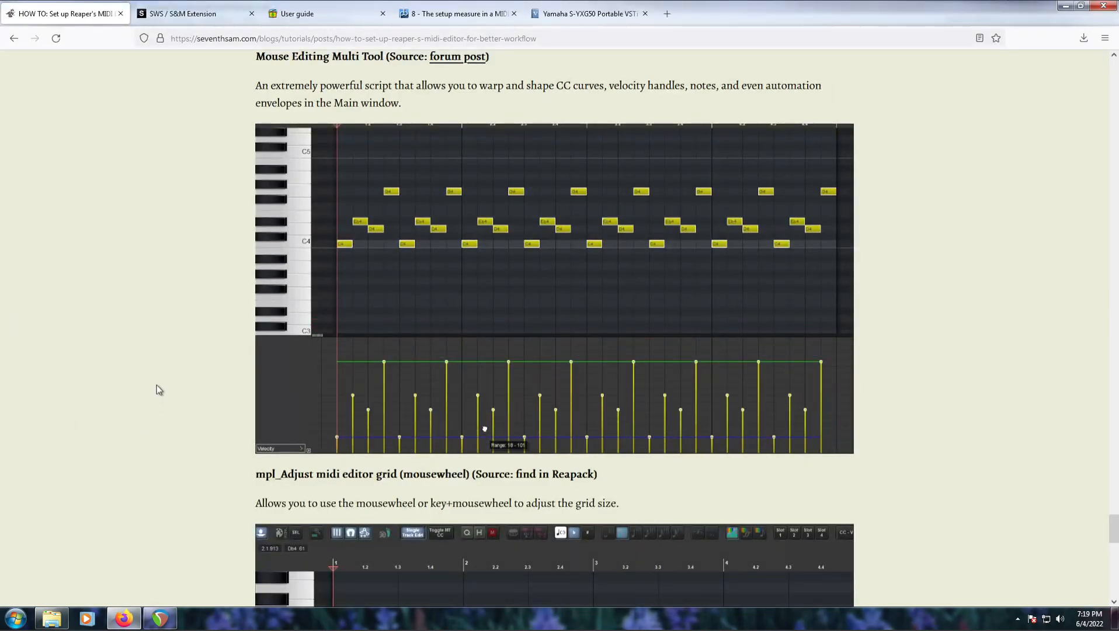
scroll(157, 384, "up", 9)
scroll(159, 388, "up", 13)
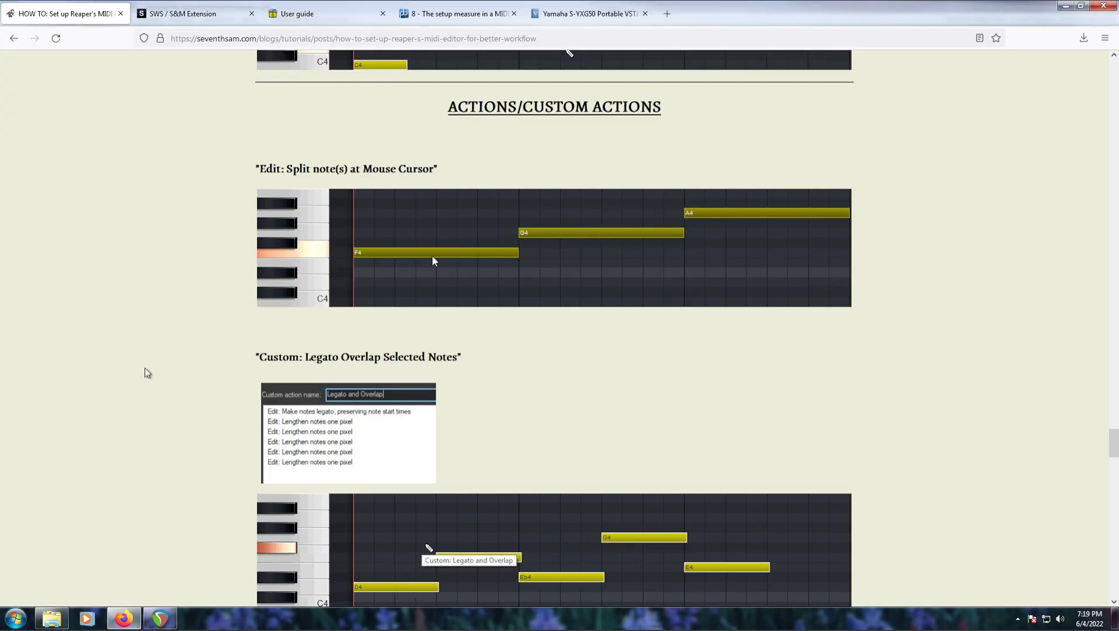
scroll(187, 342, "up", 6)
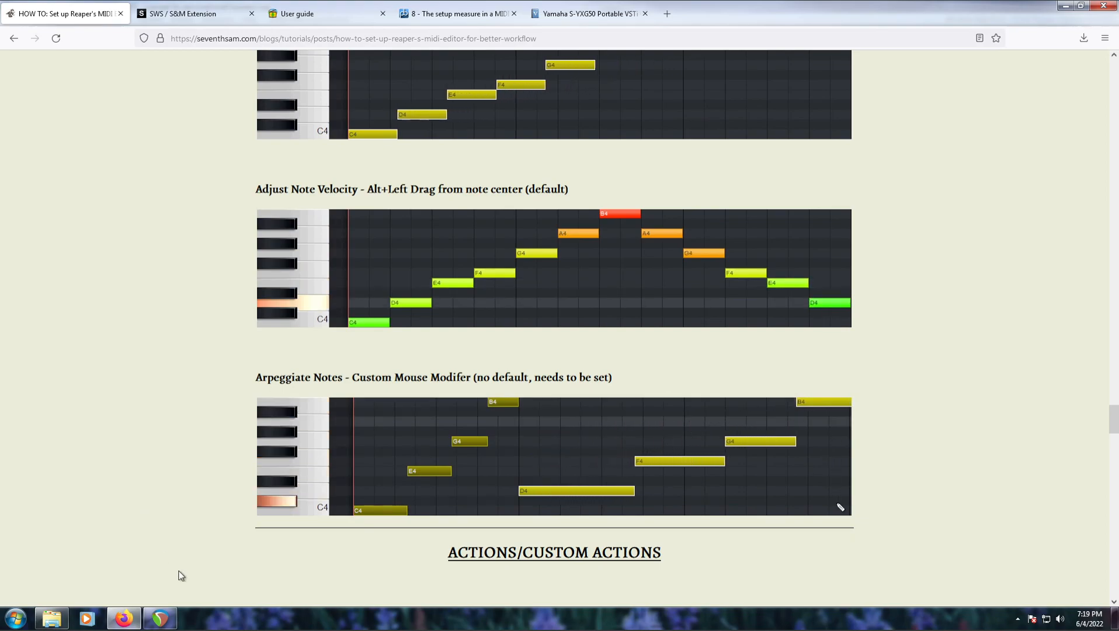
Switch to REAPER, filter ReaPack's packages by "mouse grid", install Adjust MIDI Editor grid (mousewheel), and close the package browser
left_click(167, 620)
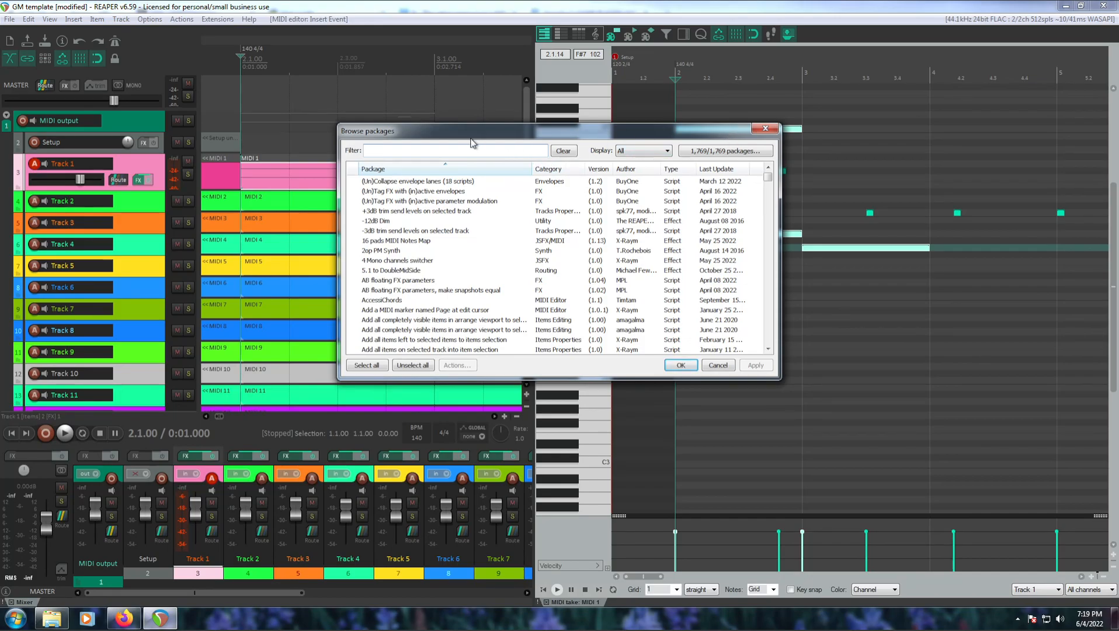
type("ouse grid")
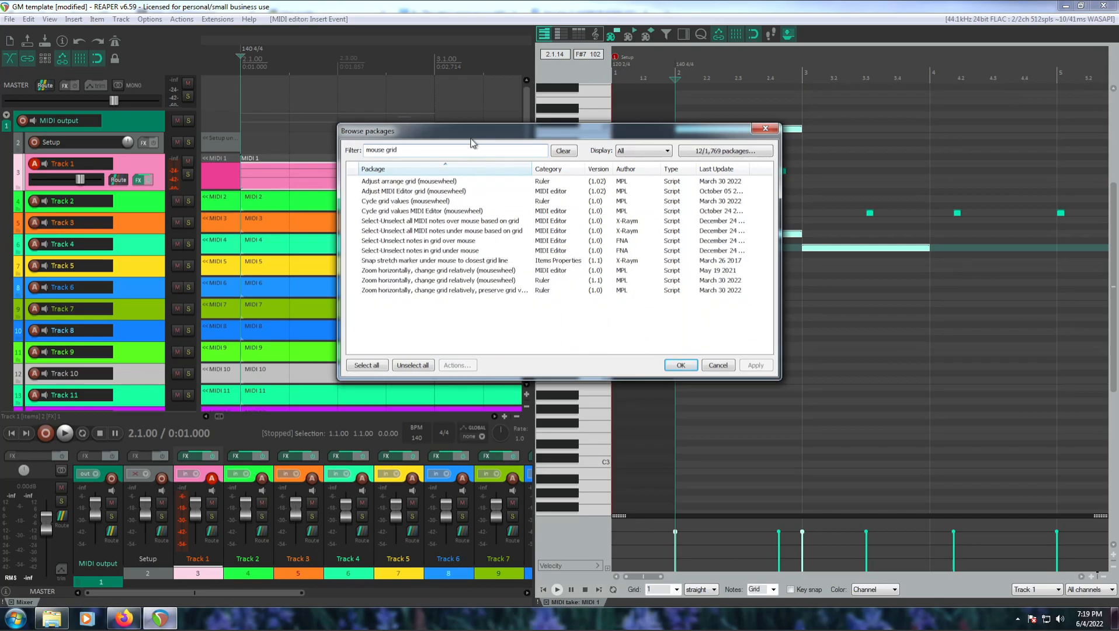
left_click(433, 192)
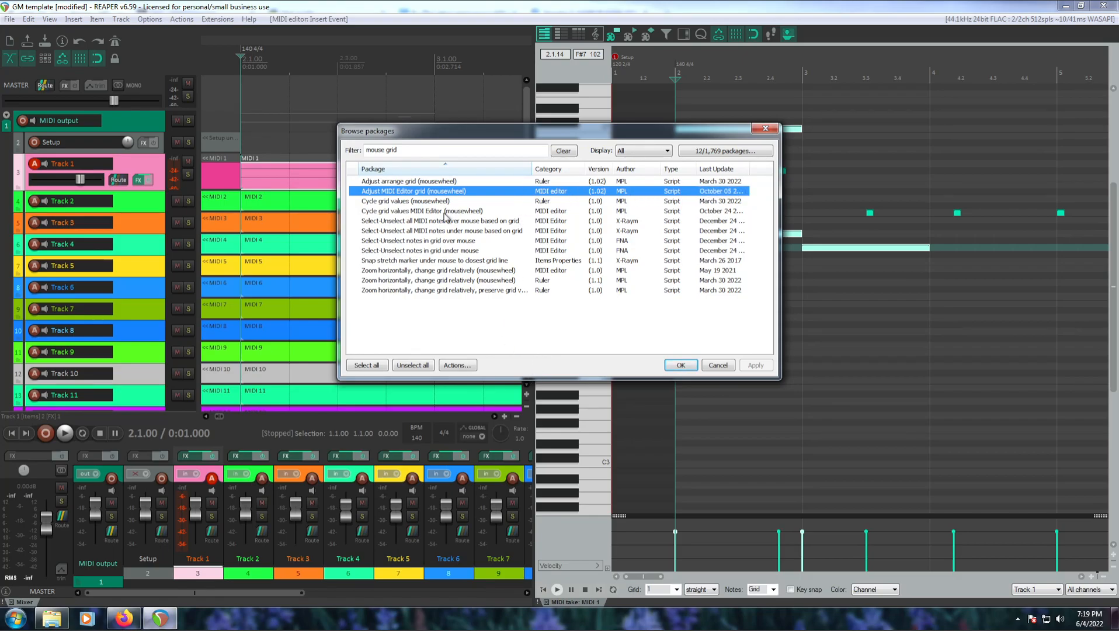
right_click(467, 195)
left_click(487, 202)
left_click(755, 365)
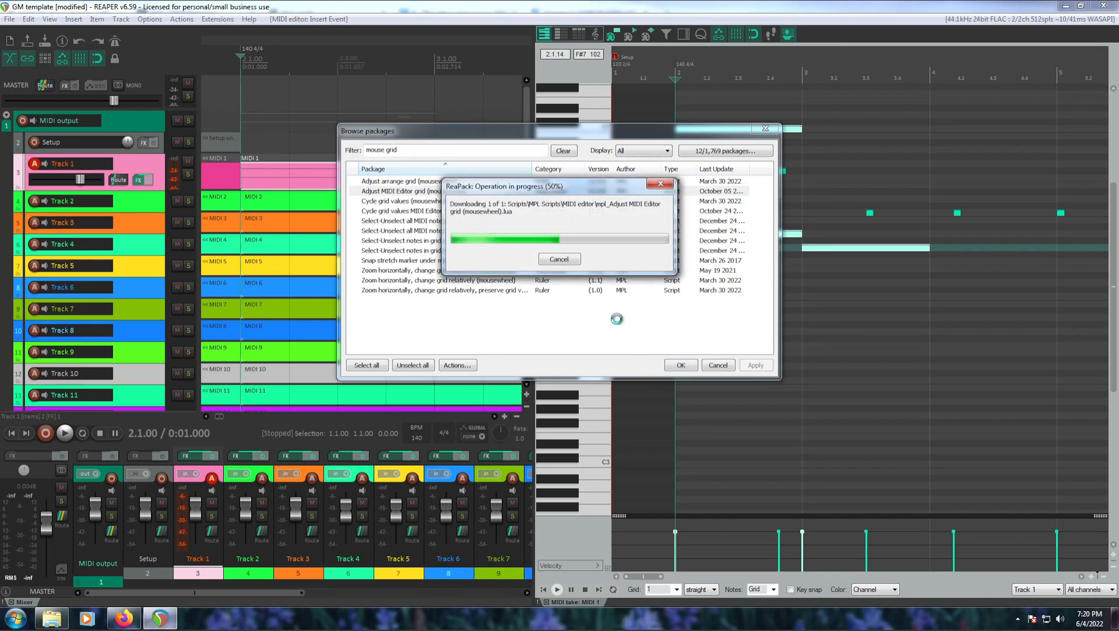
left_click(559, 385)
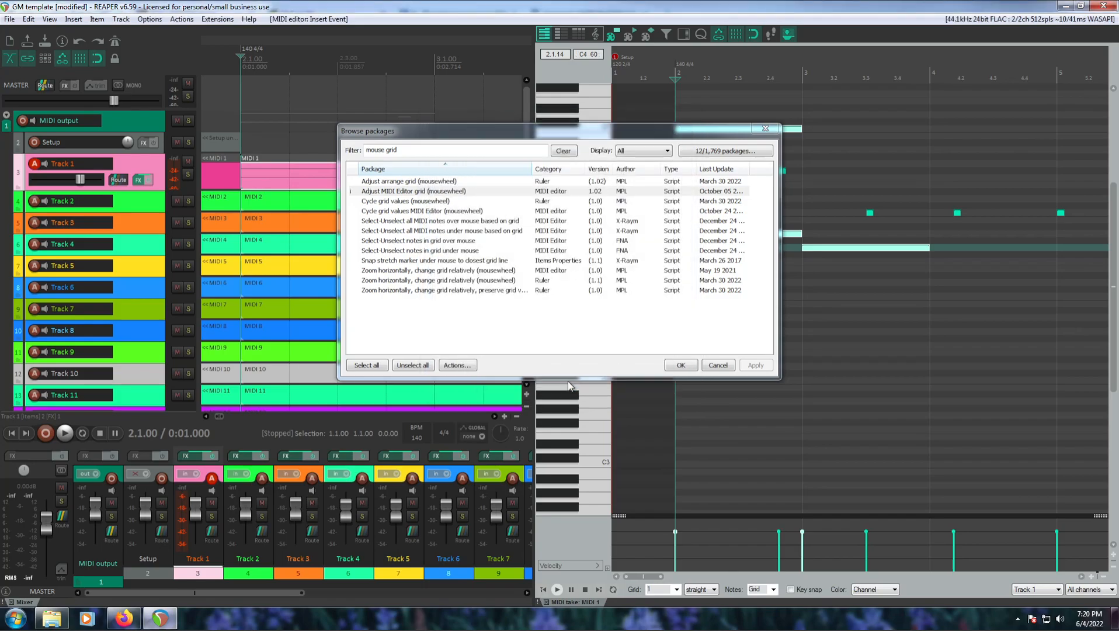
left_click(681, 365)
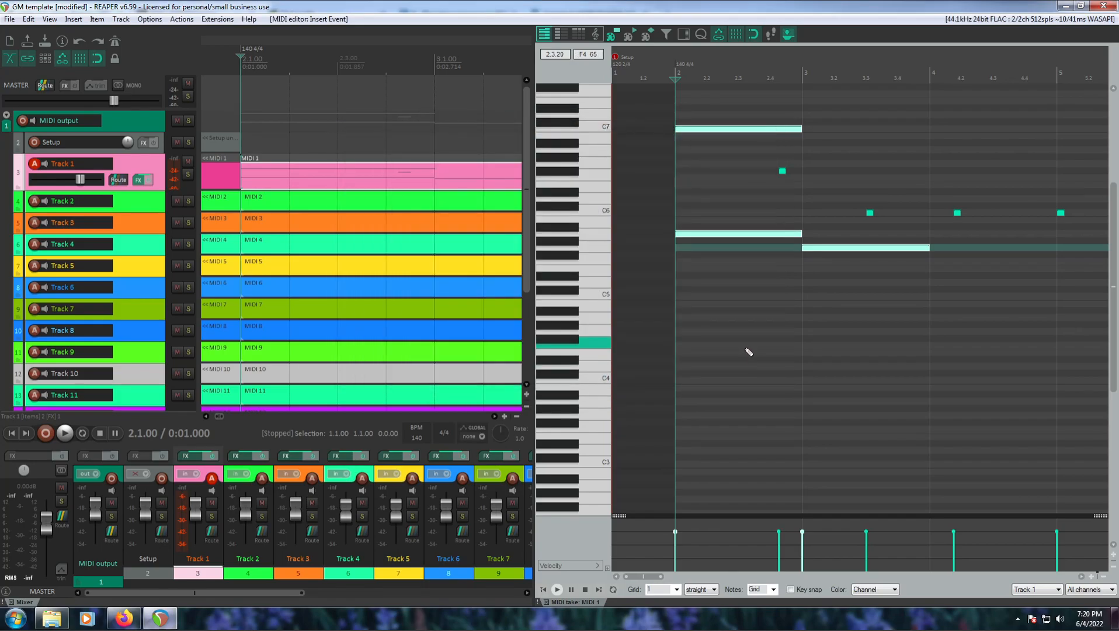
Select mpl_Adjust MIDI Editor grid (mousewheel).lua in the action list's MIDI Editor section, and move the list clear of the piano roll
left_click(182, 19)
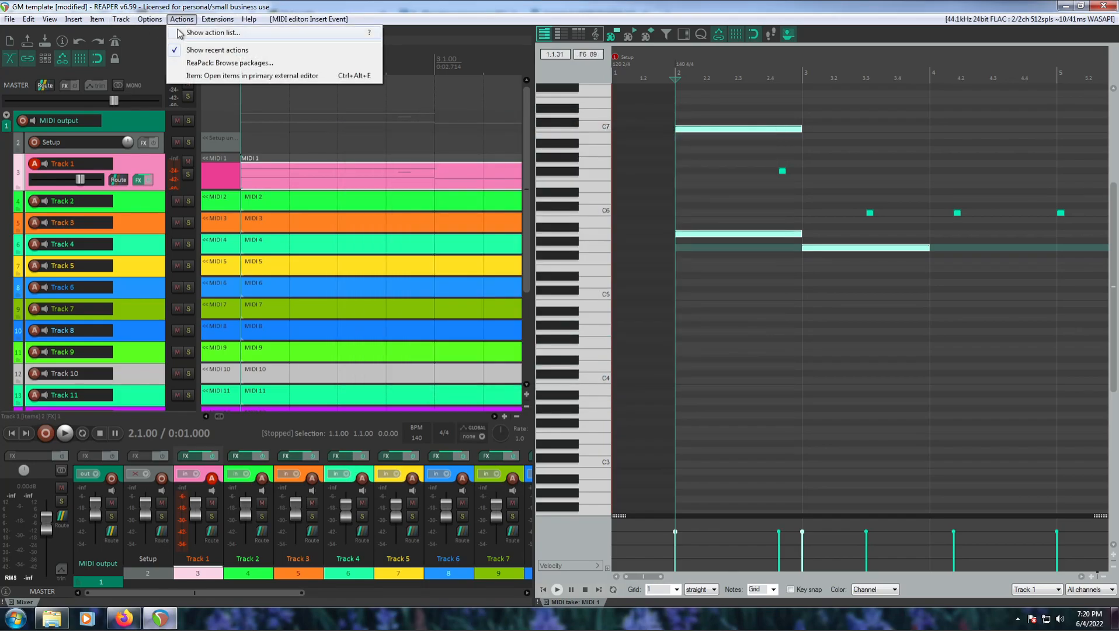
left_click(196, 31)
left_click(911, 178)
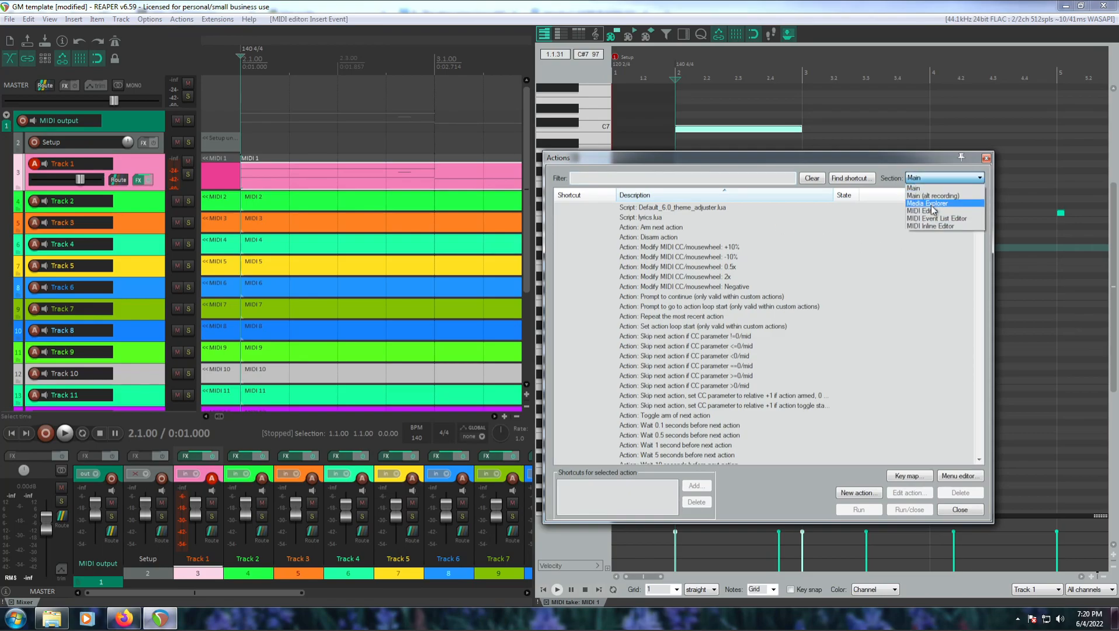
left_click(922, 208)
left_click(748, 227)
left_click(748, 217)
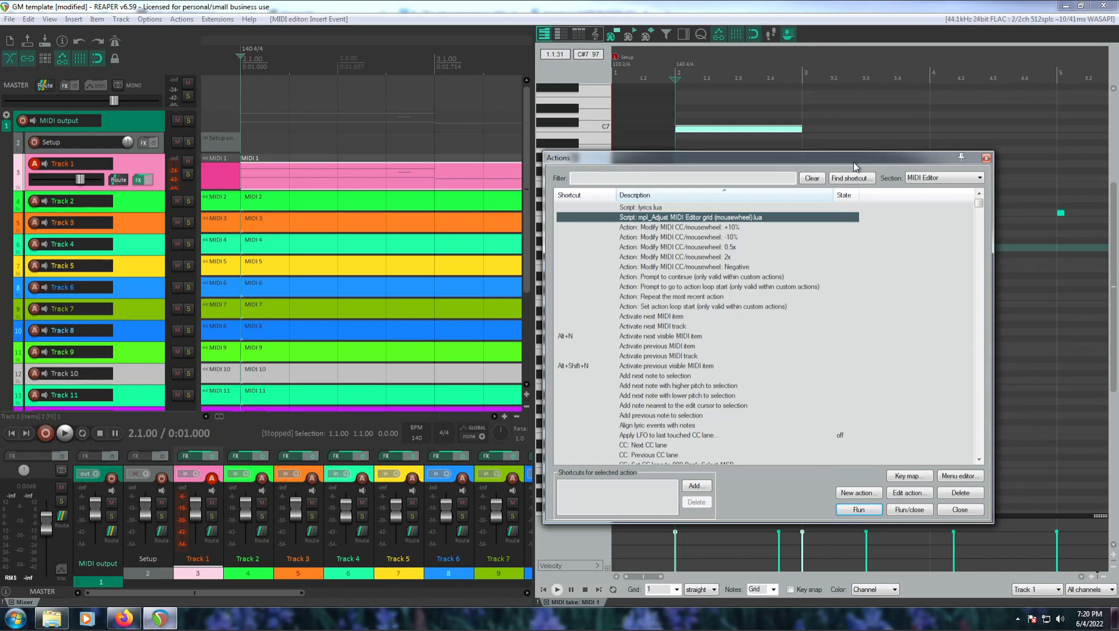
left_click_drag(853, 162, 384, 116)
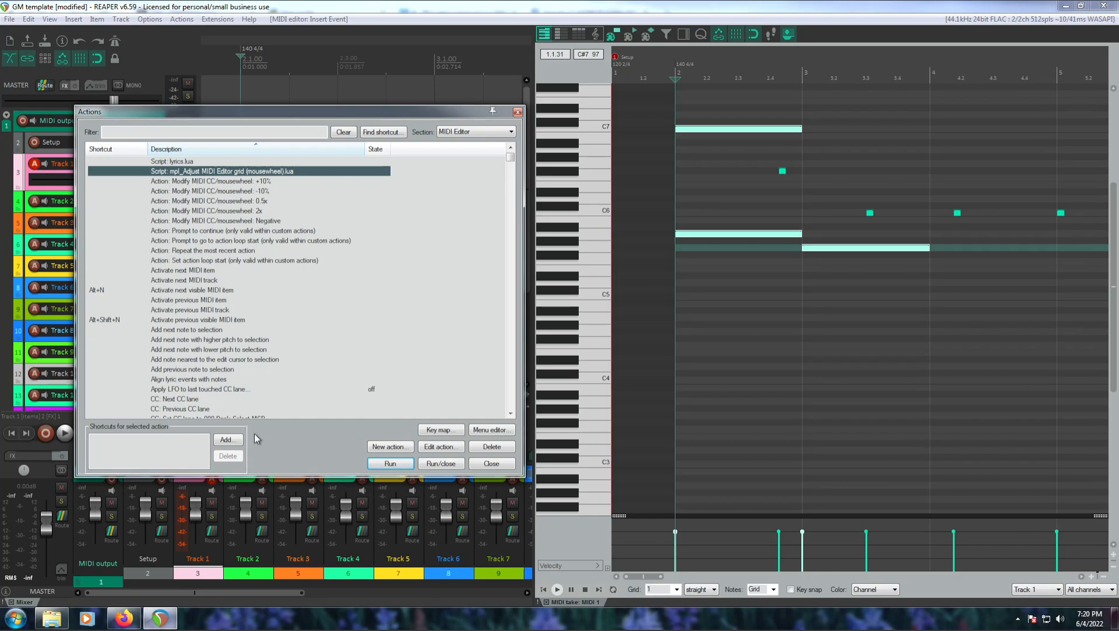
Try to assign Ctrl+Mousewheel to the grid script, declining to override the existing mapping
left_click(226, 441)
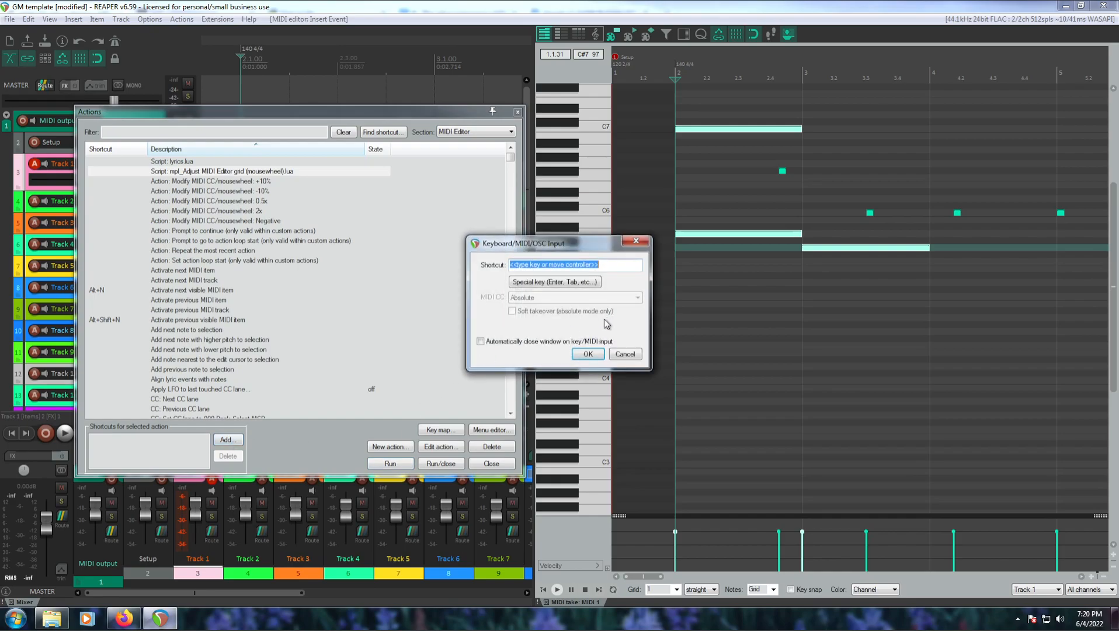
scroll(608, 324, "up", 1, "ctrl")
left_click(587, 354)
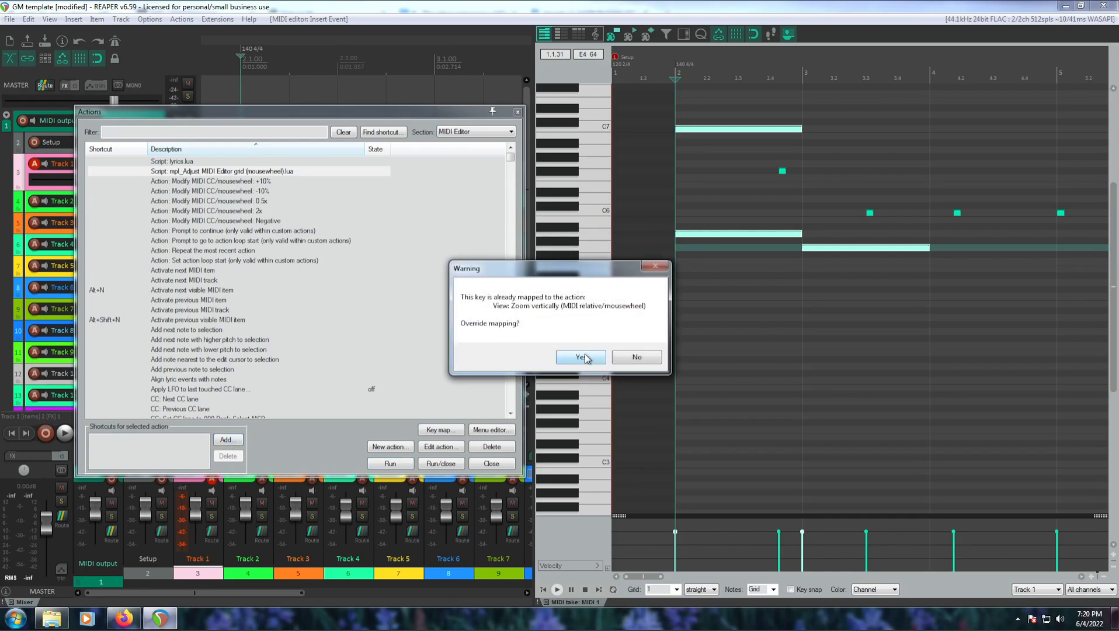
left_click(636, 357)
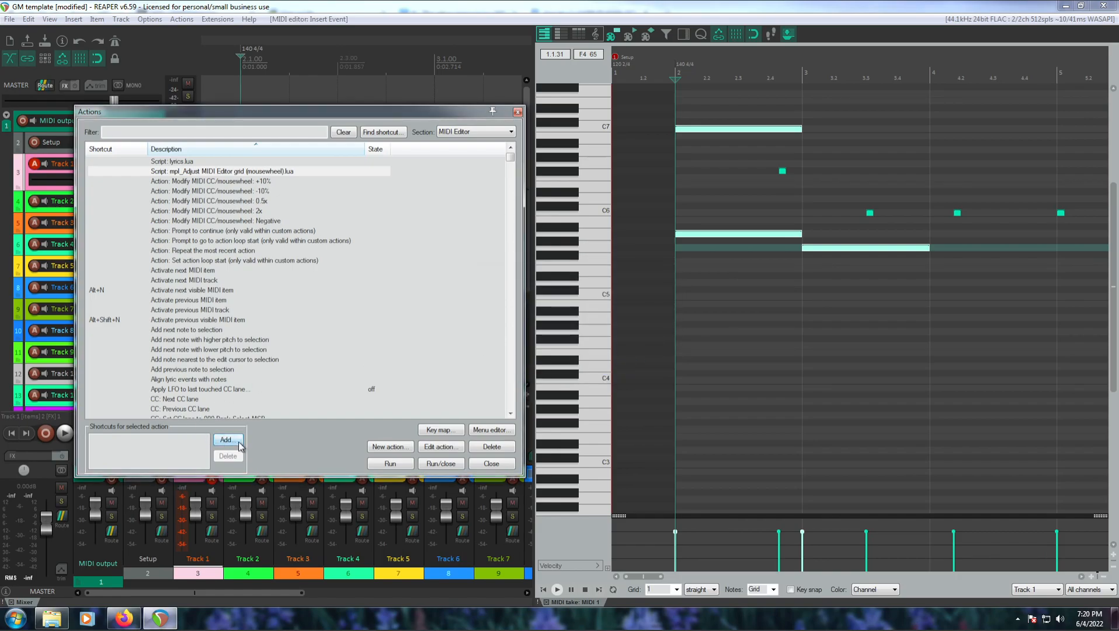
Test the existing mousewheel zooming in the piano roll, both with and without Ctrl
left_click(631, 317)
scroll(891, 336, "up", 2)
scroll(892, 336, "up", 1, "ctrl")
scroll(892, 336, "down", 6)
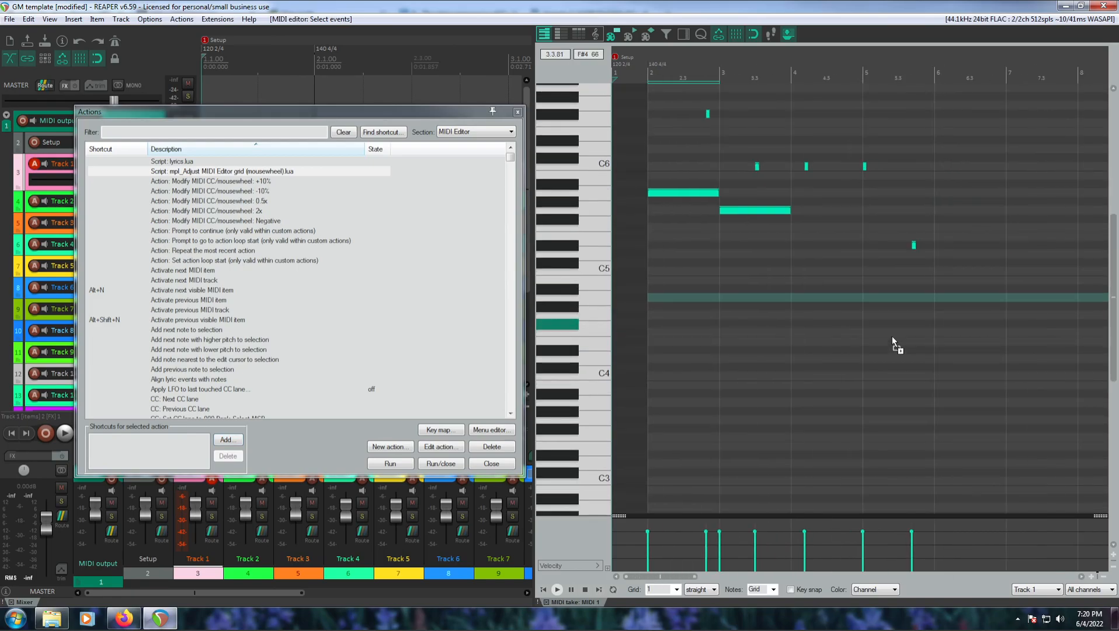
scroll(891, 336, "up", 1, "ctrl")
scroll(892, 336, "up", 3)
scroll(891, 337, "down", 6)
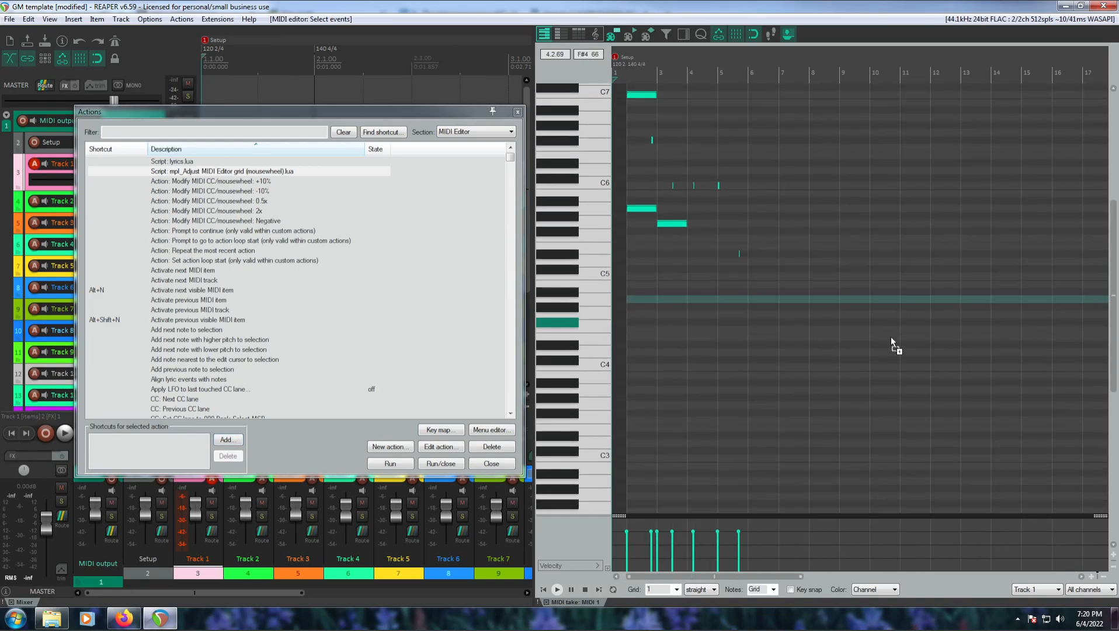
scroll(653, 252, "up", 3)
scroll(685, 253, "down", 1)
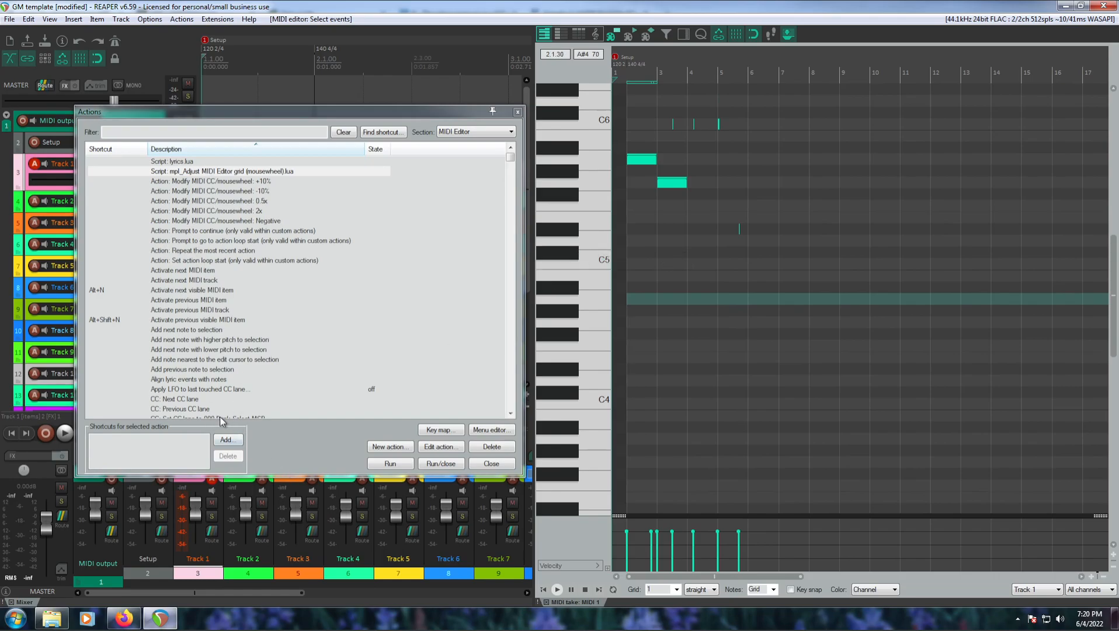
Try to assign Alt+Mousewheel to the grid script, keeping the existing horizontal scroll mapping
left_click(225, 439)
scroll(587, 326, "up", 1, "alt")
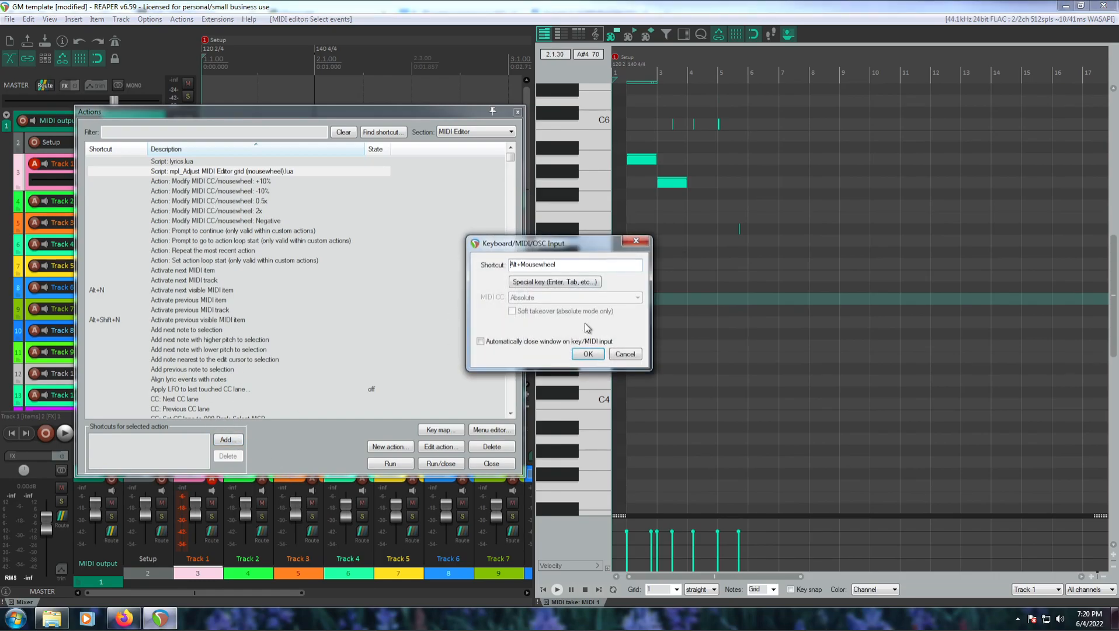
left_click(588, 353)
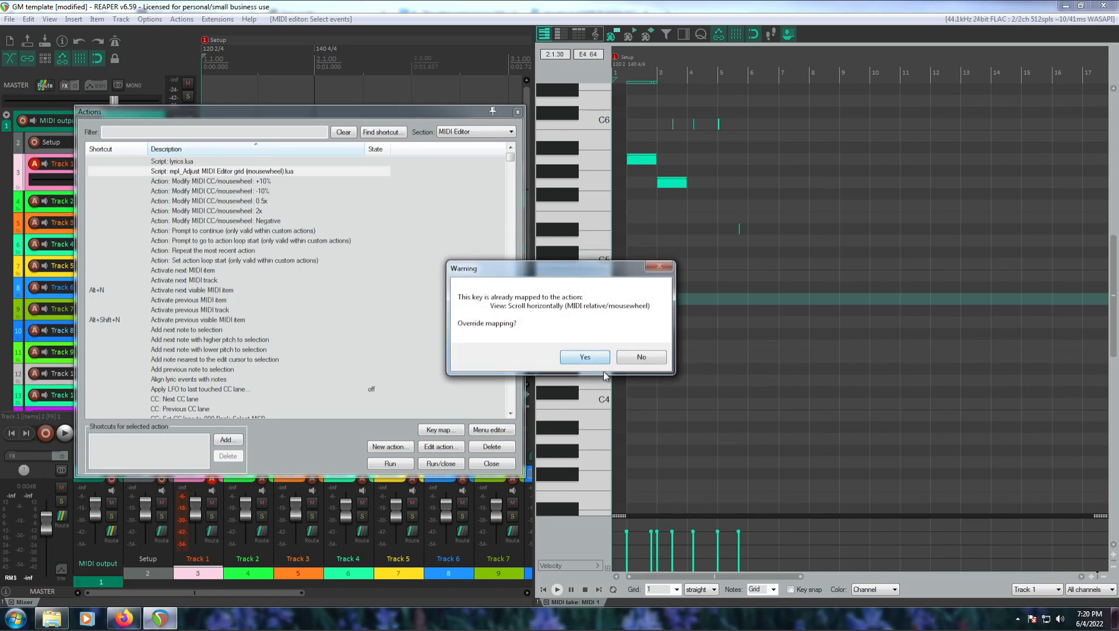
left_click(641, 357)
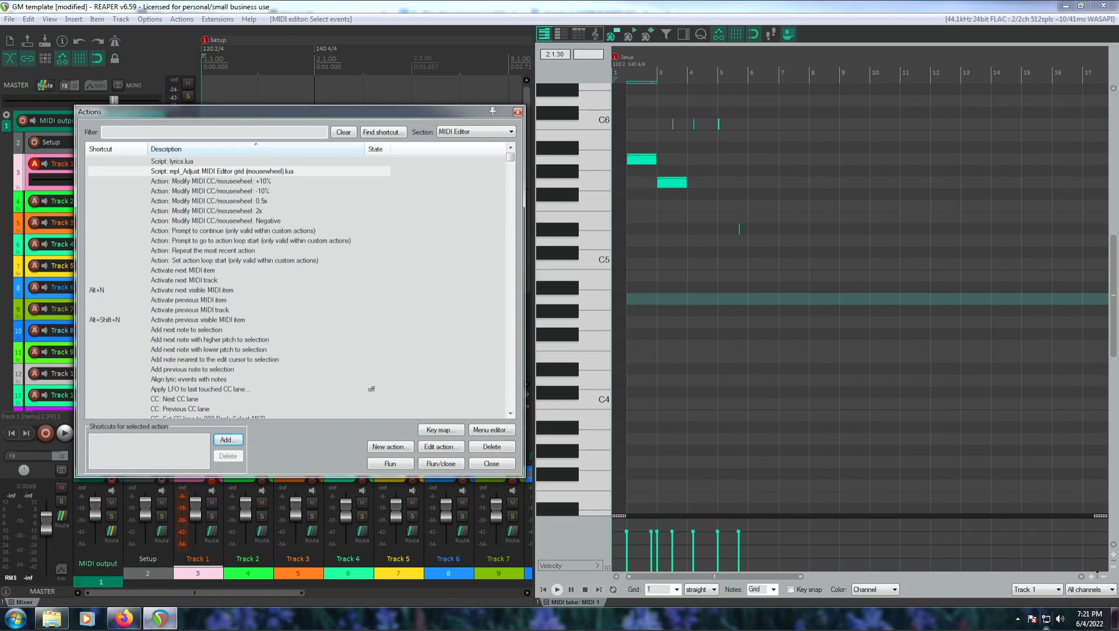
Assign Alt+Shift+Mousewheel to the mpl_Adjust MIDI Editor grid script and close the action list
left_click(227, 441)
scroll(581, 294, "down", 1, "shift")
scroll(587, 315, "down", 1)
scroll(576, 313, "down", 1, "alt")
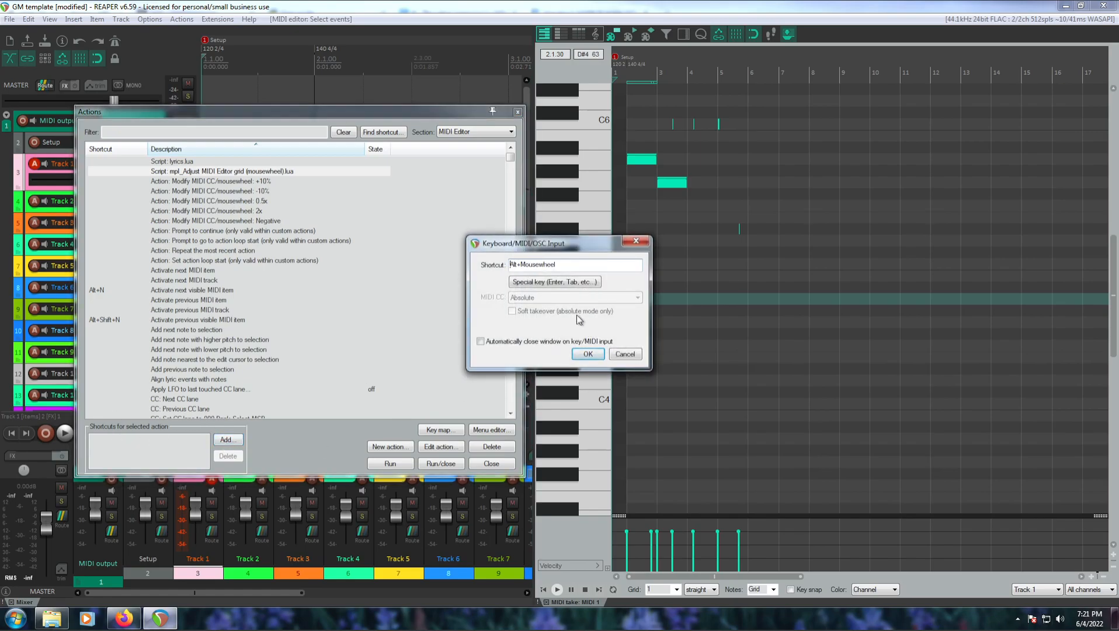
left_click(574, 284)
scroll(604, 309, "down", 1, "alt")
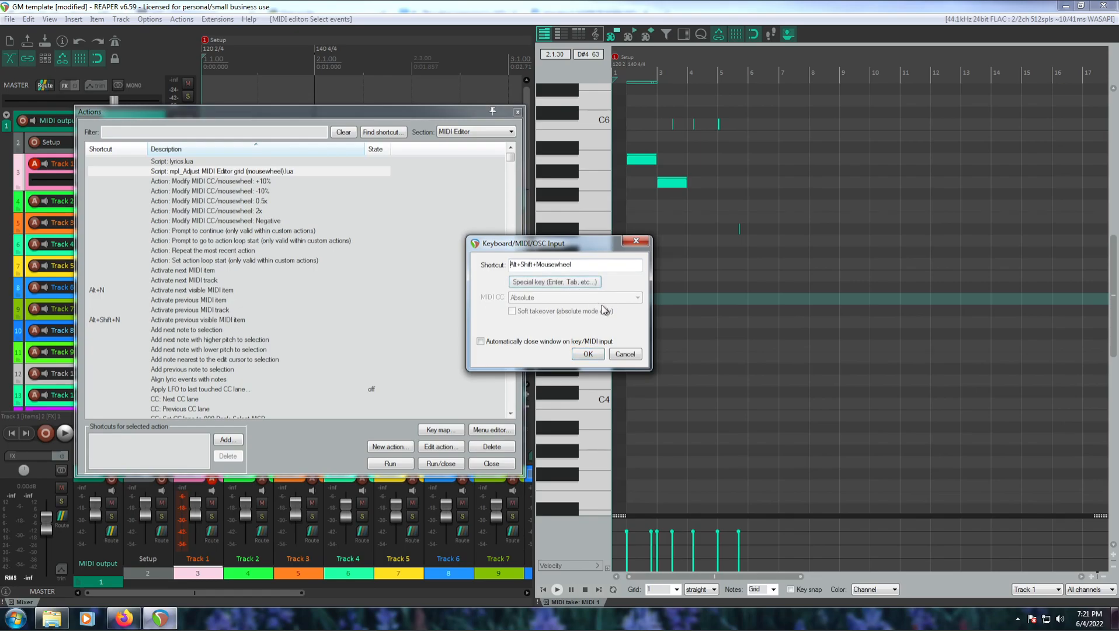
left_click(575, 285)
scroll(574, 285, "down", 1, "alt+shift")
left_click(600, 352)
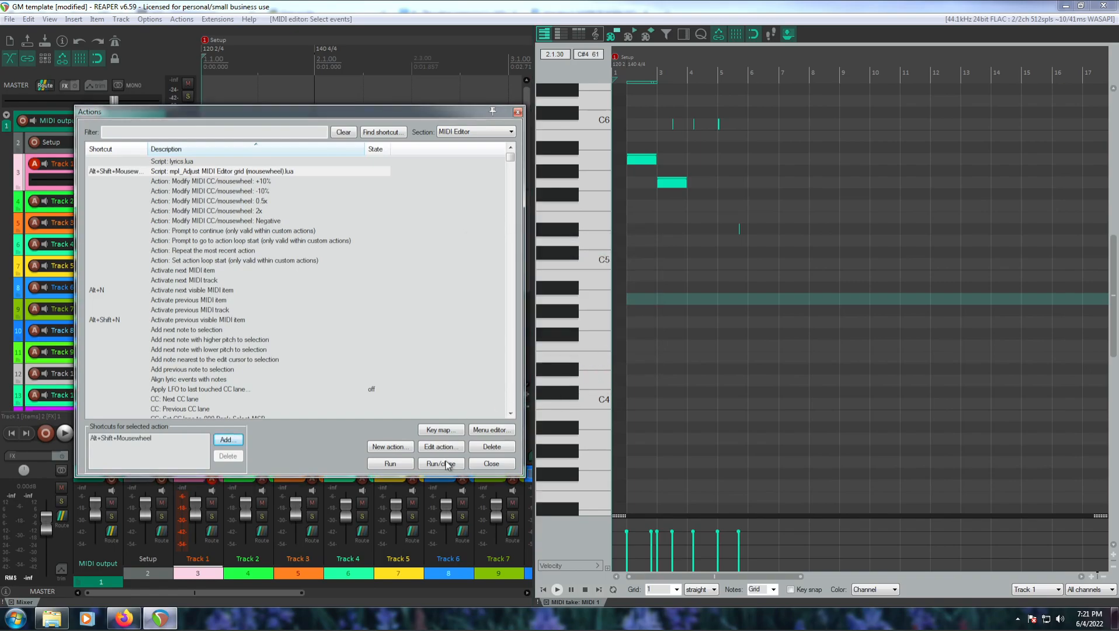
left_click(491, 463)
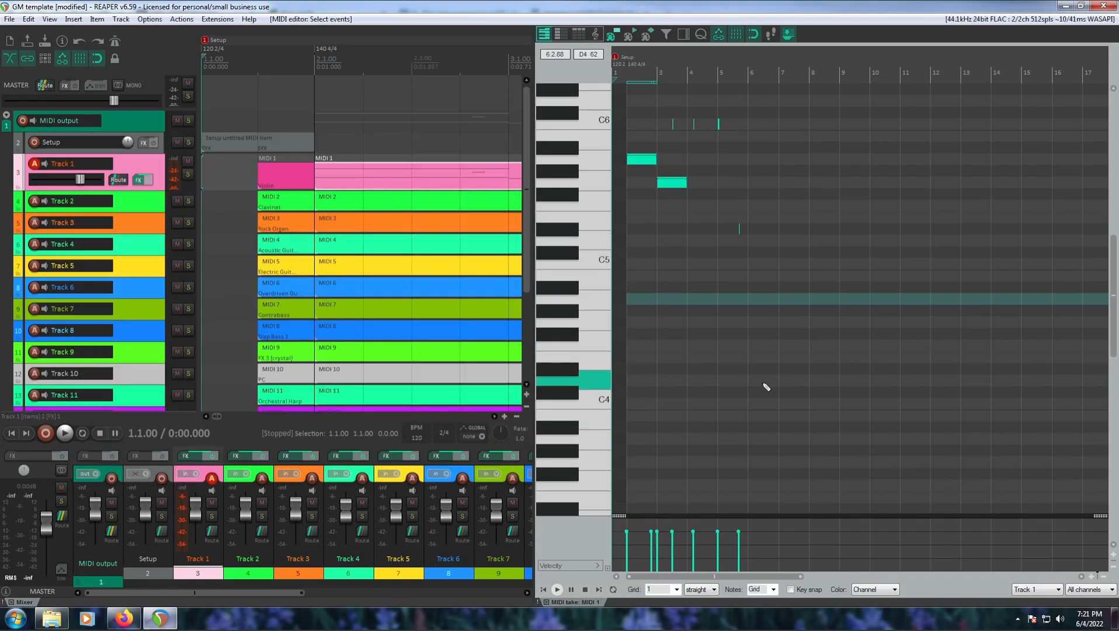
Test horizontal scrolling and mousewheel zooming in the piano roll, and return to the notes at the start of the item
scroll(750, 370, "right", 3)
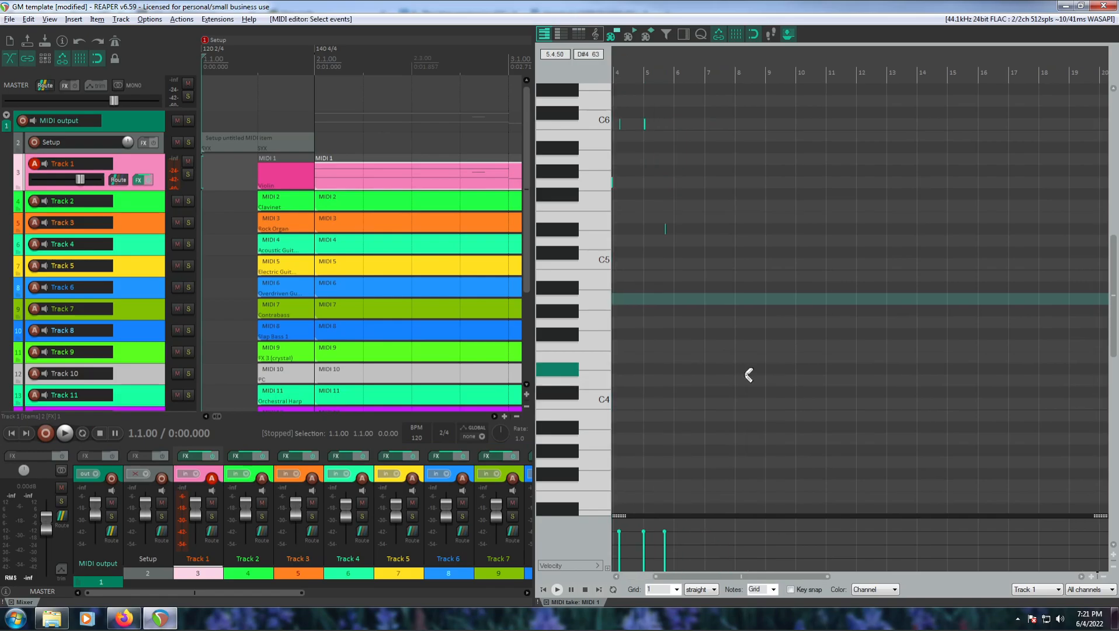
scroll(747, 373, "down", 4)
scroll(680, 468, "up", 4)
scroll(680, 468, "right", 5)
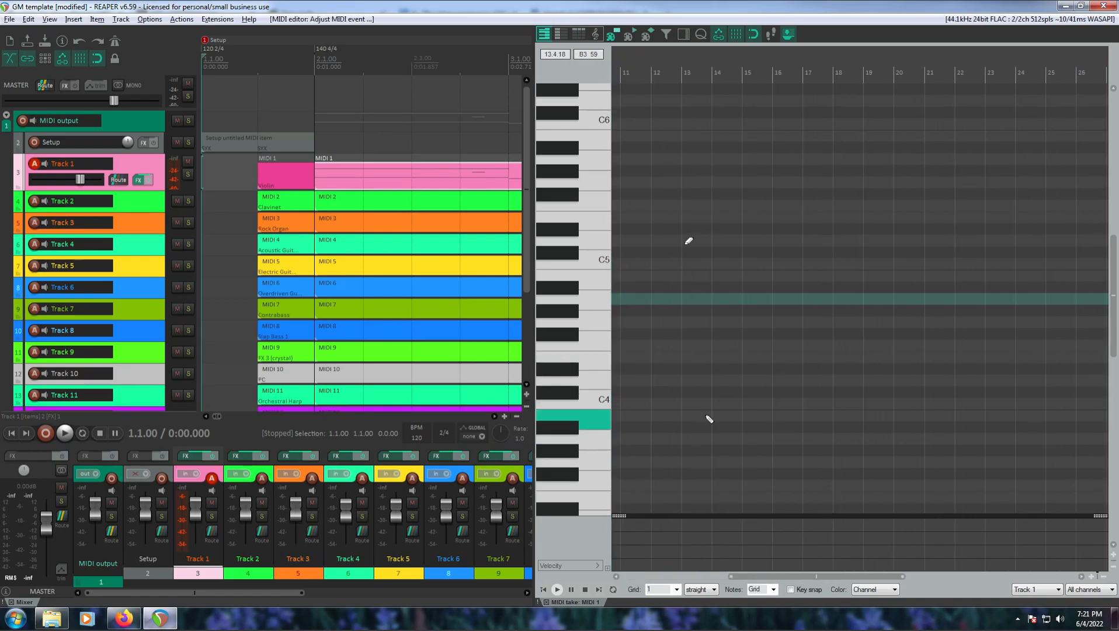
scroll(703, 304, "up", 3)
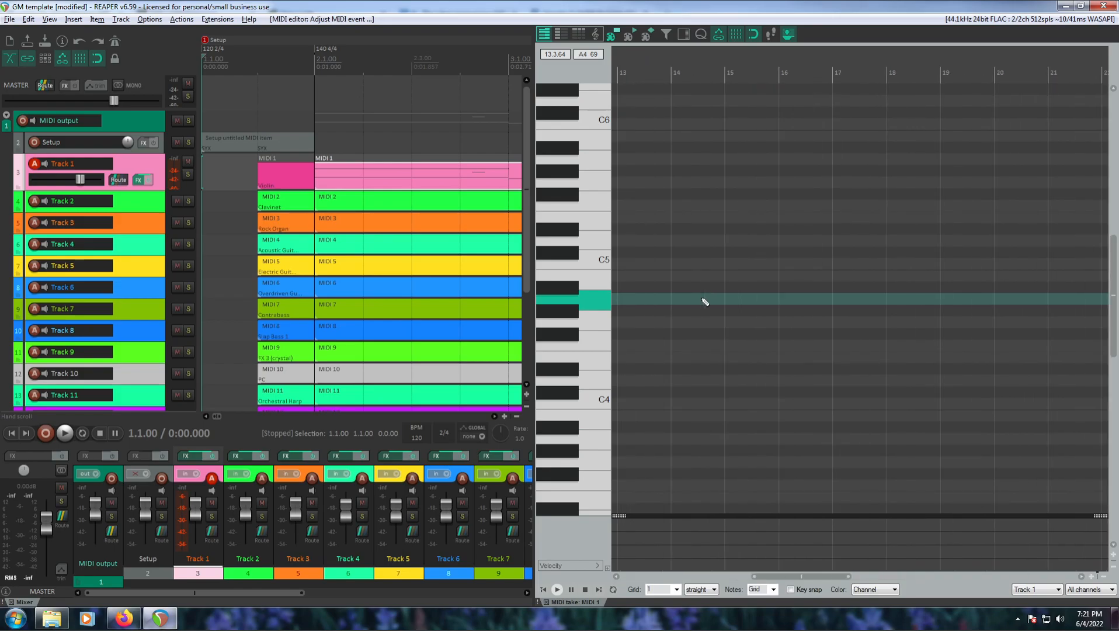
left_click_drag(770, 577, 664, 578)
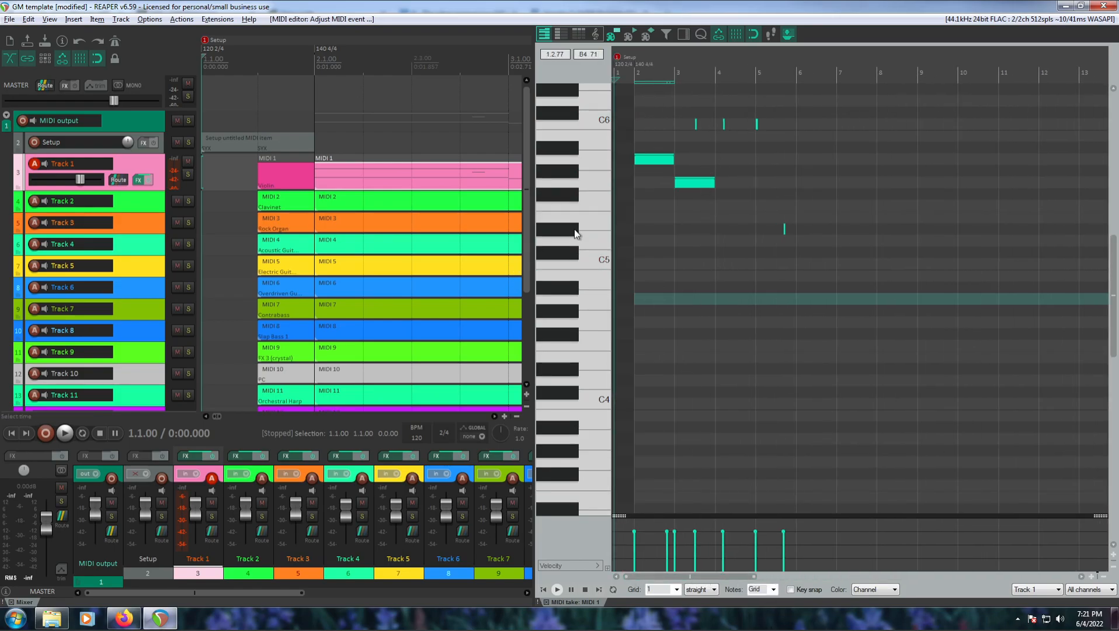
Set the piano roll's grid division to 1/16
scroll(584, 228, "up", 2)
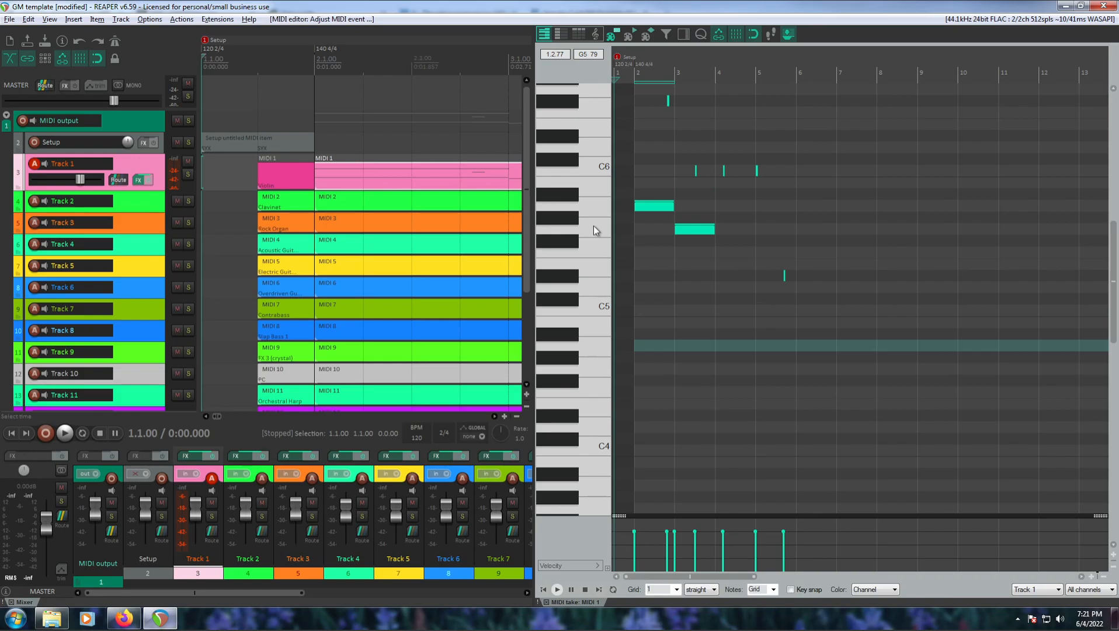
left_click(676, 589)
left_click(660, 533)
Search the ReaPack packages for "split note", clear the filter and leave the package browser without installing anything
left_click(182, 19)
mouse_move(217, 19)
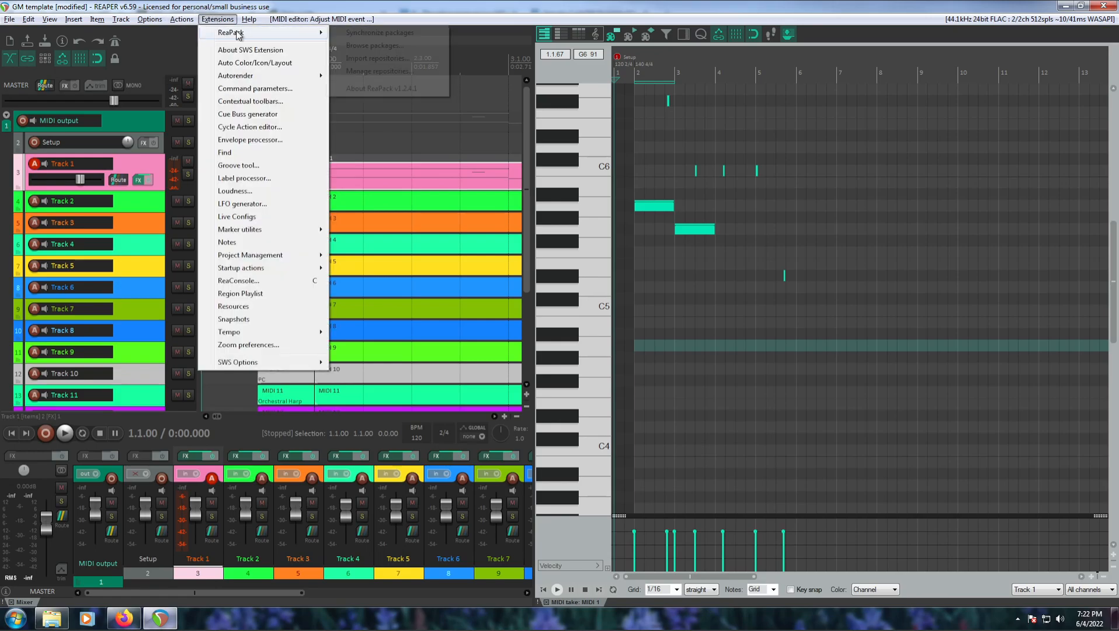
left_click(377, 46)
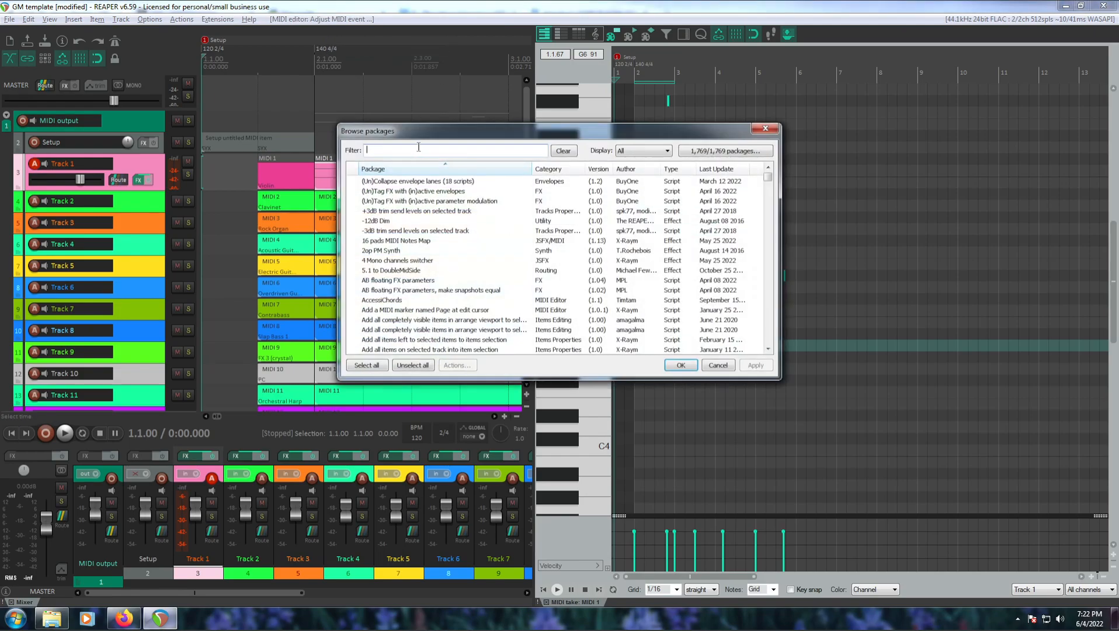
type("split note")
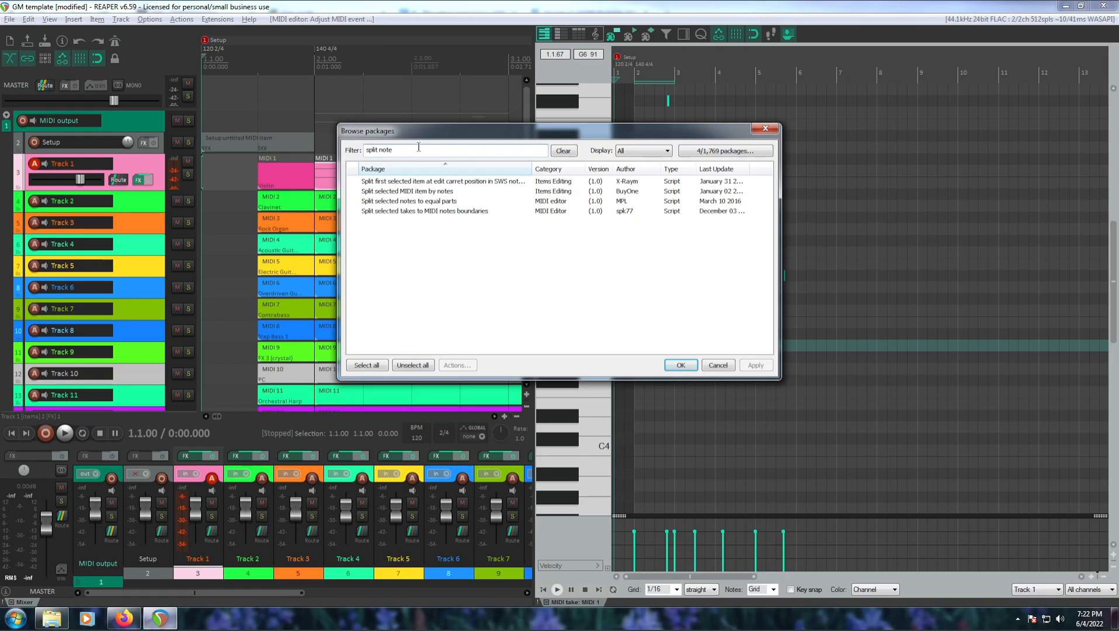
key("ctrl+a")
key("BackSpace")
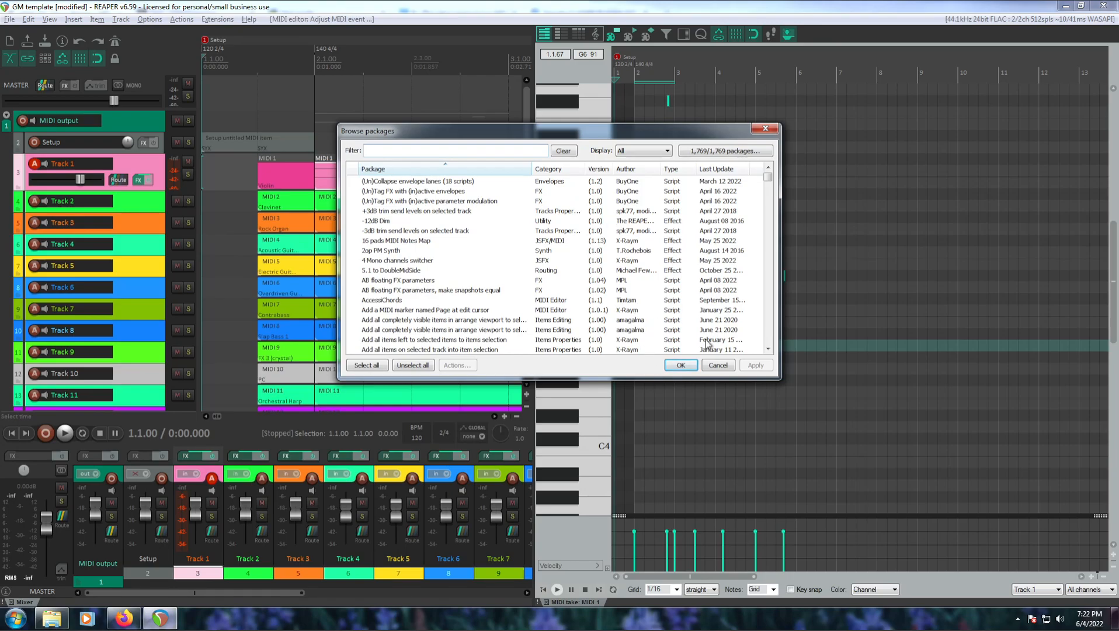
left_click(709, 369)
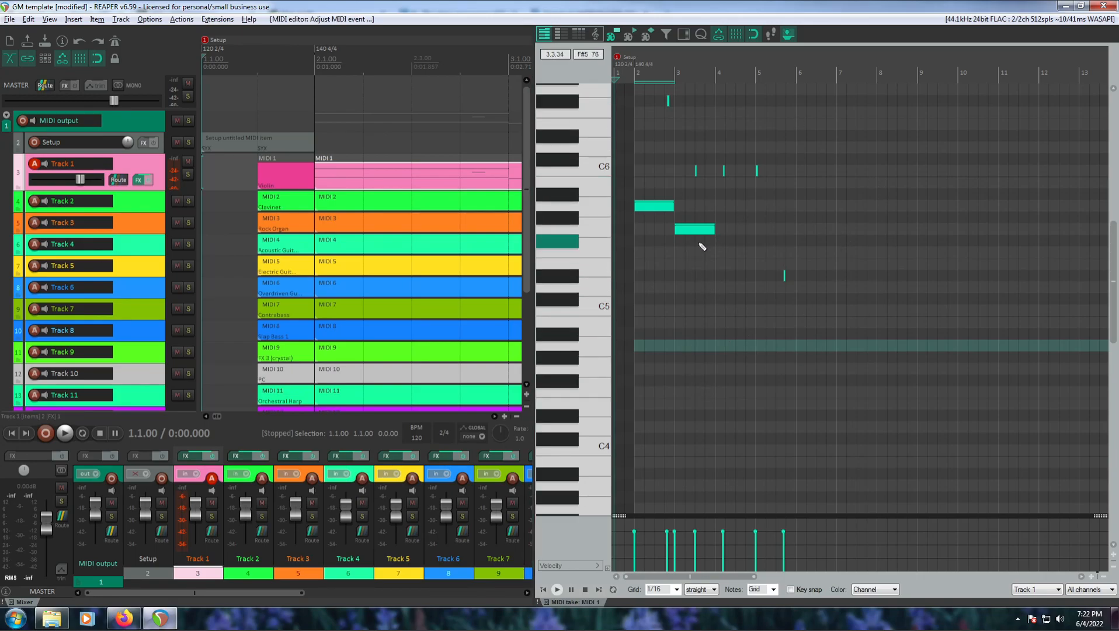
Widen the track control panel and examine the routing settings of Track 1
scroll(716, 228, "up", 3)
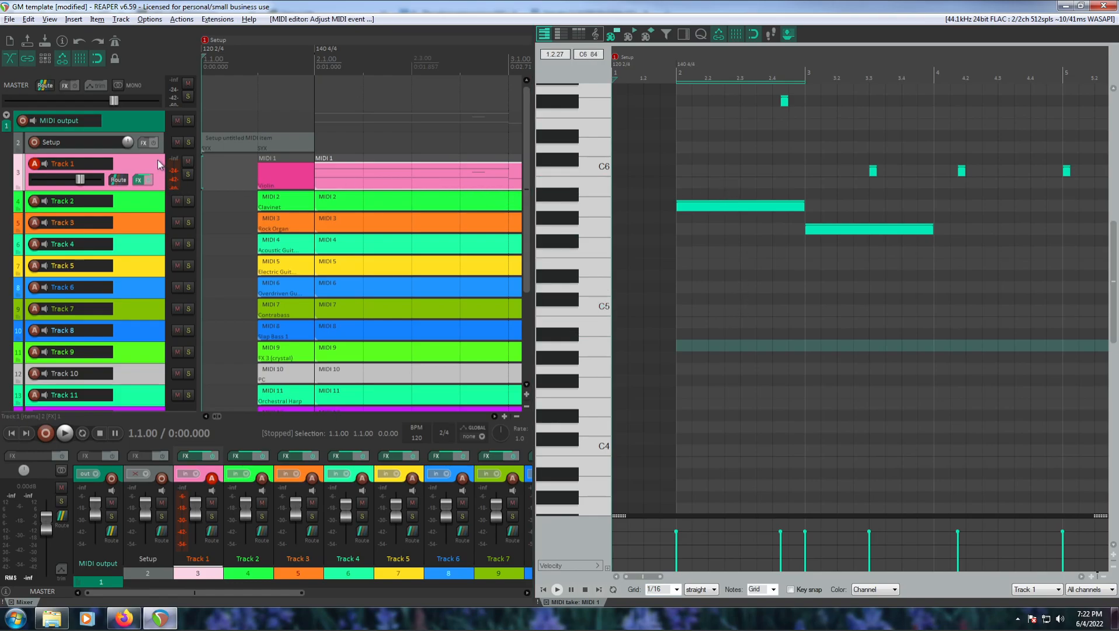
left_click_drag(200, 169, 351, 169)
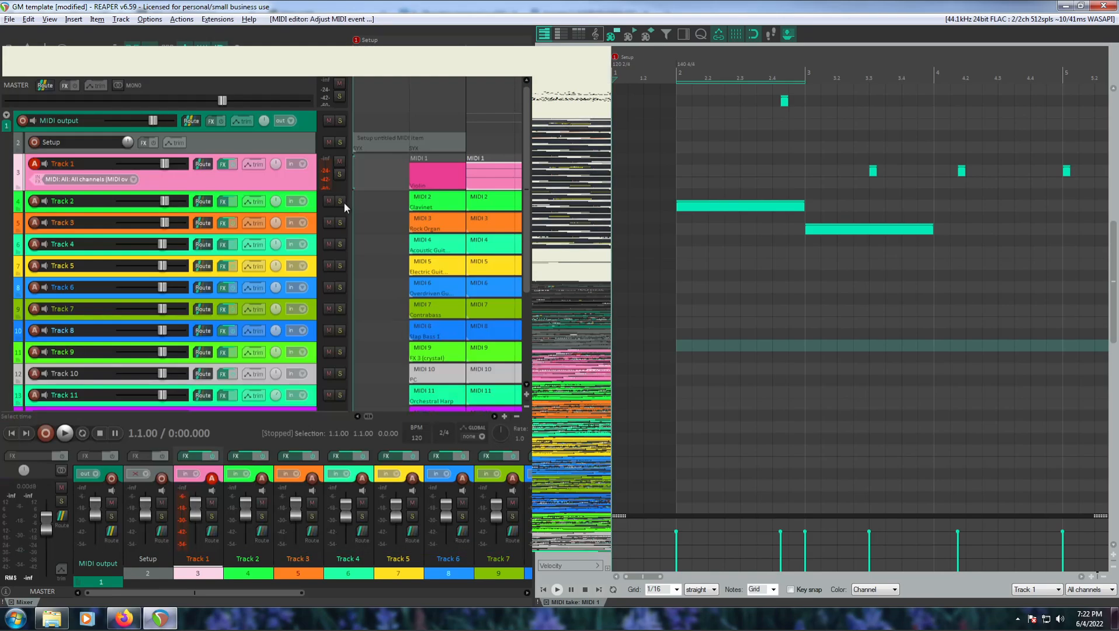
left_click(199, 164)
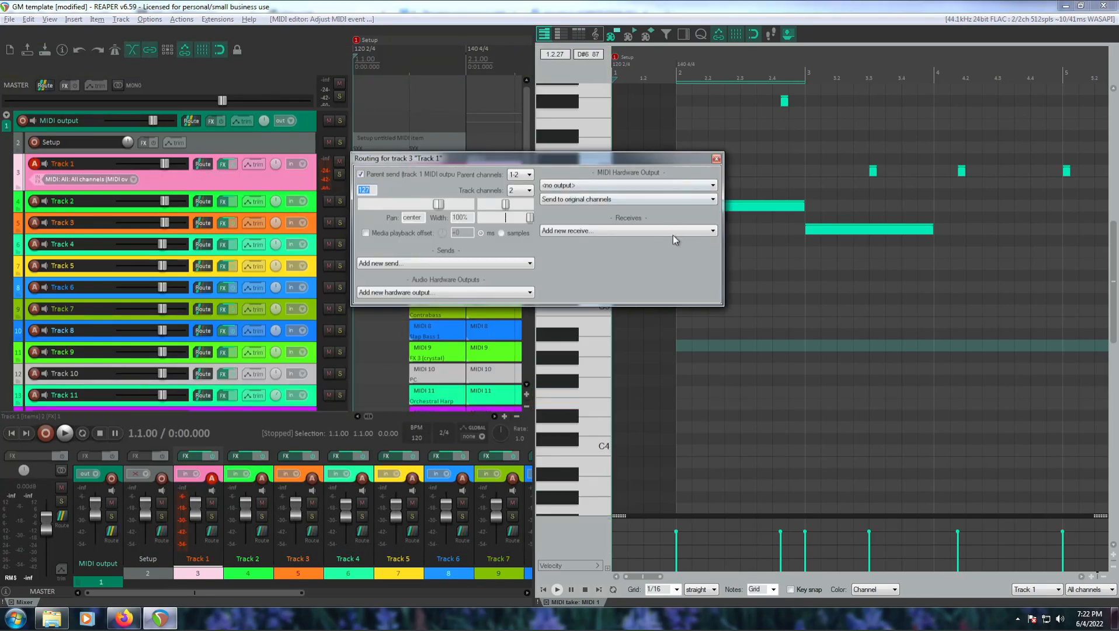
left_click(716, 160)
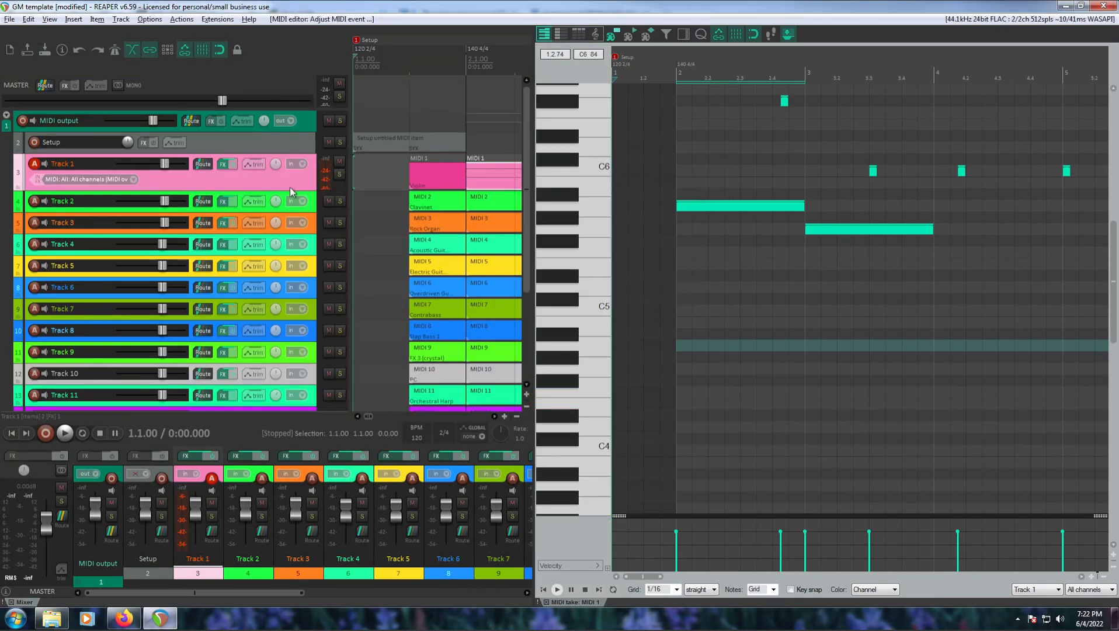
Look through the track options available for Track 2, dismiss them and reselect Track 1
left_click(308, 206)
right_click(308, 206)
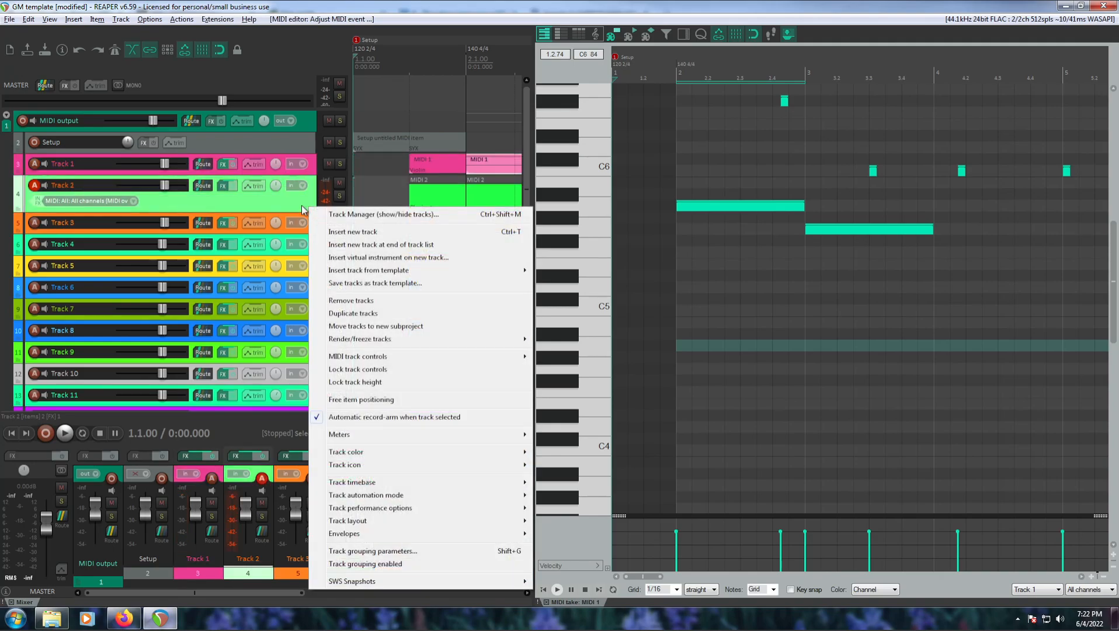
left_click(190, 204)
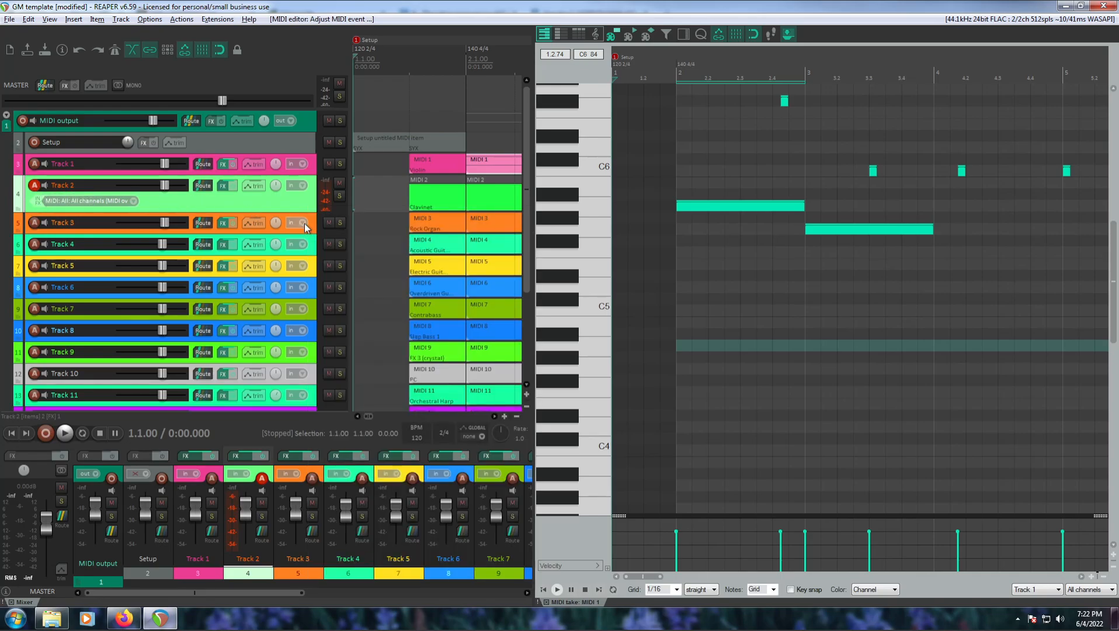
left_click(314, 166)
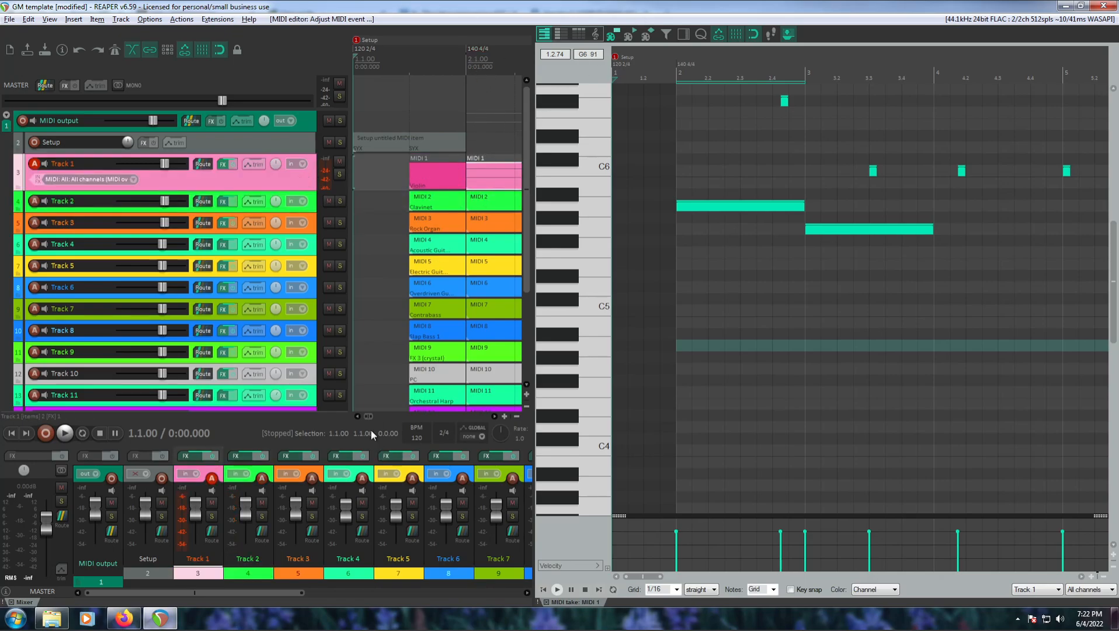
Narrow the track control panel so its controls wrap onto two rows, and widen the arrange view beside the MIDI editor
left_click_drag(370, 416, 382, 417)
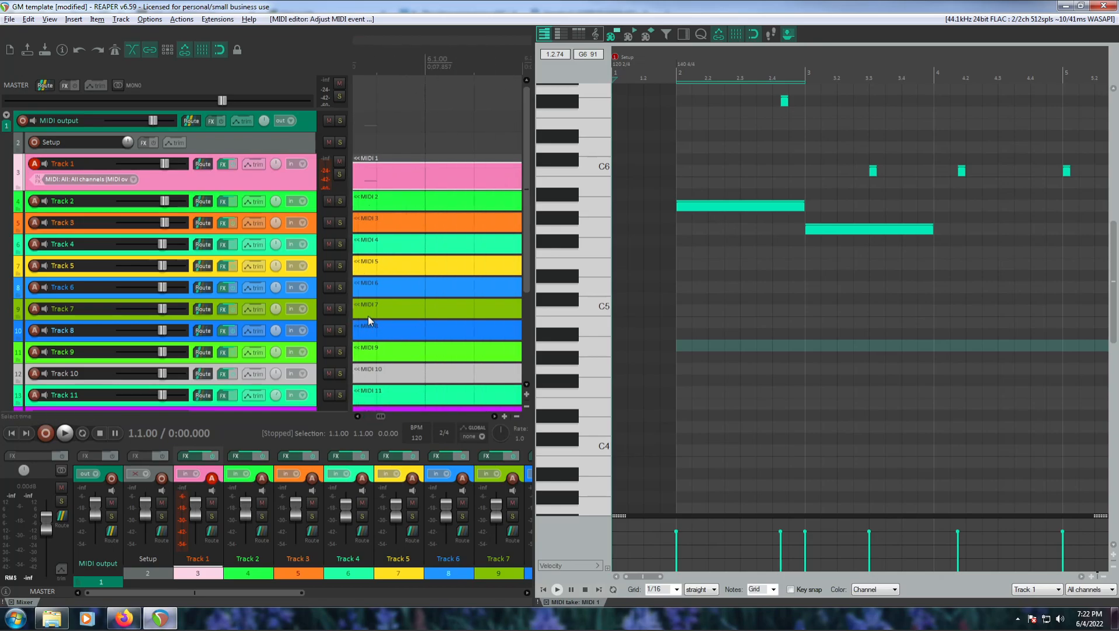
left_click_drag(354, 297, 291, 297)
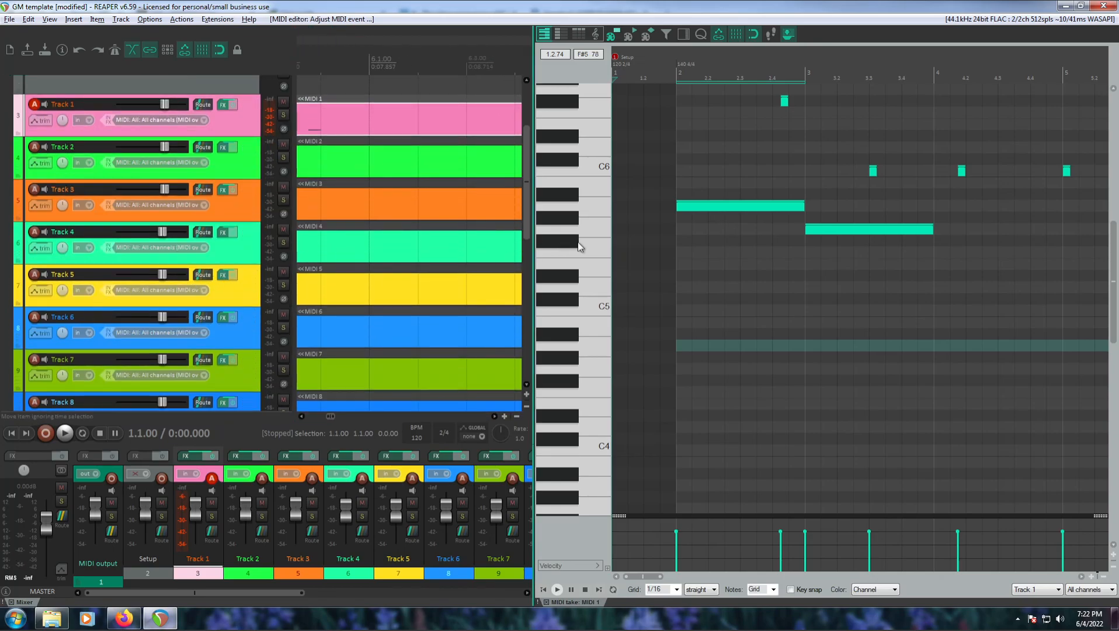
left_click_drag(533, 239, 767, 233)
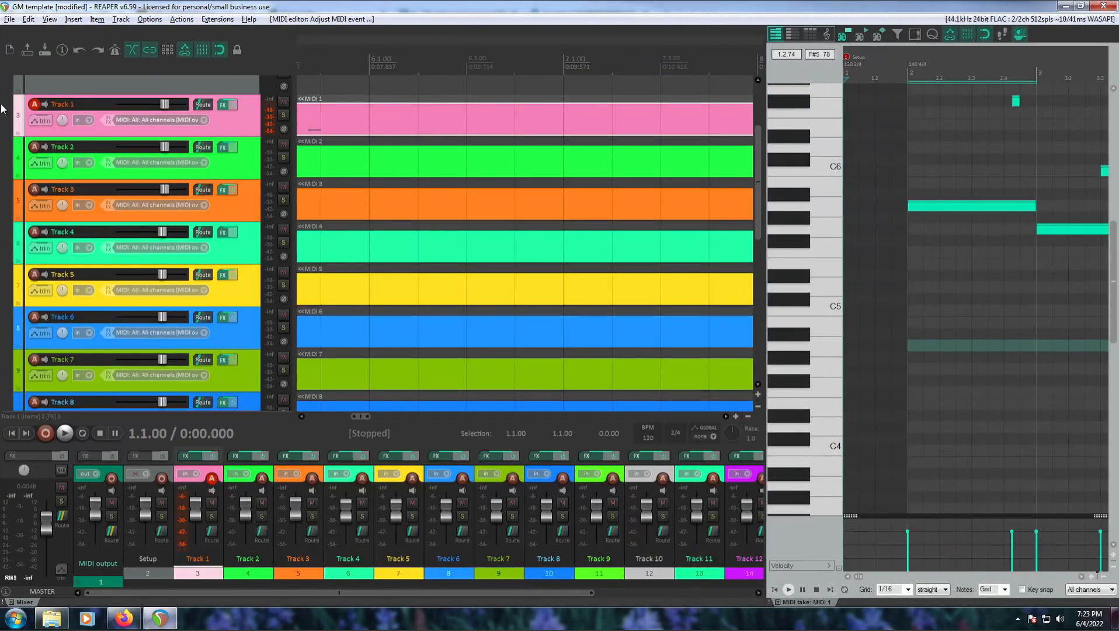
Select Track 2 and Track 3 in turn, and check which channel Track 3's MIDI input is mapped to
left_click(247, 170)
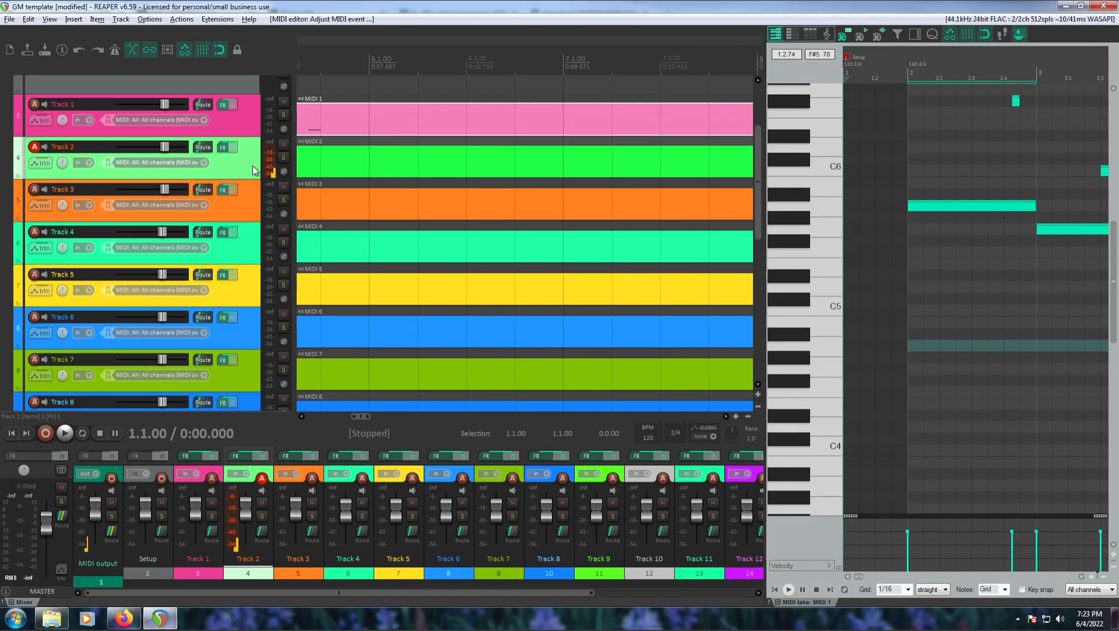
left_click(248, 215)
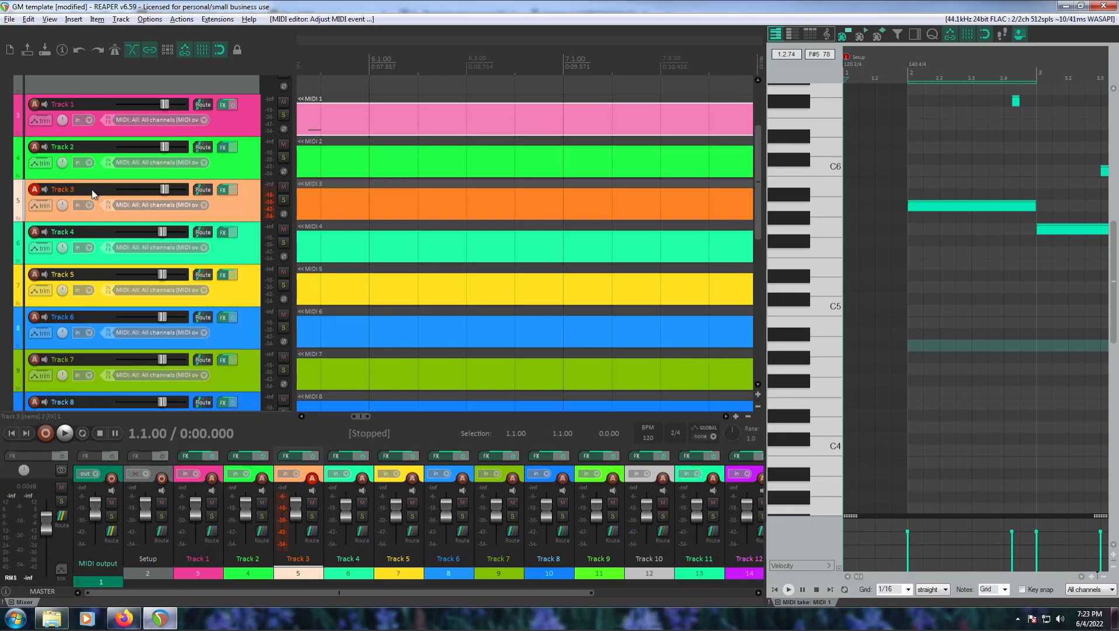
left_click(158, 206)
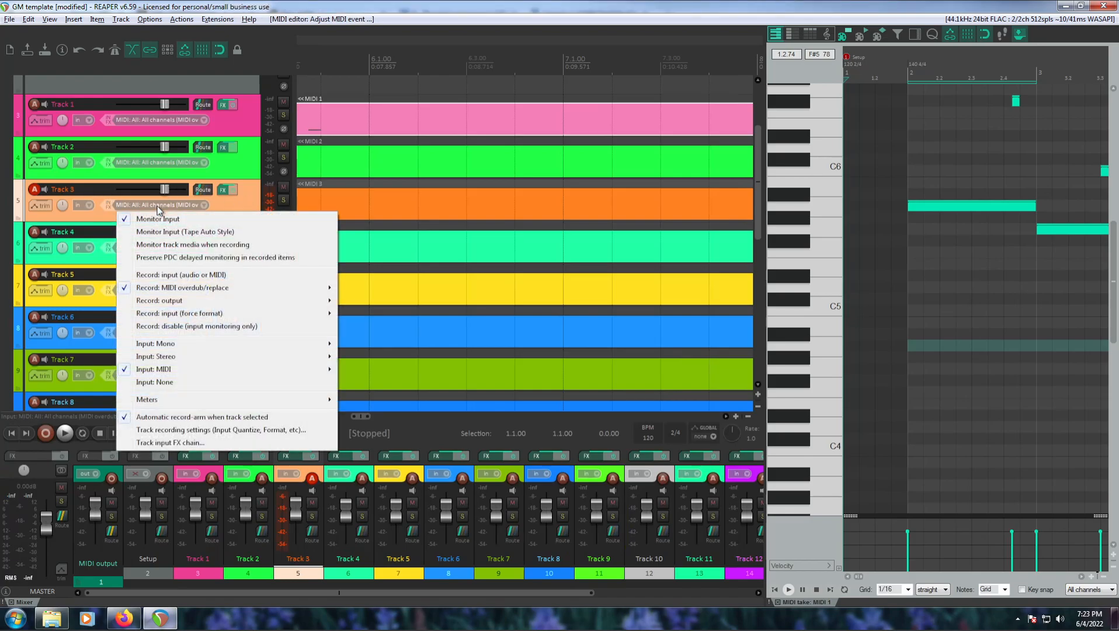
mouse_move(184, 373)
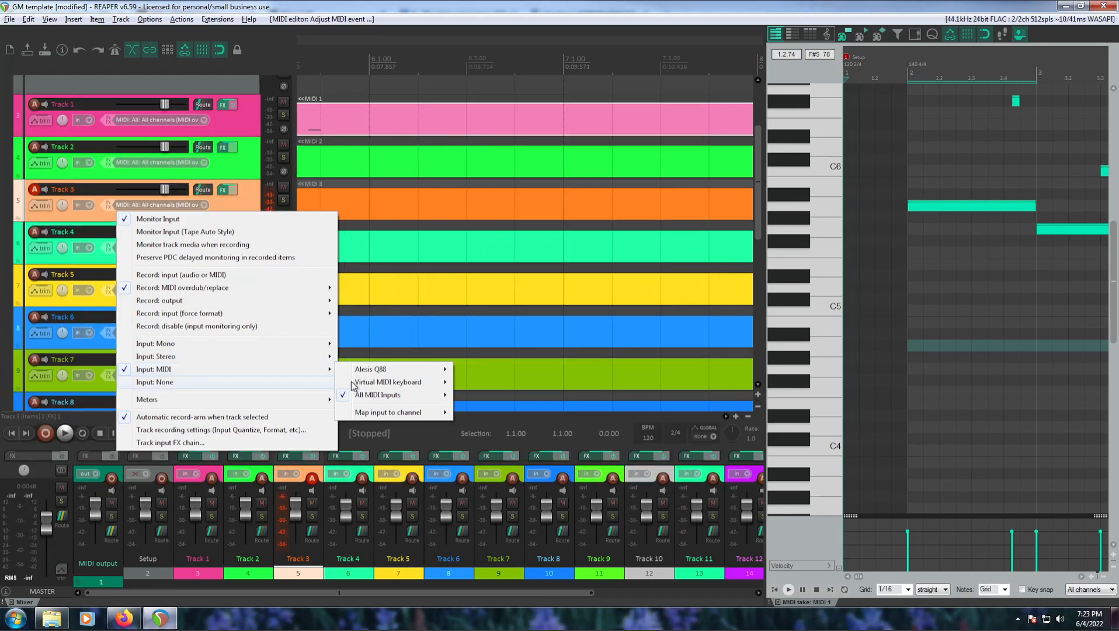
mouse_move(383, 416)
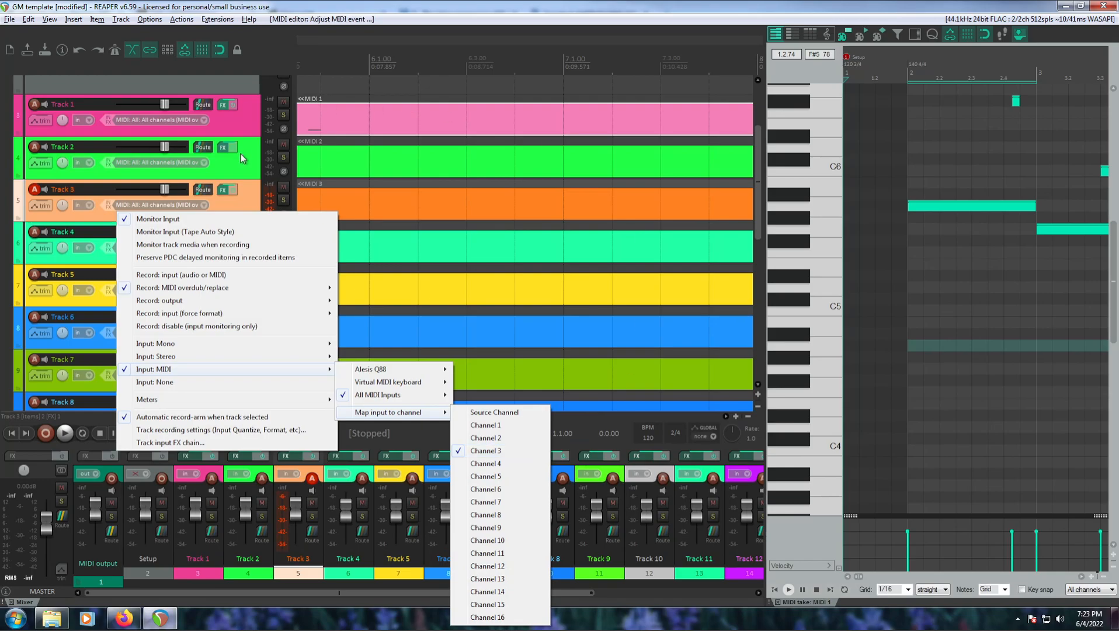
left_click(252, 203)
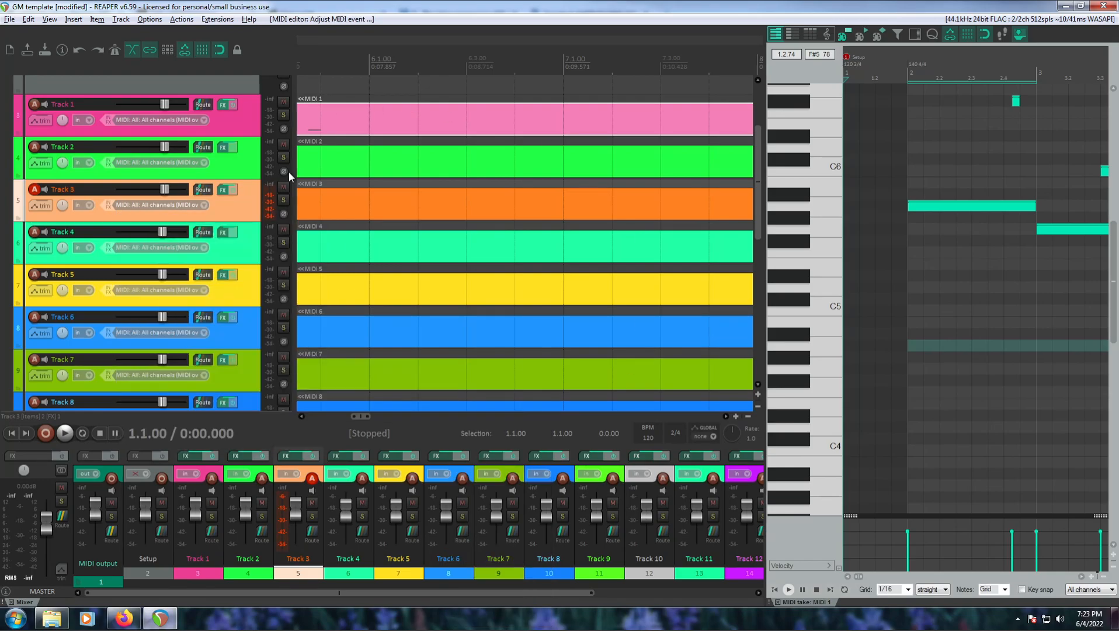
Examine the send channel in the source properties of the MIDI 3 item, and leave the properties unchanged
left_click(418, 208)
right_click(445, 202)
left_click(482, 172)
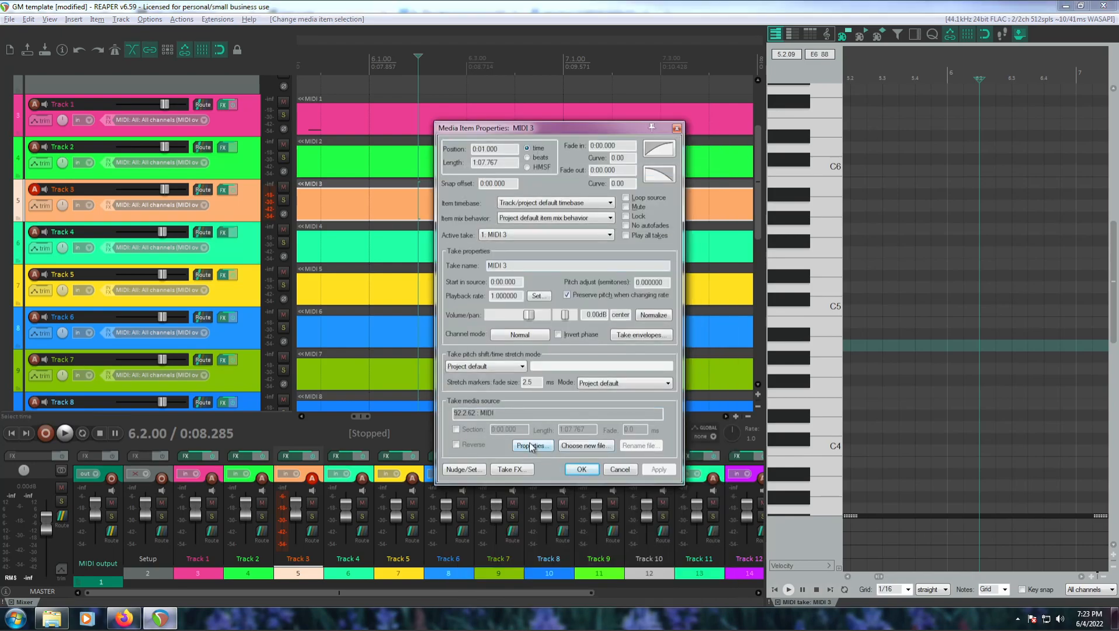
left_click(531, 446)
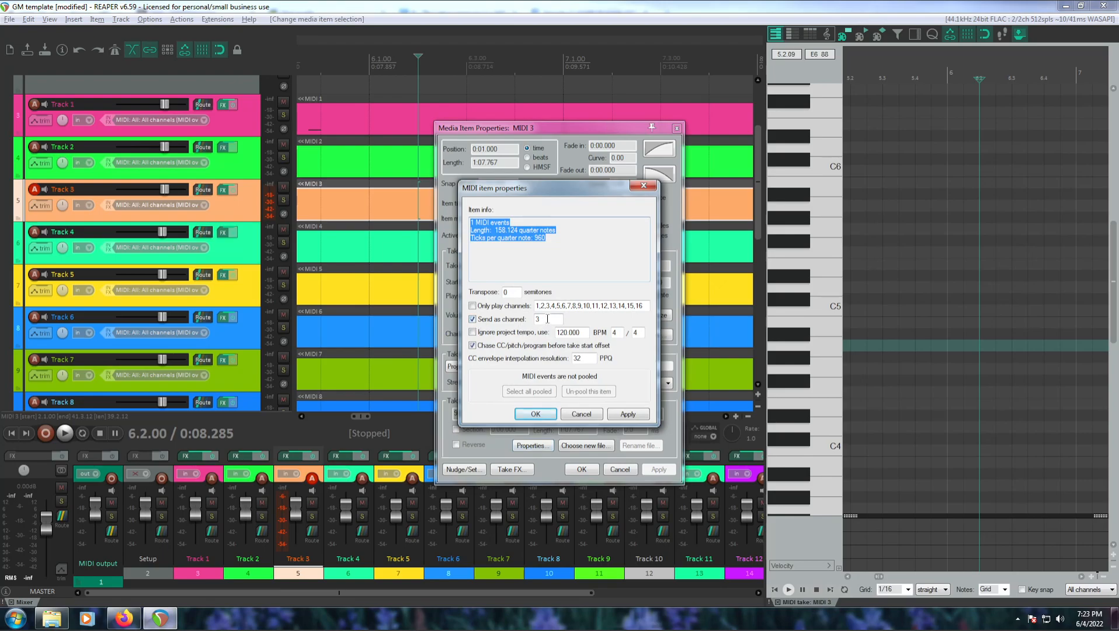
left_click(580, 414)
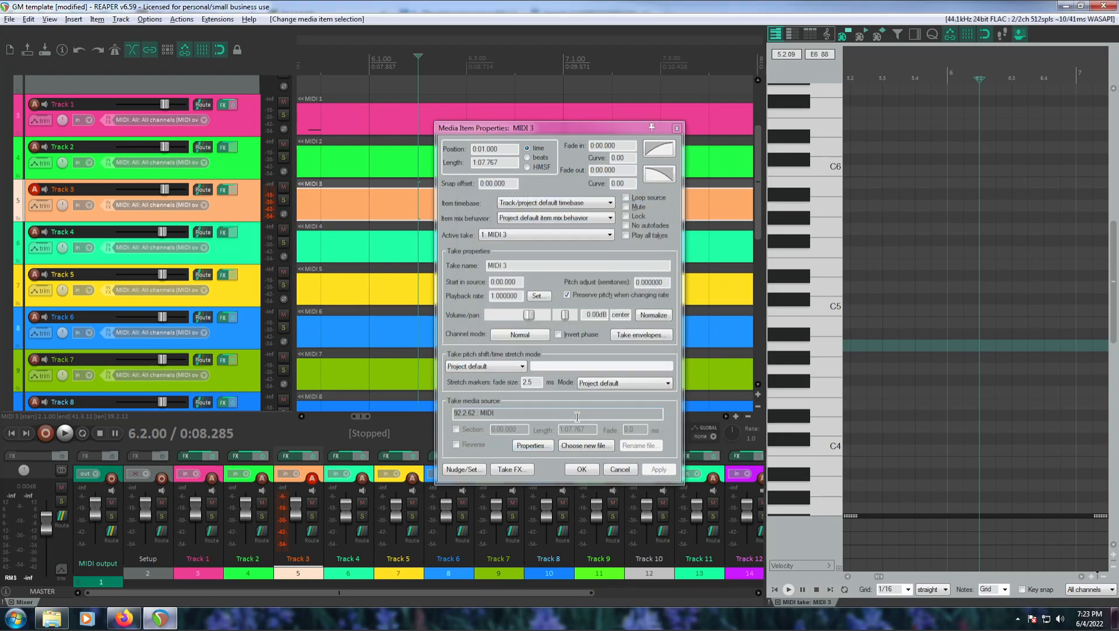
left_click(619, 470)
Open the MIDI 4 item in the piano roll and insert D#5, F5 and A5 as short ascending notes in measure 2
left_click(342, 247)
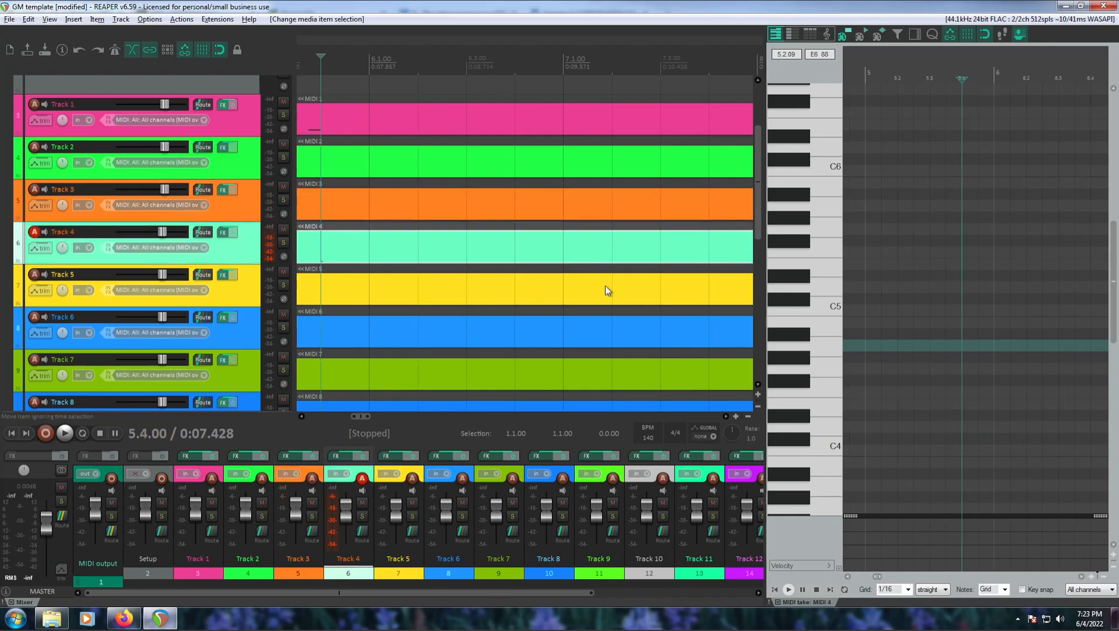
left_click_drag(878, 576, 837, 576)
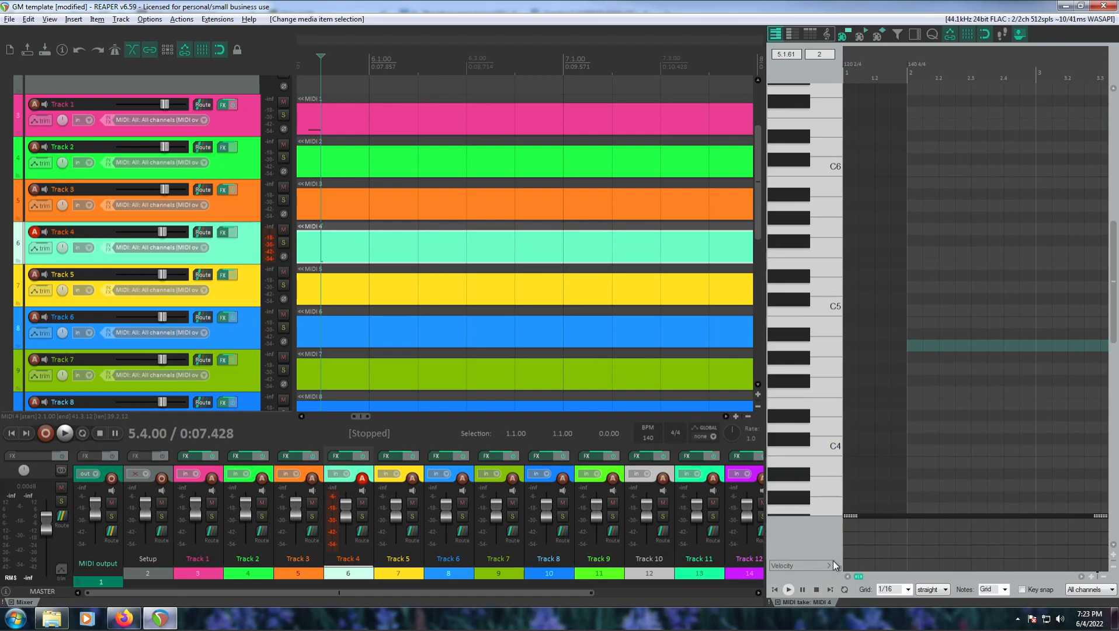
left_click(919, 275)
left_click(942, 253)
left_click(975, 206)
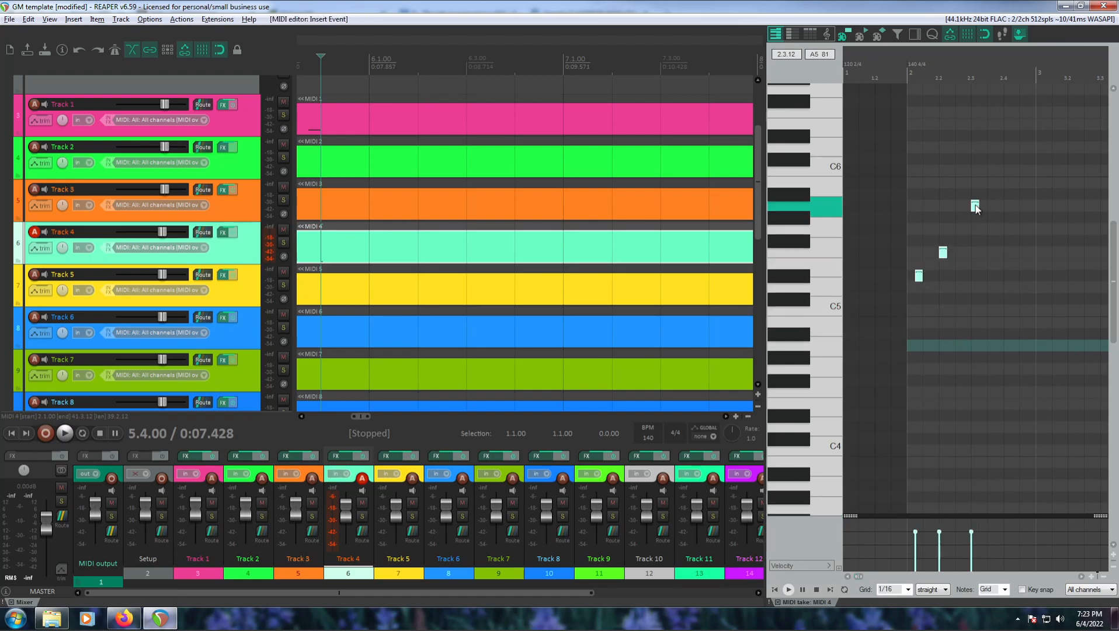
Switch the MIDI editor to the event list to check the channel of the new notes, and select the MIDI 3 item
left_click(810, 34)
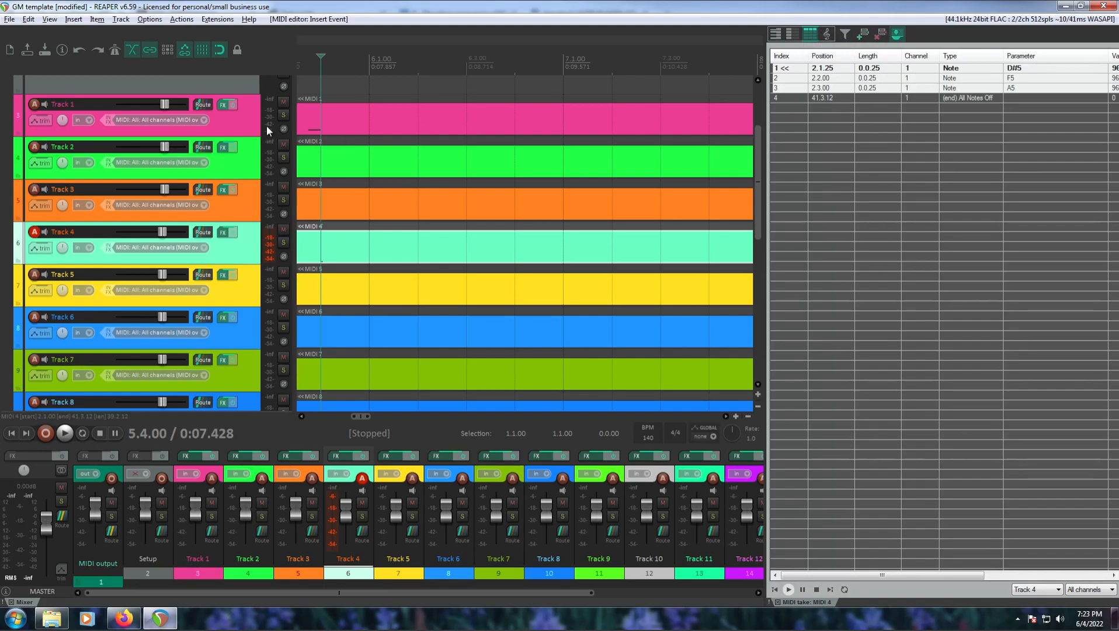
scroll(382, 122, "up", 5)
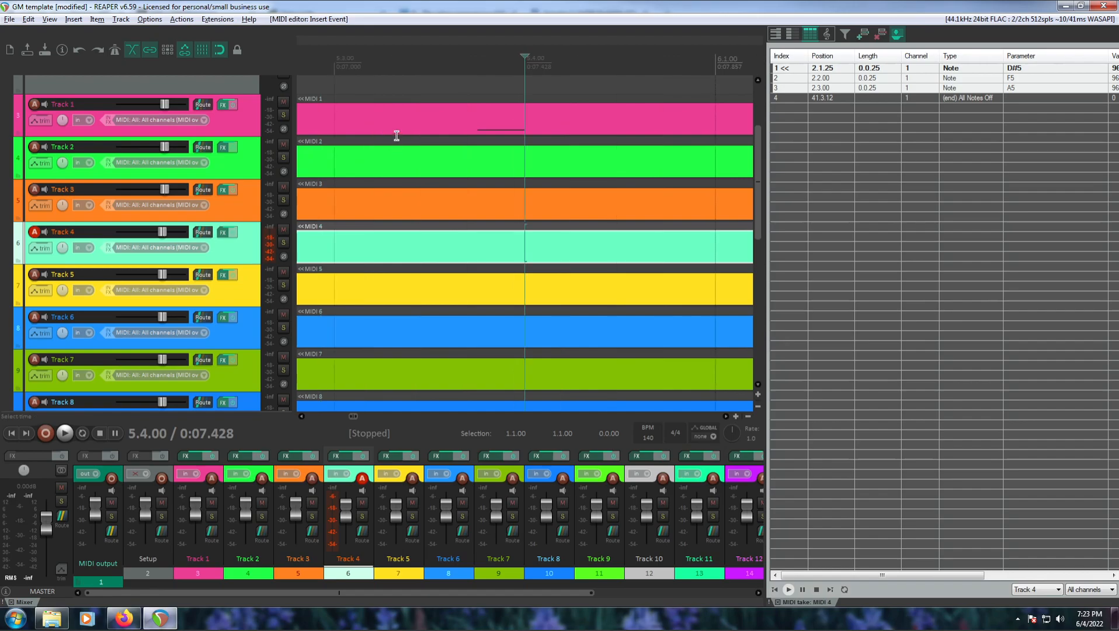
left_click(383, 206)
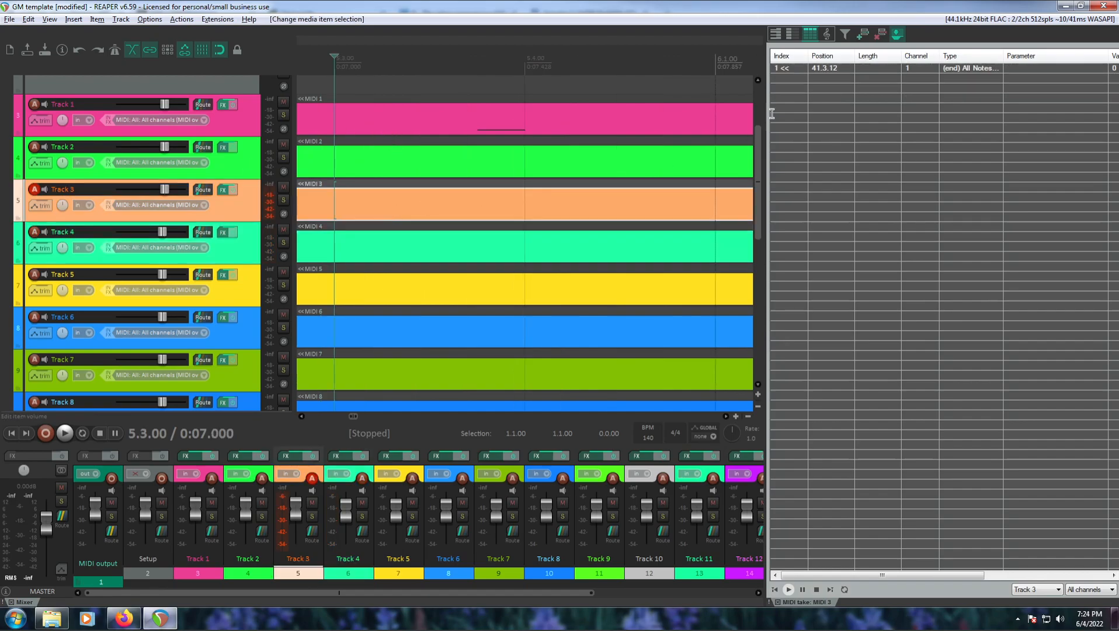
Insert G#5, G5 and F5 as short descending notes from the start of measure 2 in the MIDI 3 item's piano roll
left_click(775, 33)
left_click(910, 217)
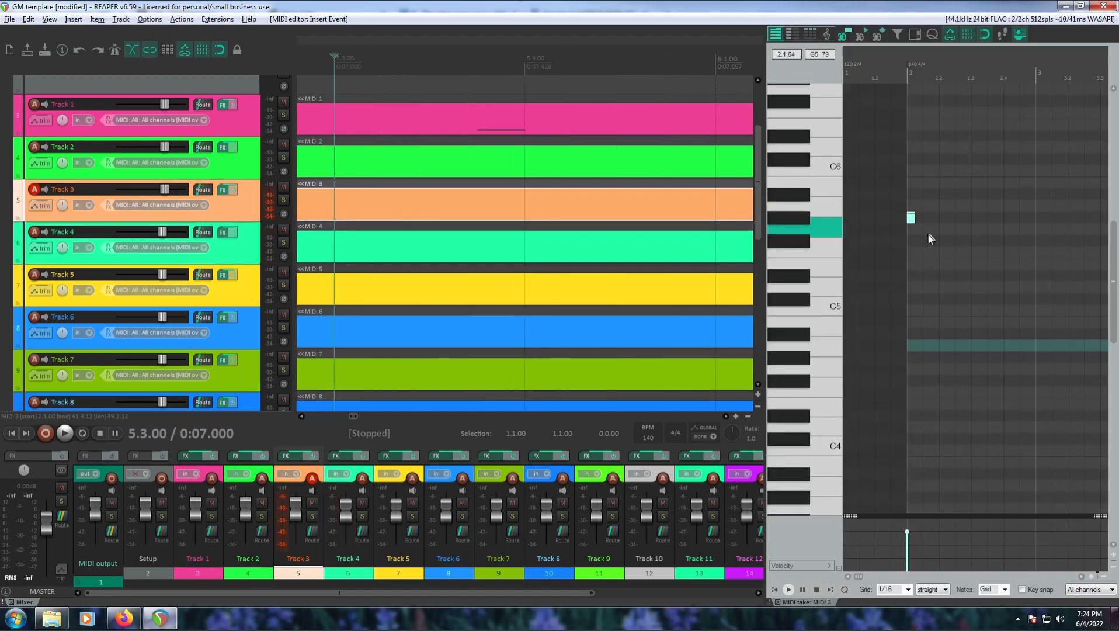
left_click(926, 229)
left_click(942, 252)
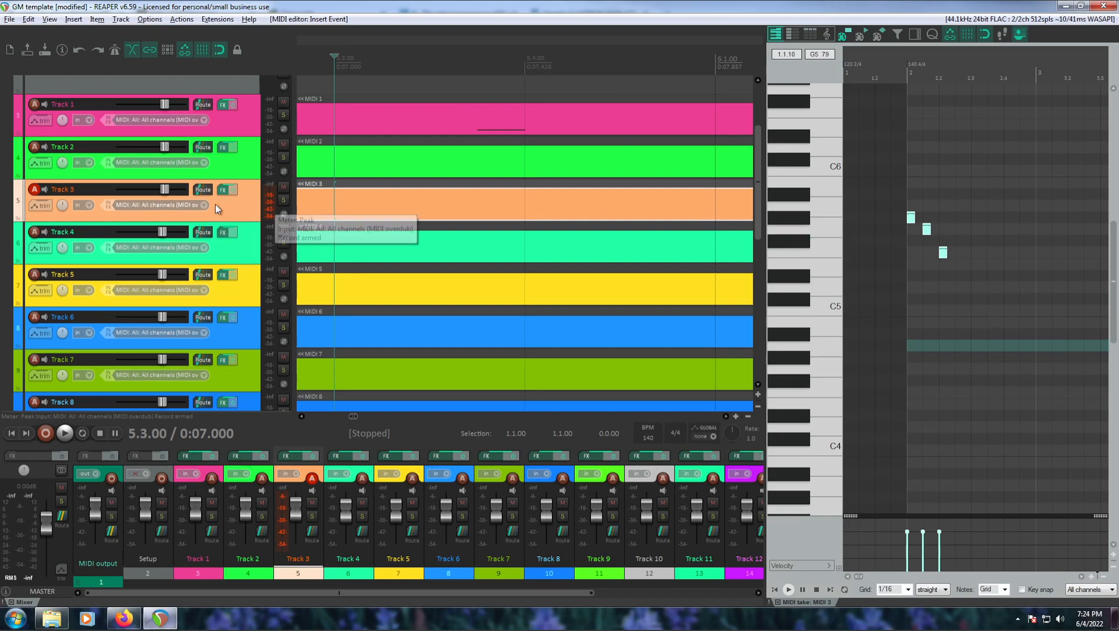
Set the three new notes of the MIDI 3 item to channel 3 in the event list, and select the G#5 note
left_click(806, 35)
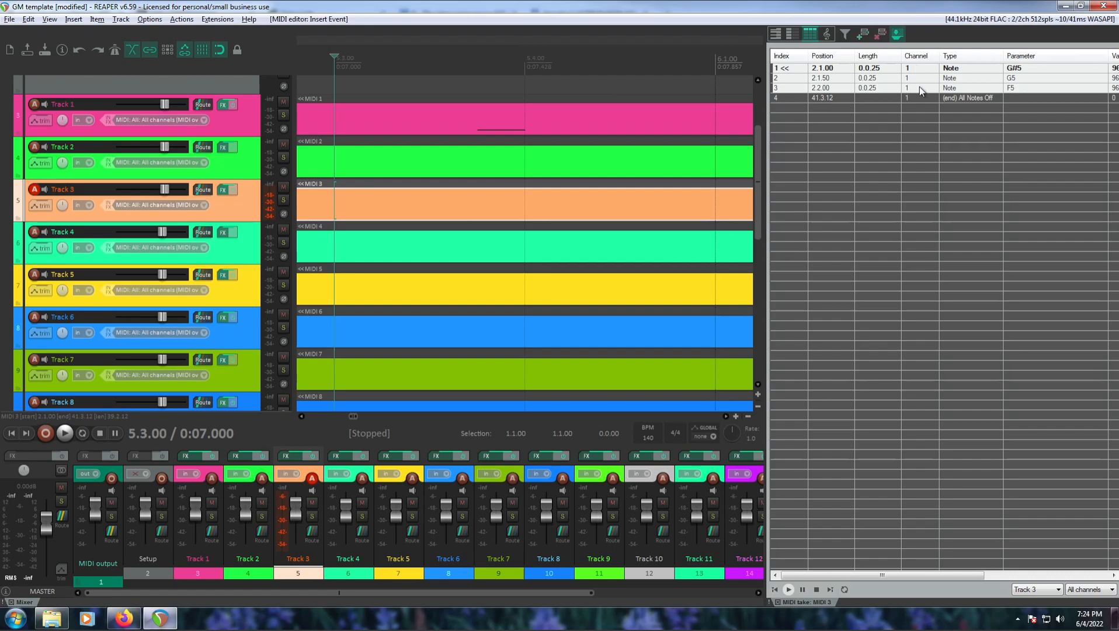
right_click(912, 71)
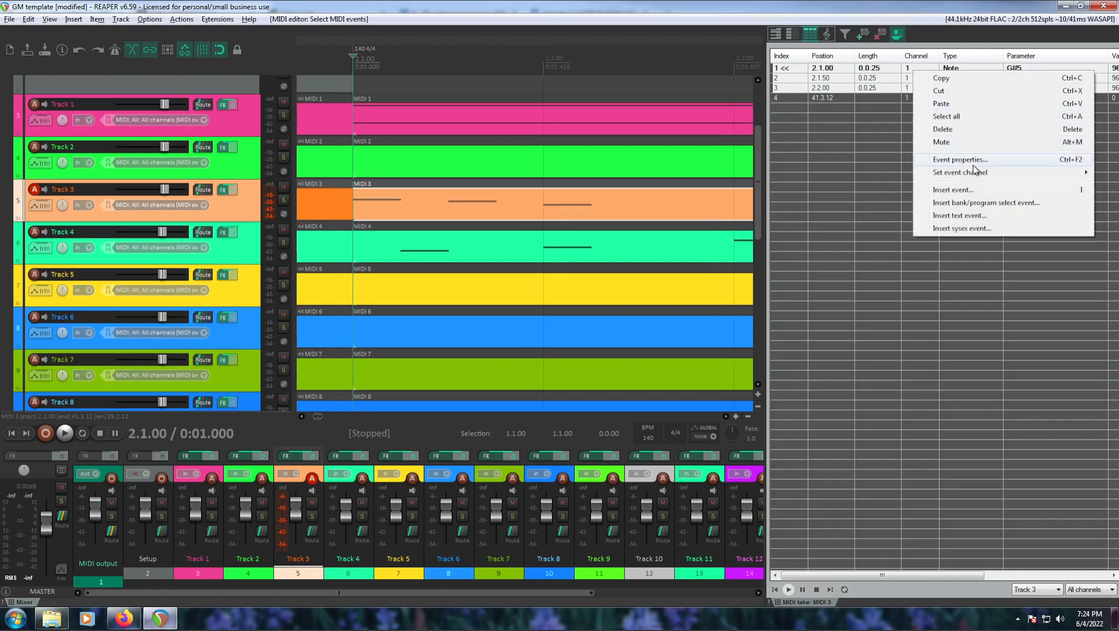
mouse_move(981, 181)
left_click(902, 197)
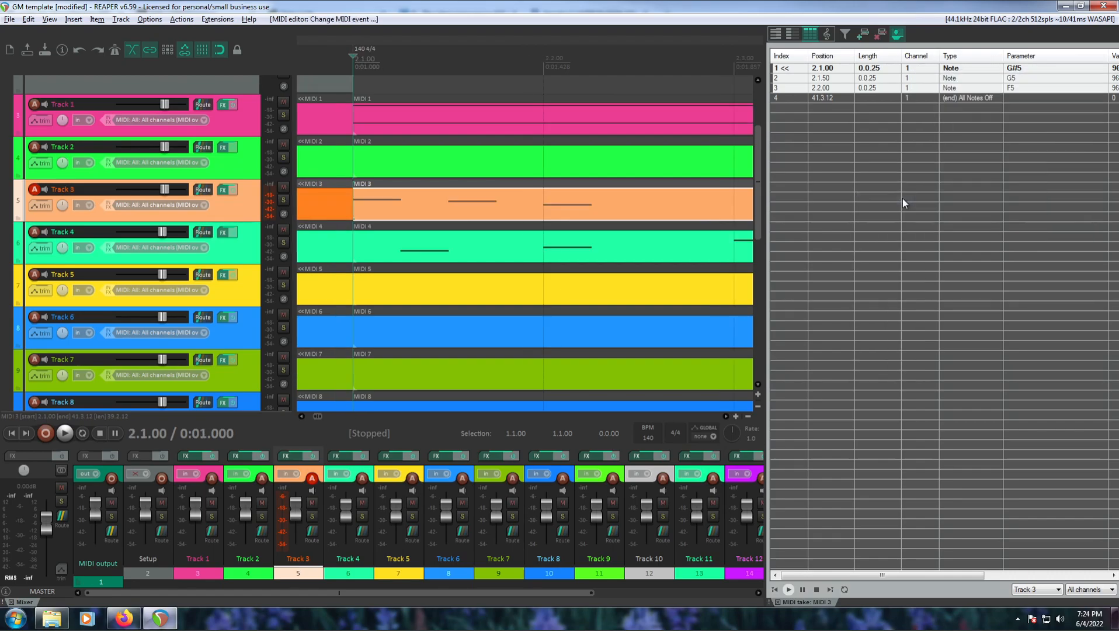
left_click(930, 76)
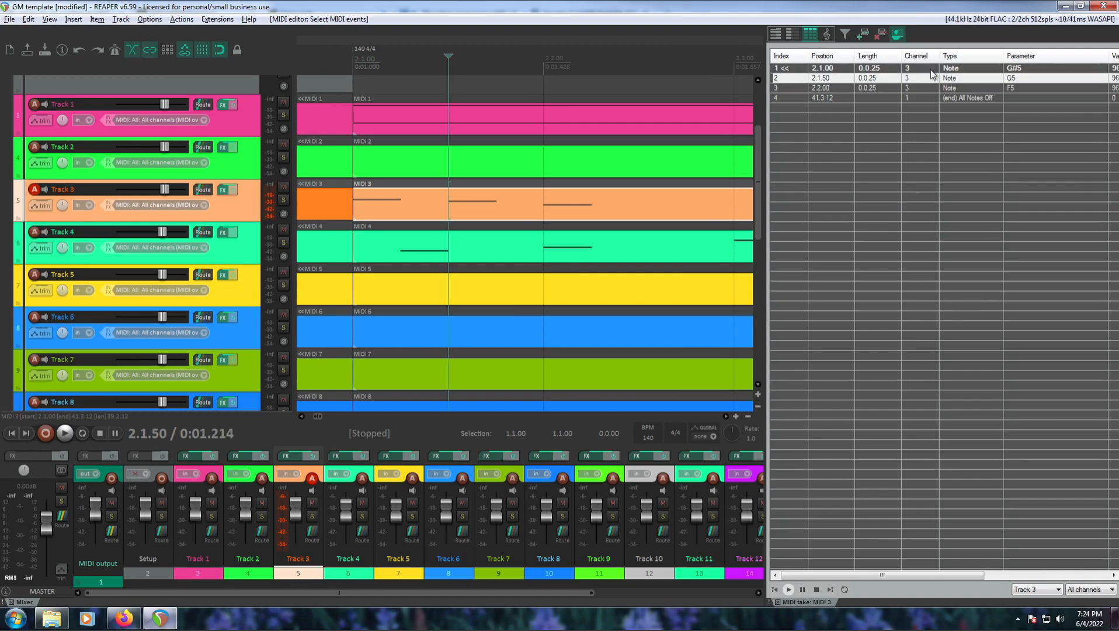
left_click(930, 69)
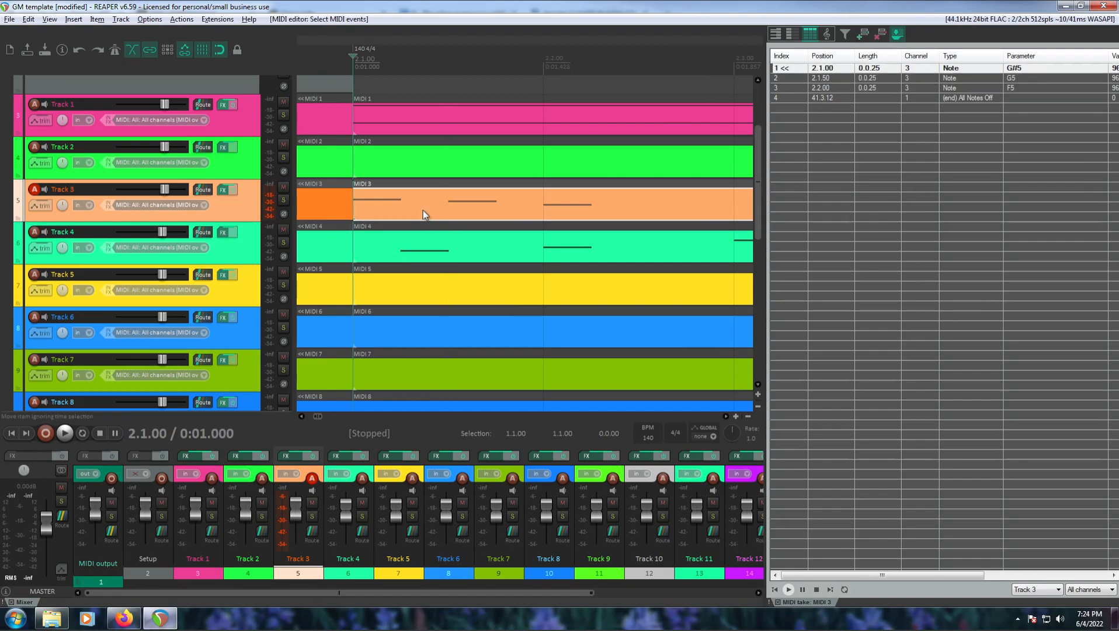
Inspect the MIDI source properties of Track 4's item, including its send-as-channel setting, and leave them without changes
left_click(424, 235)
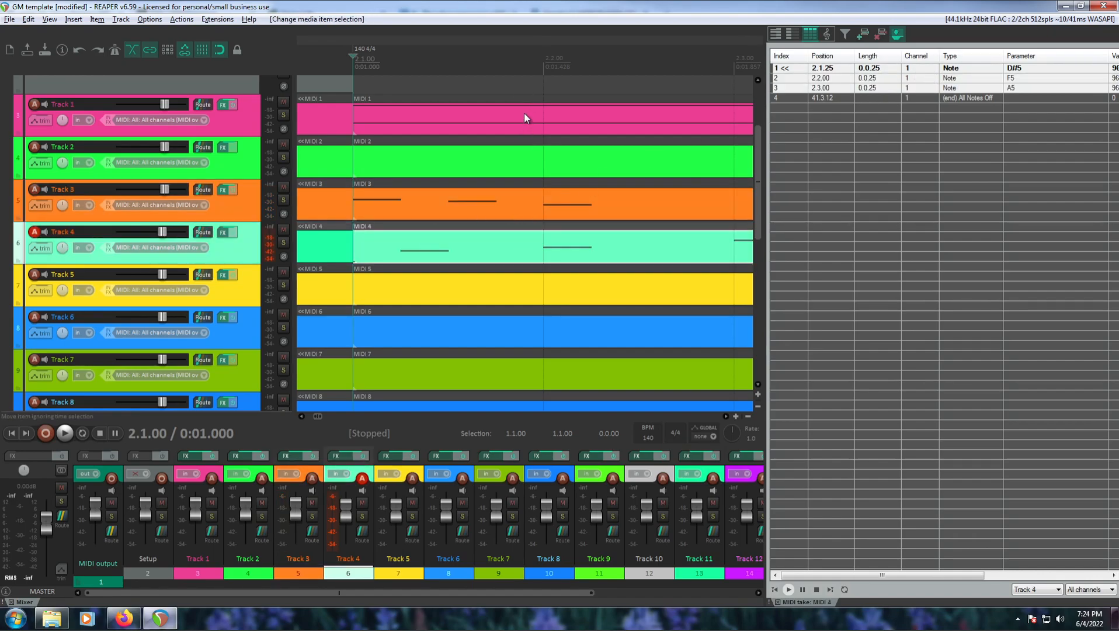
left_click(519, 235)
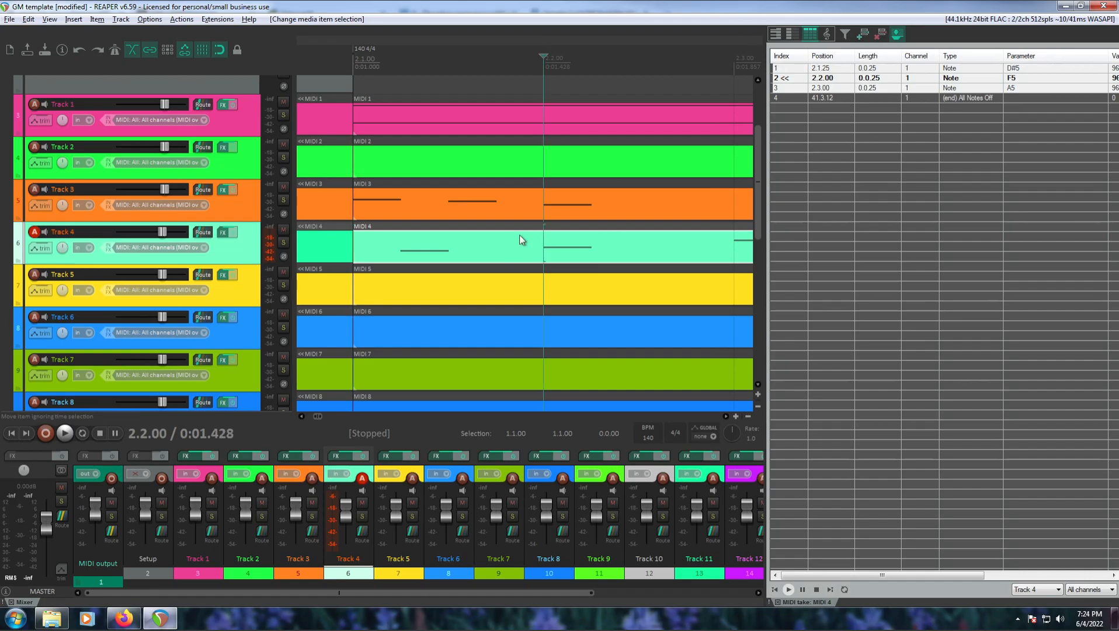
right_click(509, 248)
left_click(555, 169)
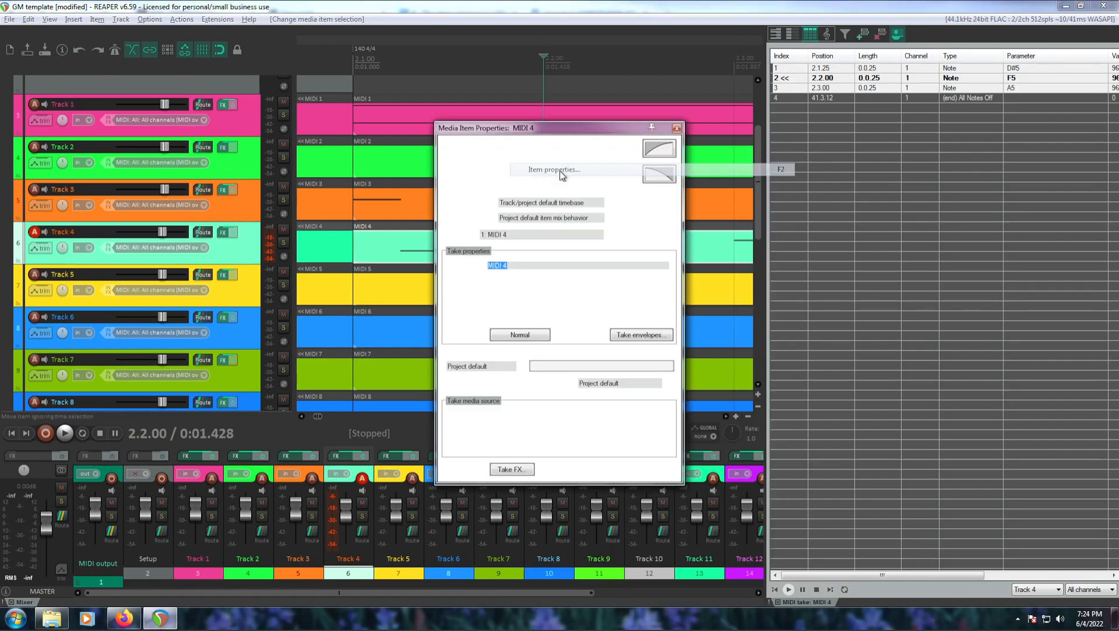
left_click(531, 445)
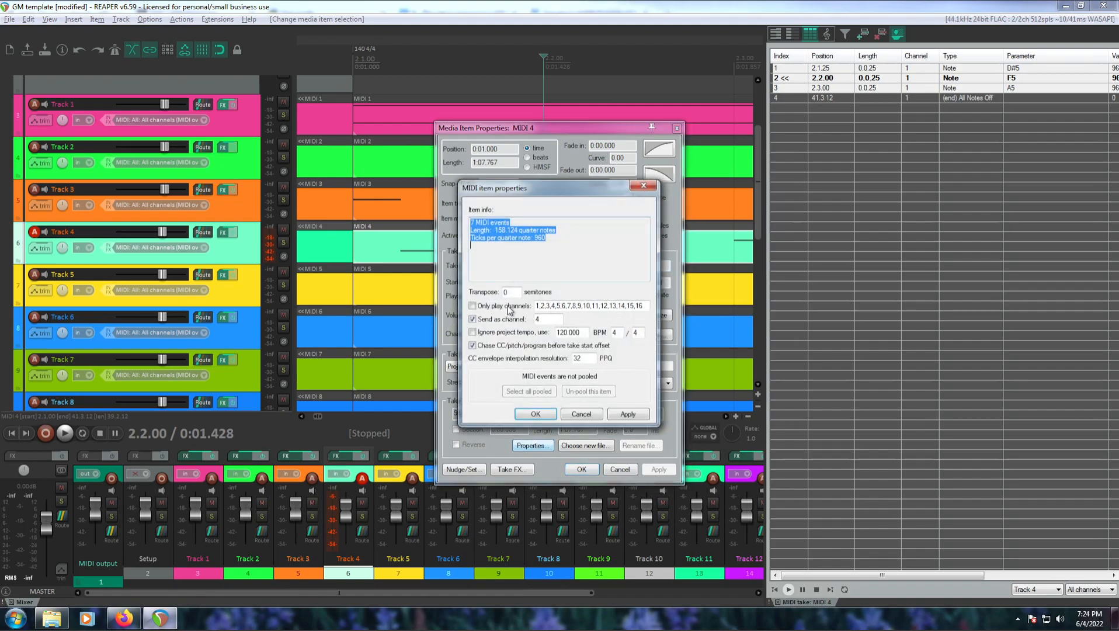
left_click(581, 414)
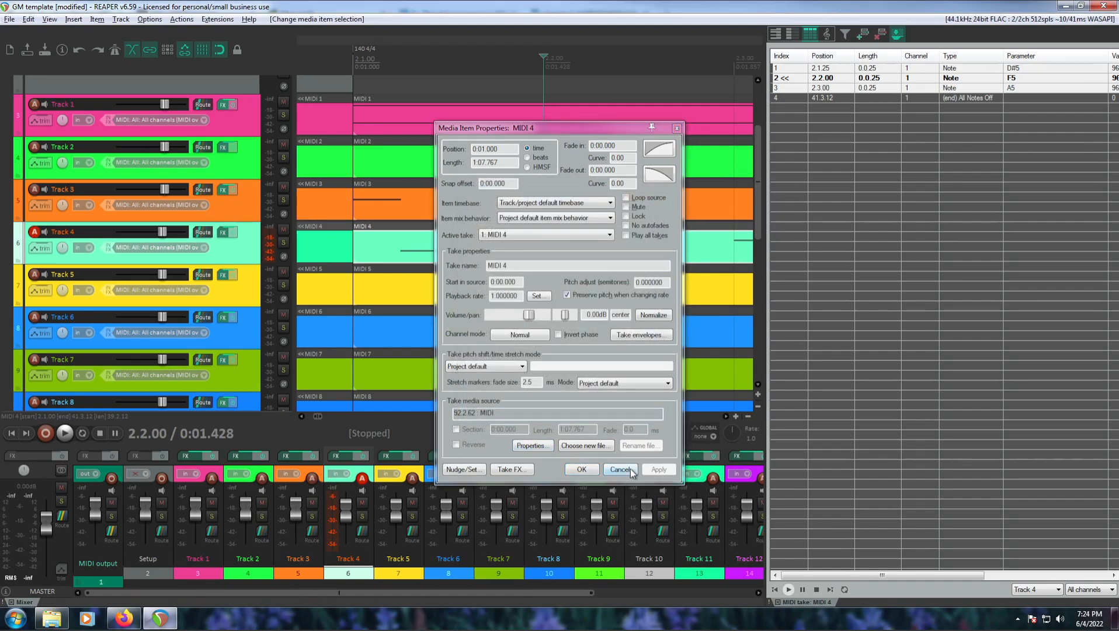
left_click(620, 470)
Show Track 4's MIDI item in the piano roll and review the track's MIDI overdub/replace recording modes
left_click(775, 34)
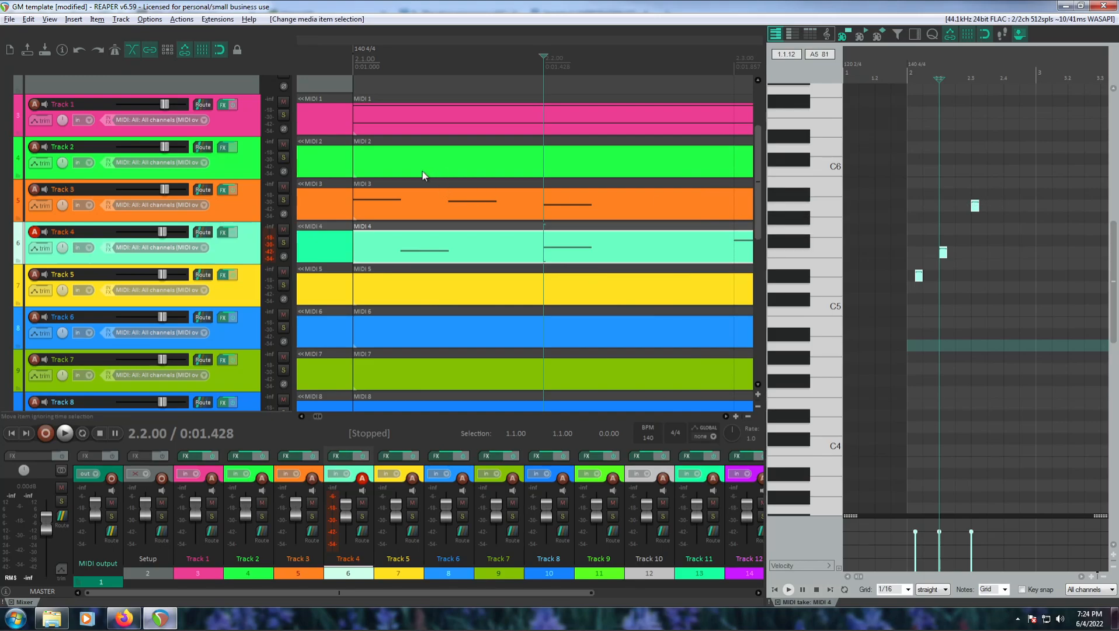
scroll(512, 243, "down", 4)
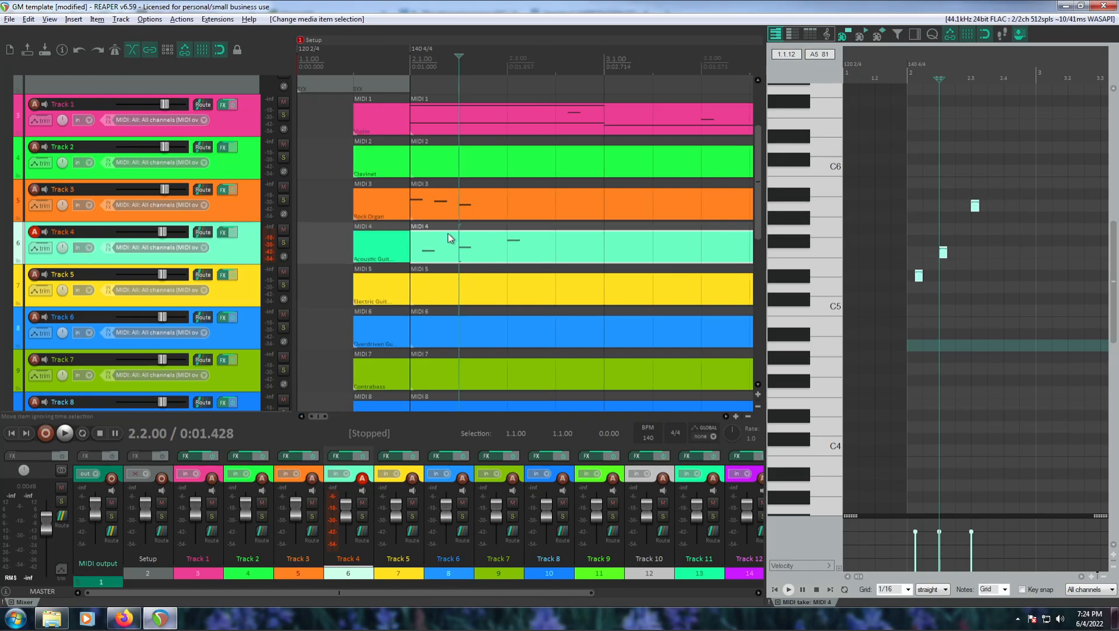
right_click(34, 234)
mouse_move(155, 322)
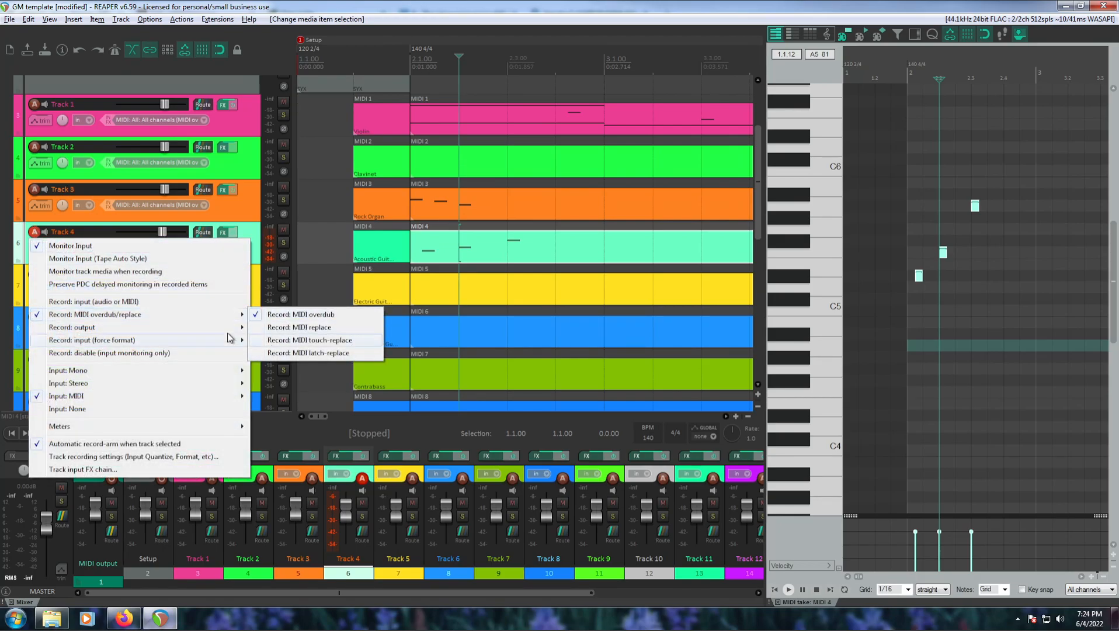
left_click(249, 233)
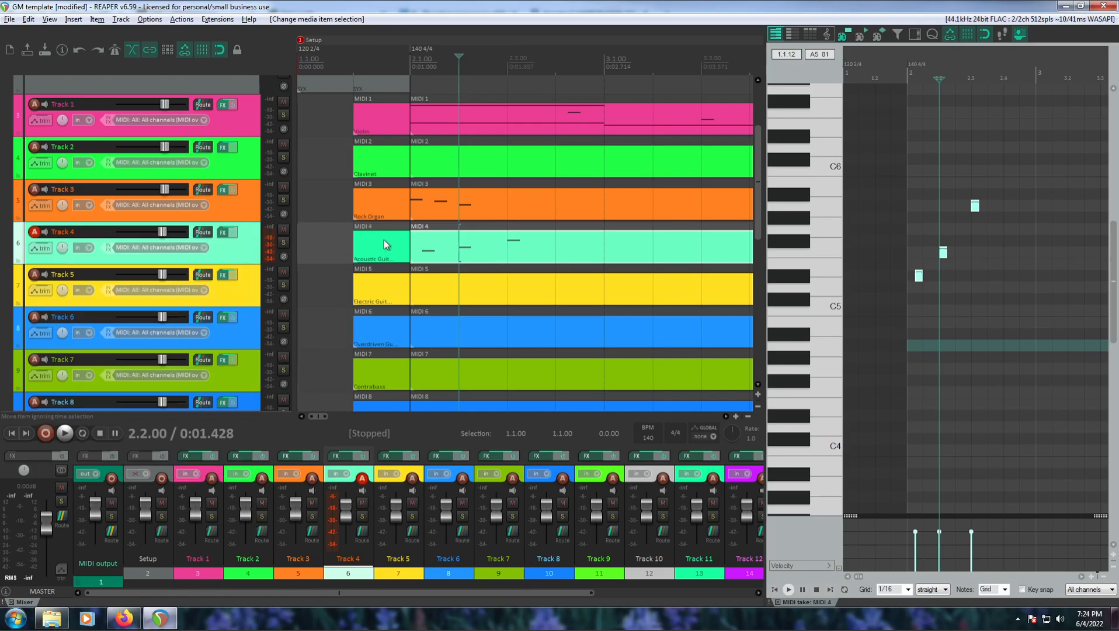
Record a MIDI overdub pass into Track 4's existing item, starting from 2.1.00
scroll(556, 241, "down", 3)
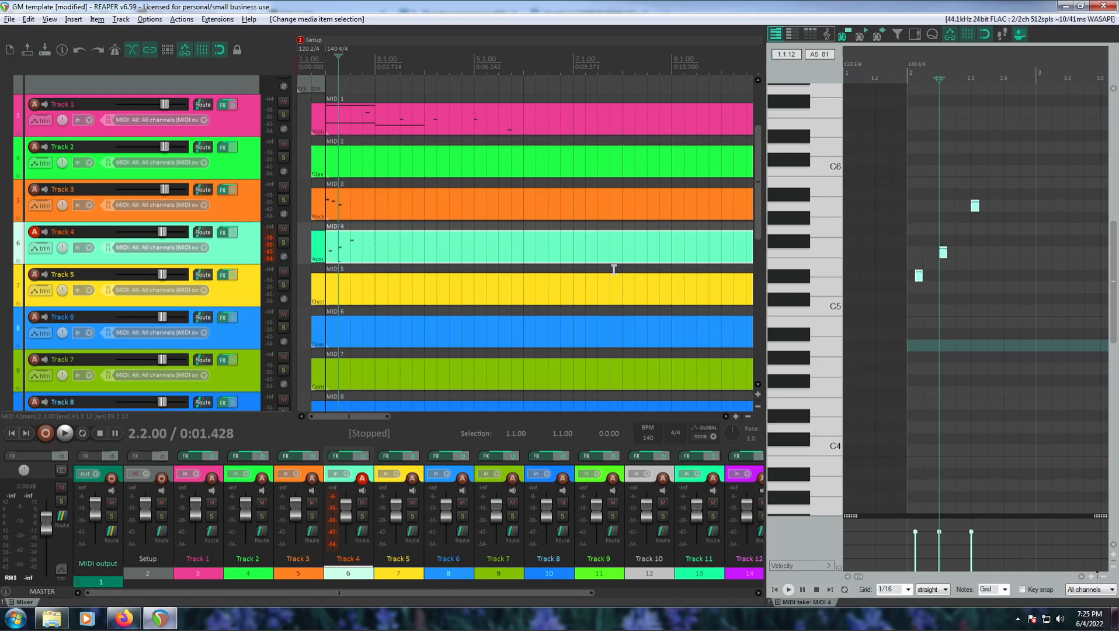
left_click(327, 62)
key("ctrl+r")
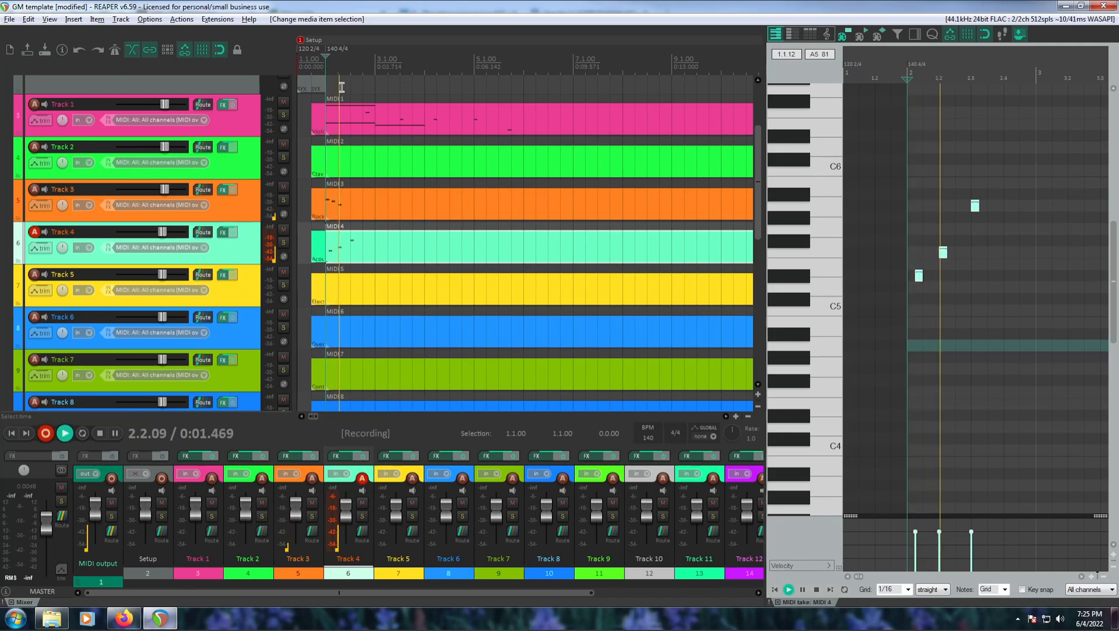
key("space")
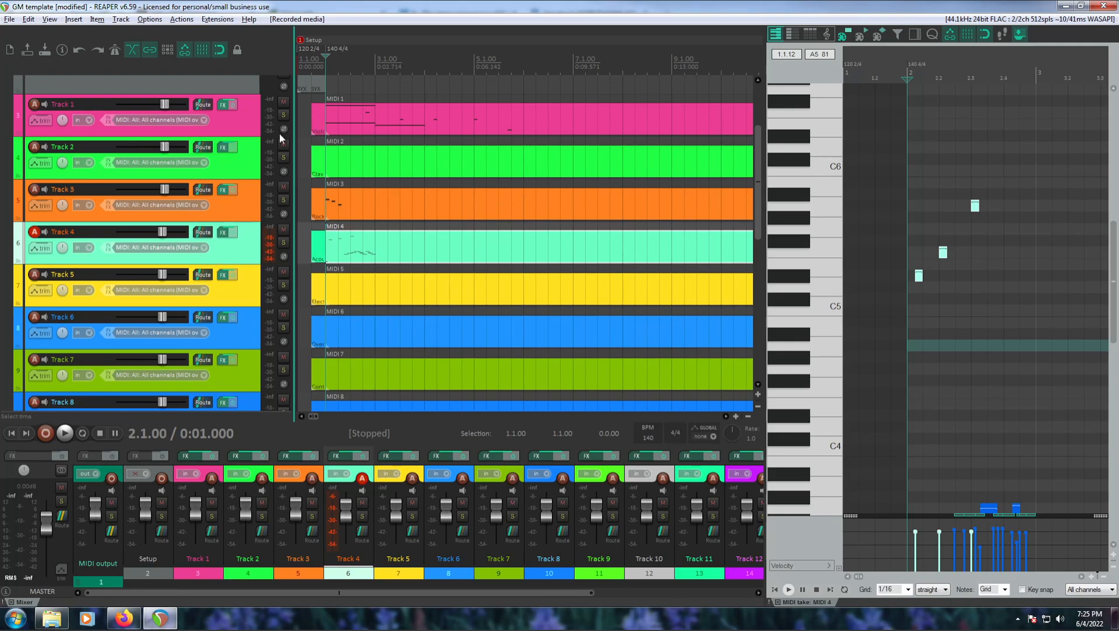
Select the Setup track above the instrument tracks
scroll(13, 144, "up", 3)
left_click(219, 181)
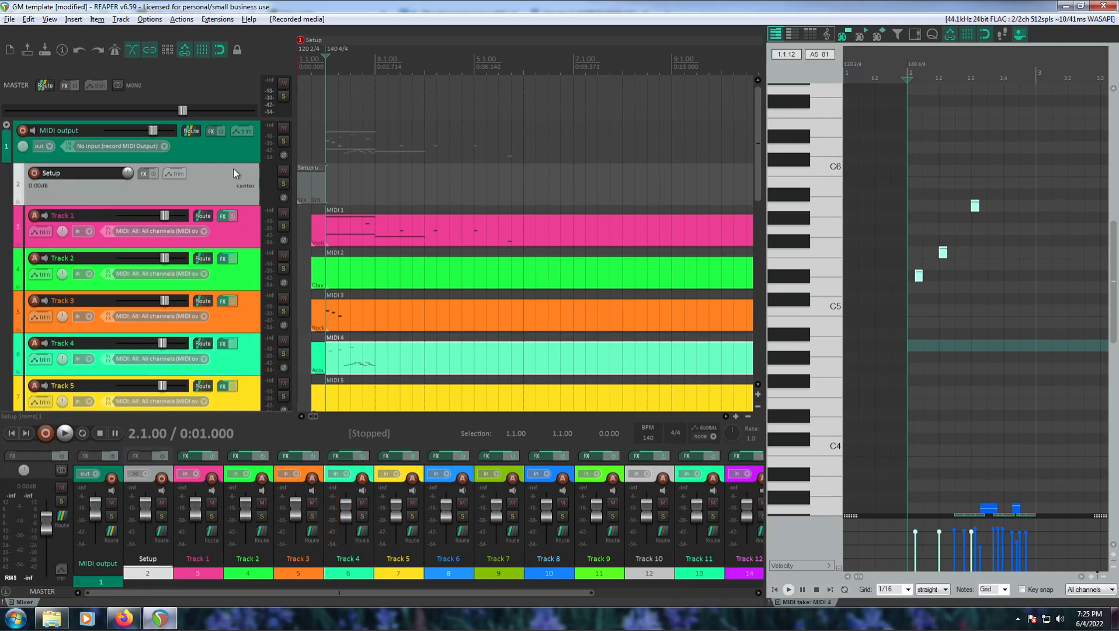
scroll(344, 141, "up", 5)
Switch to Firefox and consult the forum thread on the MIDI setup measure for its system reset, master volume and instrument messages
left_click(124, 618)
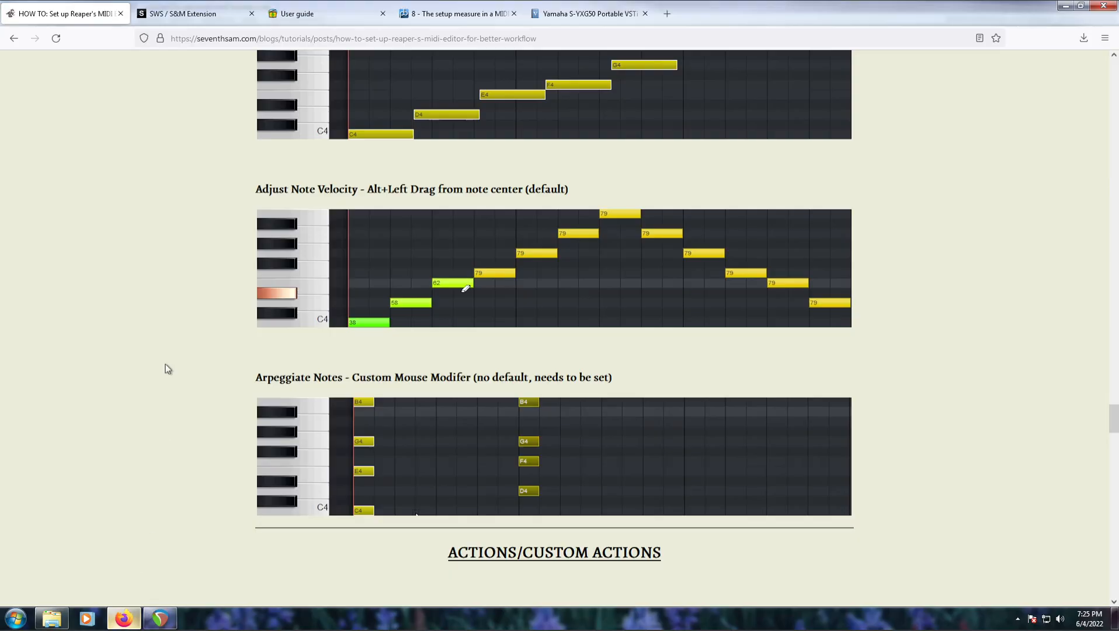
left_click(472, 13)
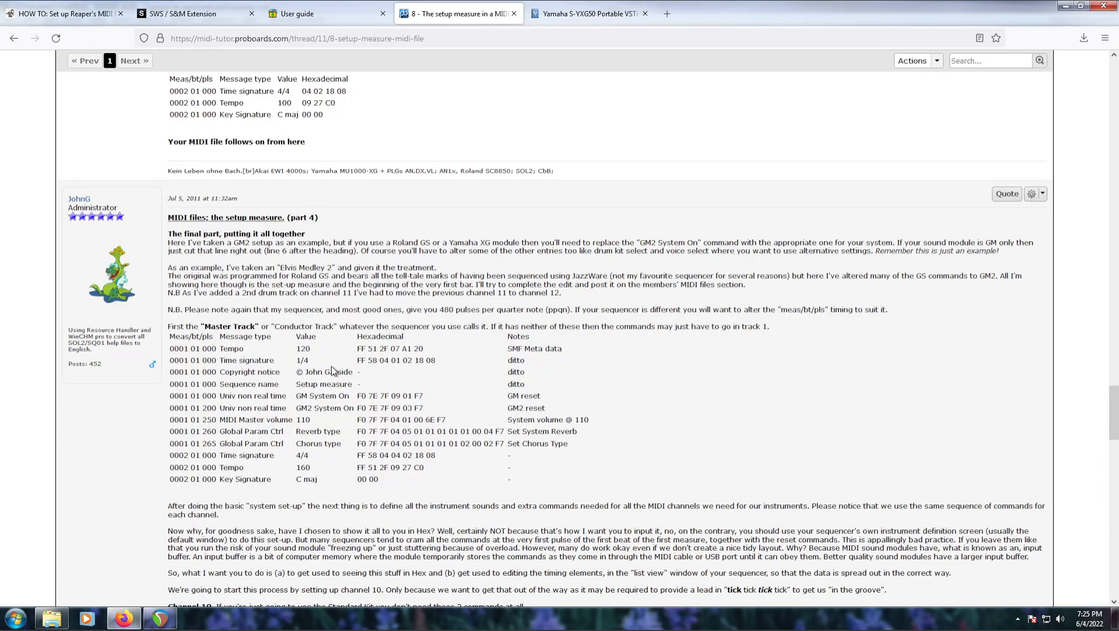
scroll(295, 445, "up", 15)
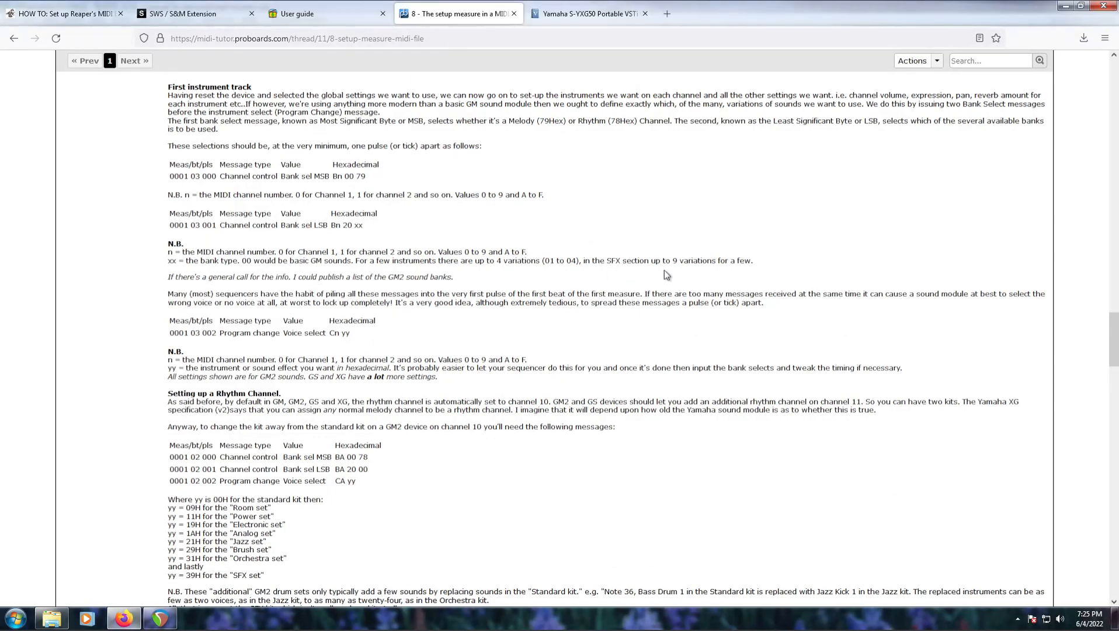
scroll(665, 271, "up", 10)
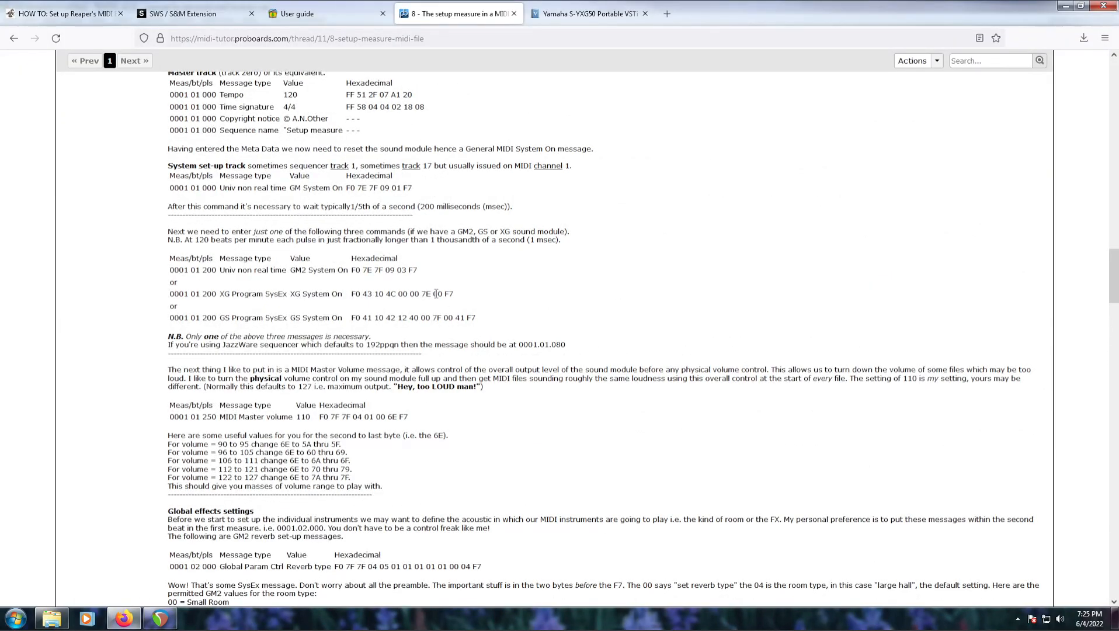
scroll(417, 264, "up", 3)
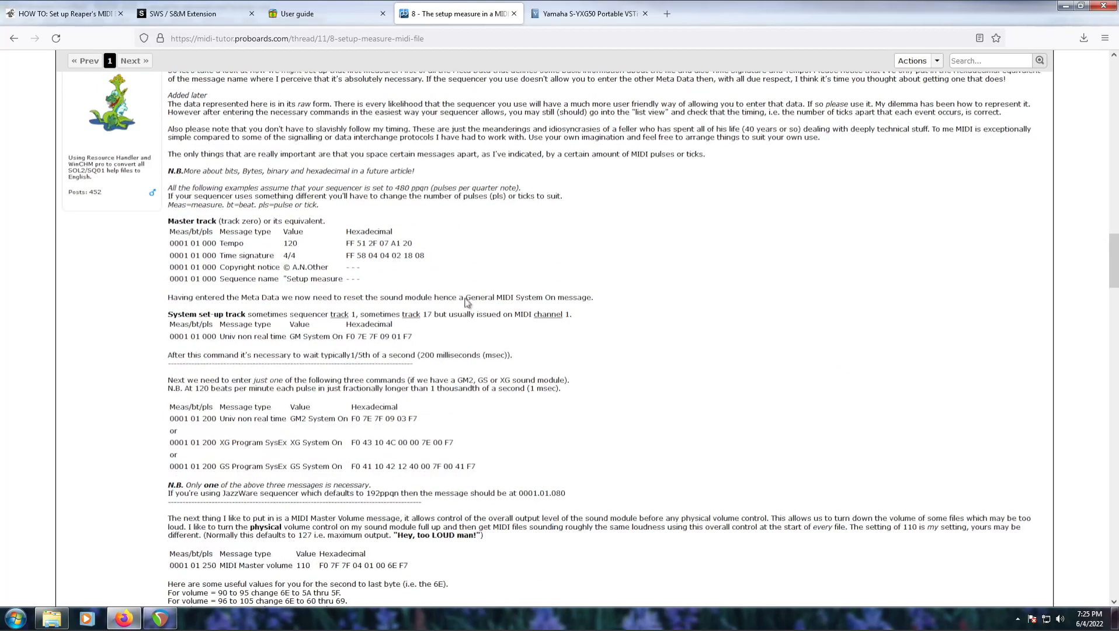
scroll(447, 213, "down", 20)
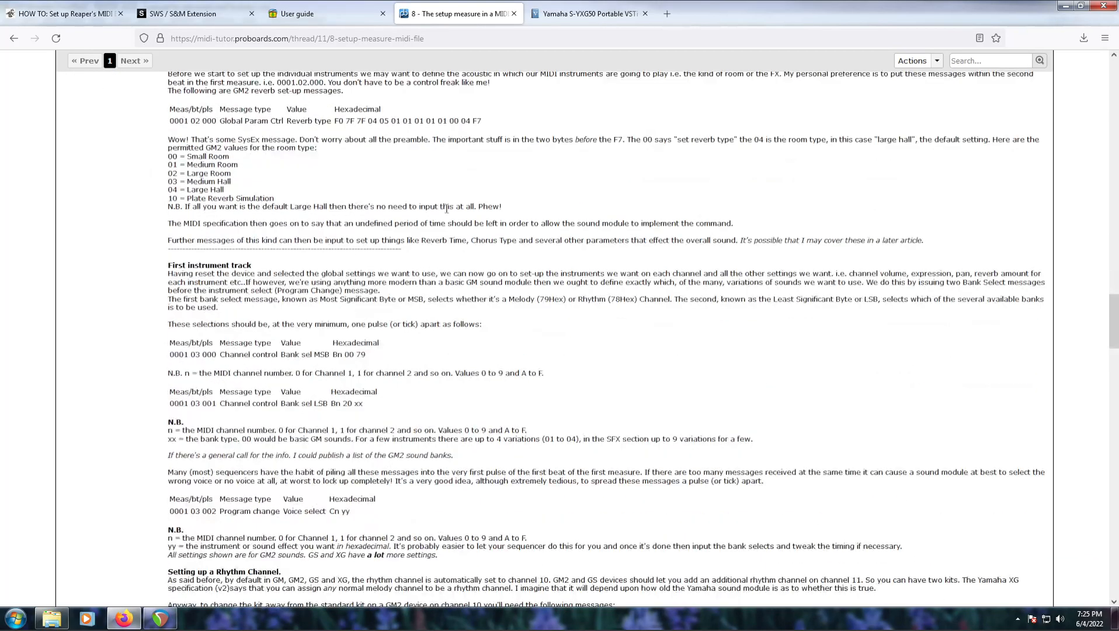
scroll(447, 213, "down", 6)
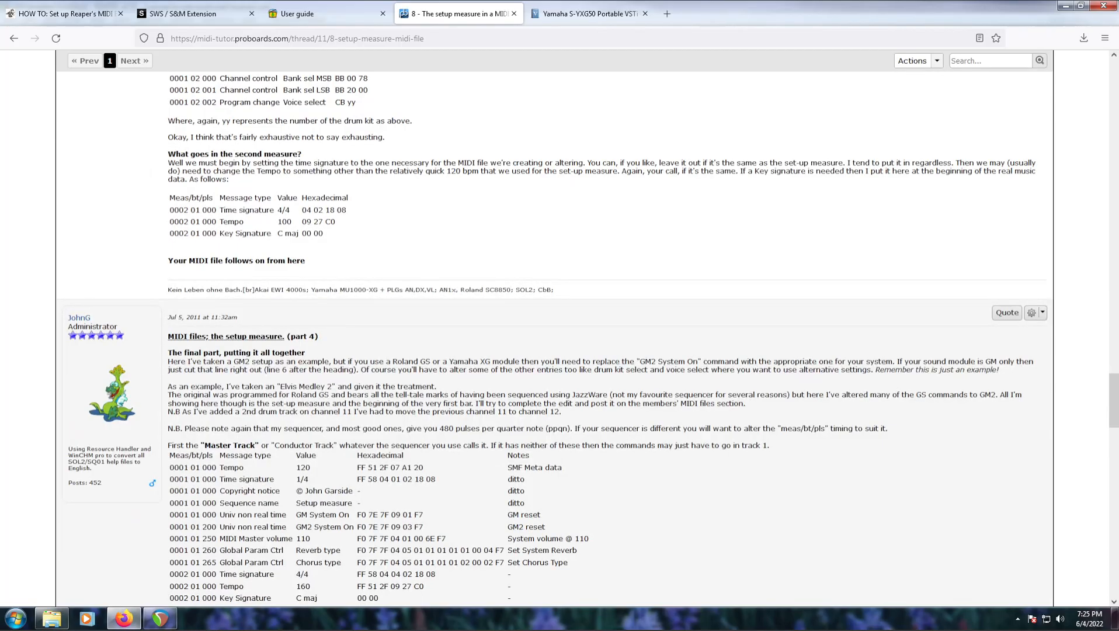
Switch back to REAPER and show the Setup track's MIDI item in the event list
left_click(161, 617)
left_click(352, 195)
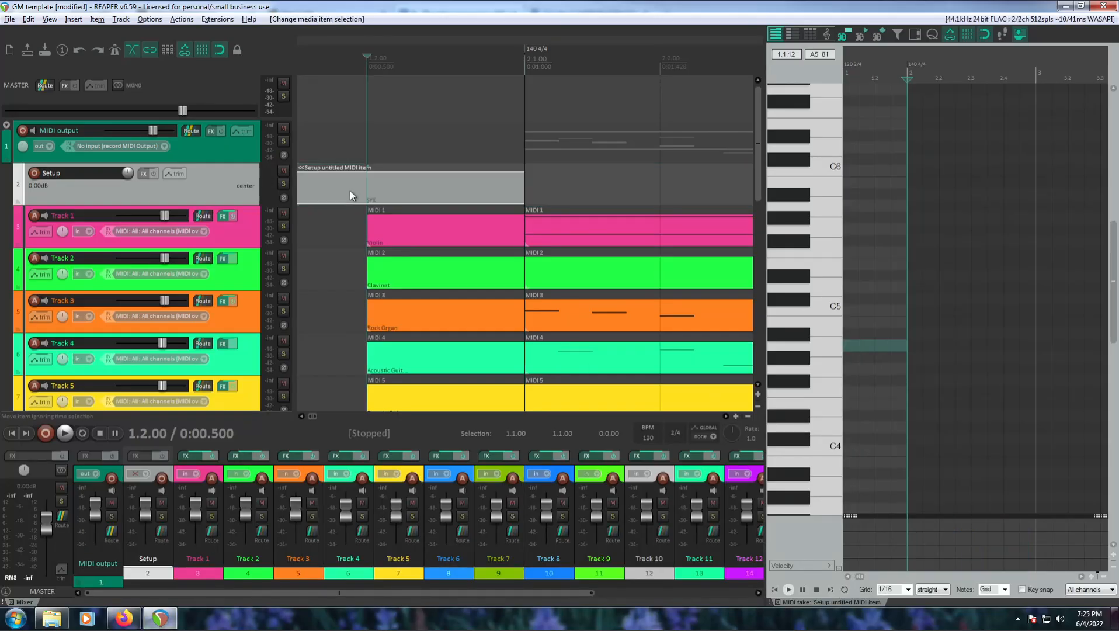
left_click(810, 35)
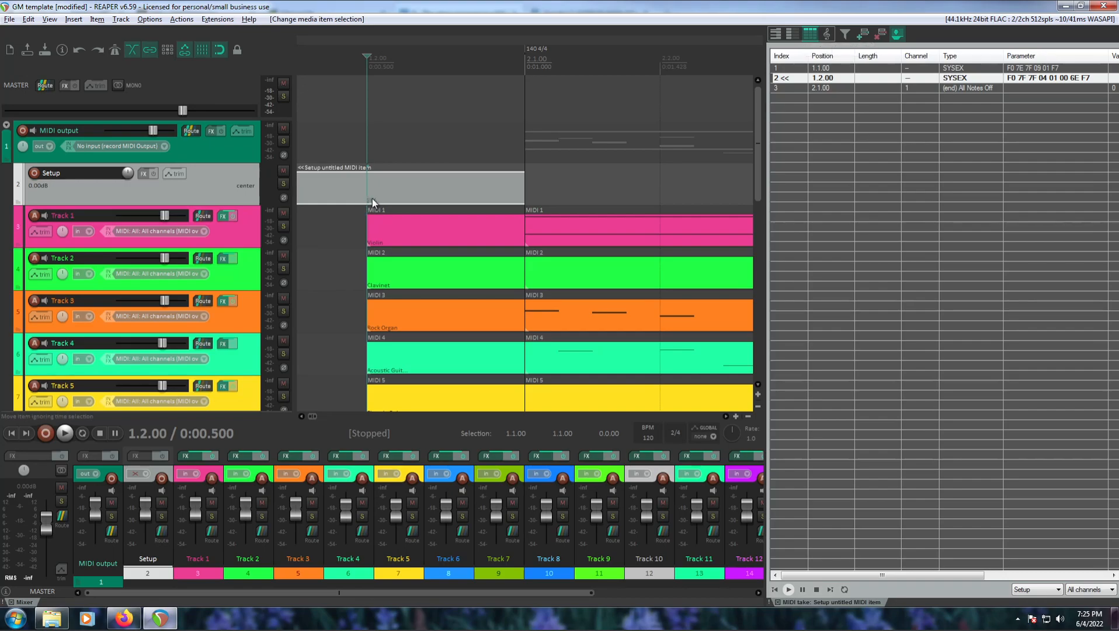
Examine the save and load options for a sysex event from the Setup item's first event, and cancel the sysex dialog
left_click(980, 69)
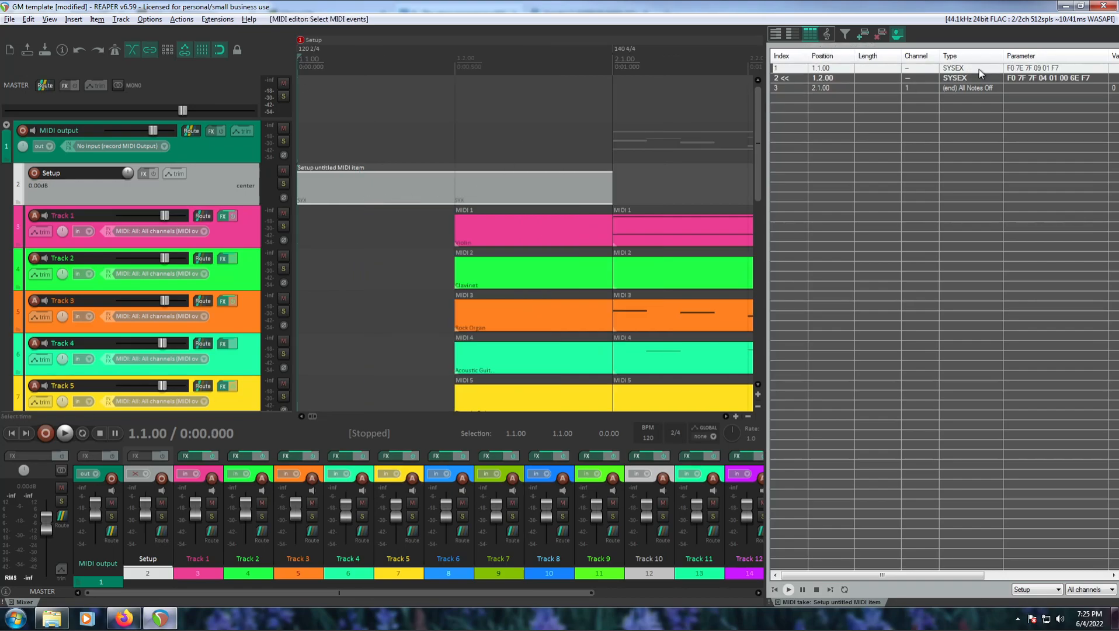
right_click(980, 69)
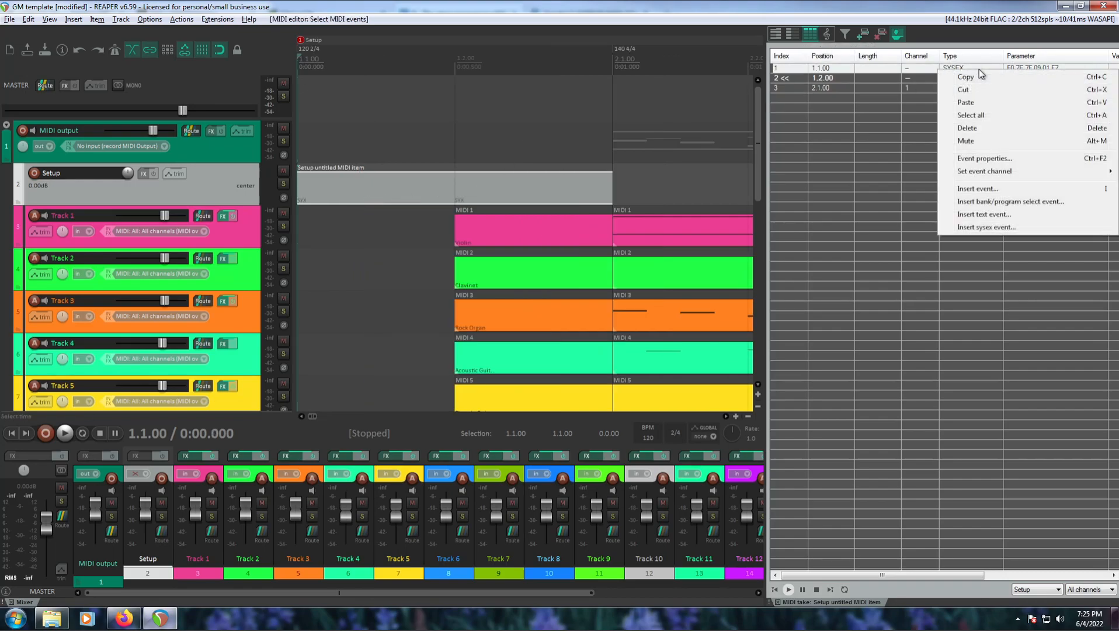
left_click(986, 227)
left_click(557, 366)
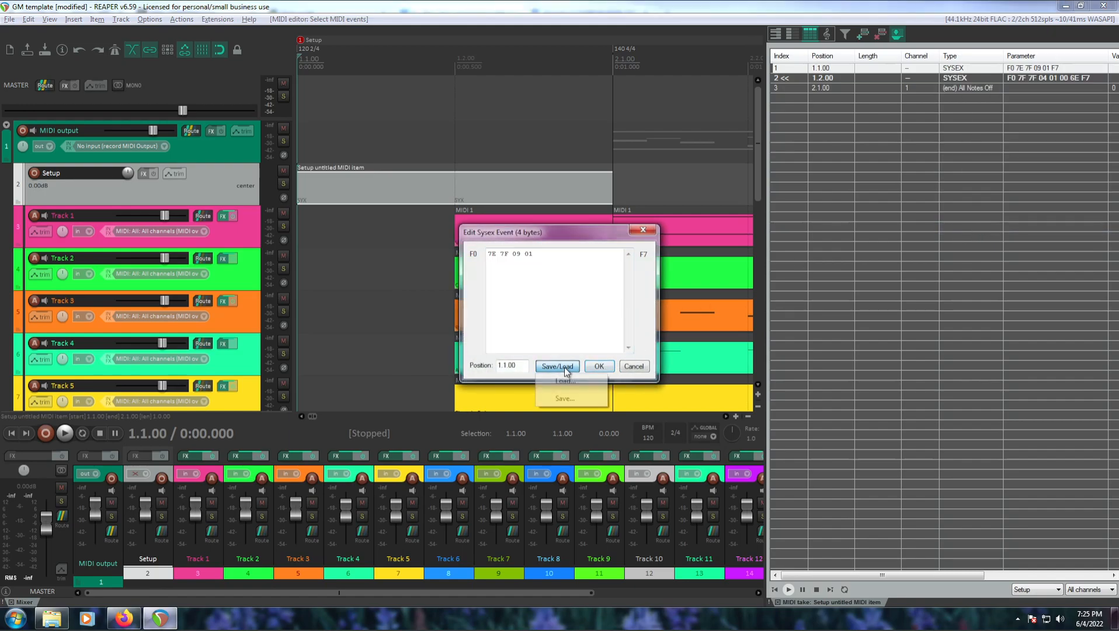
left_click(482, 373)
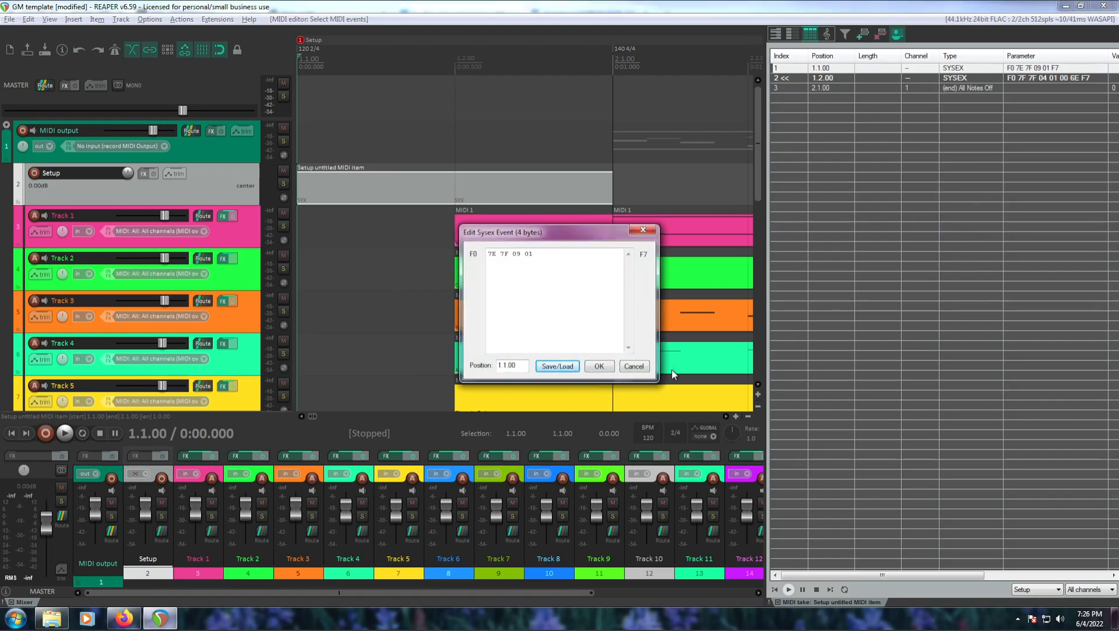
left_click(635, 366)
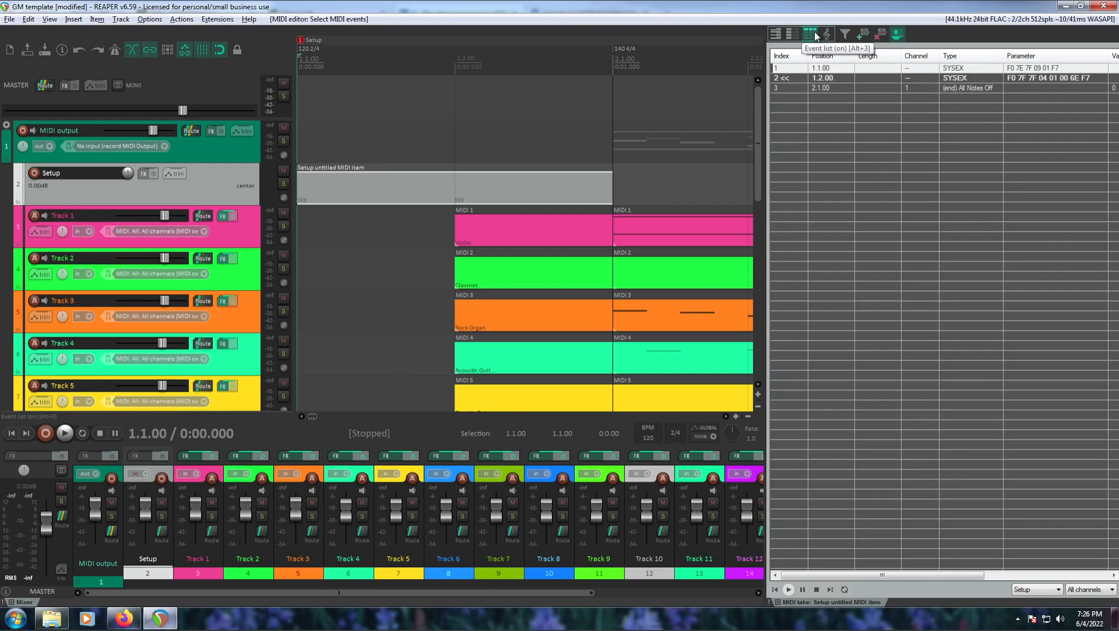
Review the bank select, Violin program change, registered parameter and data entry events in Track 1's setup-measure item
left_click(560, 229)
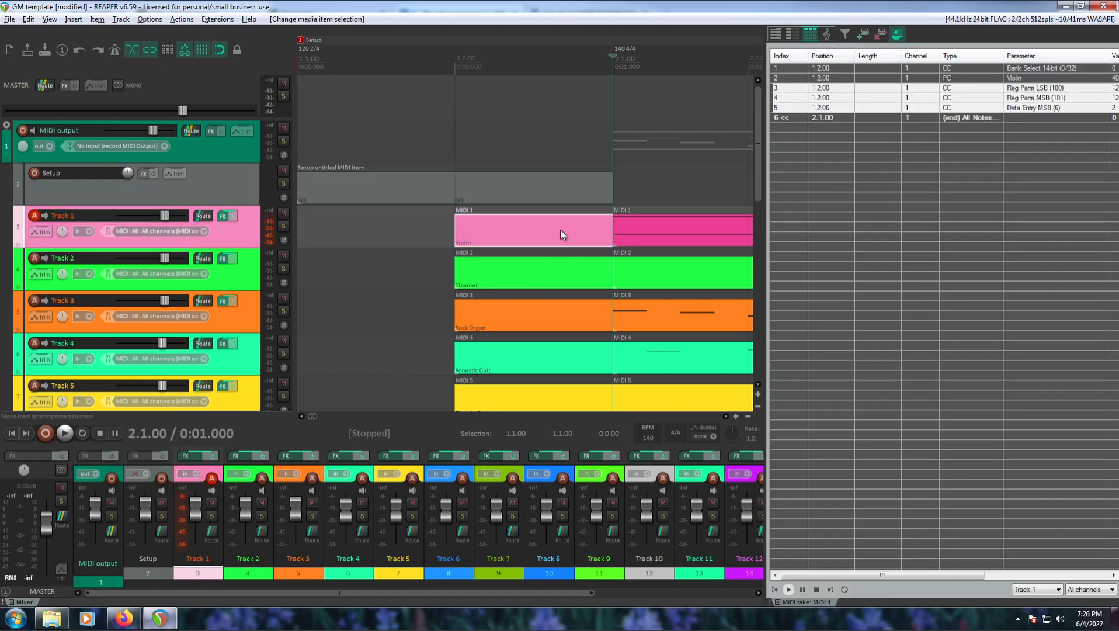
left_click(1022, 67)
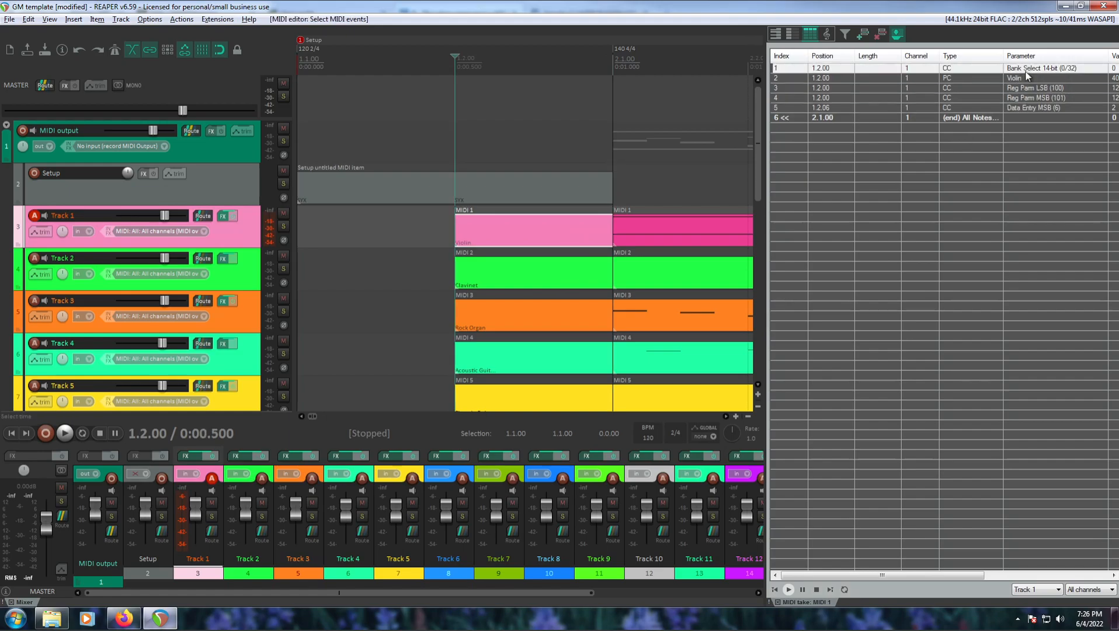
left_click(1033, 76)
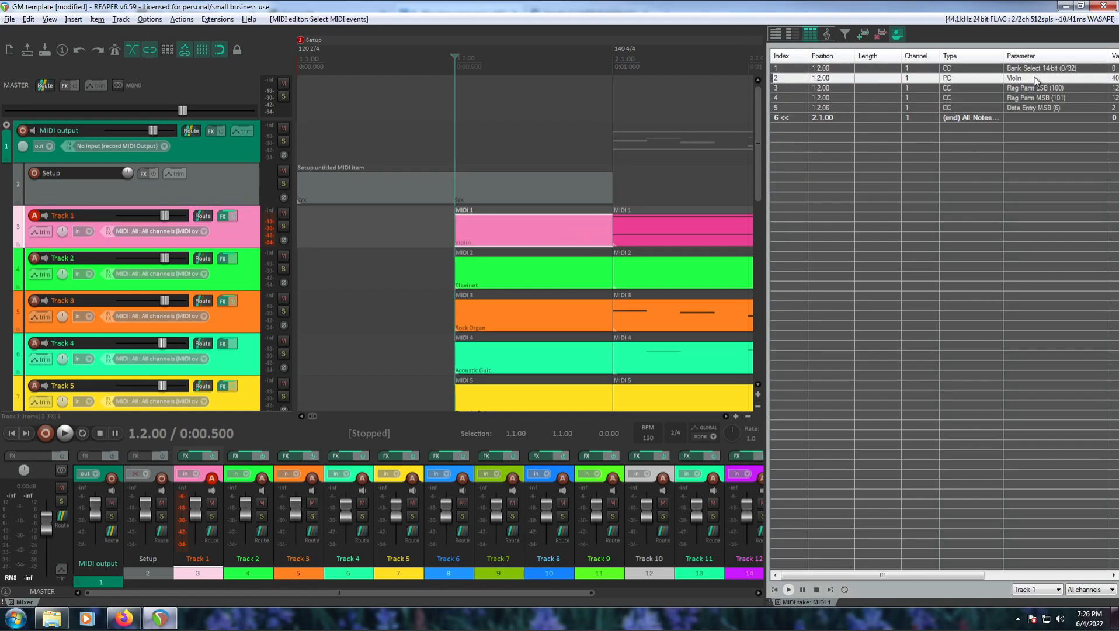
left_click(1038, 88)
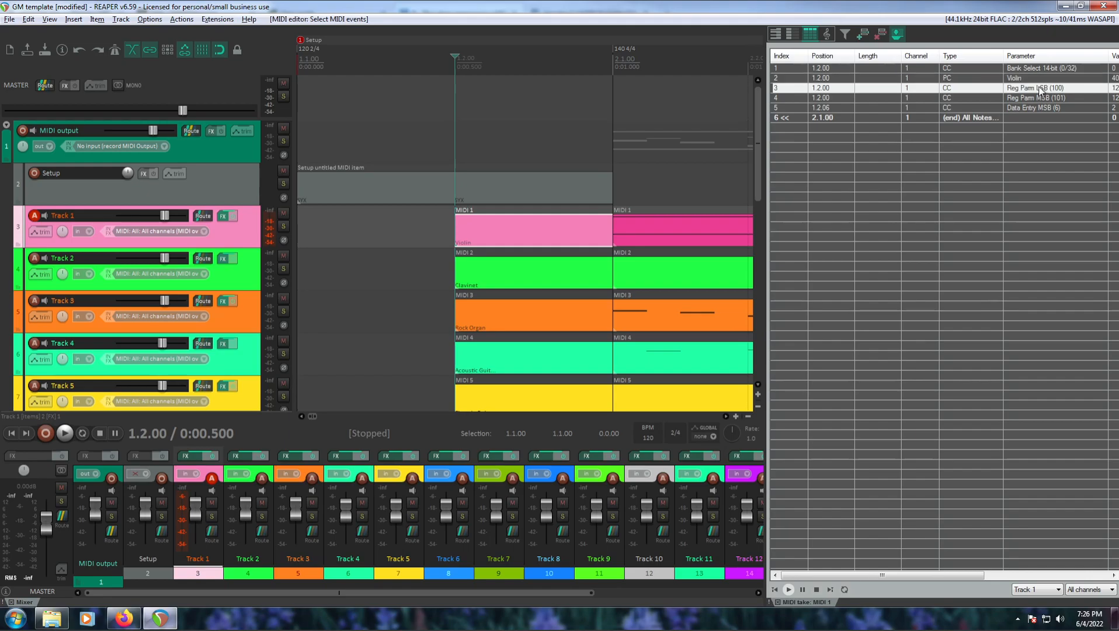
left_click(1039, 97)
left_click(1038, 108)
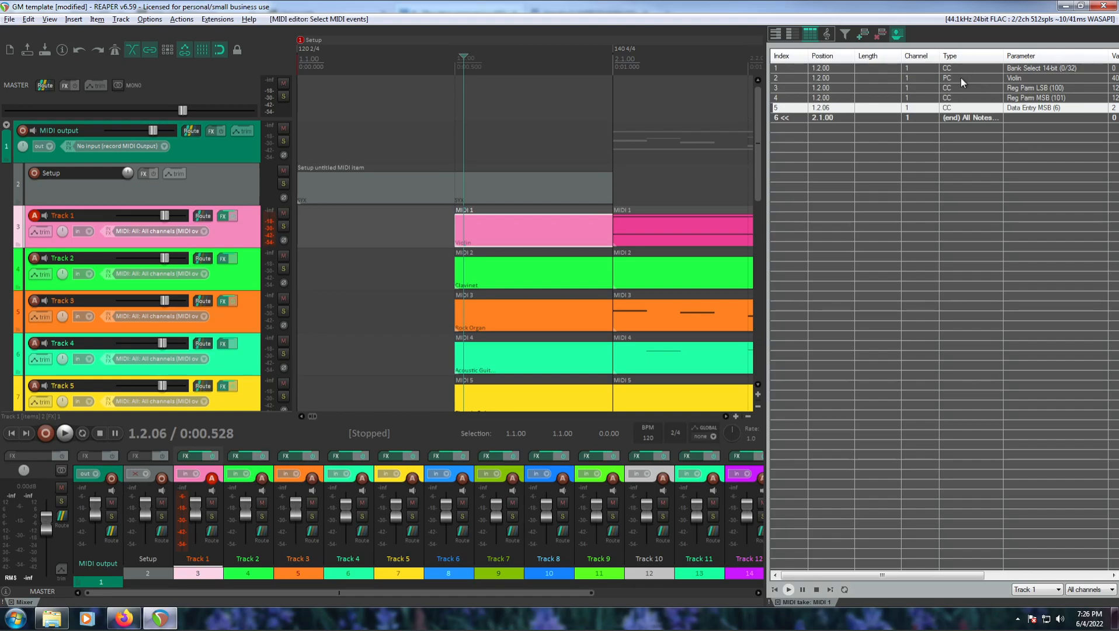
Begin a bank/program select event at 2.2.00 in Track 3's MIDI item, choosing the General MIDI bank and the Xylophone program
left_click(664, 311)
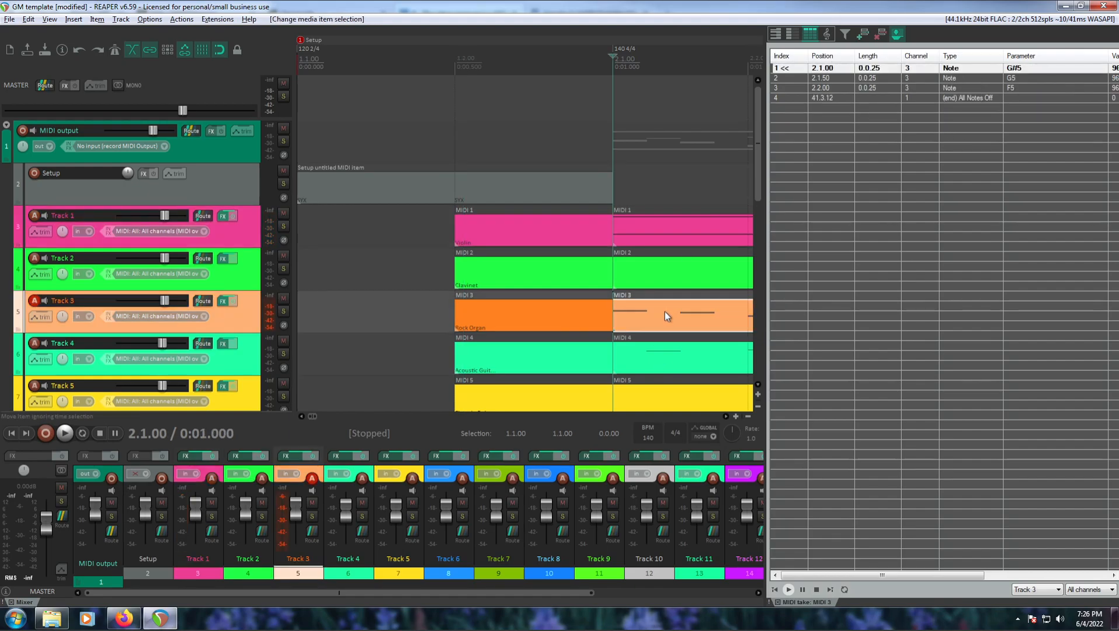
left_click(746, 68)
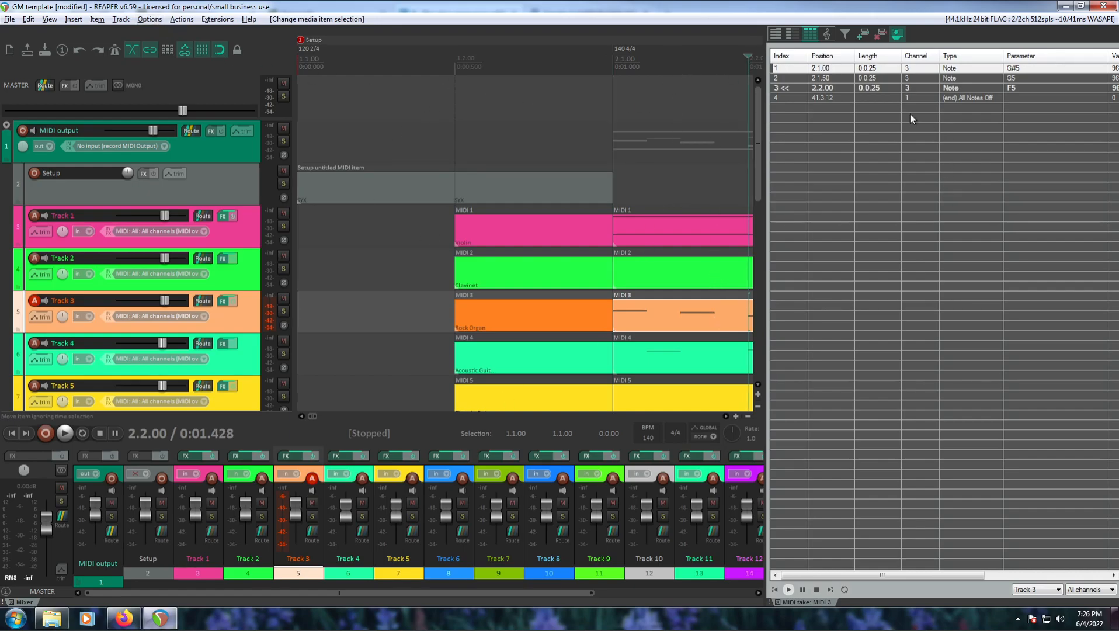
right_click(908, 135)
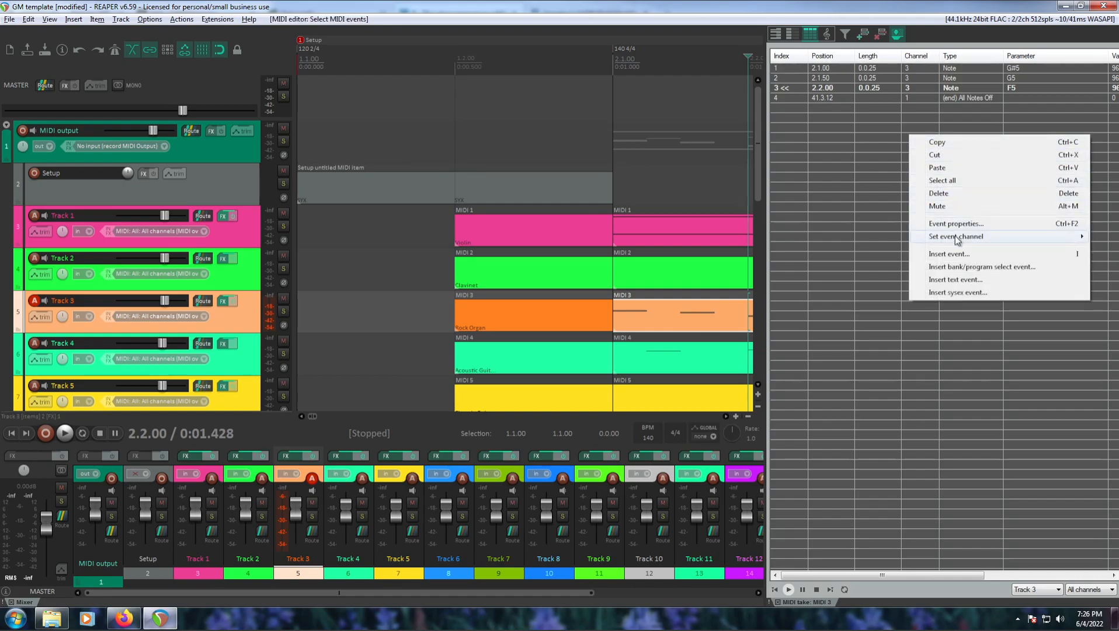
left_click(965, 267)
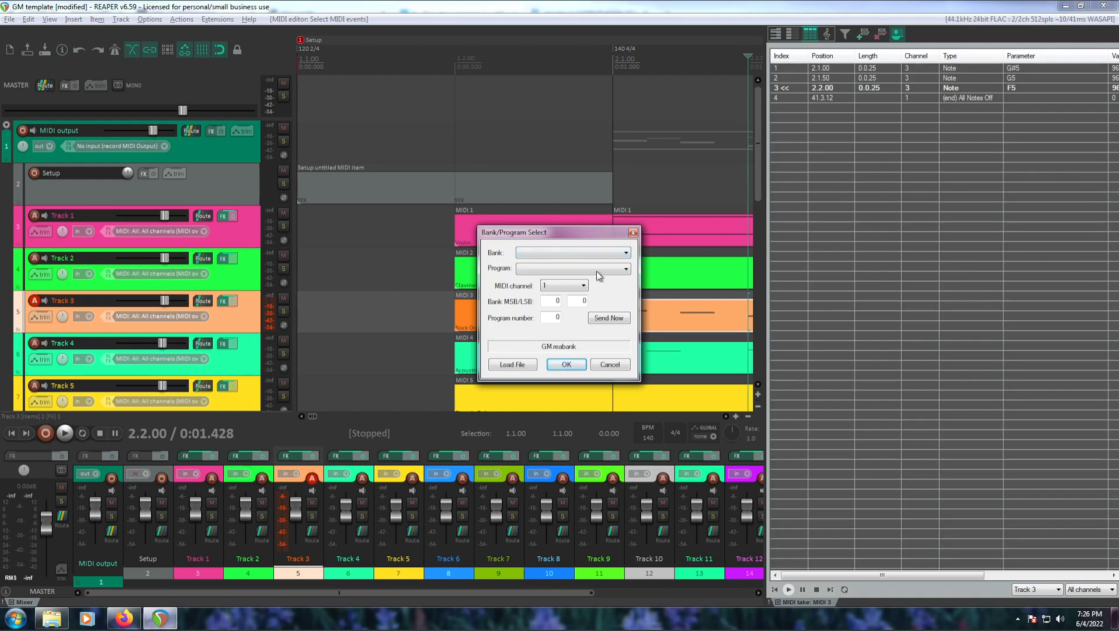
left_click(566, 257)
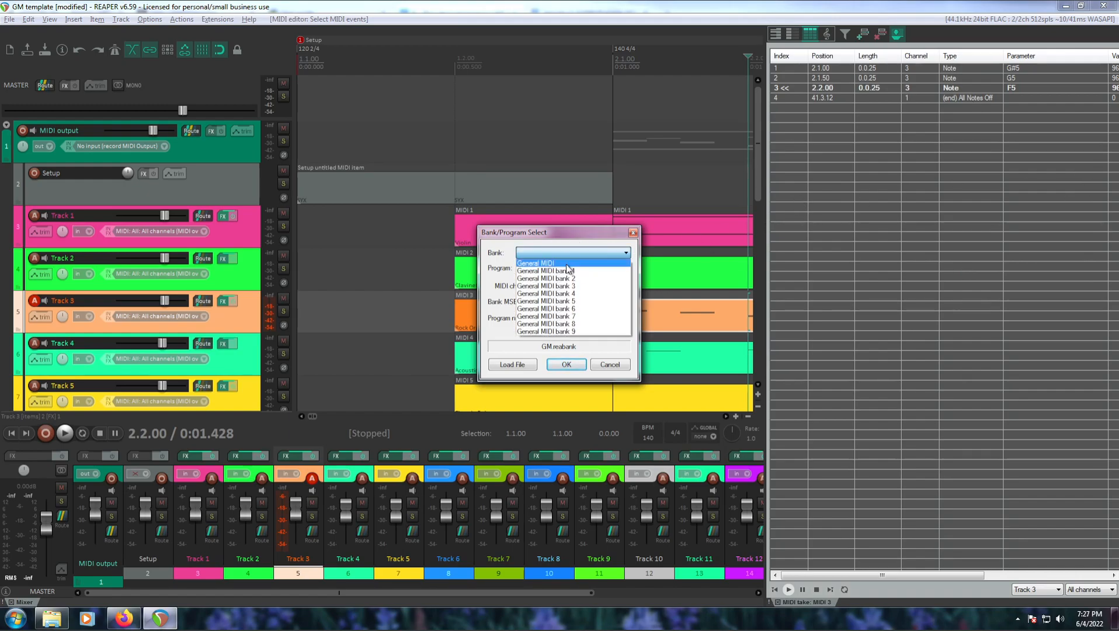
left_click(566, 262)
left_click(607, 269)
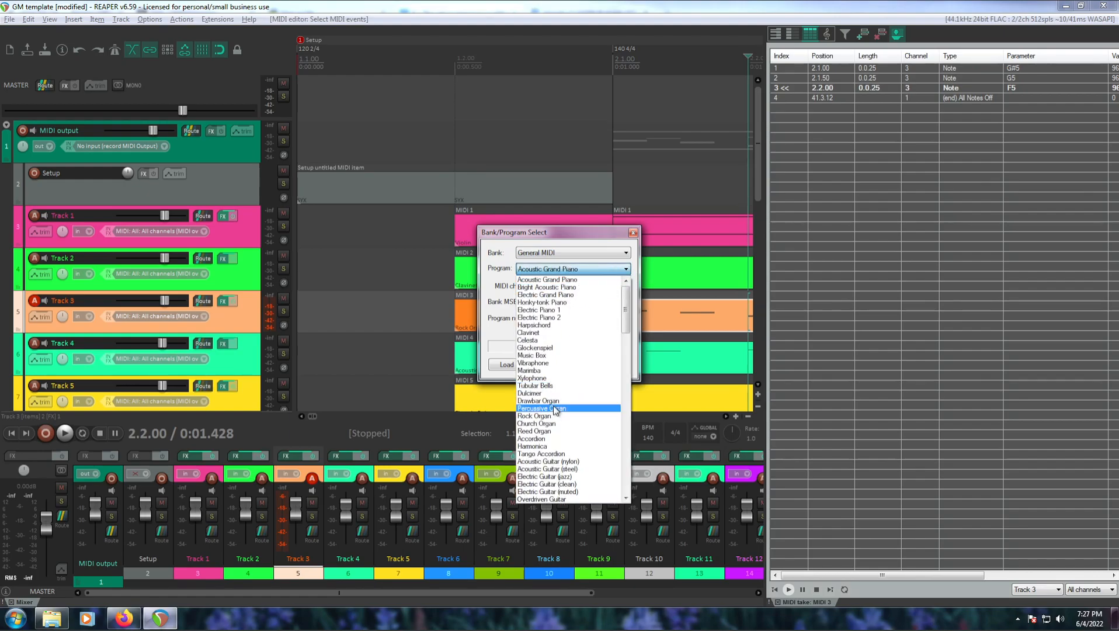
left_click(529, 378)
Examine the file dialog for loading a bank/program definition such as GM.reabank, enlarging it to show its contents, and cancel it
left_click(527, 365)
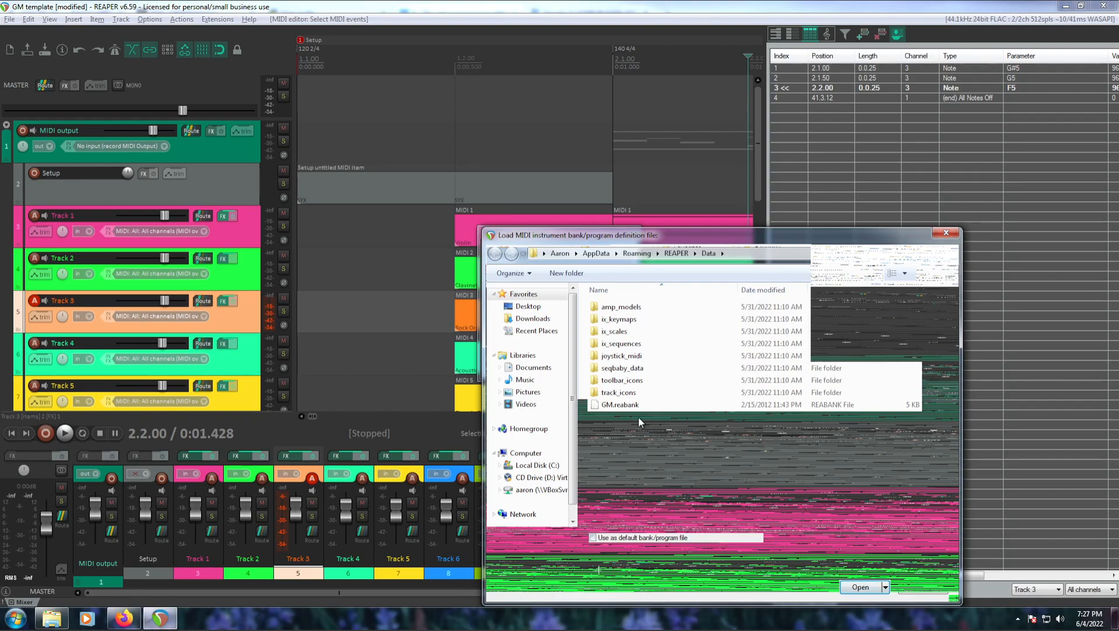
left_click_drag(681, 239, 585, 90)
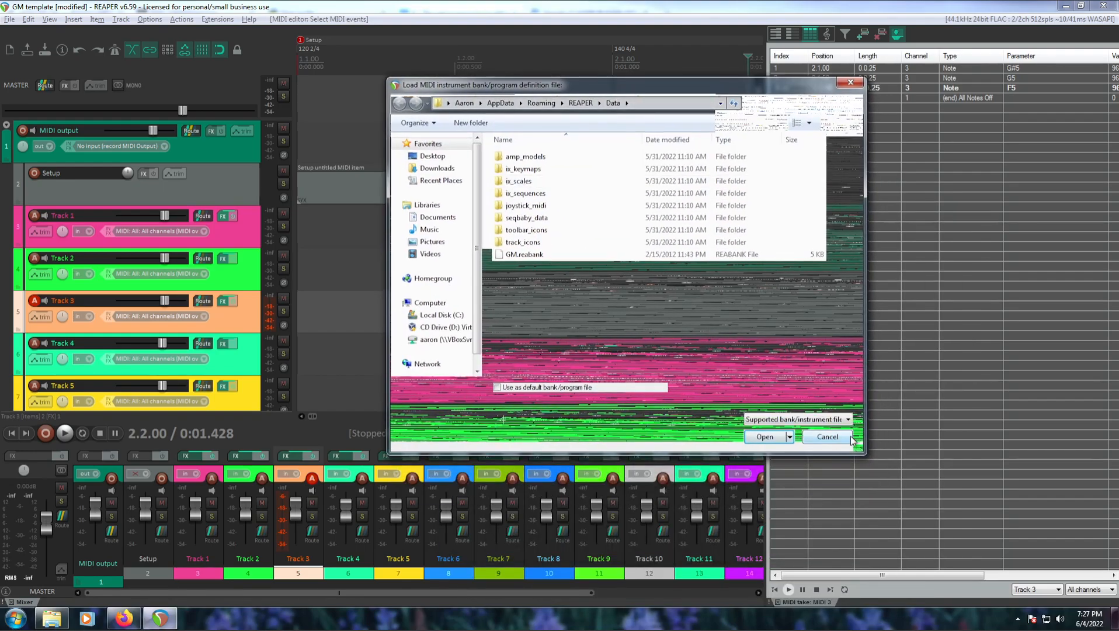
left_click_drag(861, 451, 917, 478)
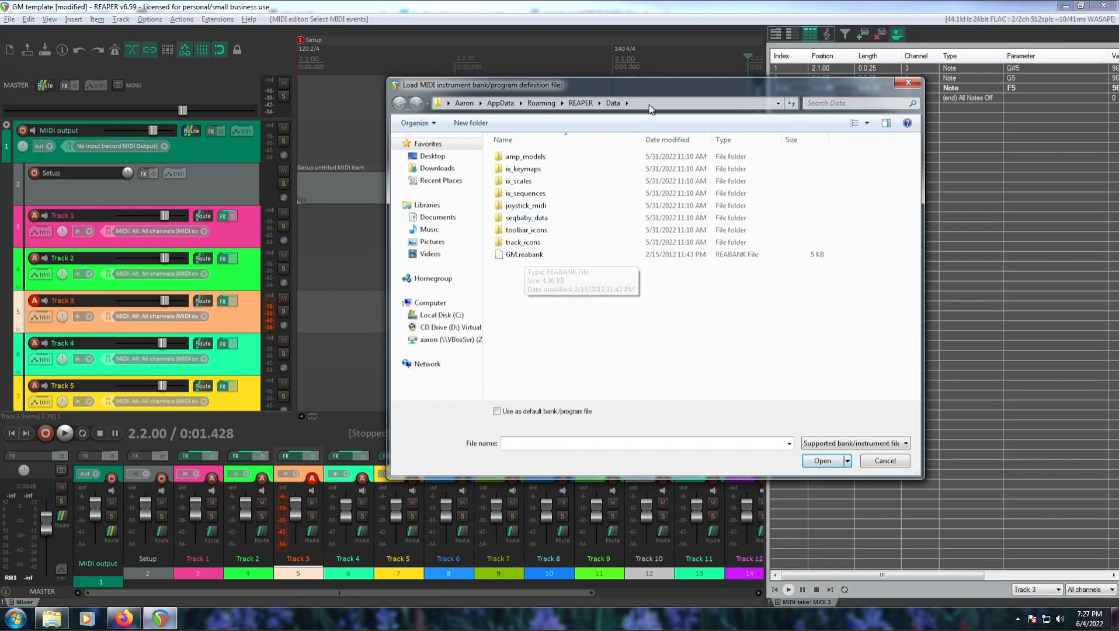
left_click(884, 461)
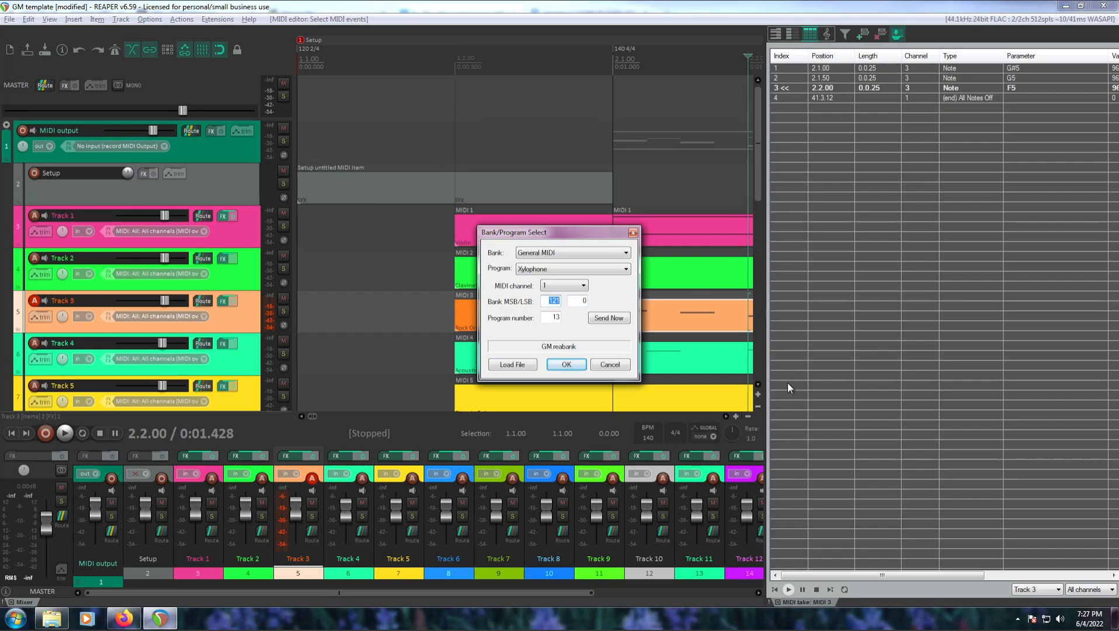
Reselect the General MIDI bank and insert the Xylophone bank/program event on MIDI channel 1
type("0")
left_click(582, 269)
left_click(581, 261)
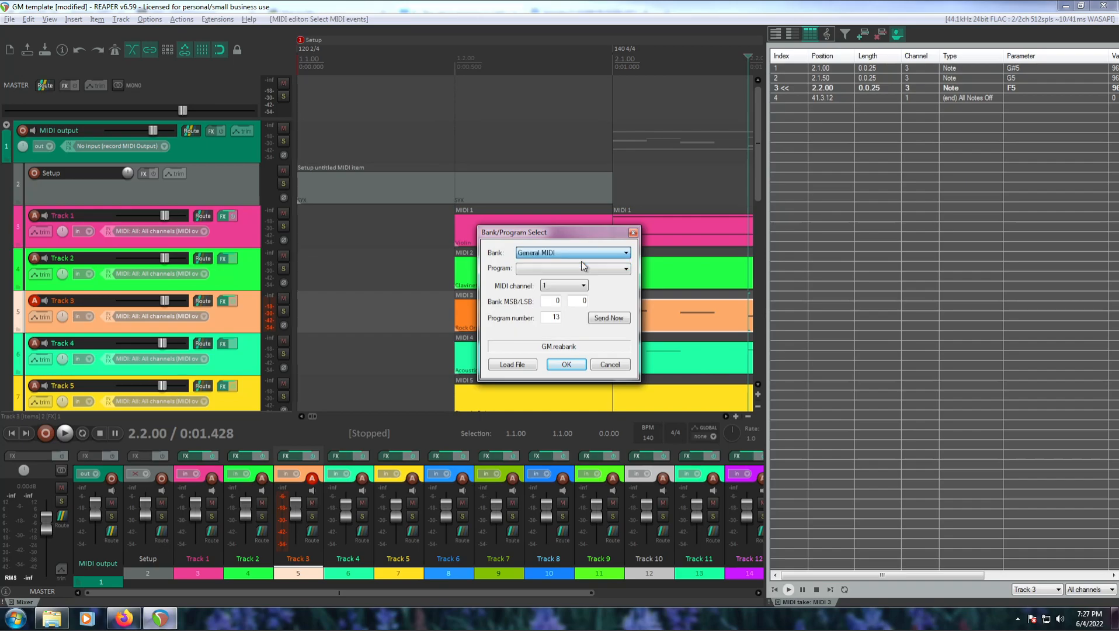
left_click(572, 363)
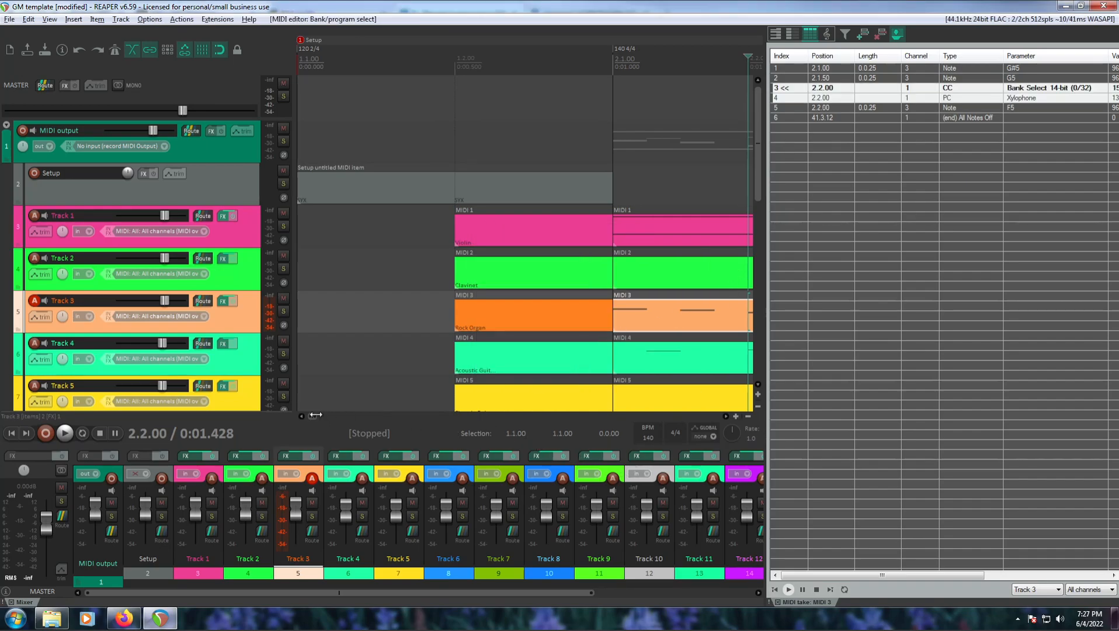
Solo Track 3 and the MIDI output track and play the project from the start to hear the Xylophone change
scroll(312, 418, "right", 3)
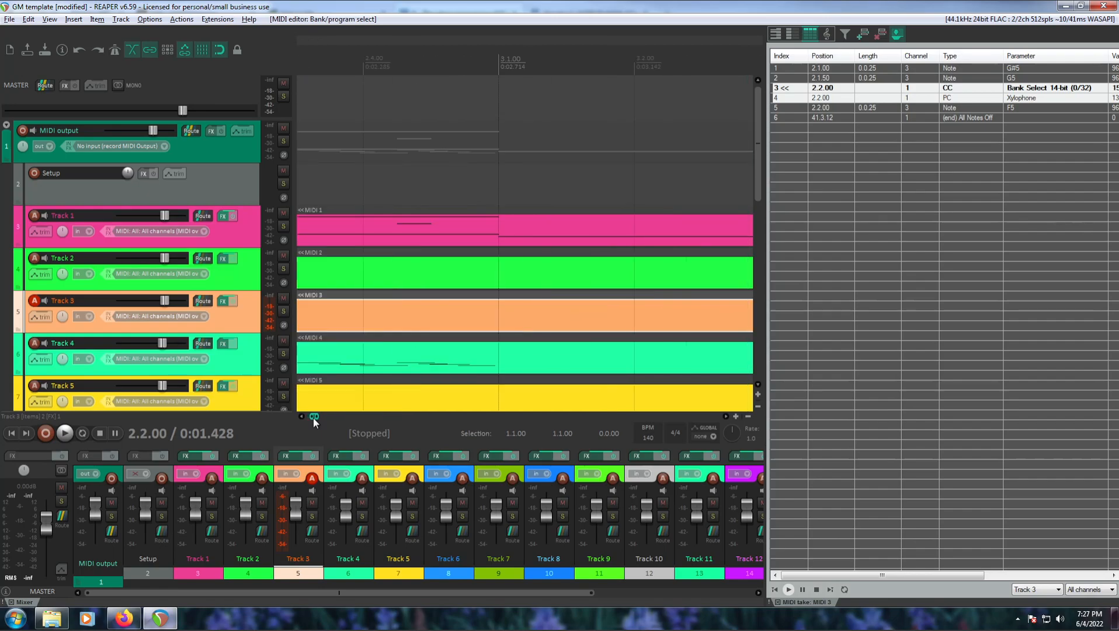
scroll(304, 416, "left", 5)
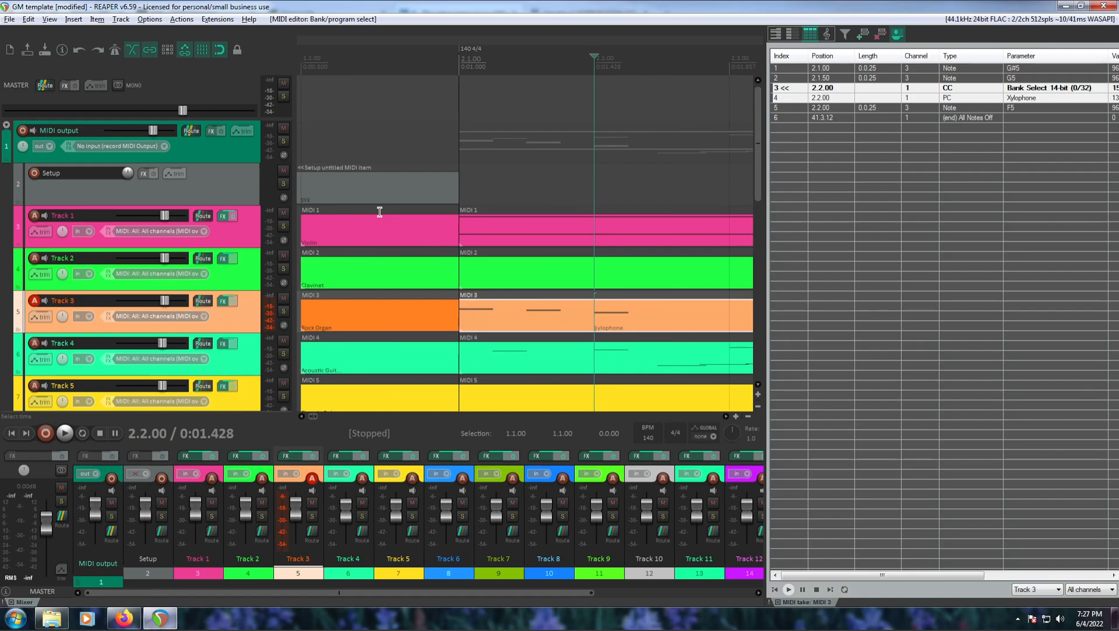
scroll(240, 199, "down", 4)
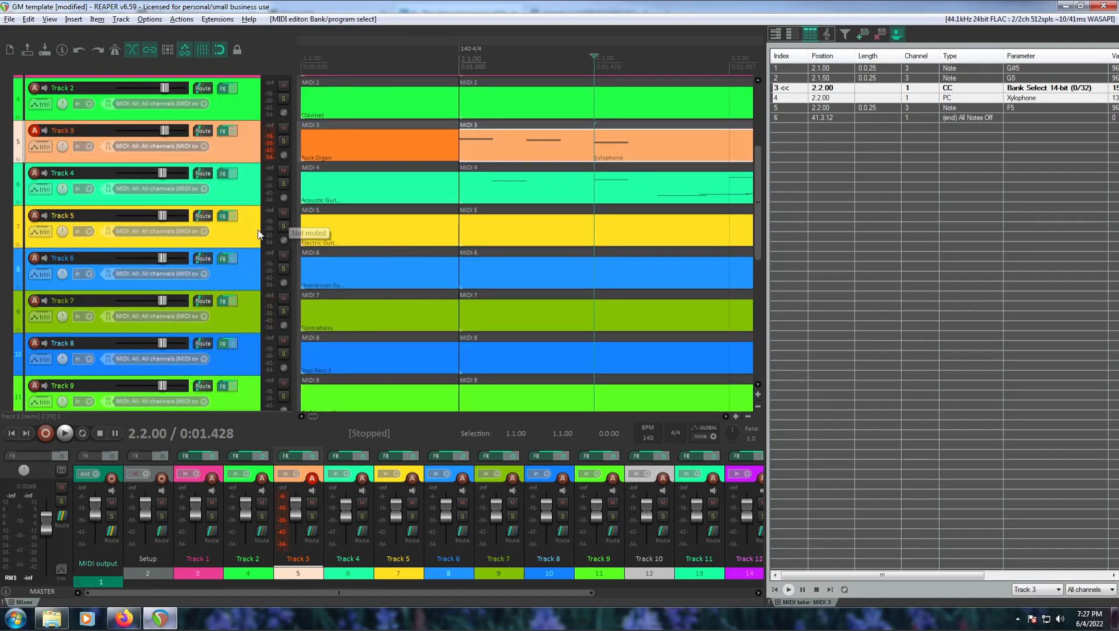
scroll(264, 301, "up", 5)
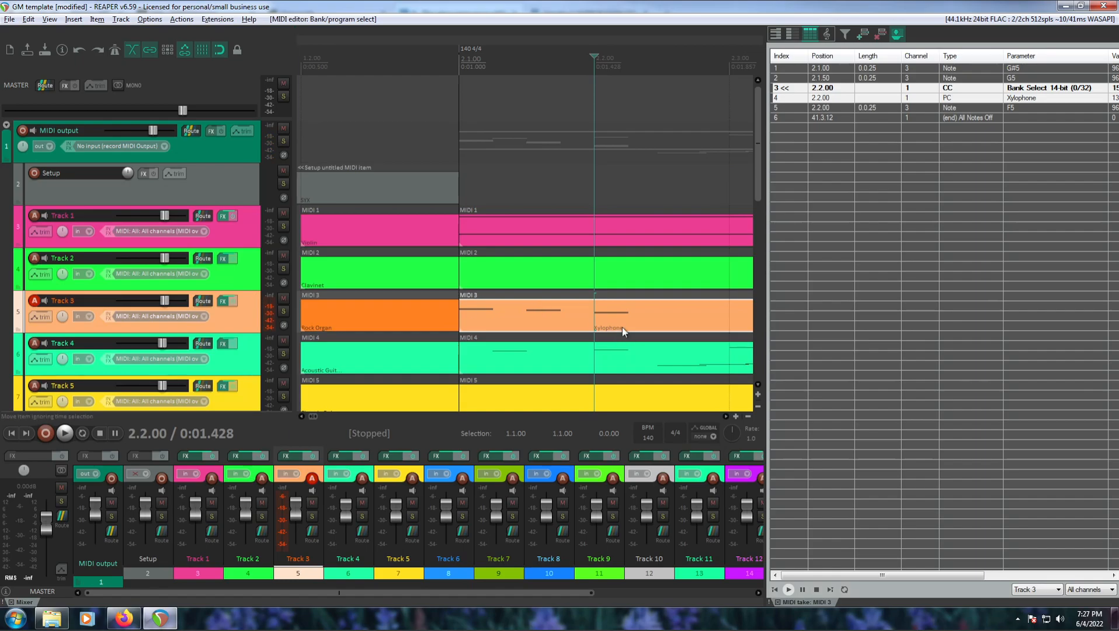
left_click(285, 312)
left_click(285, 141)
left_click(466, 57)
key("space")
key("space")
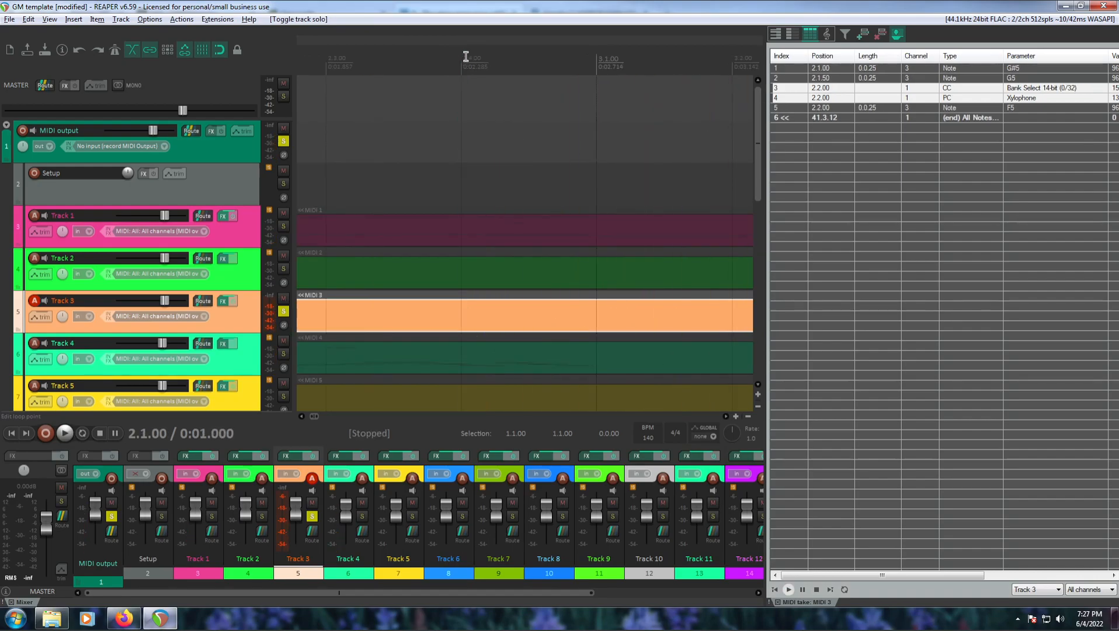
key("Home")
key("space")
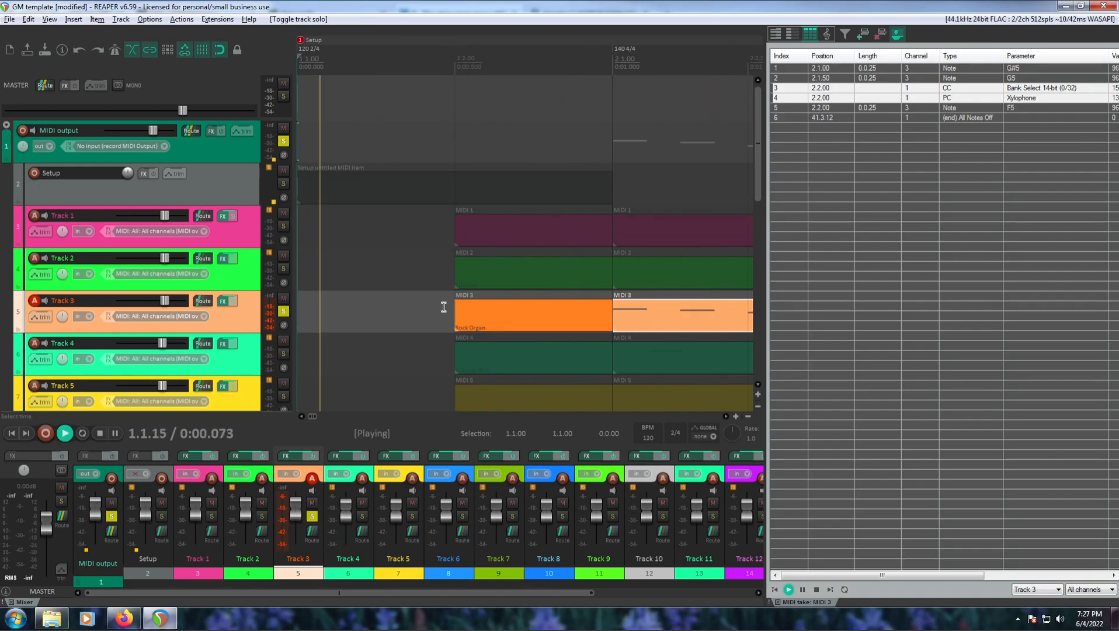
key("space")
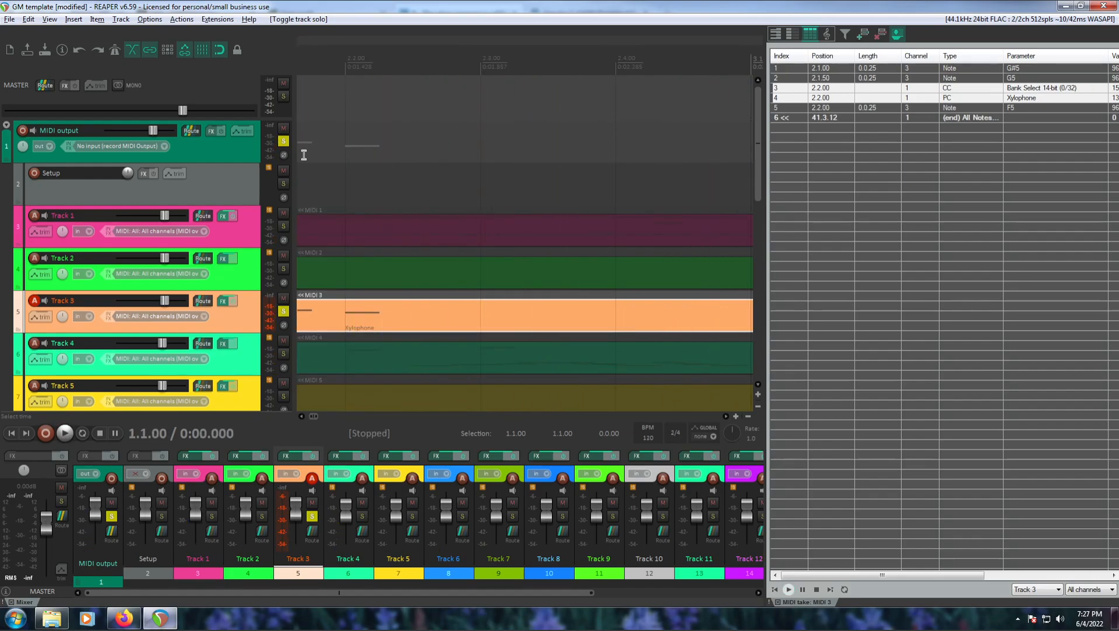
Clear the solo on Track 3 and the MIDI output track
left_click(279, 311)
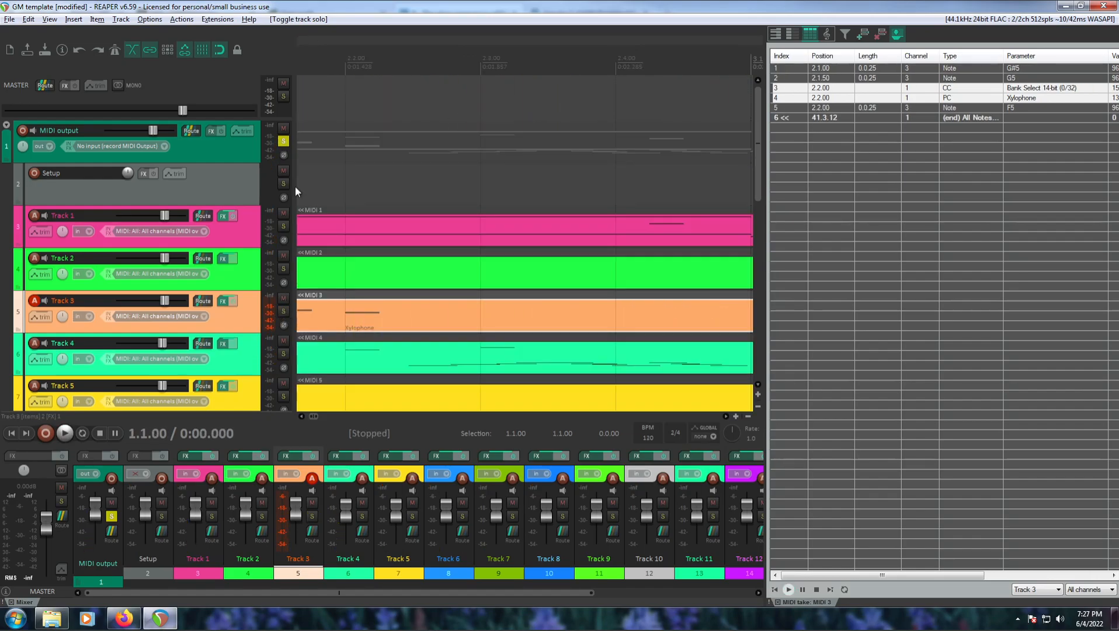
left_click(214, 150)
scroll(527, 267, "down", 4)
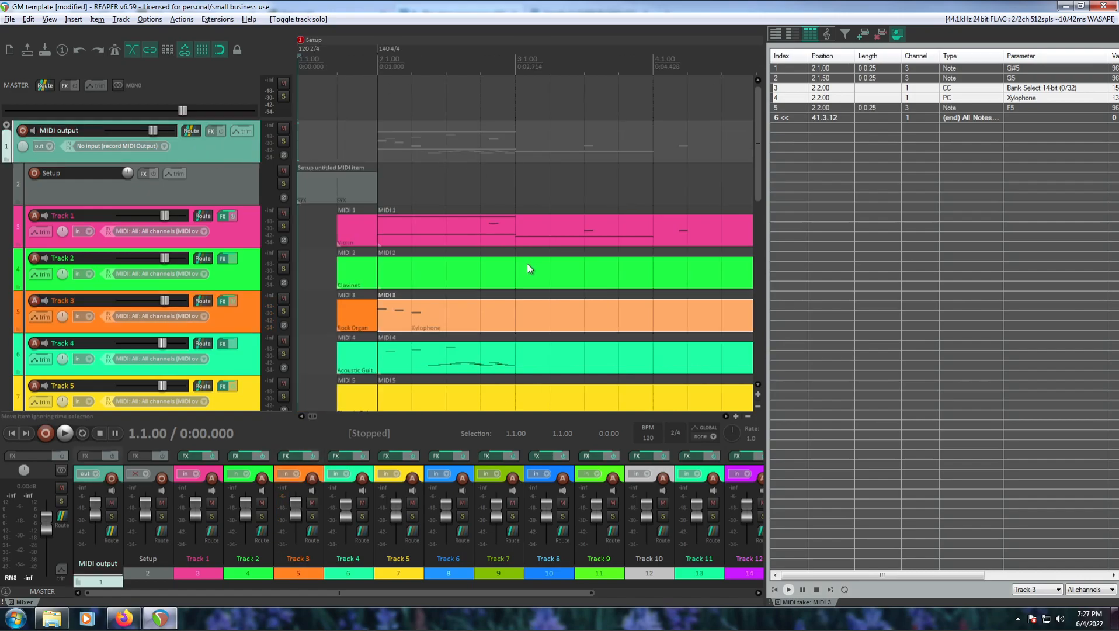
Review Track 1's routing and its MIDI track control option that links track volume/pan to a MIDI channel
left_click(246, 236)
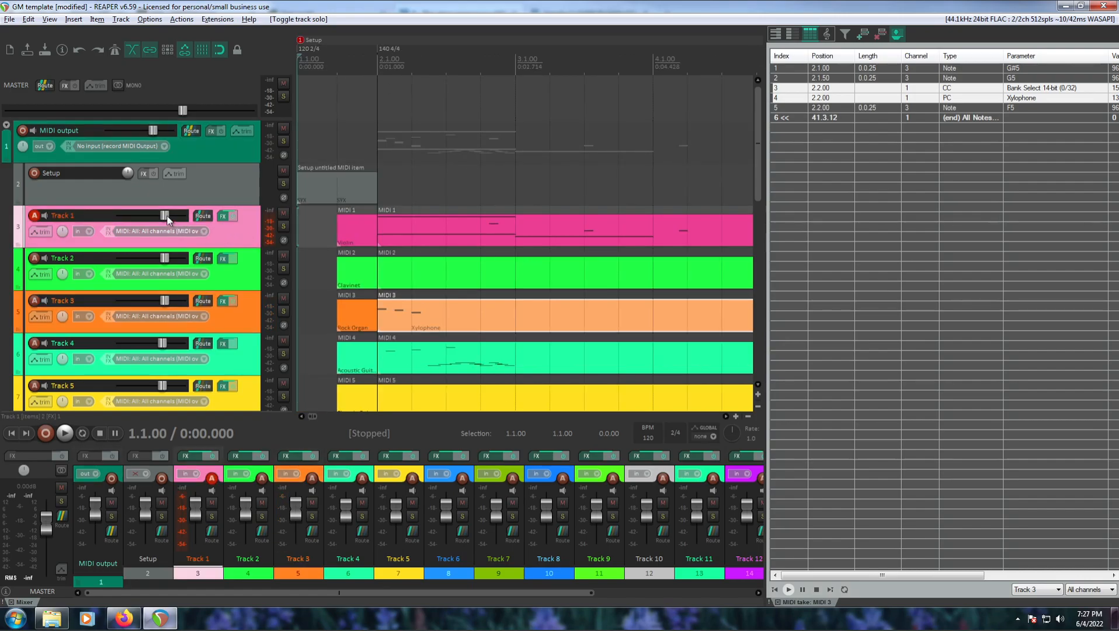
right_click(167, 216)
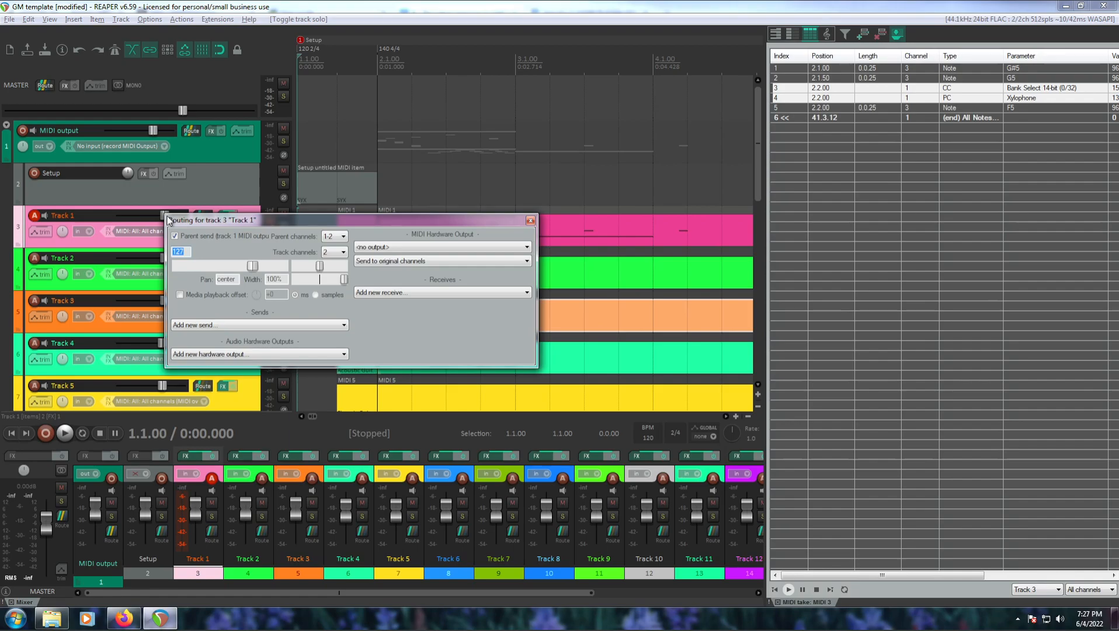
left_click(230, 199)
right_click(231, 233)
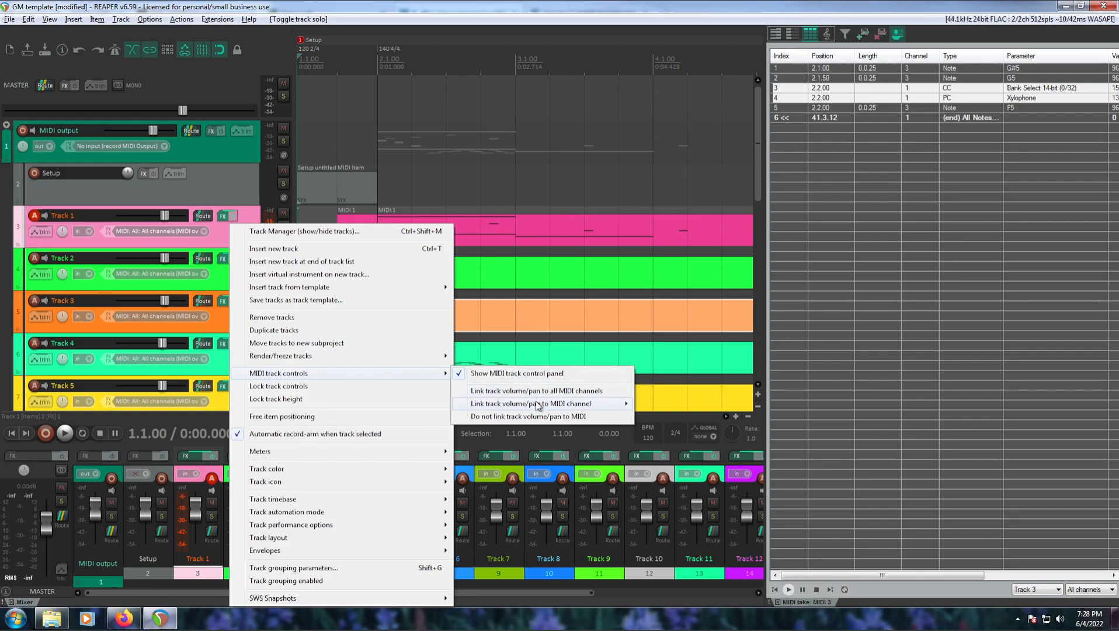
mouse_move(538, 405)
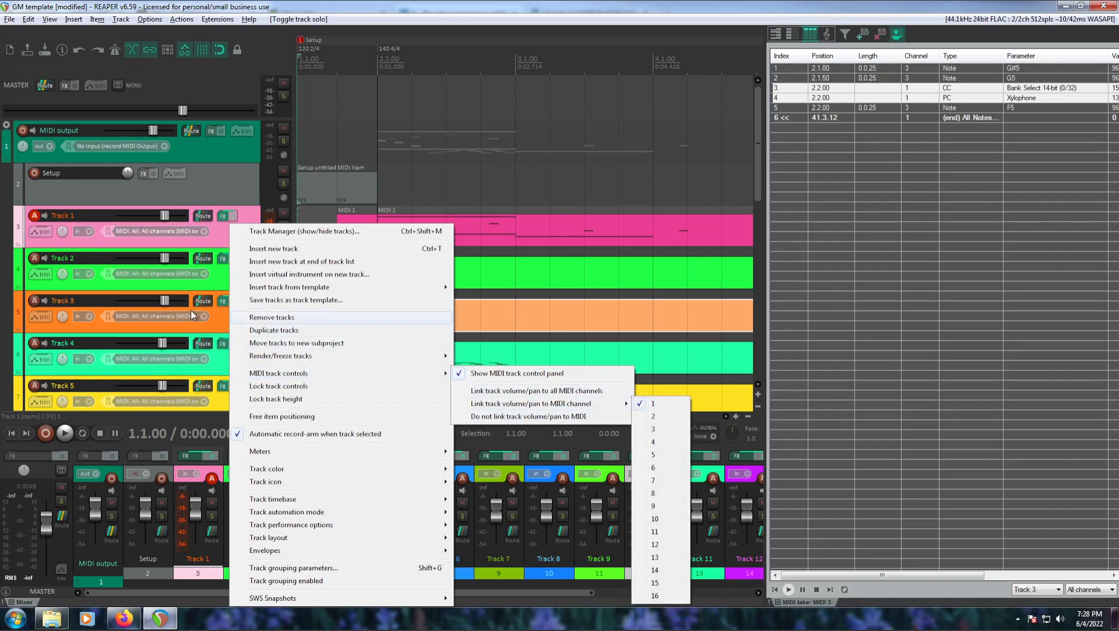
left_click(188, 264)
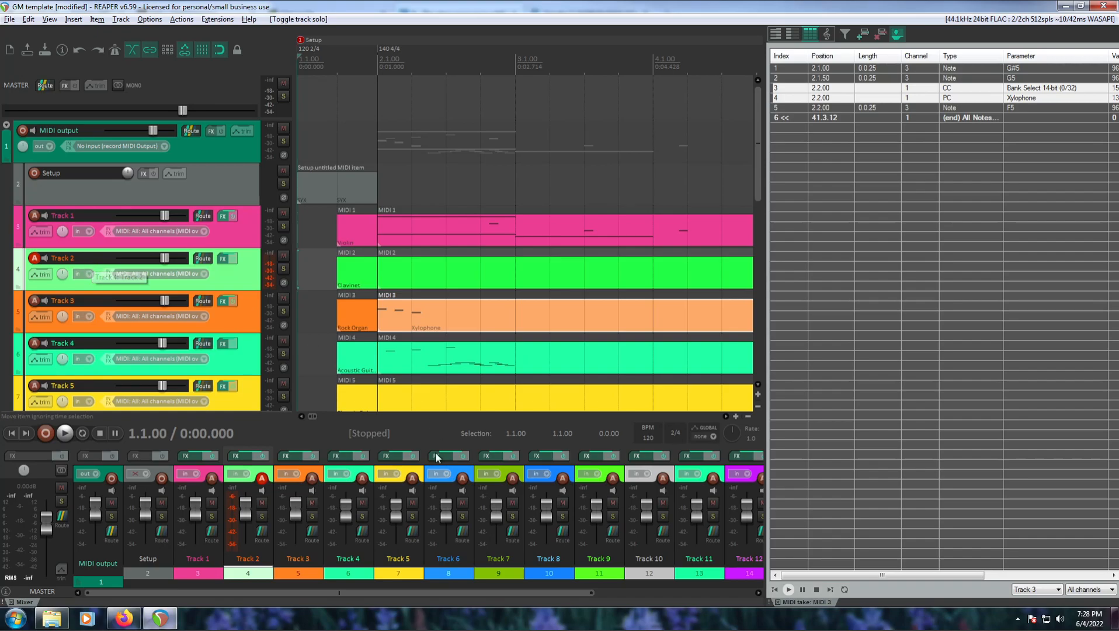
Adjust the pan of Tracks 1 and 3, and try a pan change on Track 2 before resetting it to center
left_click(251, 230)
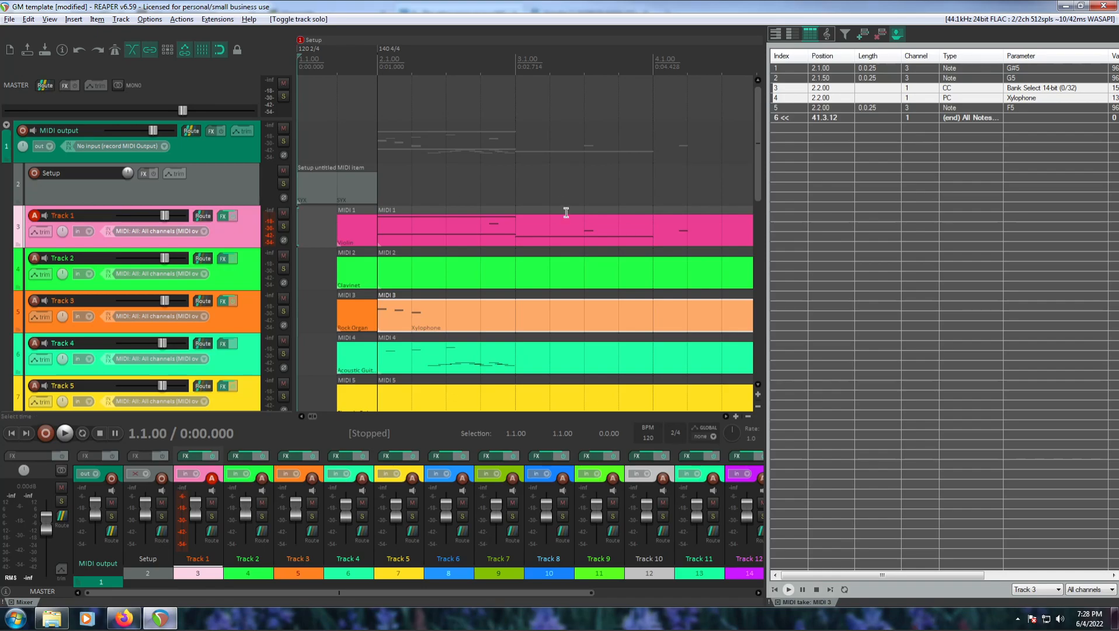
mouse_move(62, 231)
left_mouse_down()
mouse_move(64, 251)
mouse_move(63, 231)
left_mouse_up()
left_click_drag(61, 276, 64, 272)
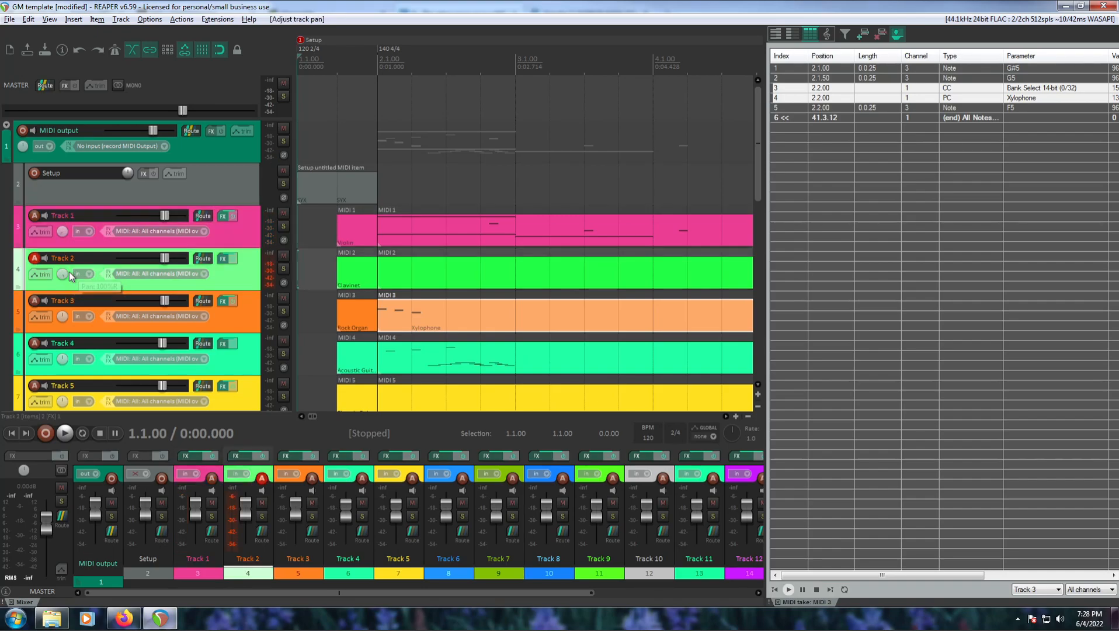
double_click(63, 273)
mouse_move(61, 316)
left_mouse_down()
mouse_move(60, 330)
mouse_move(69, 300)
mouse_move(70, 331)
left_mouse_up()
Lower Track 4's volume slightly and play the project from the start to hear the changes
left_click_drag(163, 344, 154, 344)
key("space")
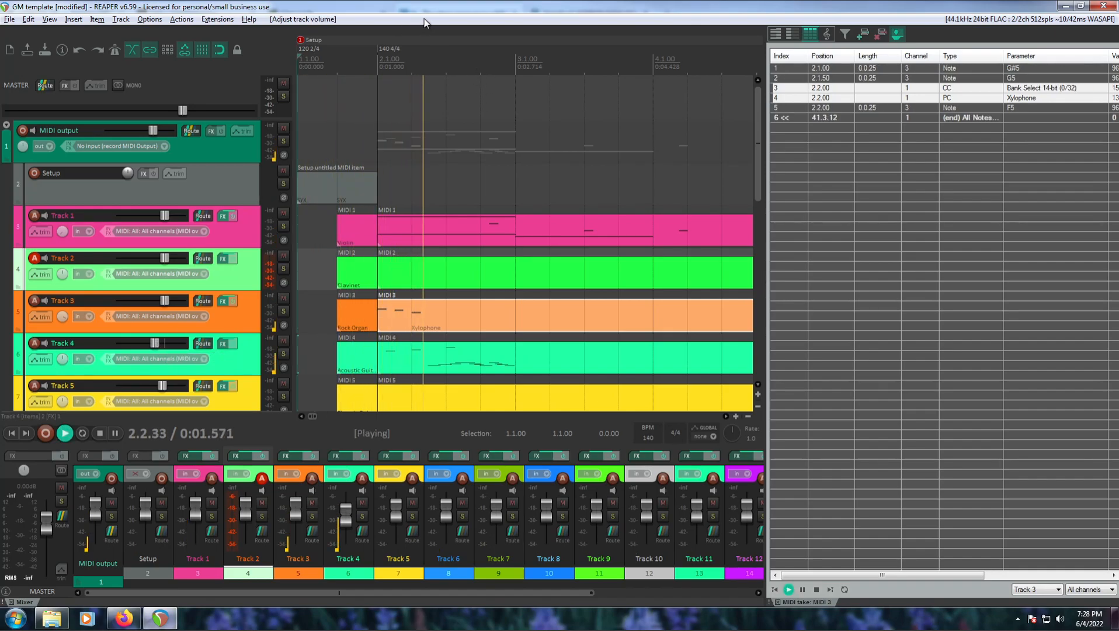
key("space")
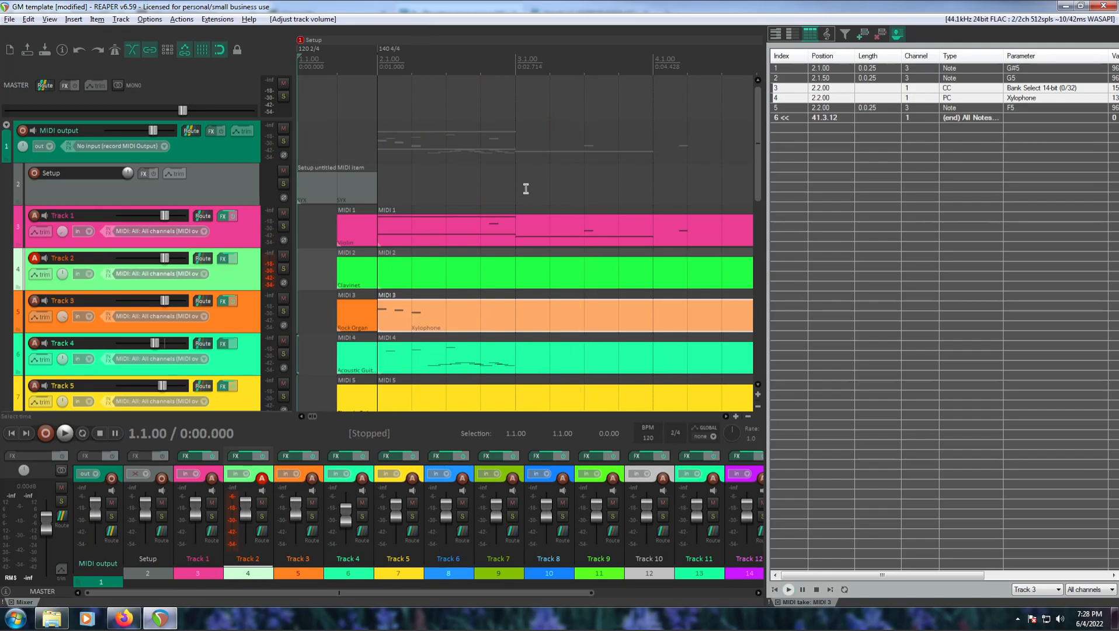
Arm the MIDI output track for recording and review its record output options, leaving Record: output (MIDI) selected
left_click(244, 183)
left_click(233, 147)
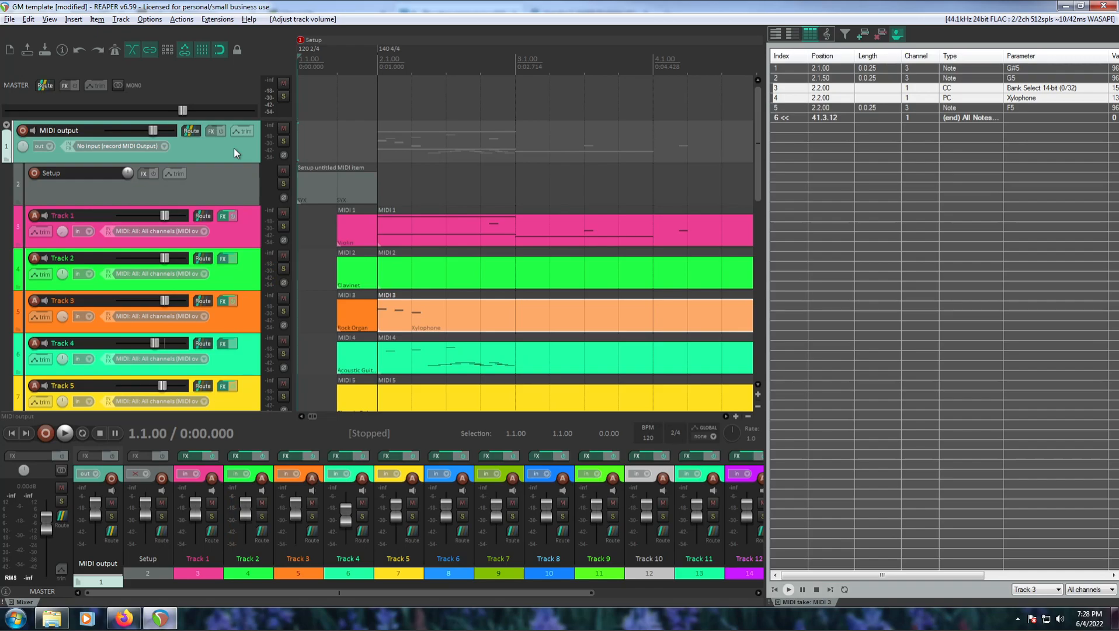
left_click(21, 132)
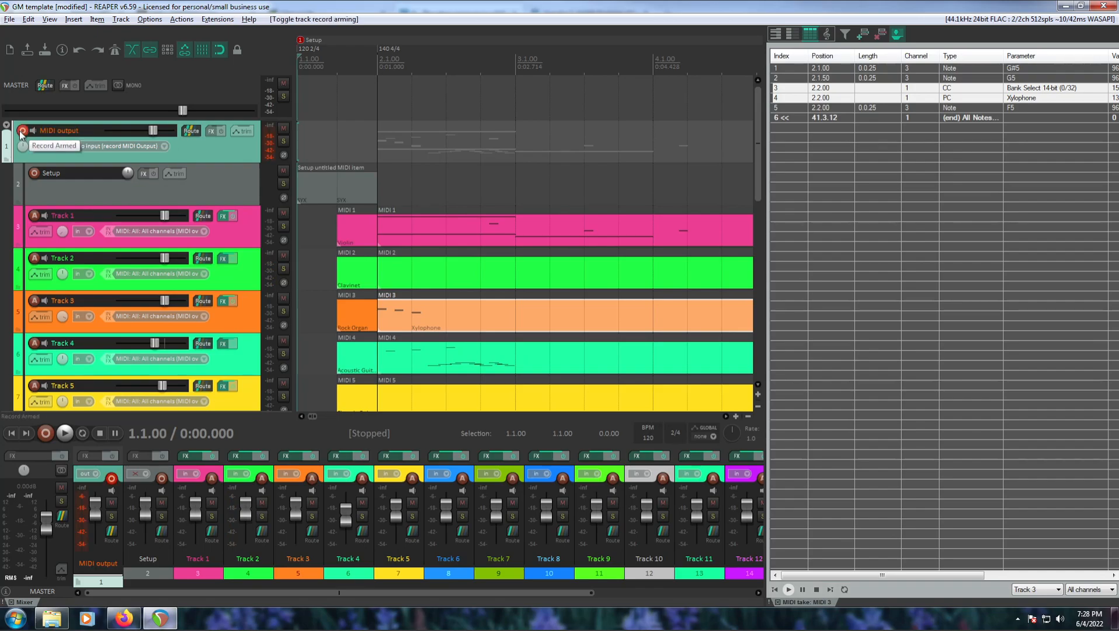
right_click(22, 133)
mouse_move(86, 229)
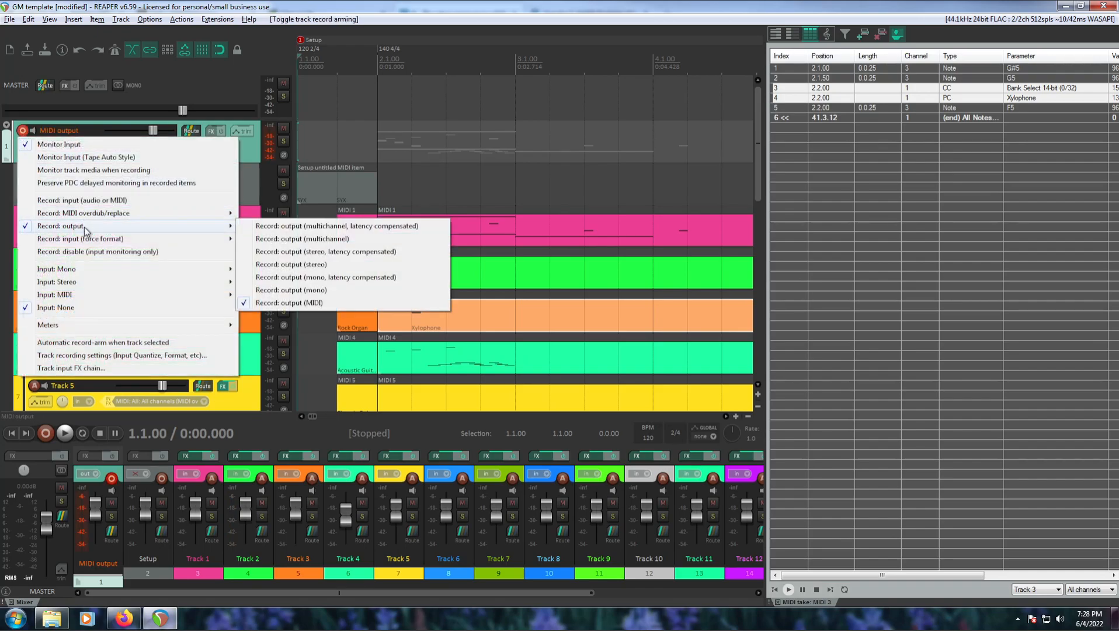
left_click(258, 155)
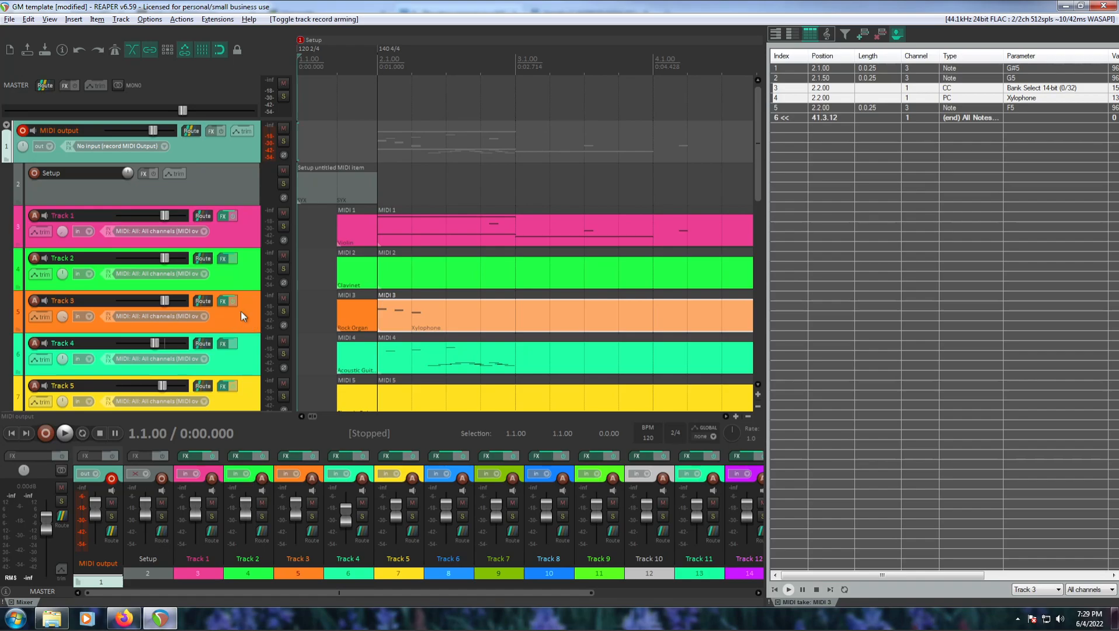
Select Tracks 1 through 4 together so they are record-armed
left_click(254, 244)
left_click(253, 370, "shift")
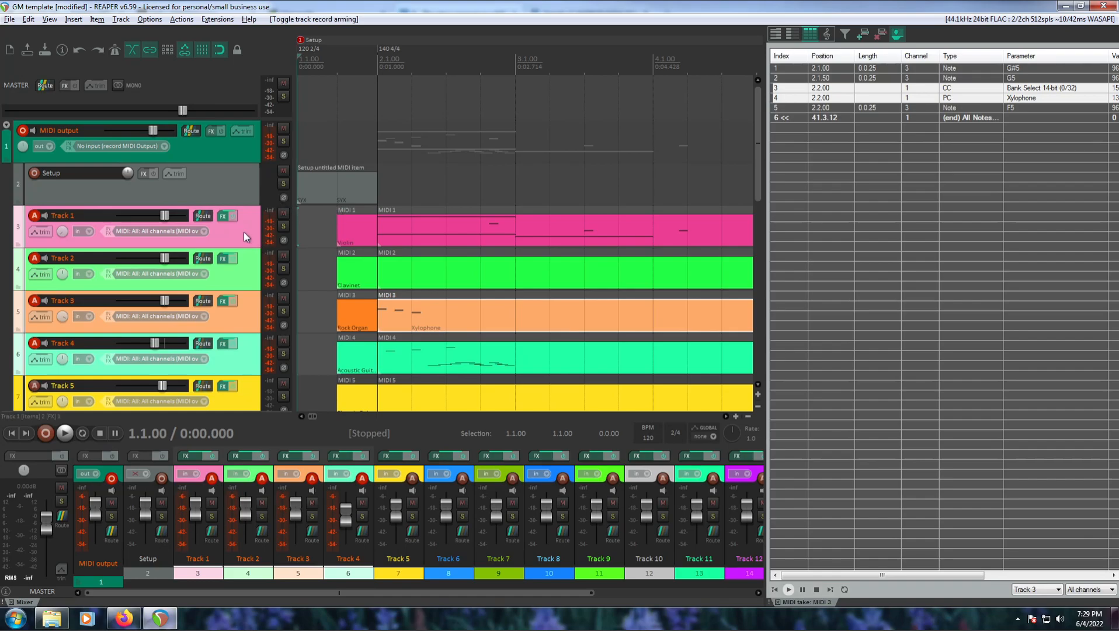
Show the volume envelopes of Tracks 1 through 4 and draw on Track 2's volume envelope at the start of measure 2
key("v")
scroll(236, 232, "down", 3)
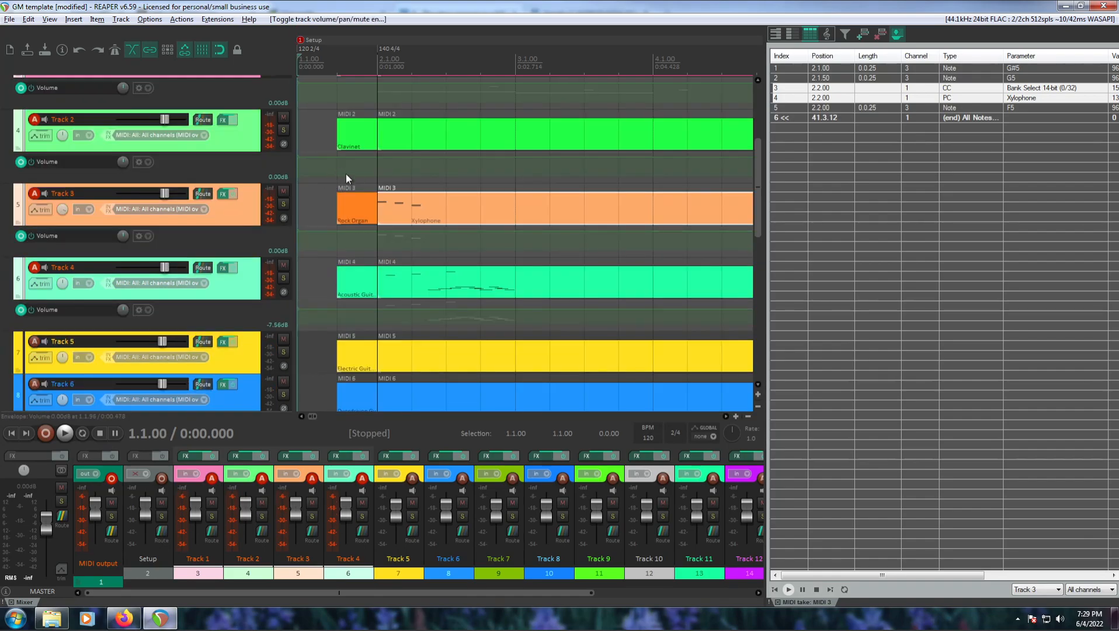
left_click_drag(385, 157, 497, 169)
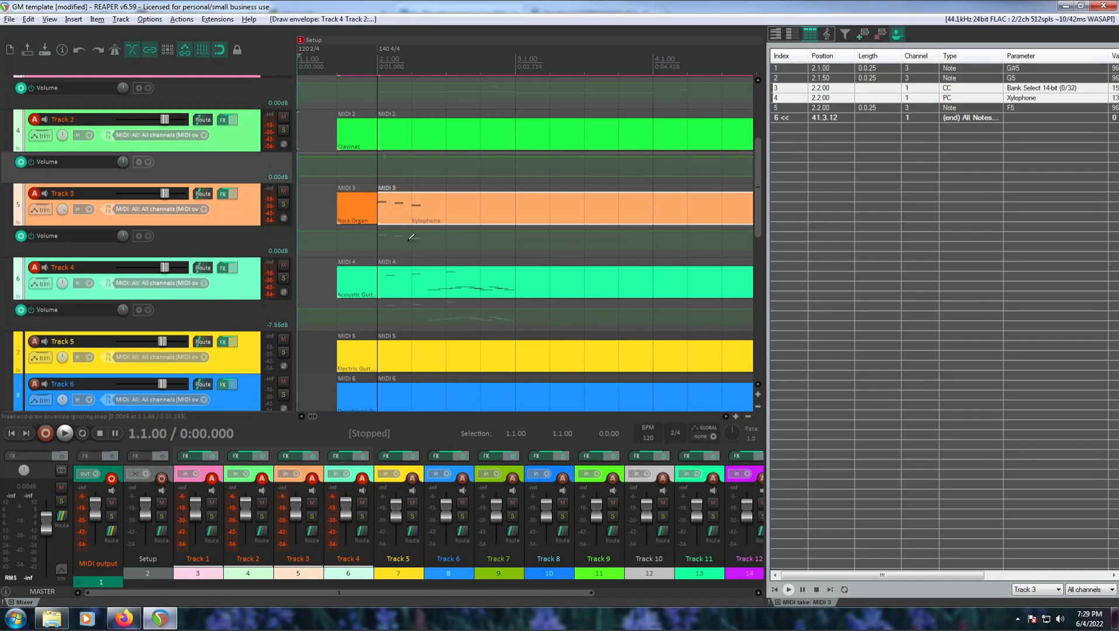
Draw a rising volume ramp on Track 3's volume envelope over the first beat of measure 2
left_click(387, 233)
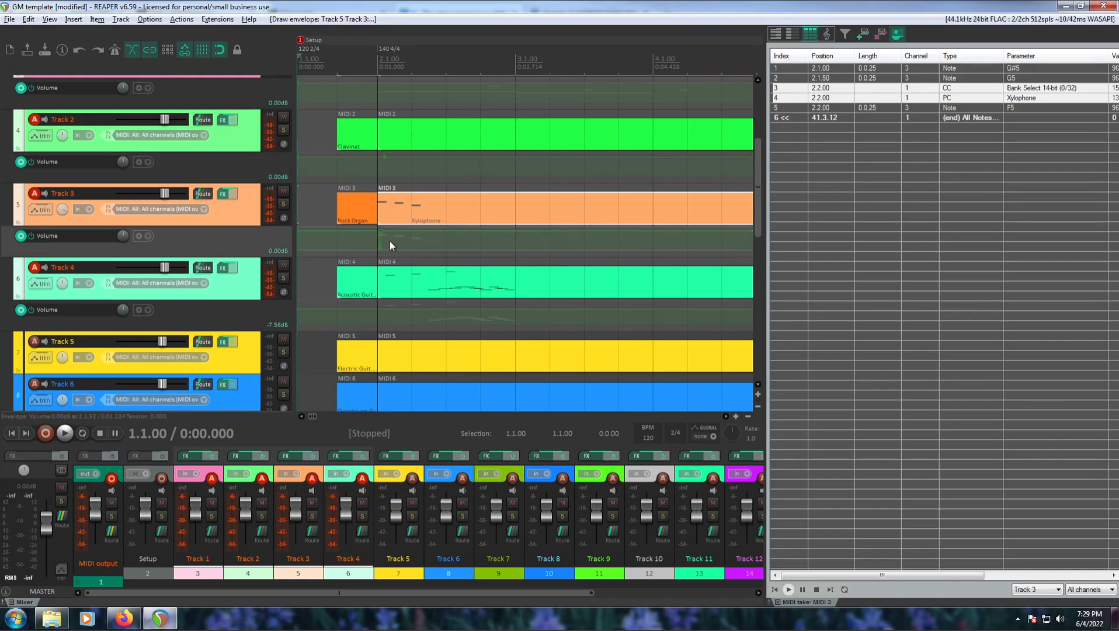
left_click_drag(382, 231, 412, 229)
key("space")
key("space")
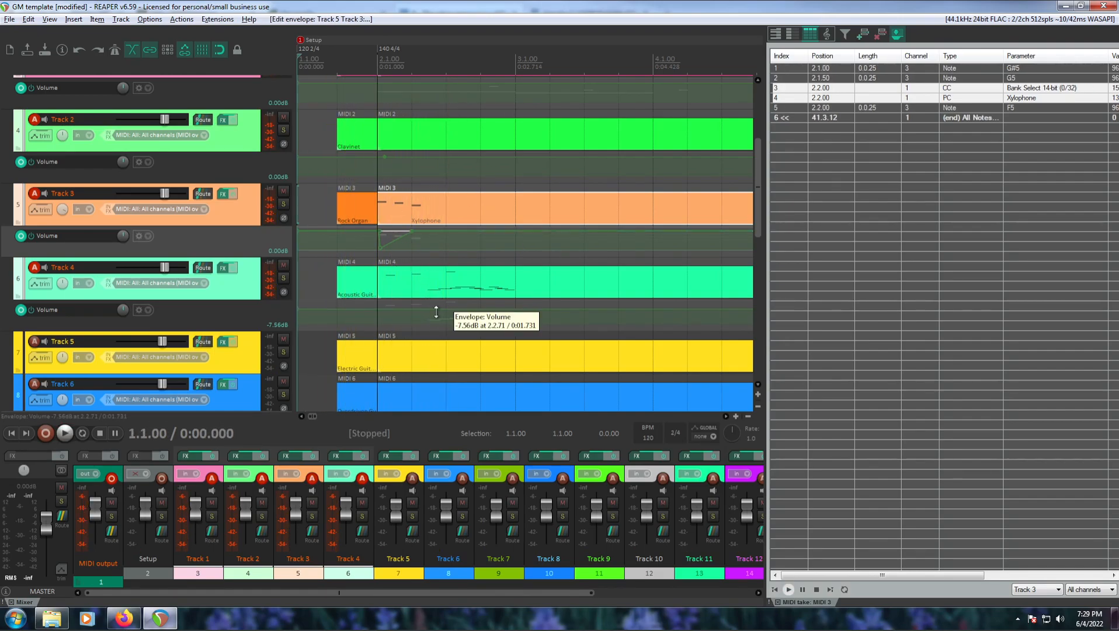
Show the pan envelopes of the selected tracks and ramp Track 3's pan toward center over the first beat of measure 2
left_click(236, 313)
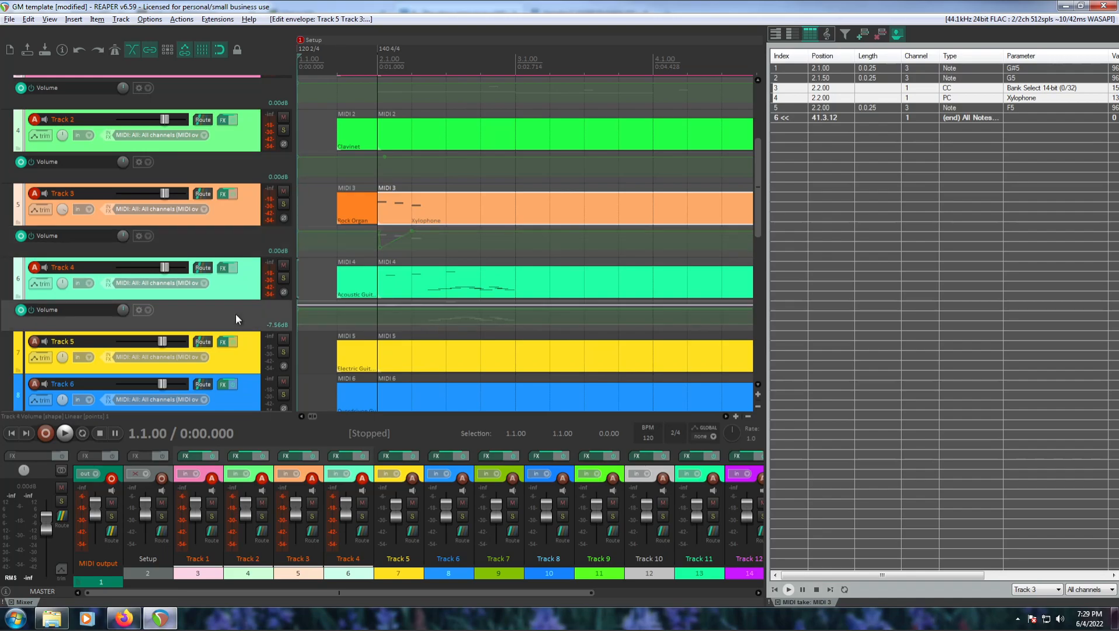
key("p")
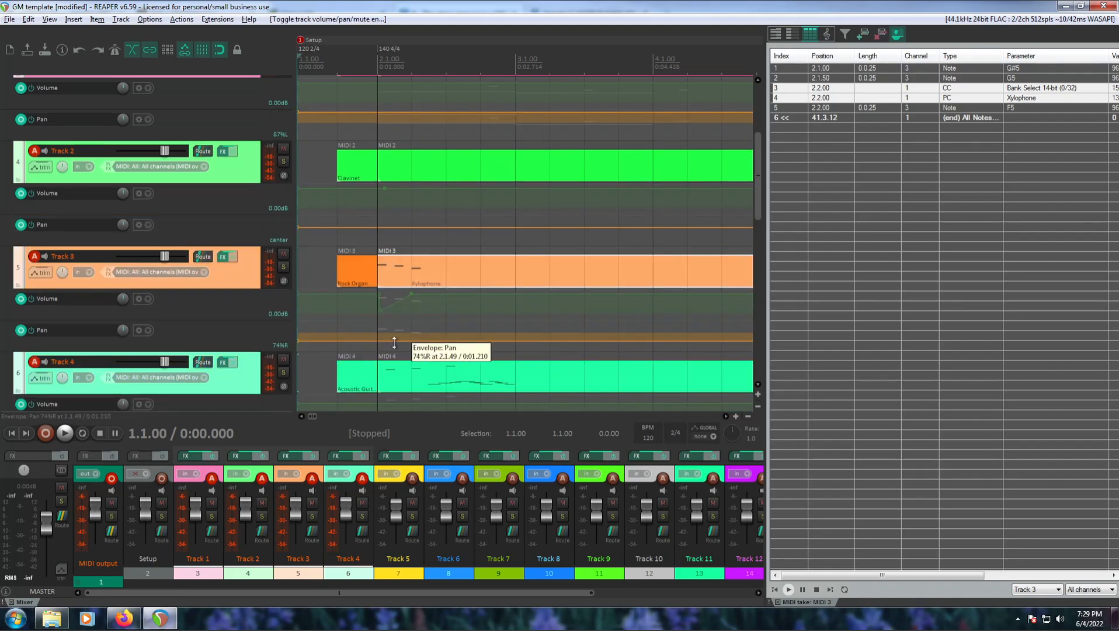
mouse_move(385, 340)
left_mouse_down()
mouse_move(458, 338)
mouse_move(422, 319)
mouse_move(408, 301)
mouse_move(418, 294)
left_mouse_up()
key("space")
key("space")
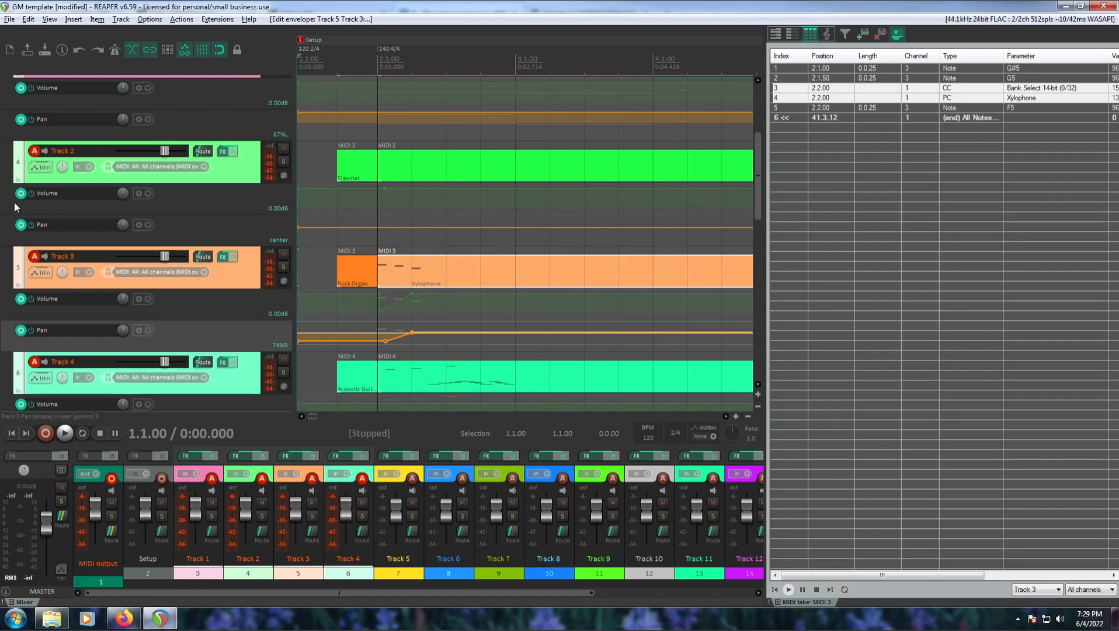
Enable automatic record-arm when selected for the MIDI output track, and check it by selecting Setup and returning to MIDI output
scroll(16, 206, "up", 5)
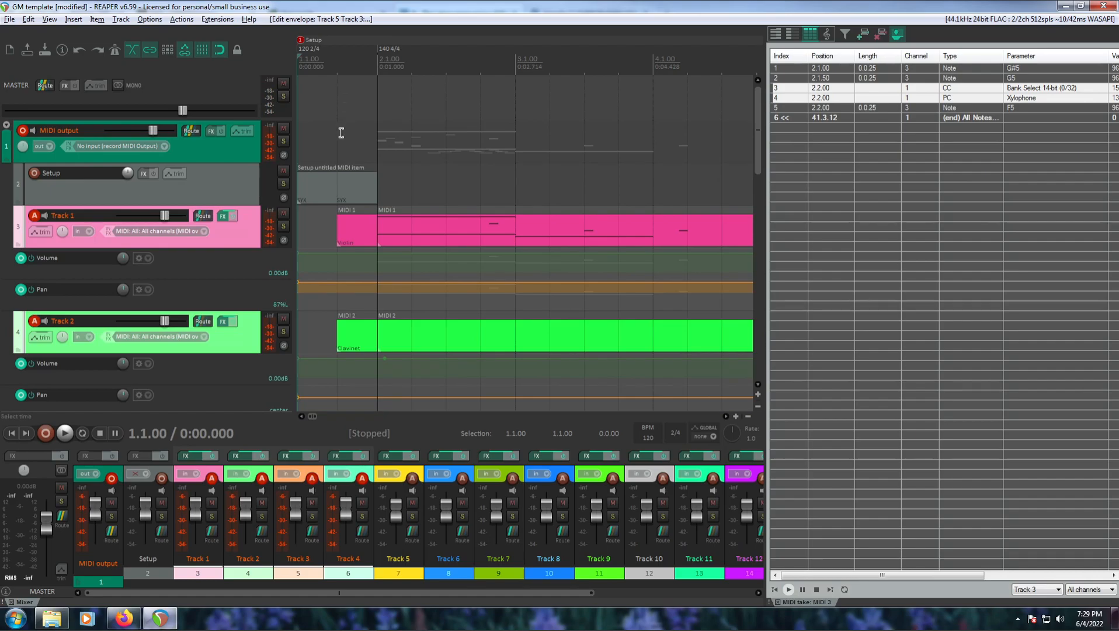
left_click(216, 154)
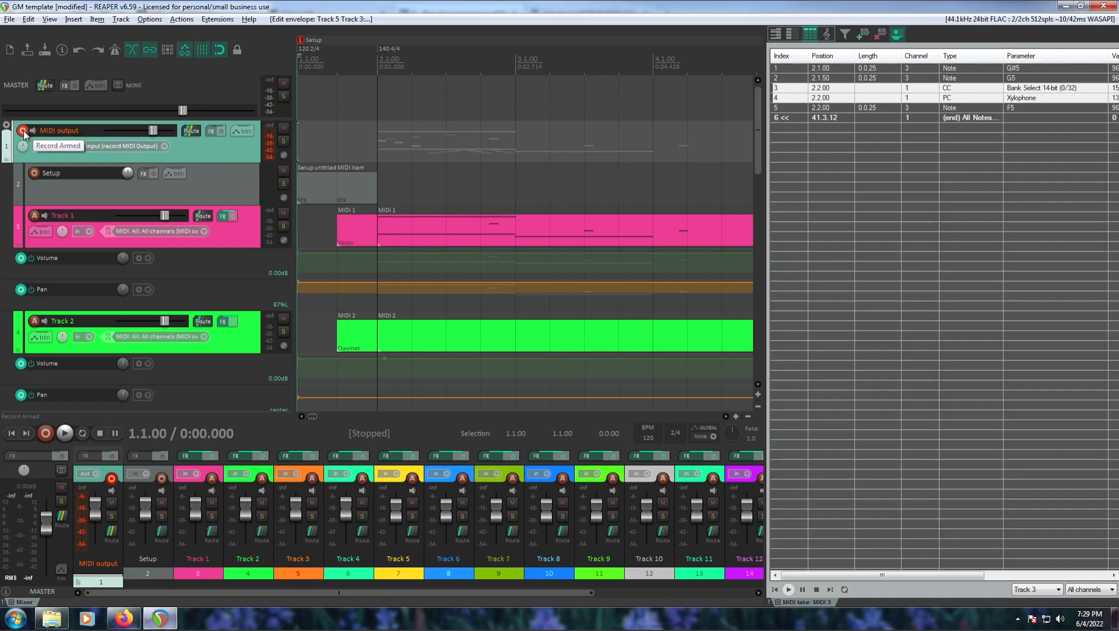
right_click(191, 149)
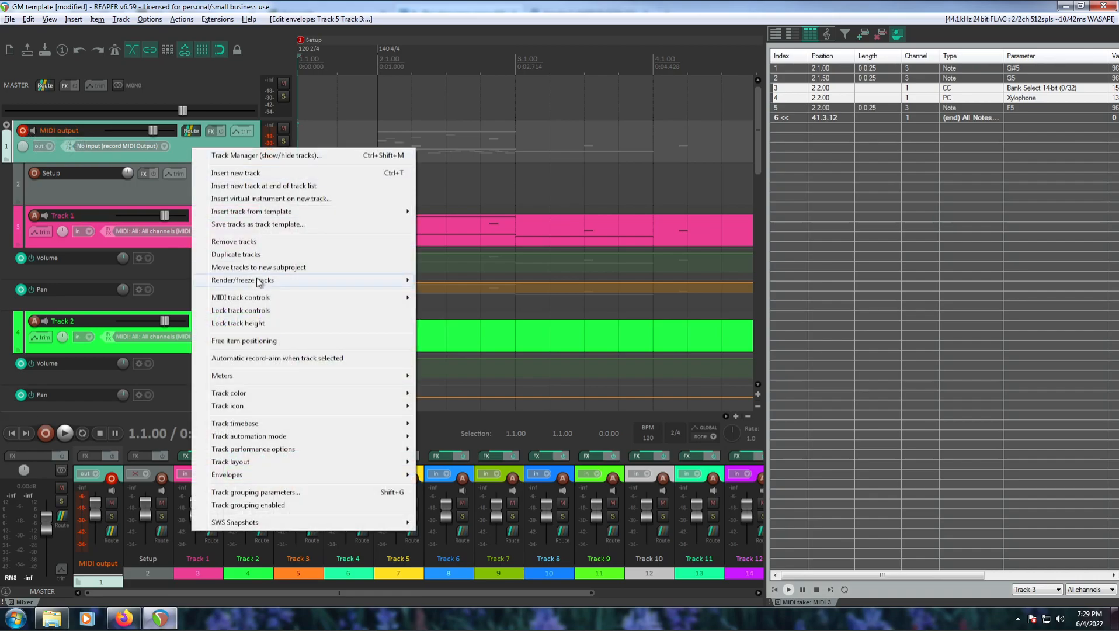
left_click(308, 358)
left_click(216, 187)
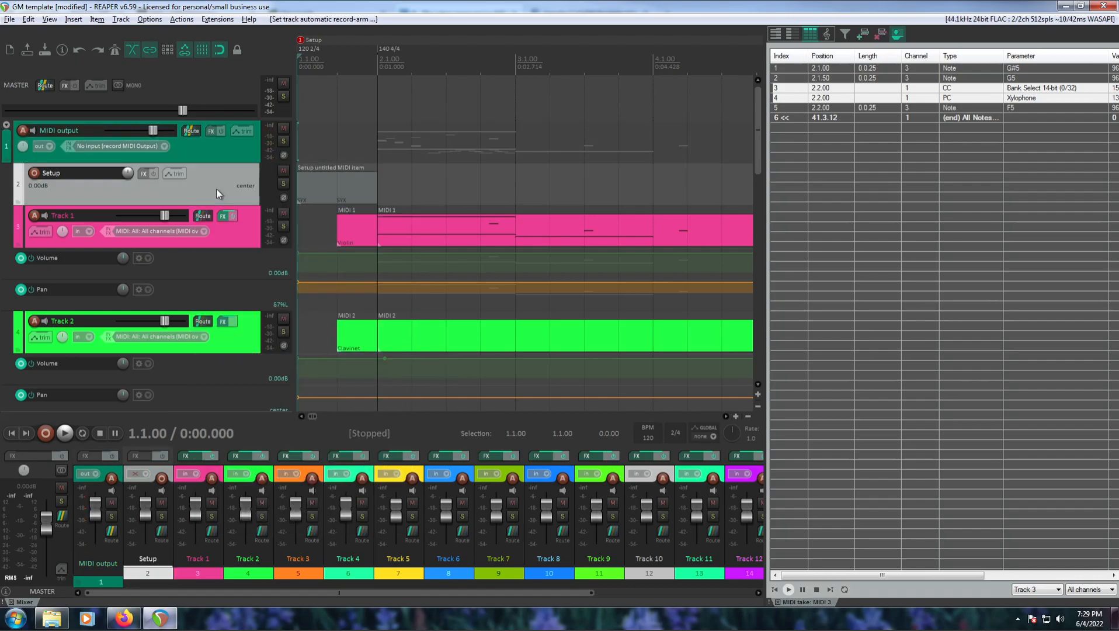
left_click(221, 149)
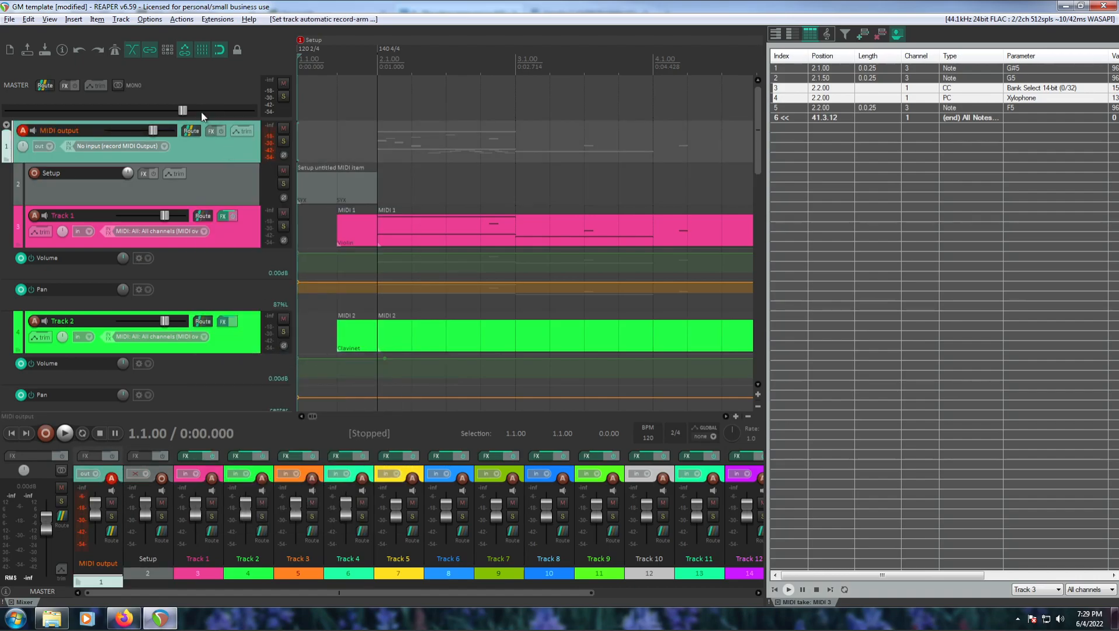
Record the project's combined MIDI onto the MIDI output track, stop after several measures, and save all recorded files
left_click(45, 433)
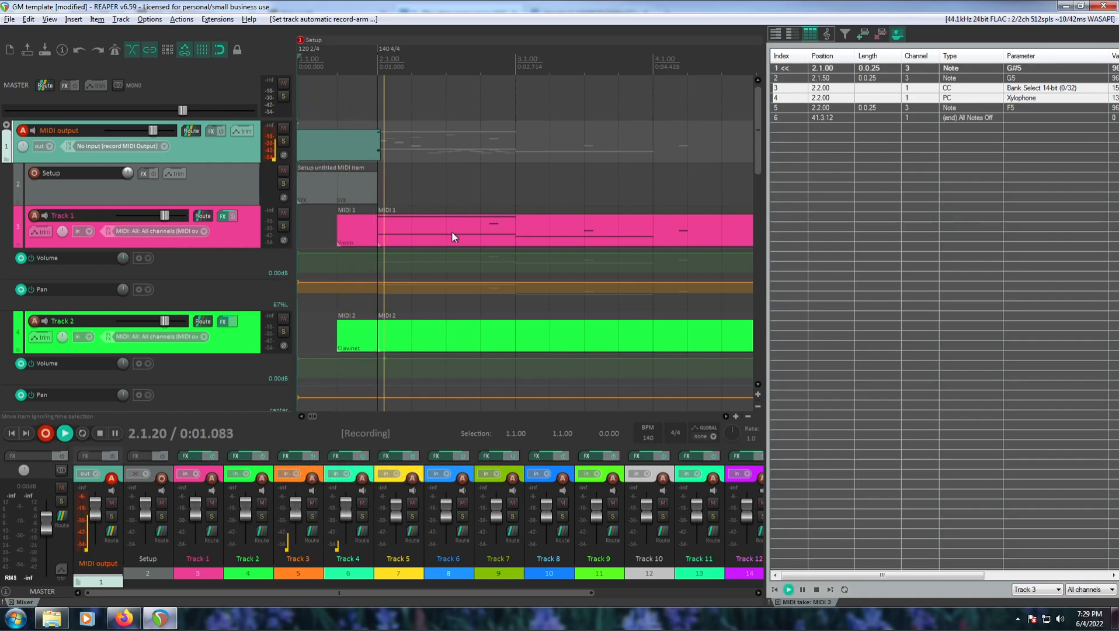
left_click(101, 432)
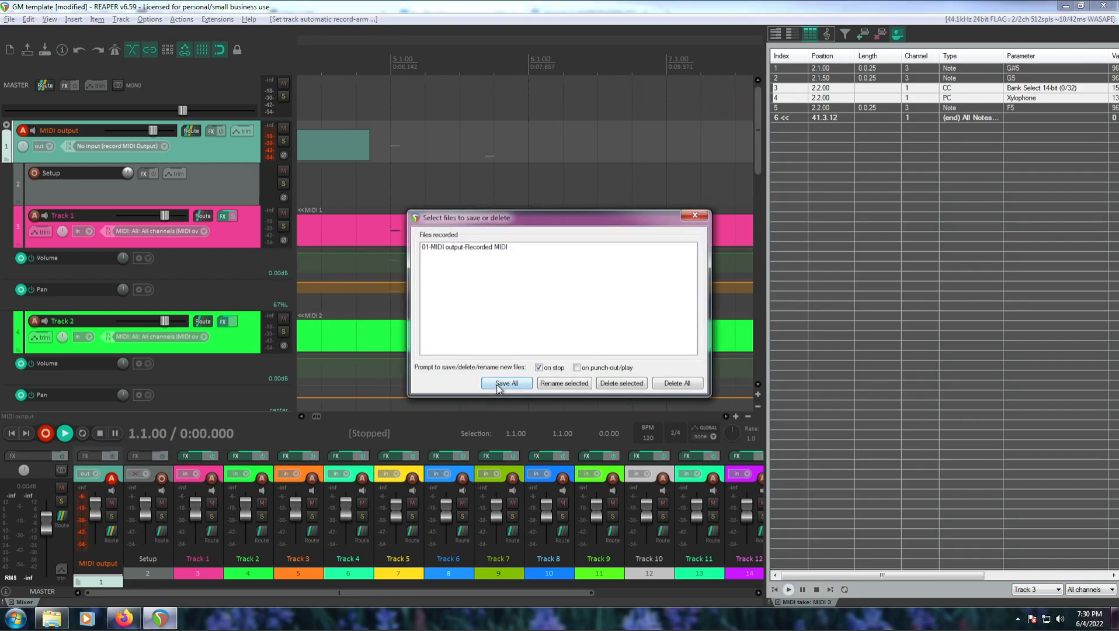
left_click(505, 383)
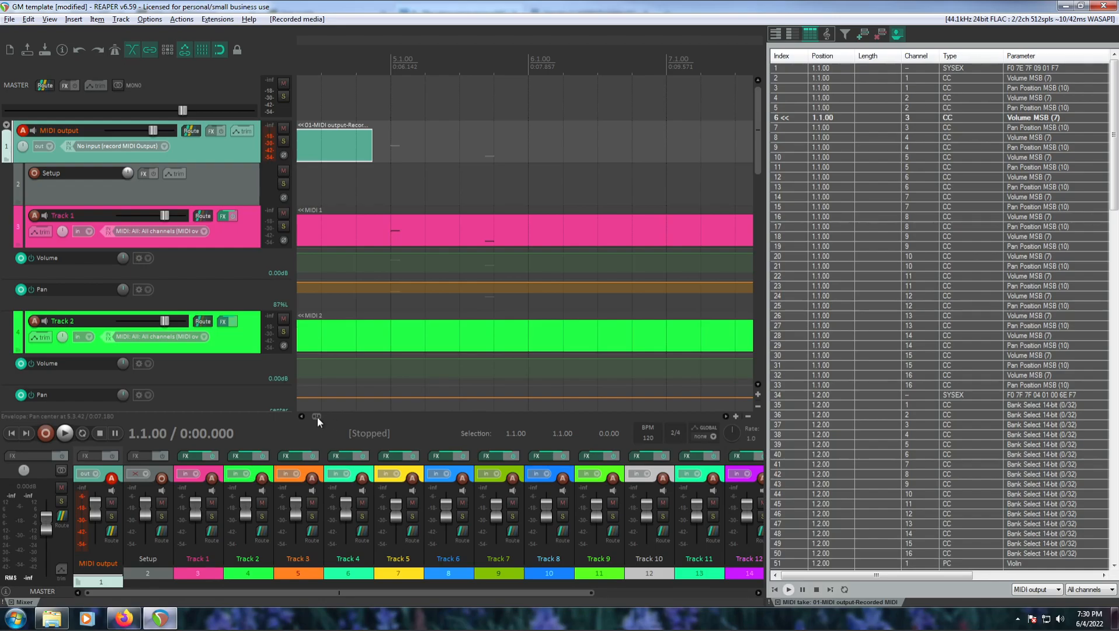
Examine the recorded MIDI output item in the event list and the piano roll
left_click_drag(317, 417, 294, 414)
scroll(946, 169, "down", 4)
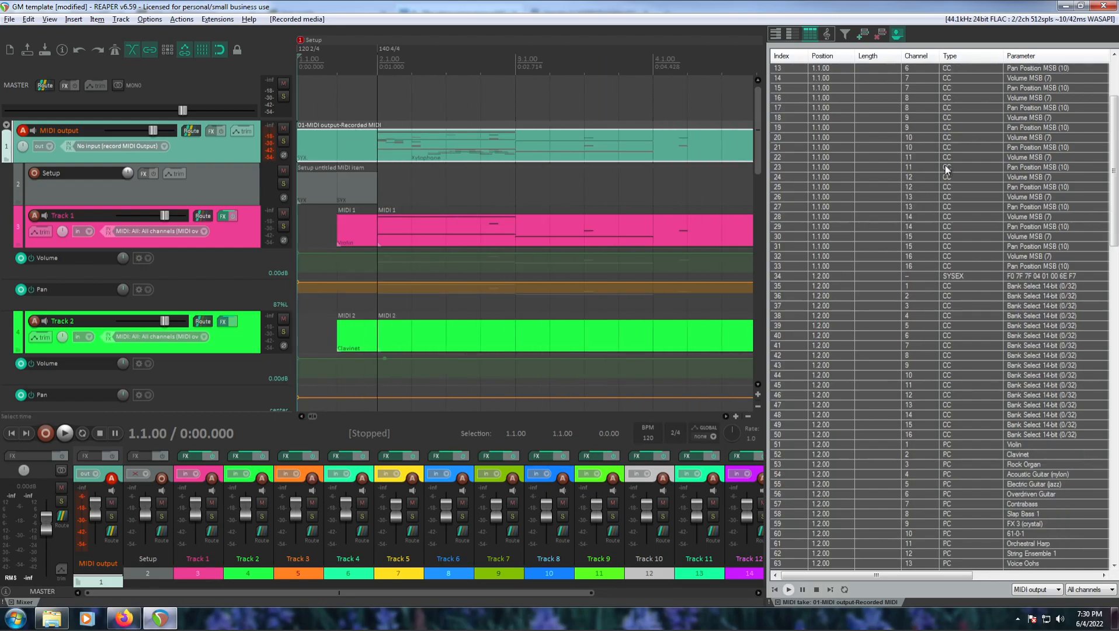
scroll(982, 135, "down", 15)
scroll(970, 222, "down", 20)
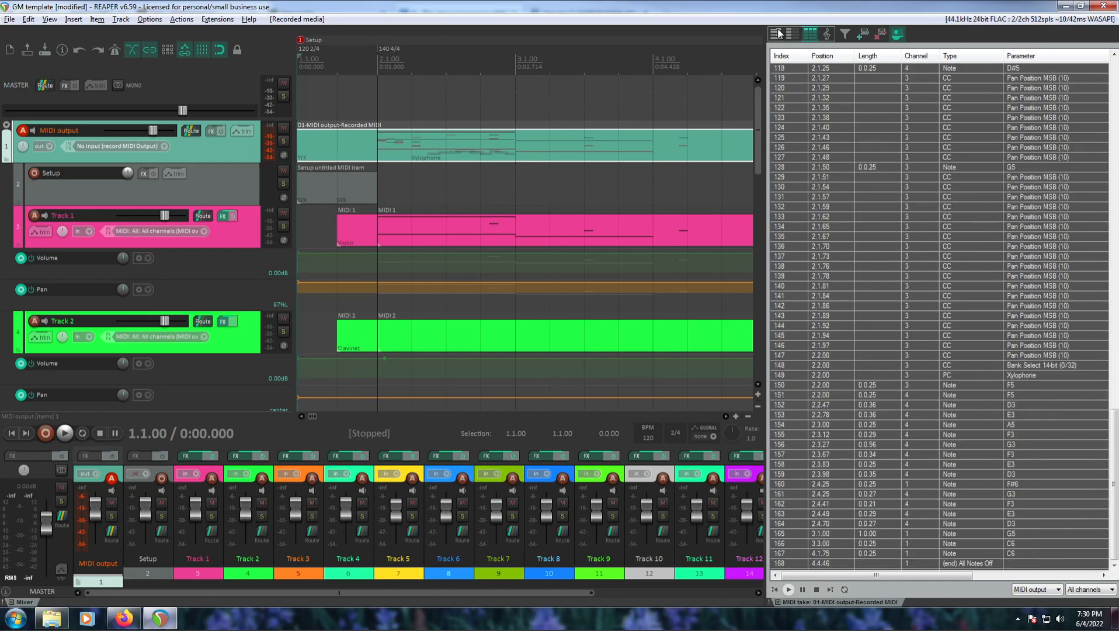
left_click(776, 34)
scroll(967, 264, "down", 5)
scroll(968, 259, "up", 6)
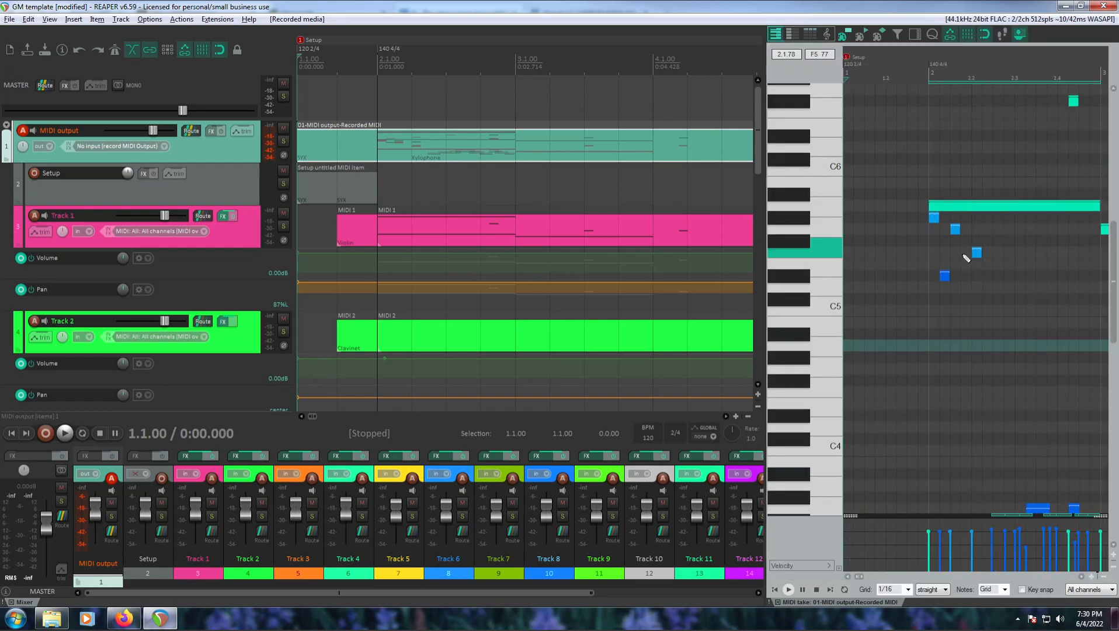
left_click(365, 145)
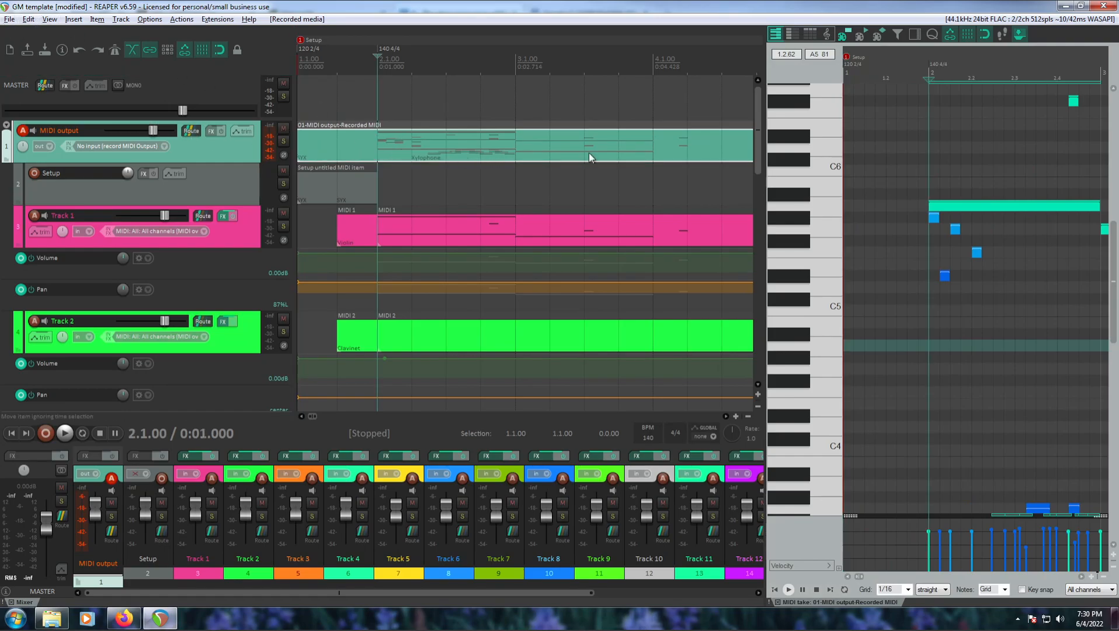
left_click(9, 18)
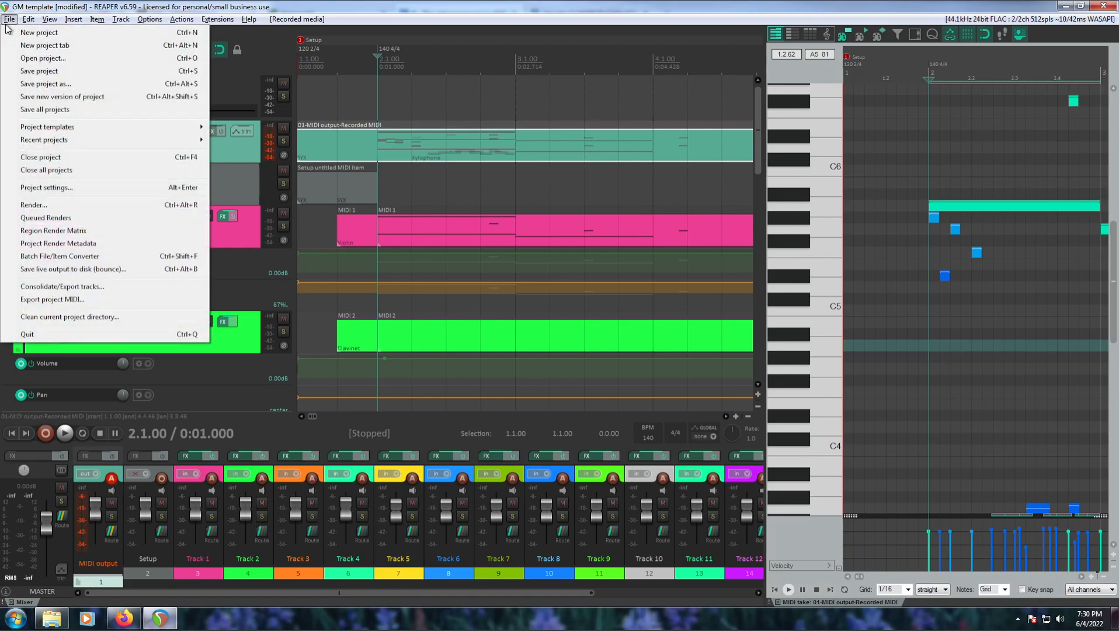
left_click(132, 300)
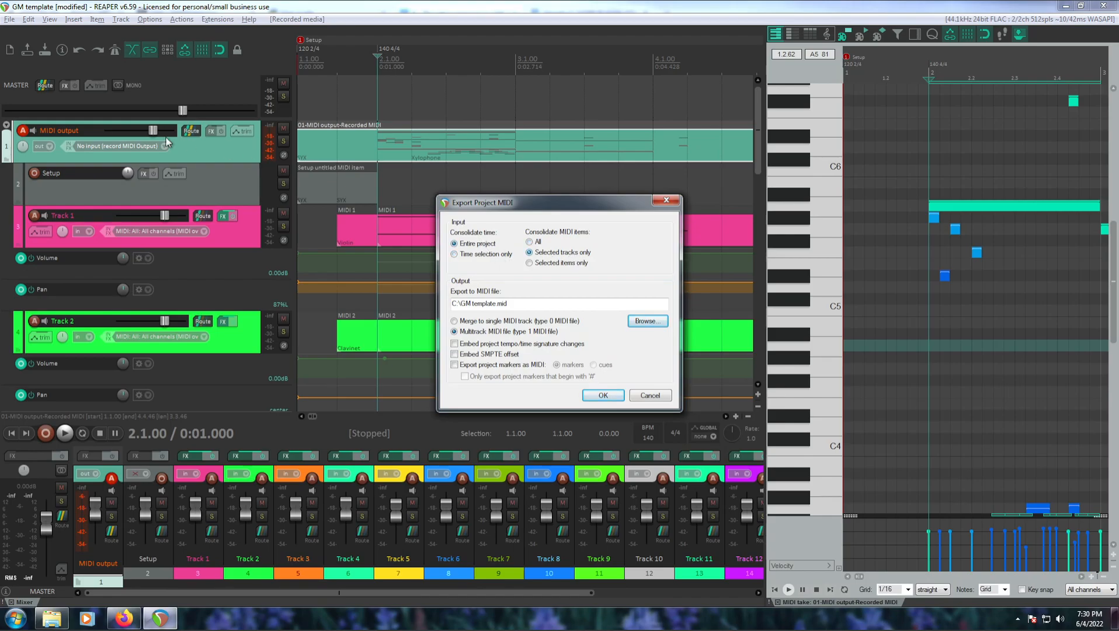
left_click(546, 252)
left_click(653, 396)
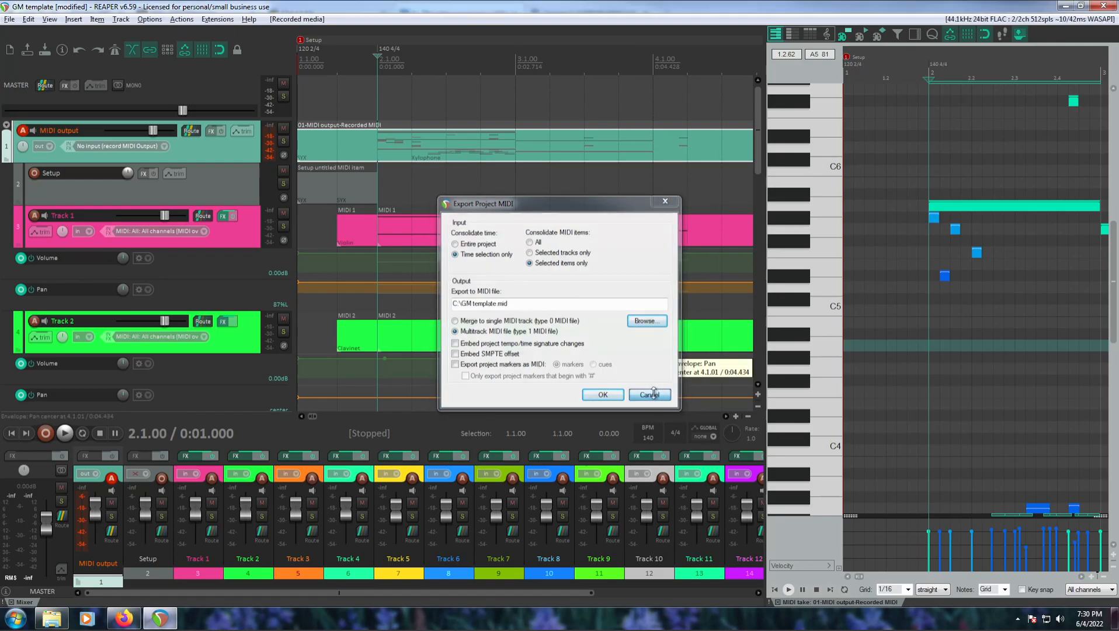
Set the time selection to the recorded item and export the entire project's MIDI as a multitrack file with tempo/time signature changes embedded
right_click(499, 63)
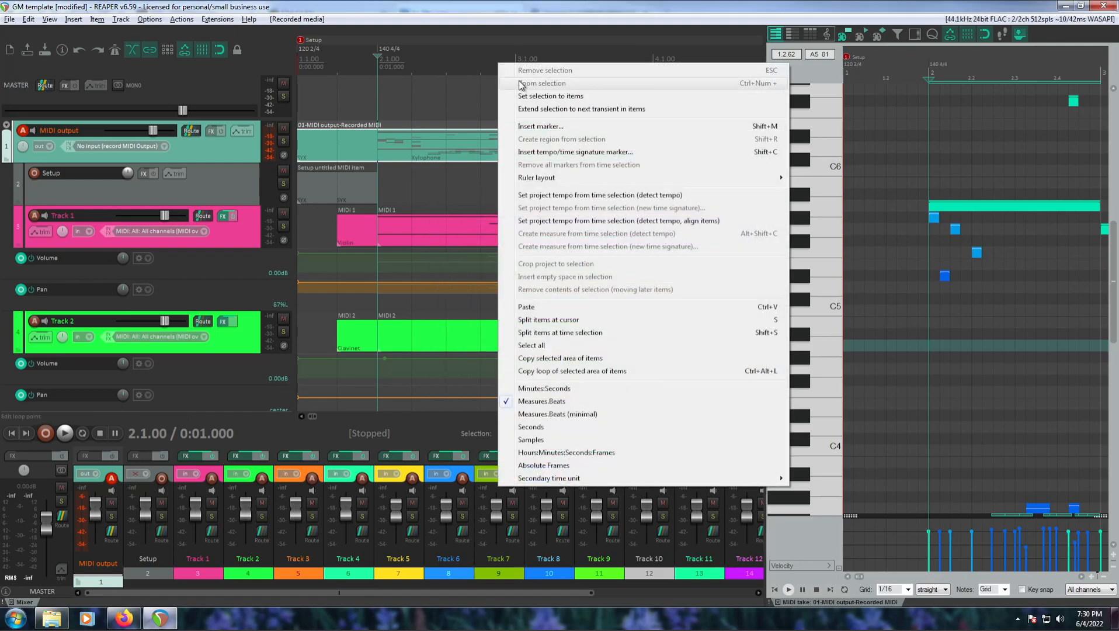
left_click(559, 90)
left_click(10, 19)
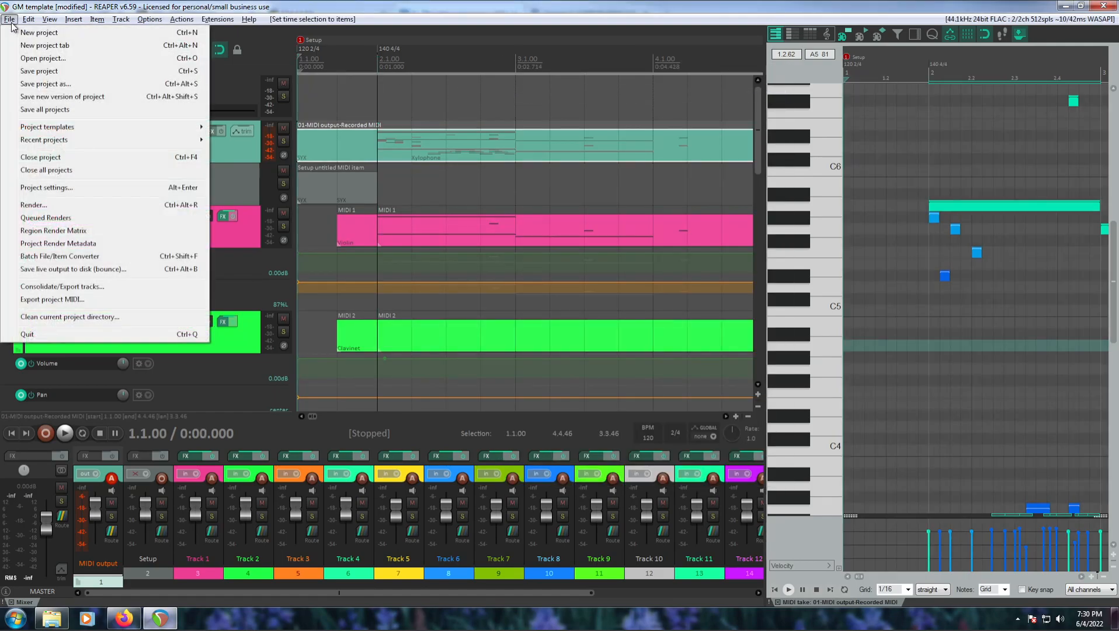
left_click(98, 300)
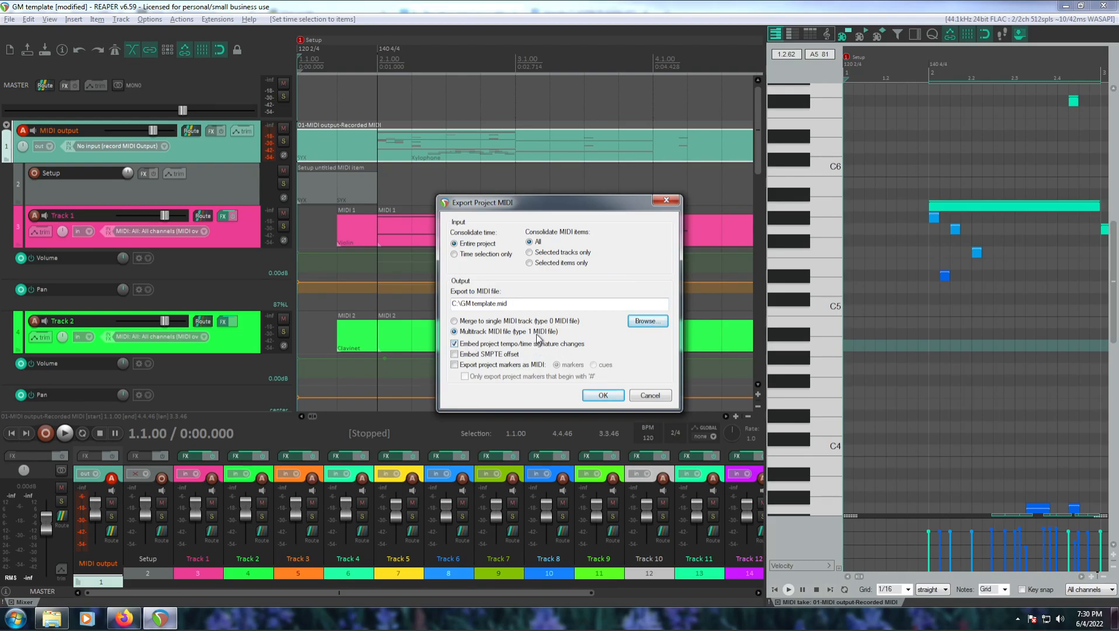
left_click(524, 368)
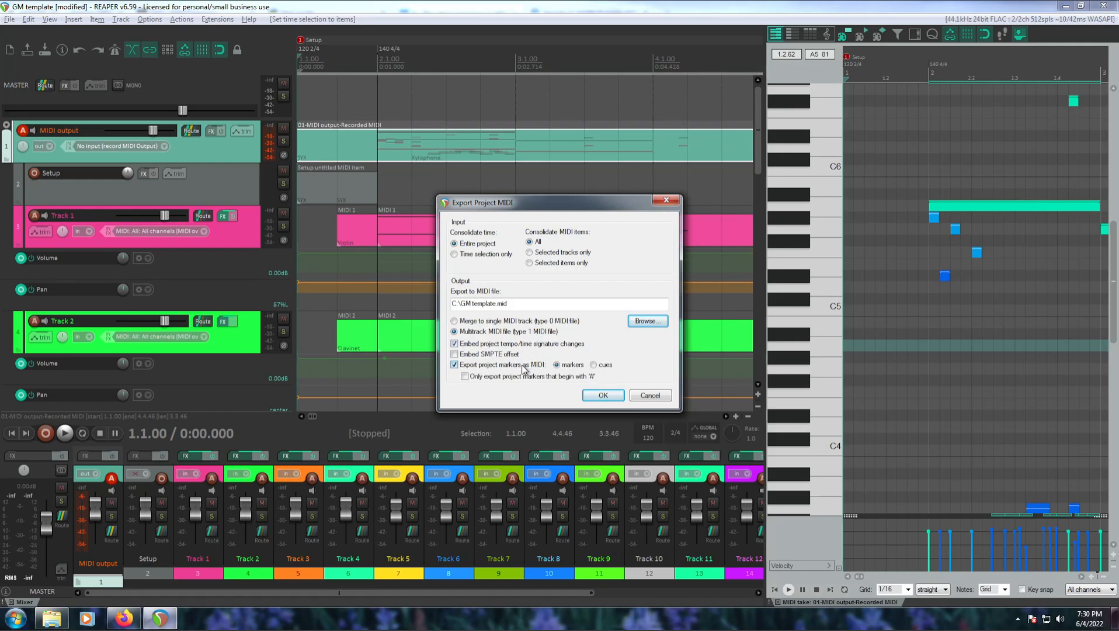
left_click(524, 367)
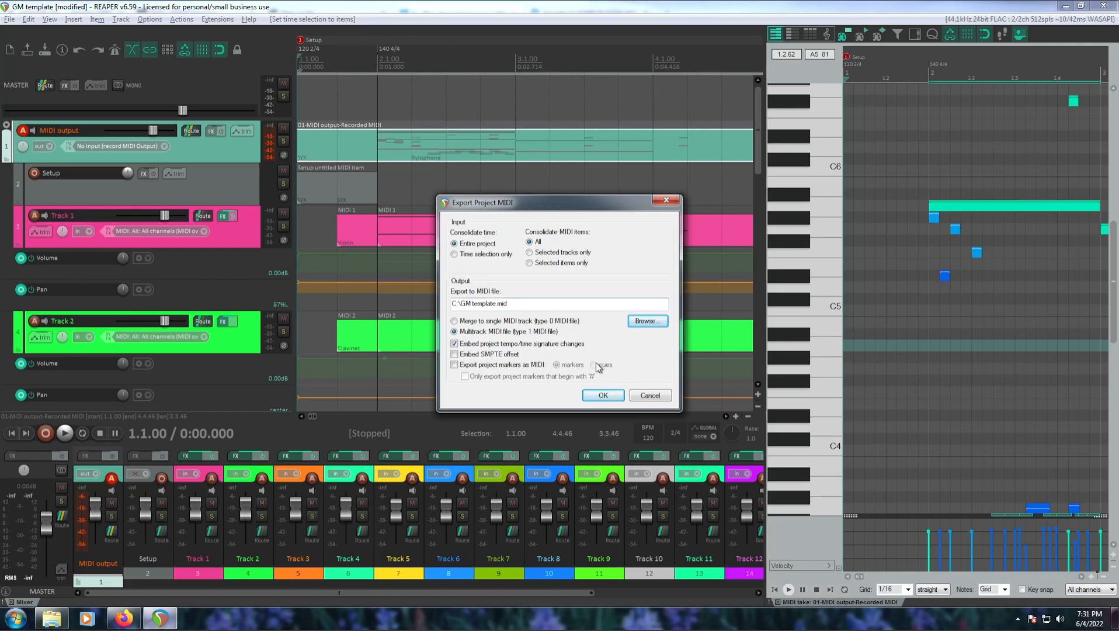
left_click(603, 394)
left_click(630, 349)
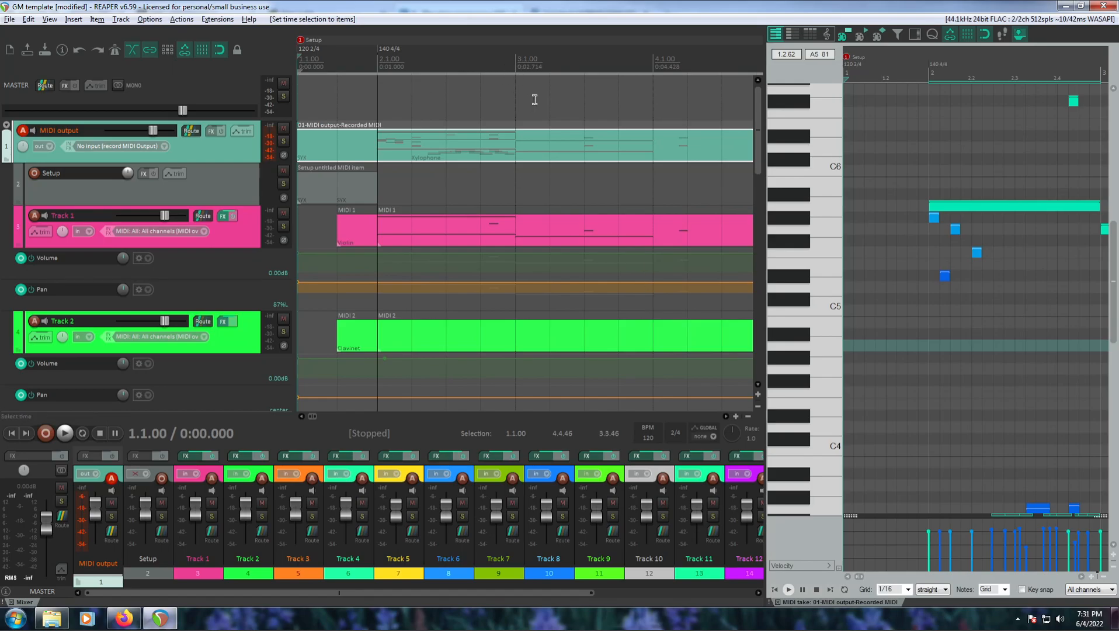
Widen the docked MIDI editor and search the ReaPack packages for "mouse"
left_click_drag(768, 212, 550, 193)
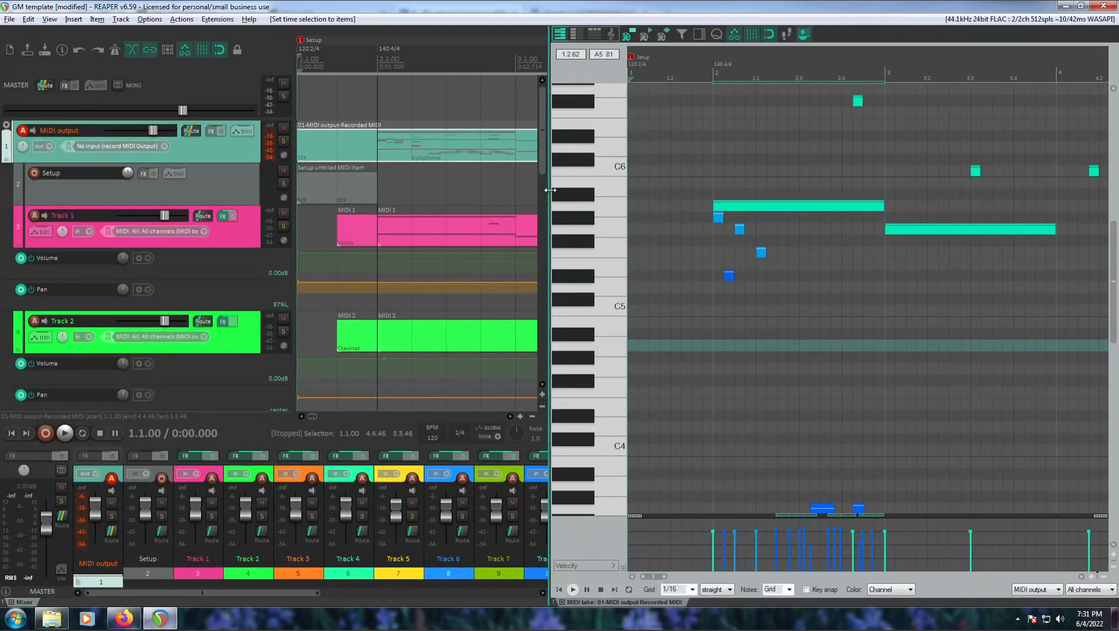
left_click(210, 20)
mouse_move(194, 21)
mouse_move(221, 37)
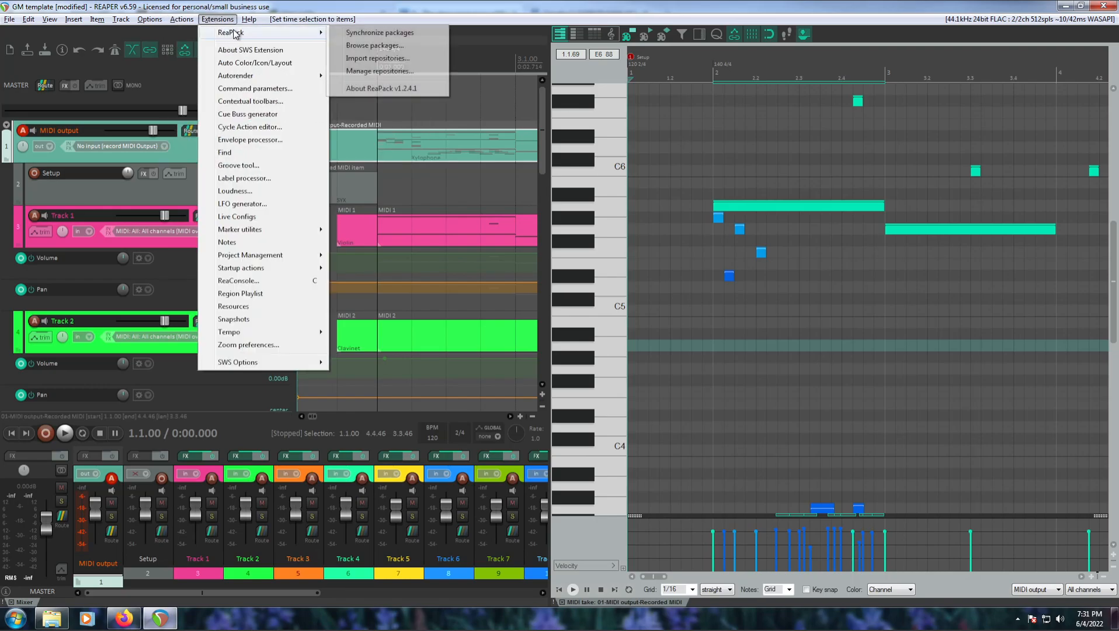
left_click(403, 47)
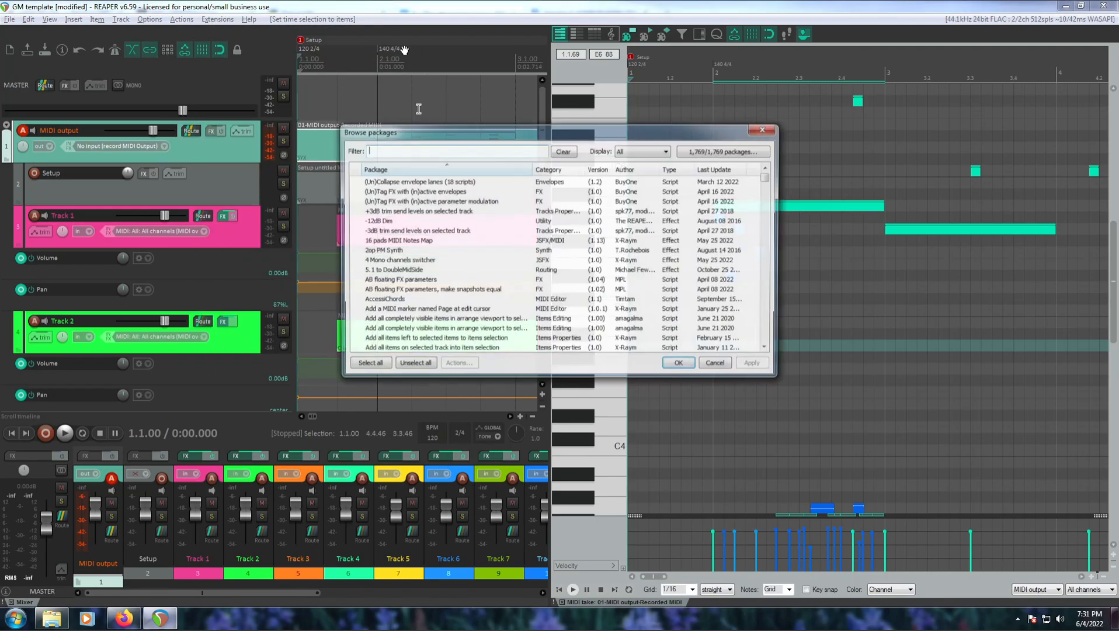
type("mouse")
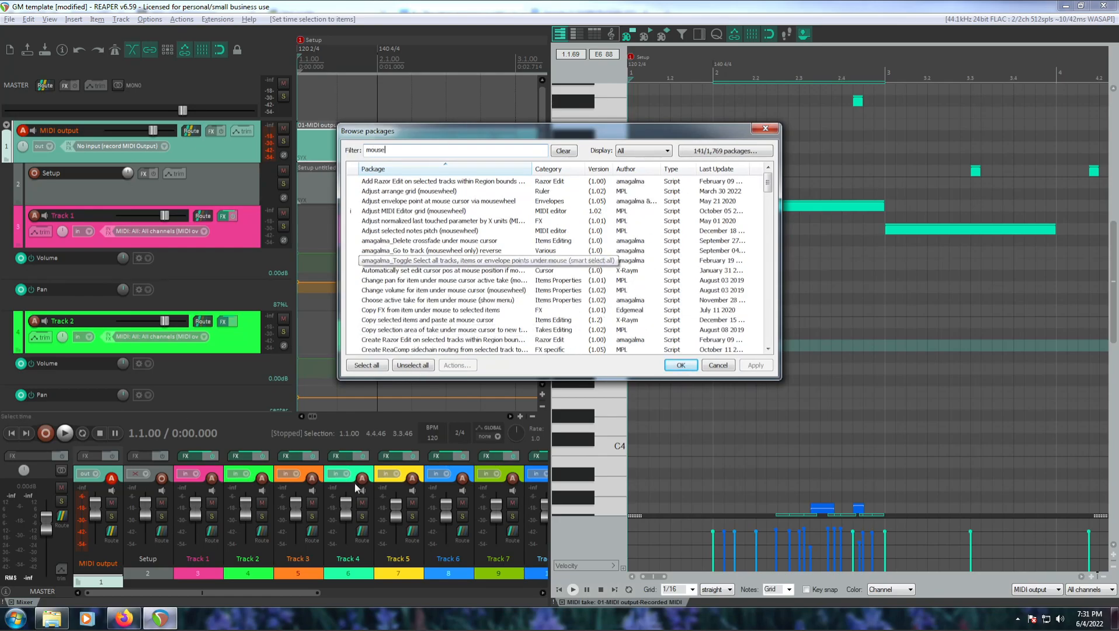
Switch to Firefox and read about the Mouse Editing Multi Tool and the mousewheel grid script in the MIDI editor setup guide
left_click(123, 618)
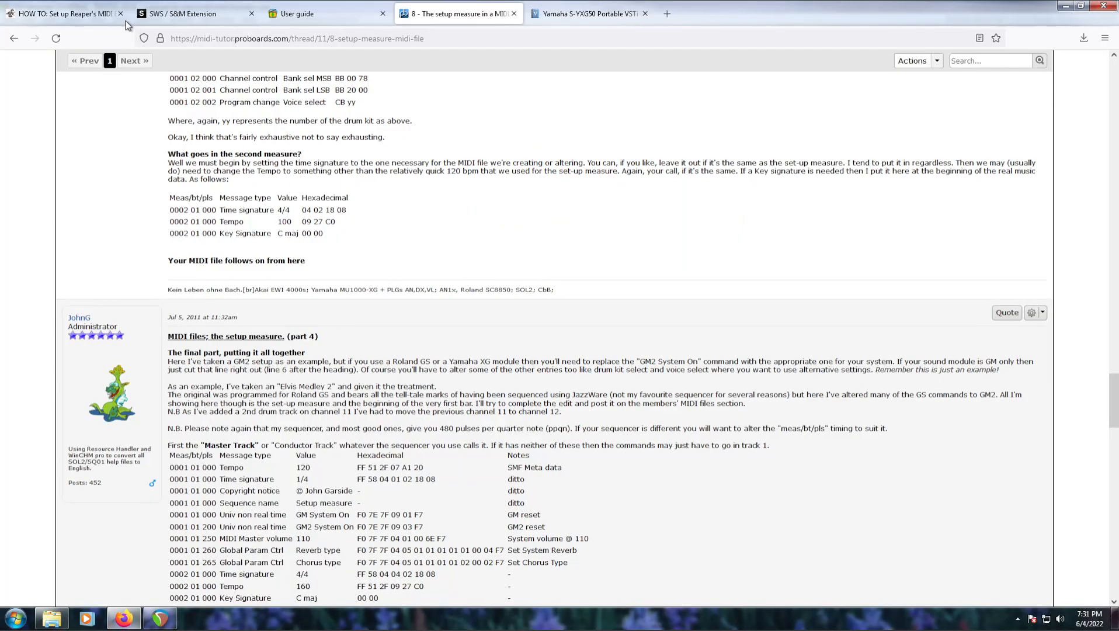
left_click(59, 16)
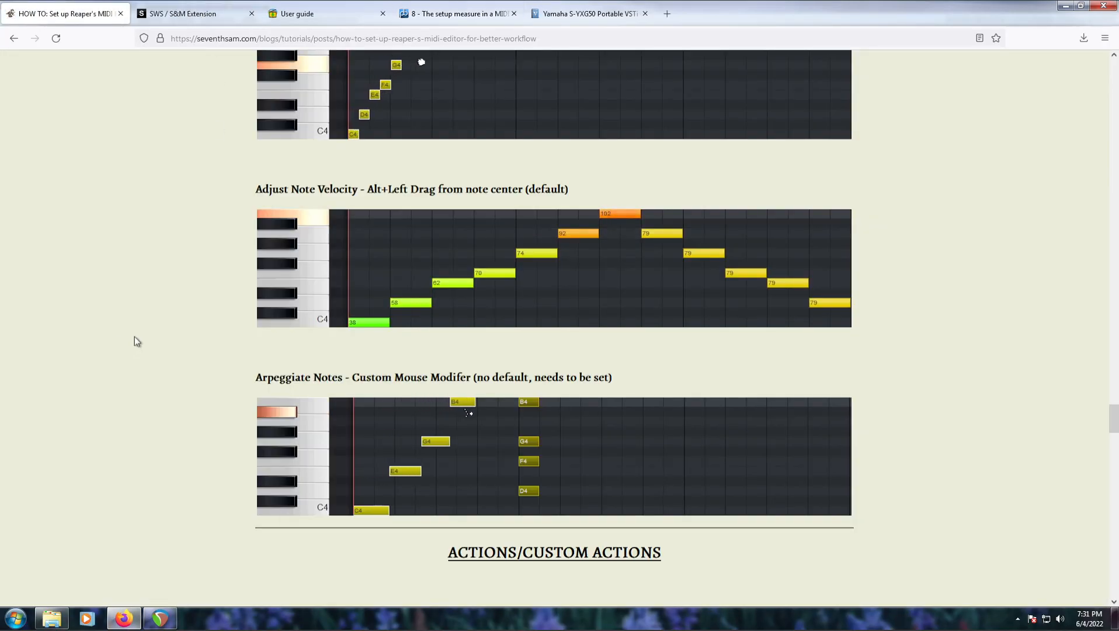
scroll(135, 336, "down", 10)
scroll(135, 335, "down", 10)
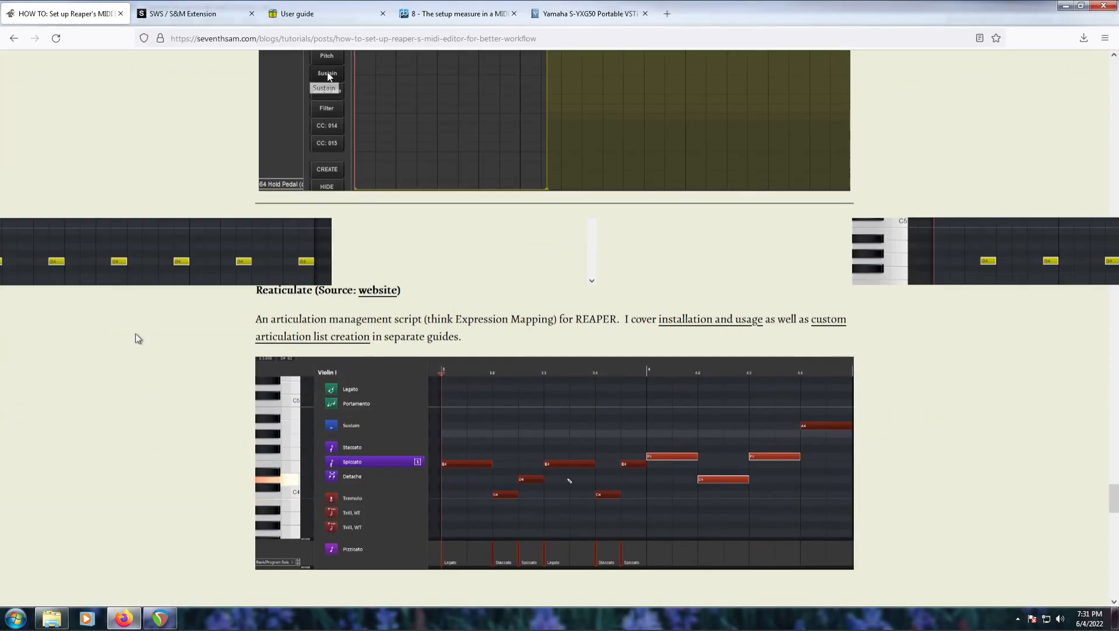
scroll(136, 337, "up", 2)
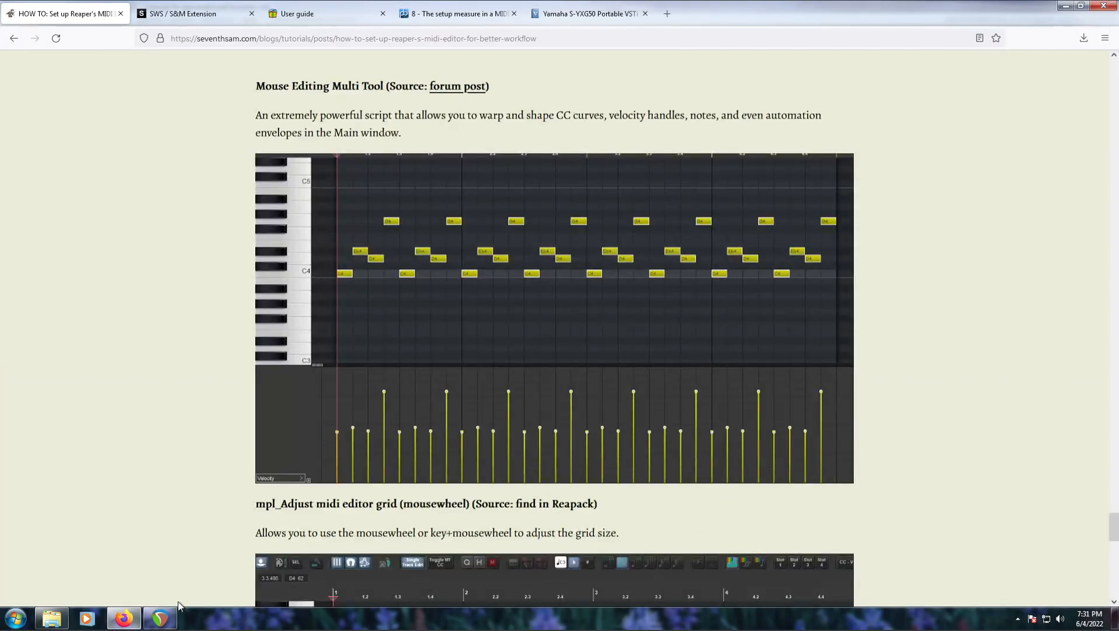
scroll(152, 440, "down", 3)
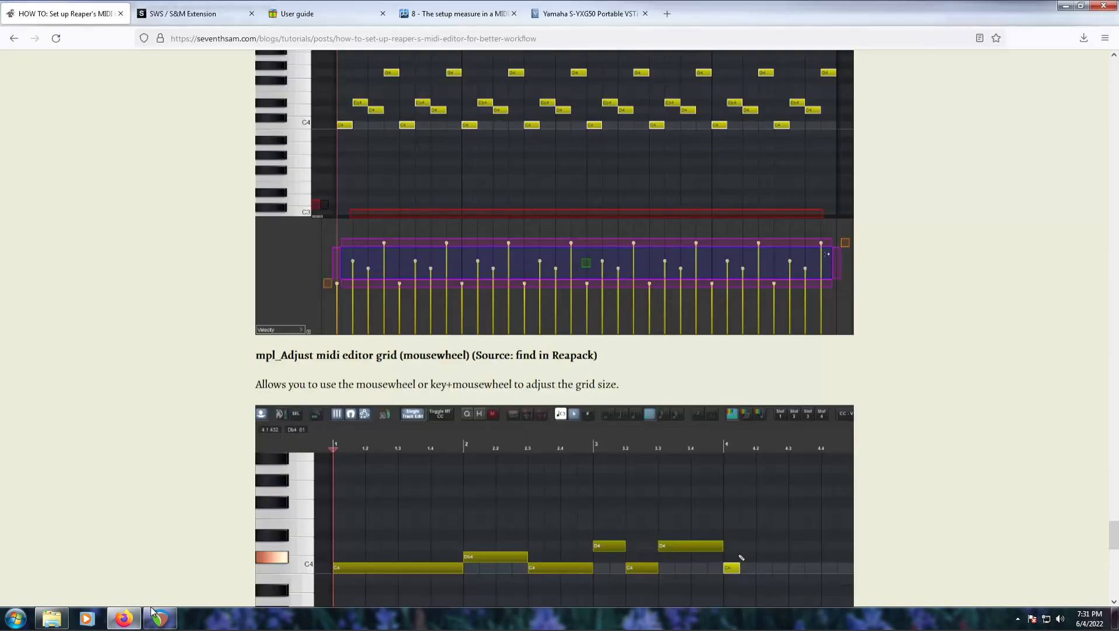
Return to REAPER, search the ReaPack packages for "mouse multi", and filter the list by the Multi Tool script's author
left_click(156, 618)
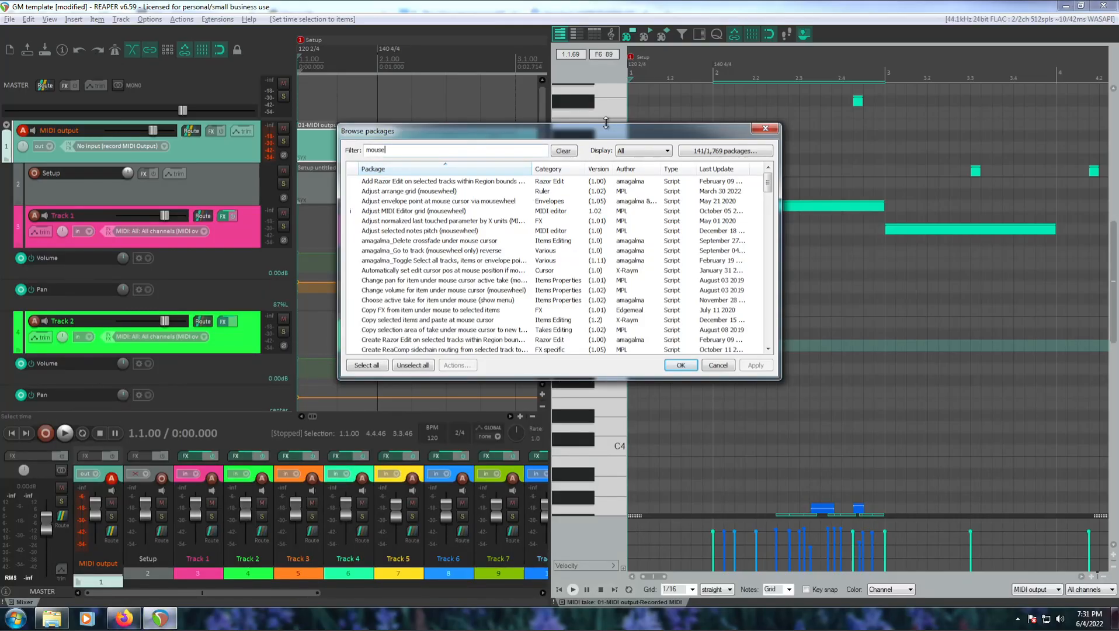
type("multi")
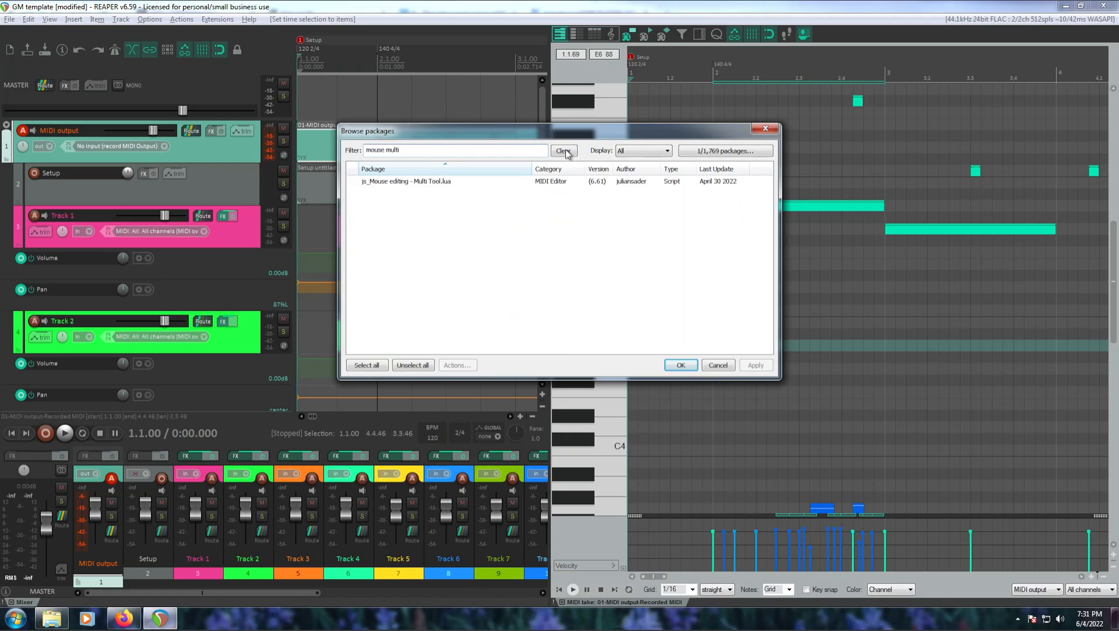
left_click(455, 182)
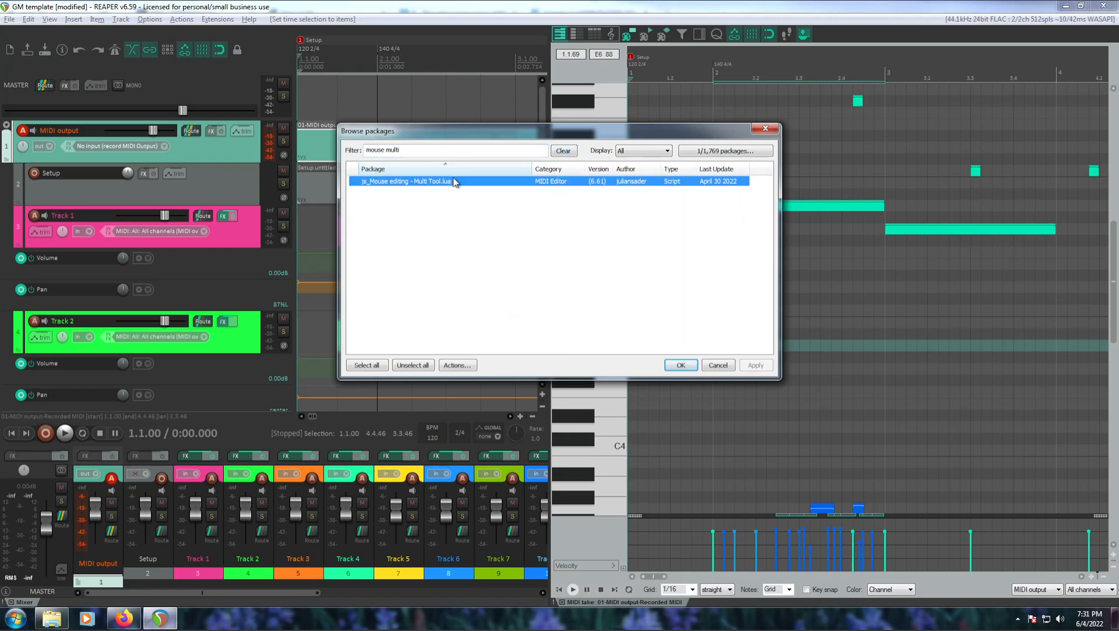
left_click(453, 152)
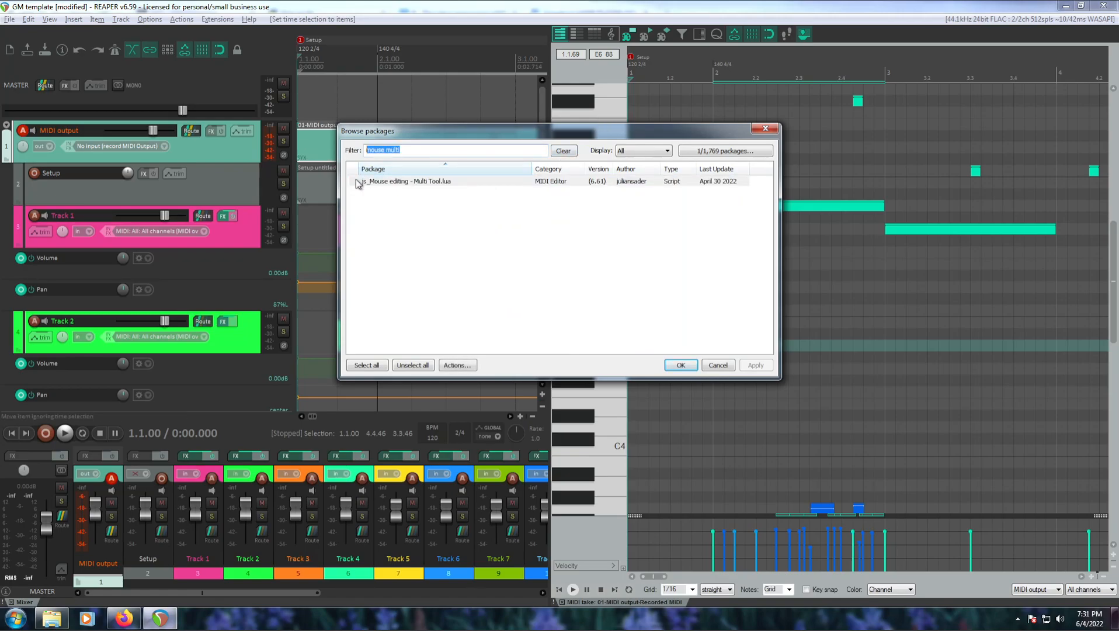
type("juliansad")
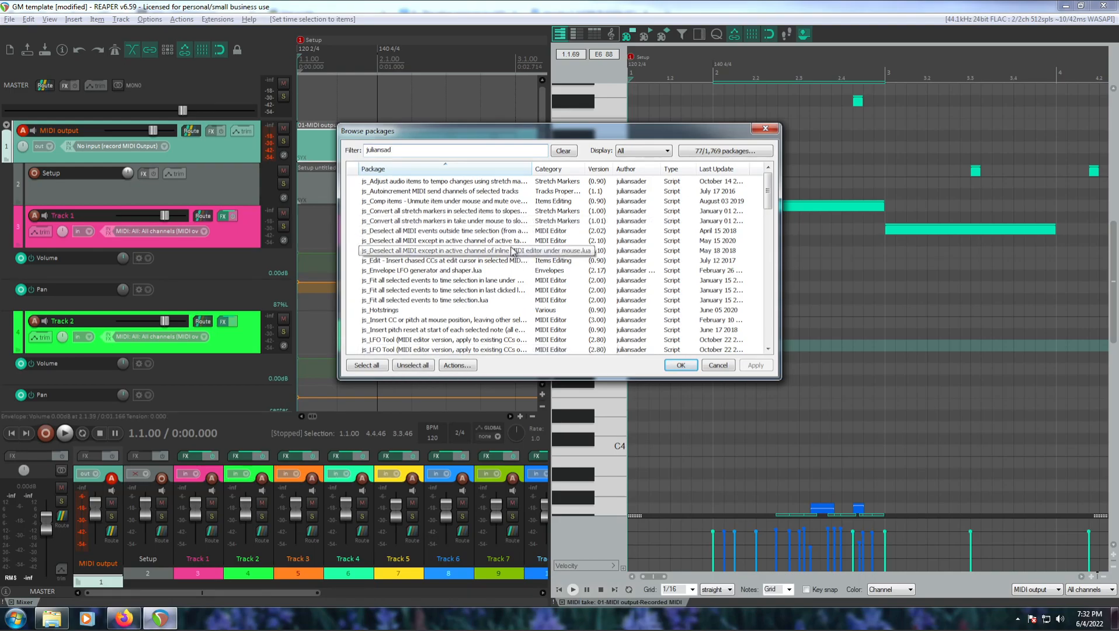
Filter the packages by "reasc" and install the extension js_ReaScriptAPI: API functions for ReaScripts
key("ctrl+a")
type("reac")
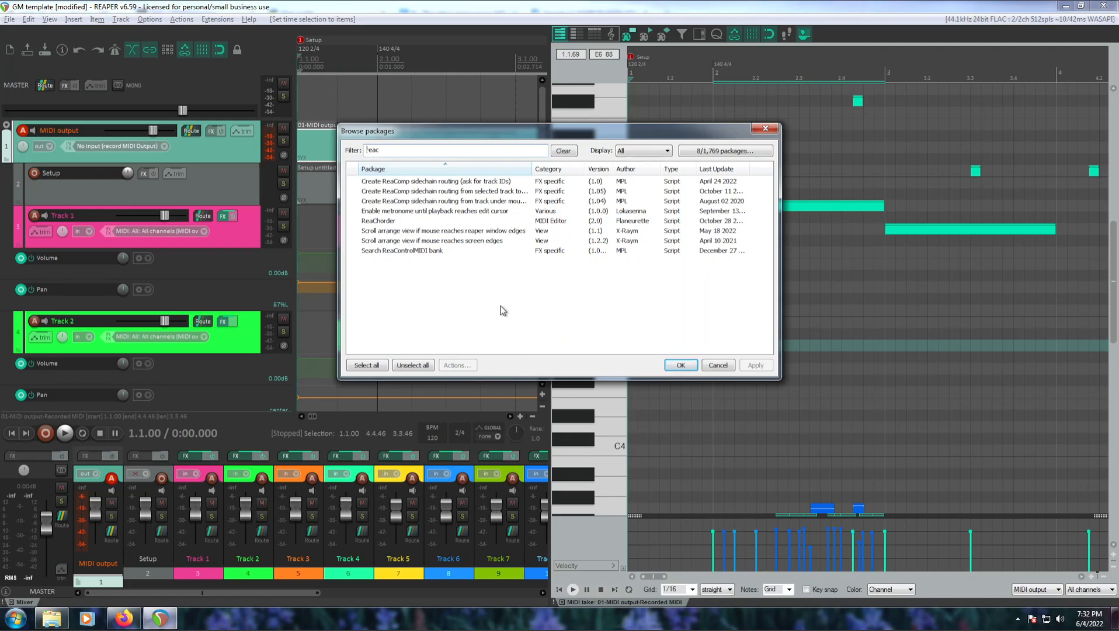
key("BackSpace")
type("sc")
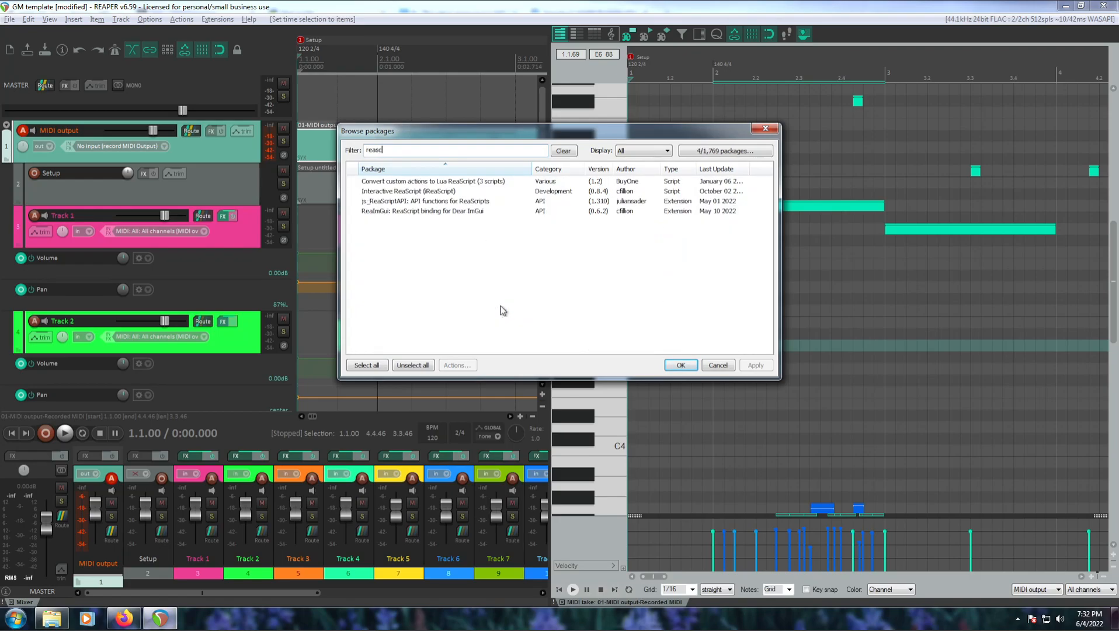
left_click(466, 201)
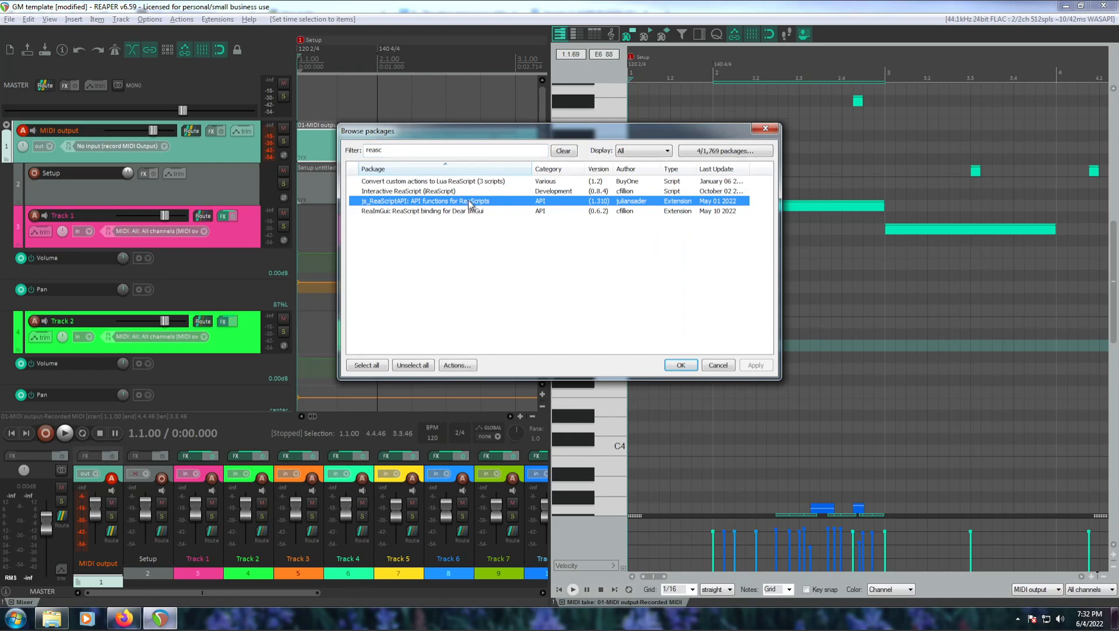
right_click(473, 202)
left_click(492, 212)
left_click(753, 365)
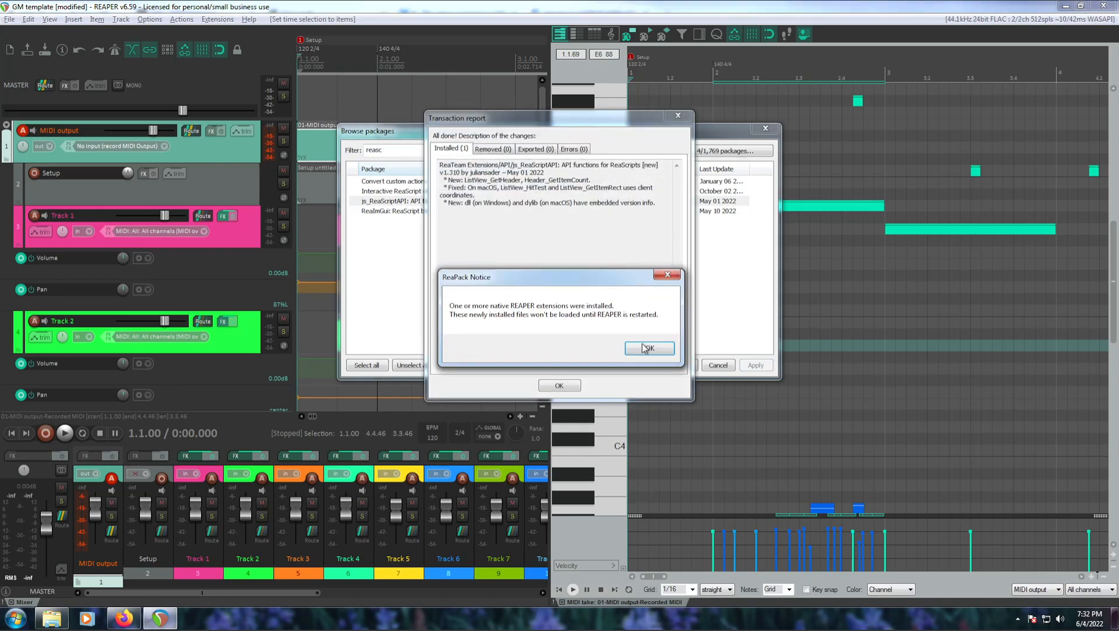
left_click(649, 348)
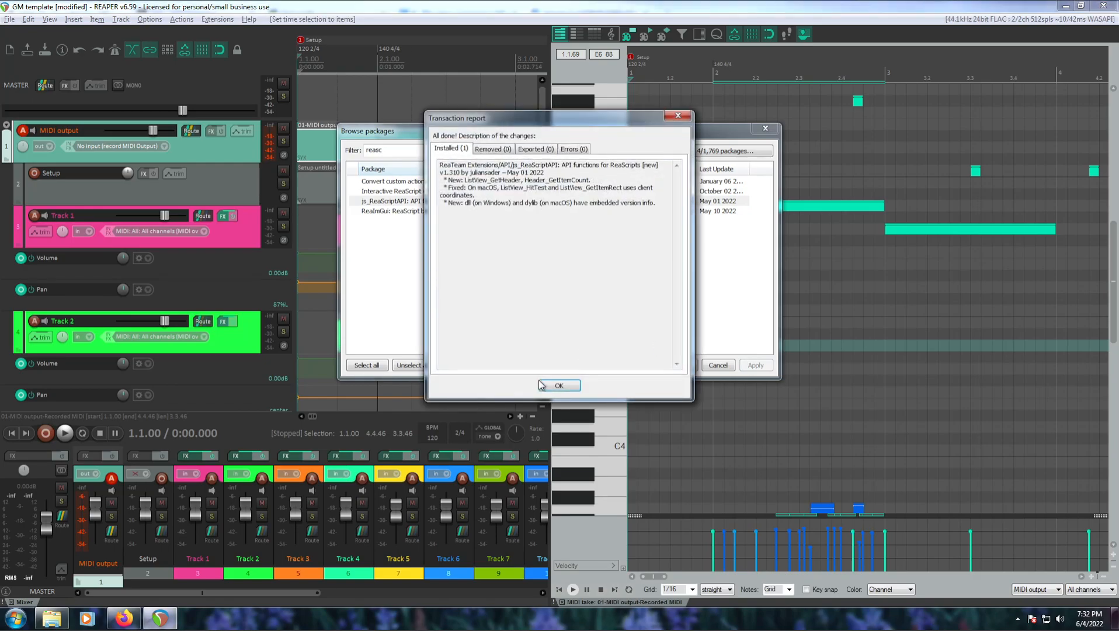
left_click(561, 387)
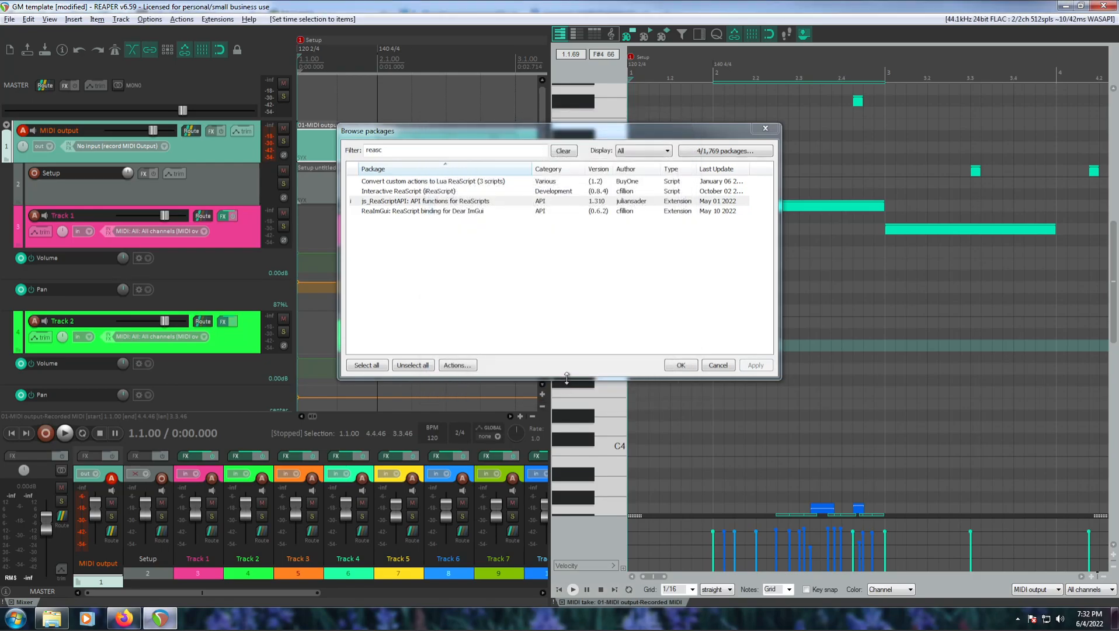
left_click(687, 369)
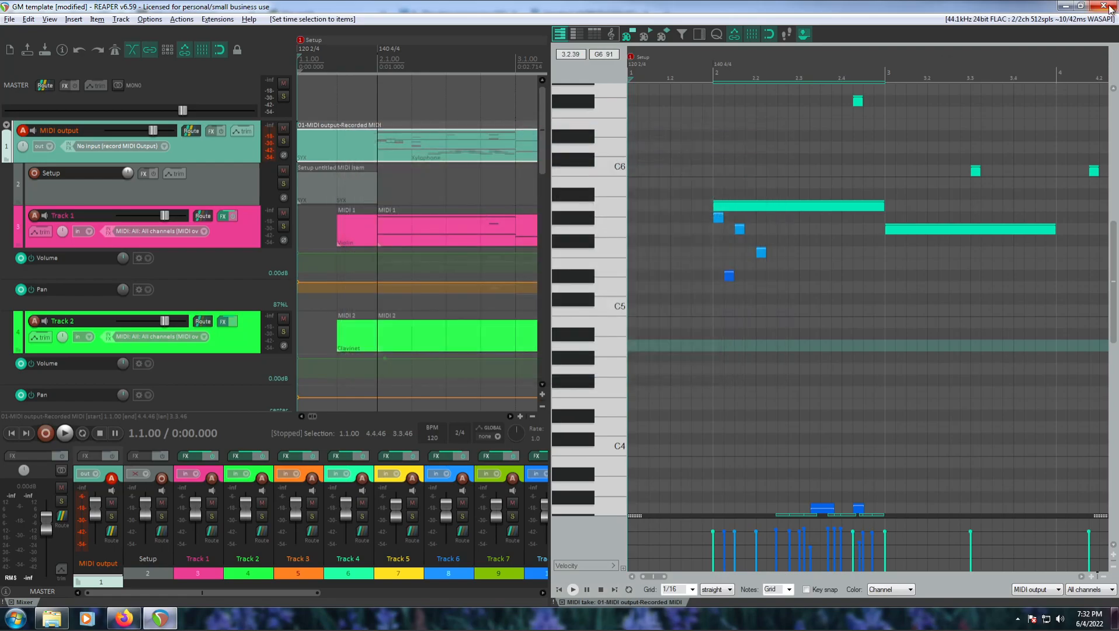
Export the project's MIDI to C:\MIDI\GM template.mid as a multitrack file with tempo/time signature changes embedded
left_click(432, 148)
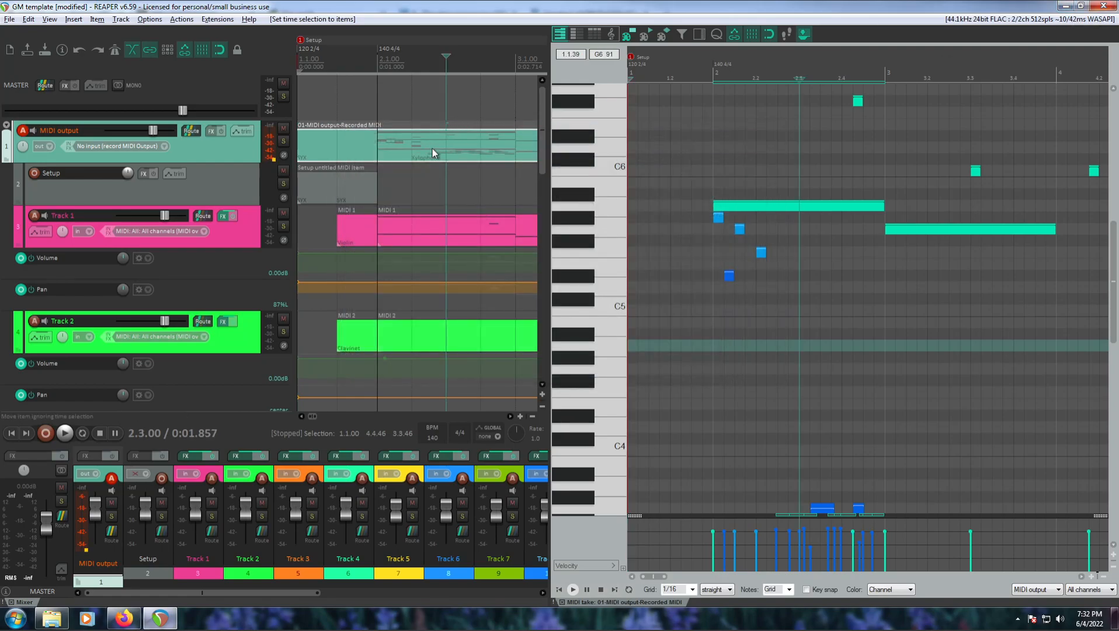
left_click(9, 19)
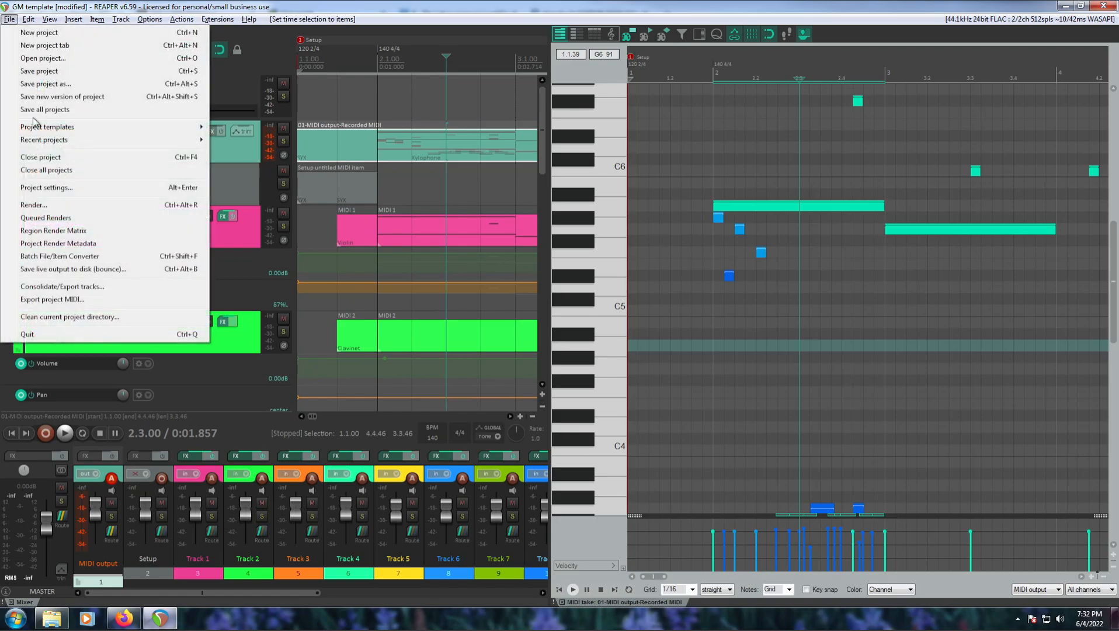
left_click(96, 299)
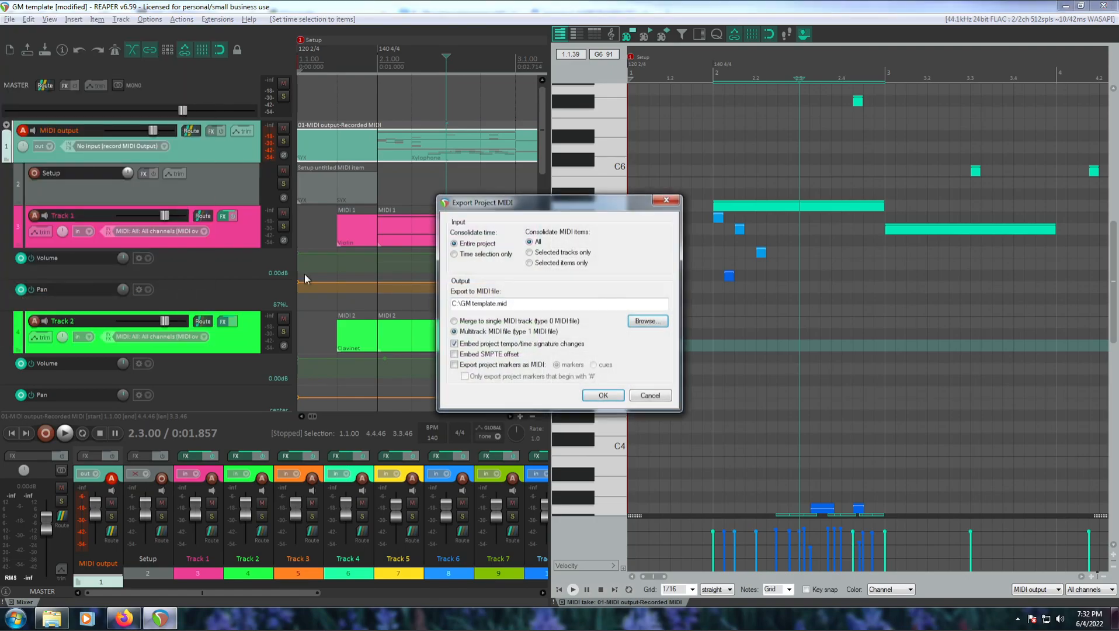
left_click(461, 303)
type("MIDI\\")
left_click(603, 395)
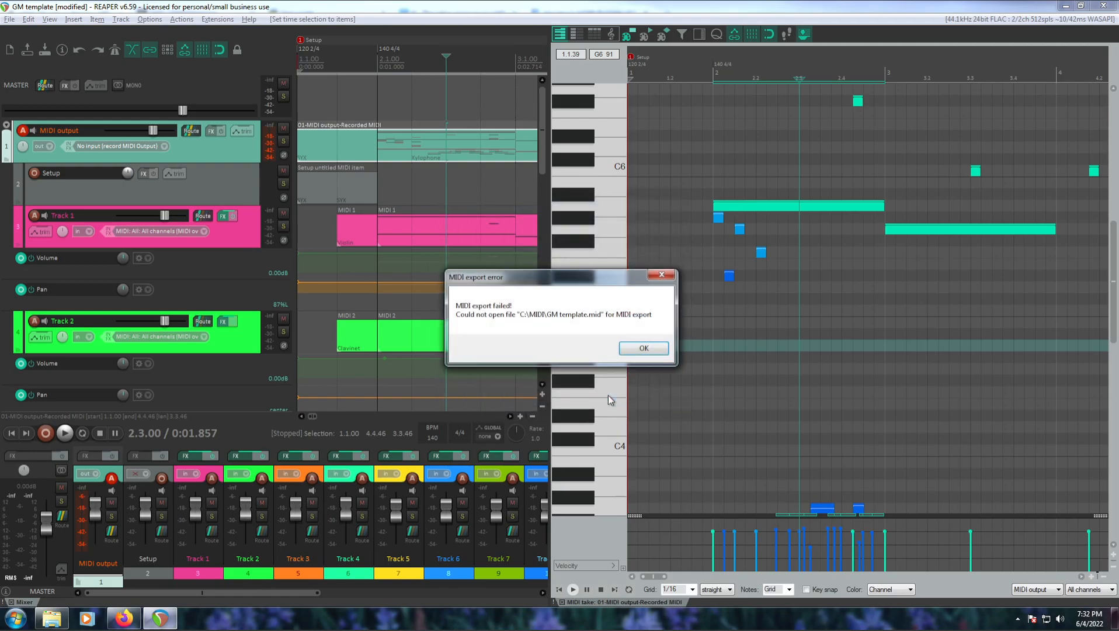
left_click(643, 347)
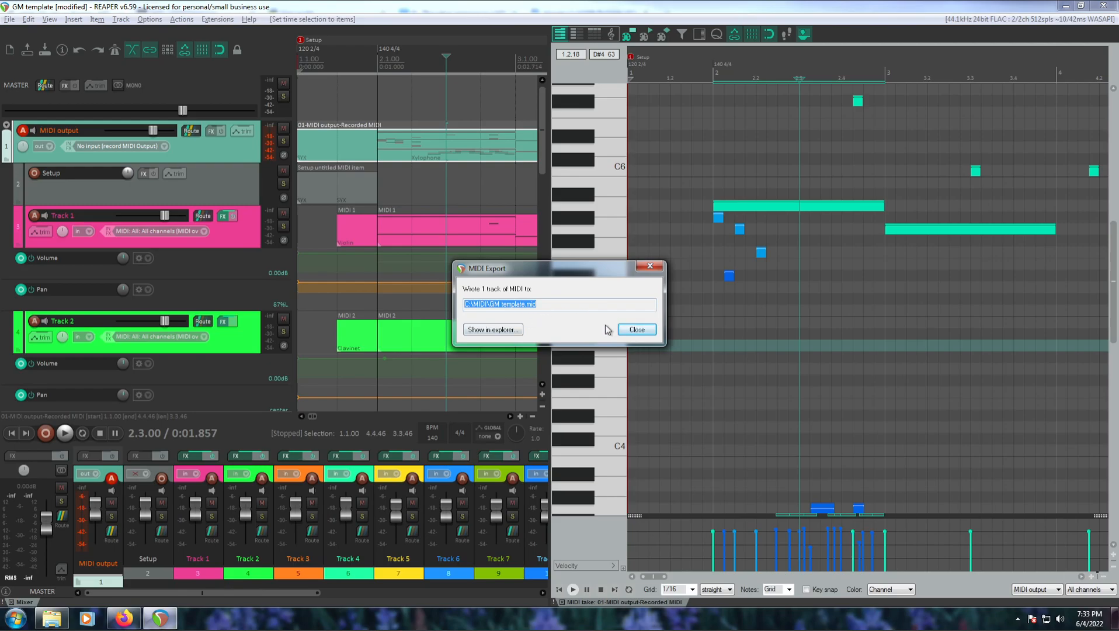
left_click(633, 330)
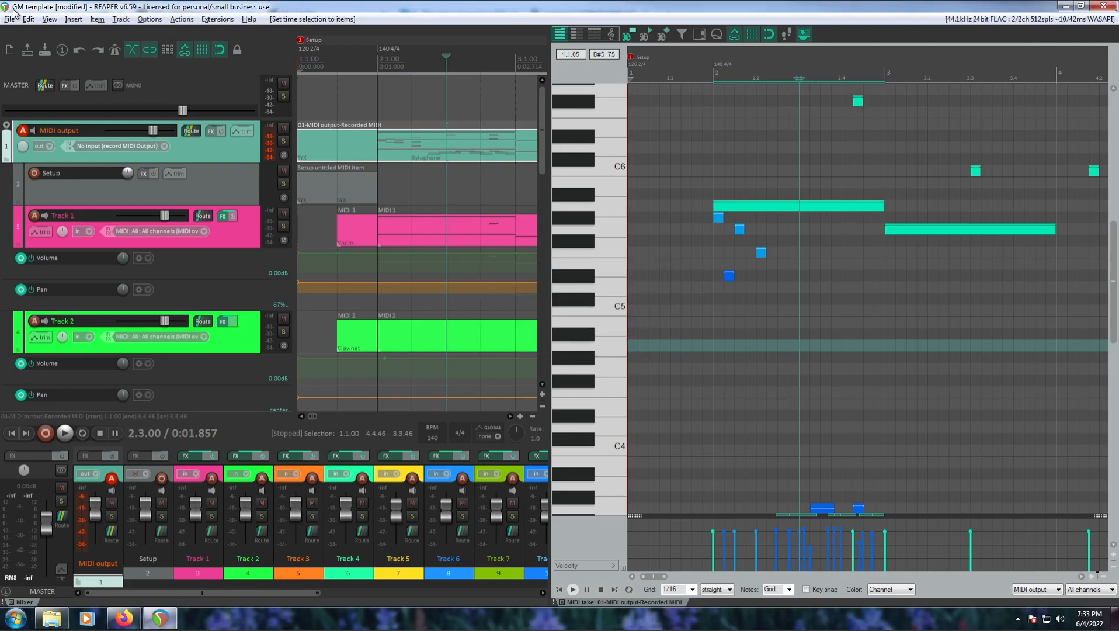
Restart REAPER without saving the GM template project and dismiss the project notes shown on load
left_click(1103, 6)
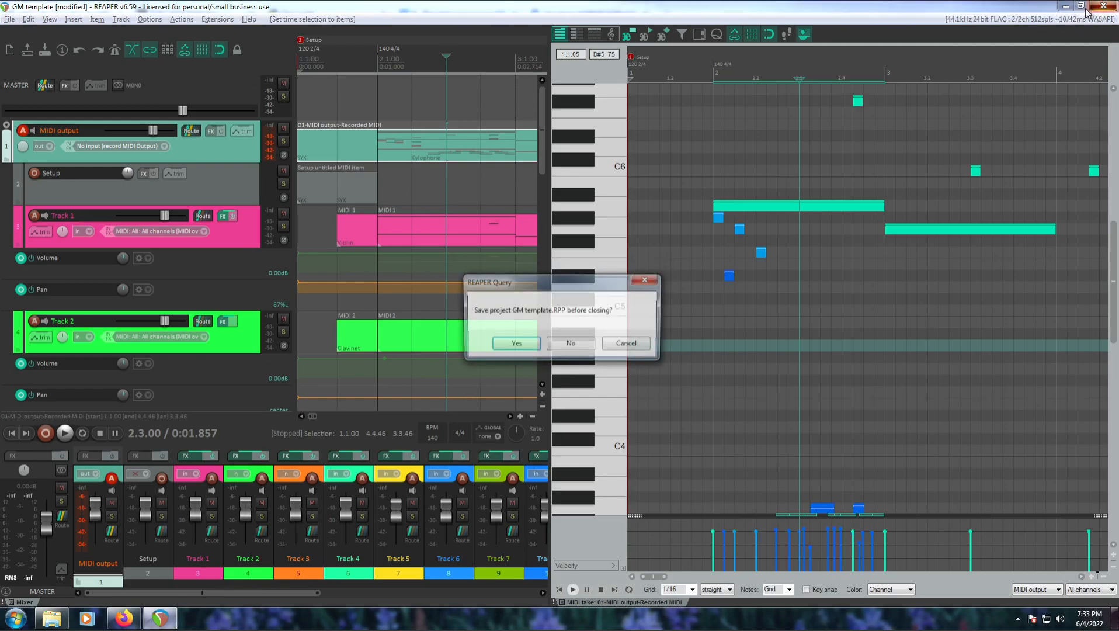
left_click(570, 344)
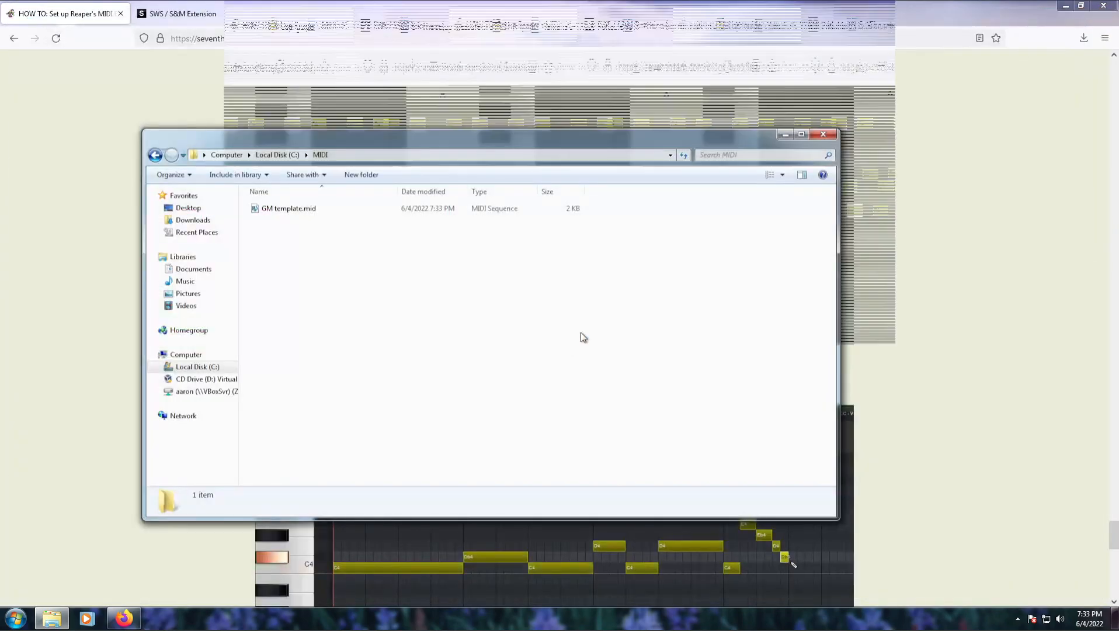
left_click(15, 618)
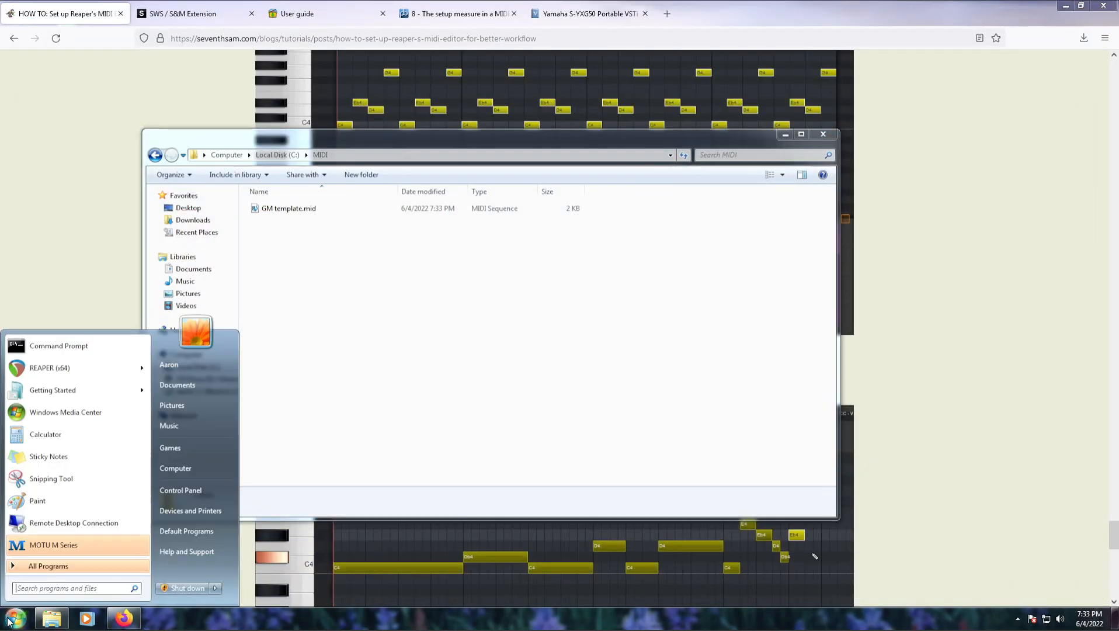
type("rea")
left_click(72, 362)
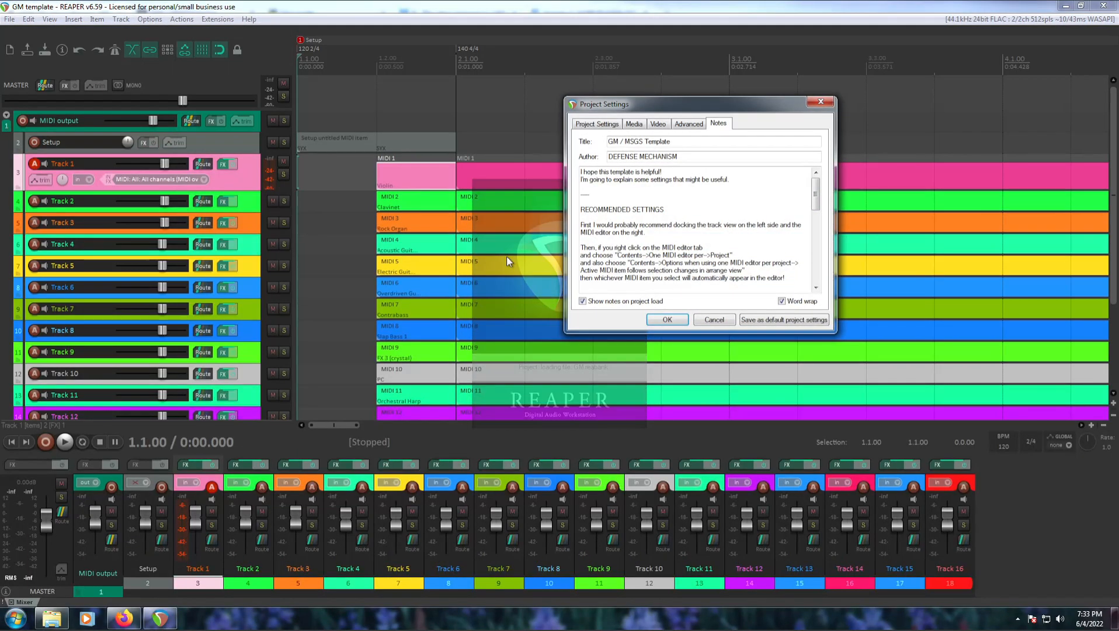
left_click(671, 320)
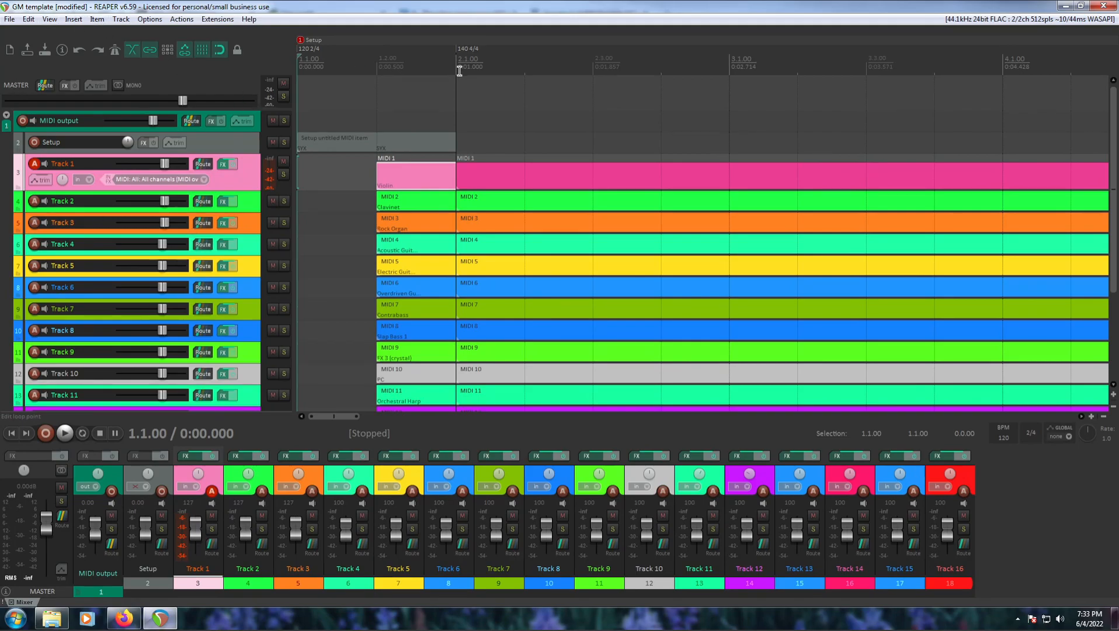
Filter the ReaPack packages by the Multi Tool script's author and widen the Package column to show the full LFO Tool names
left_click(218, 20)
mouse_move(222, 34)
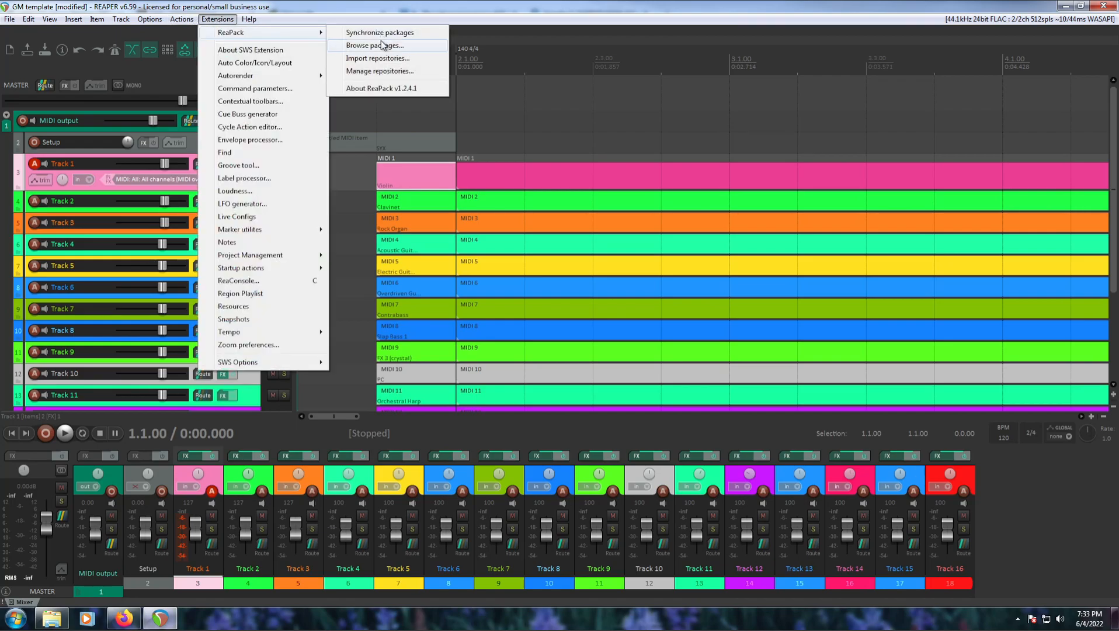
left_click(381, 41)
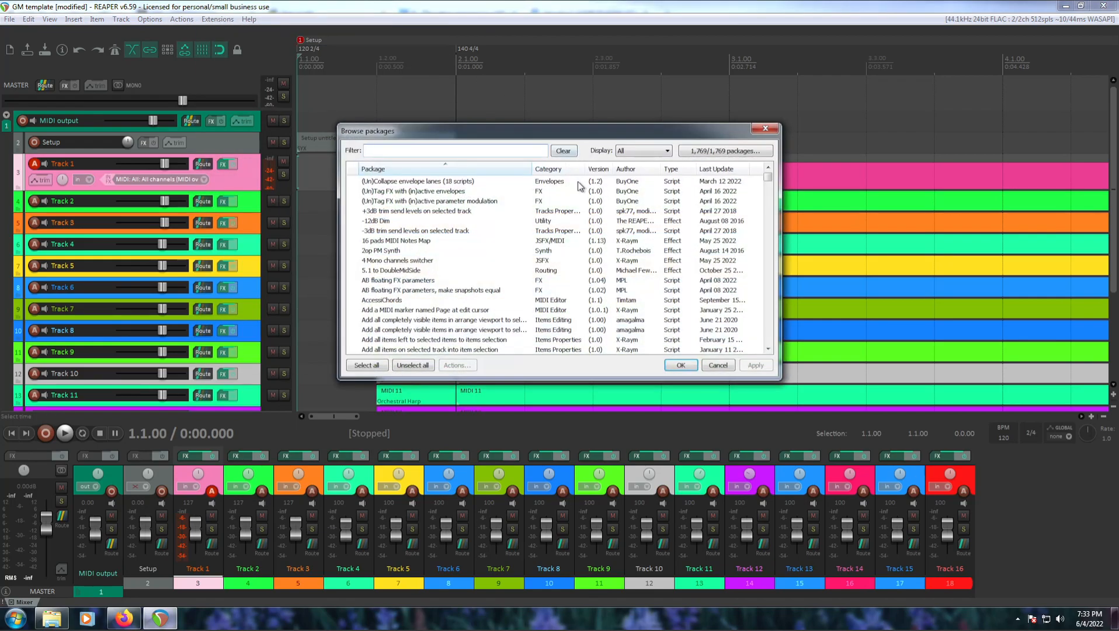
type("juliansad")
scroll(496, 281, "down", 4)
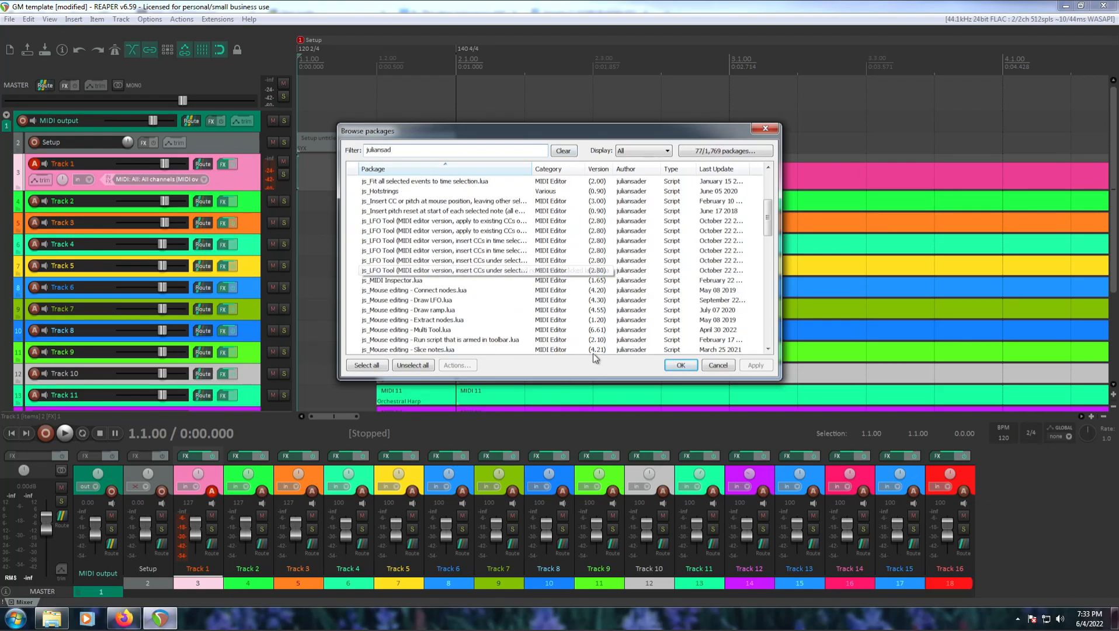
left_click_drag(532, 169, 605, 173)
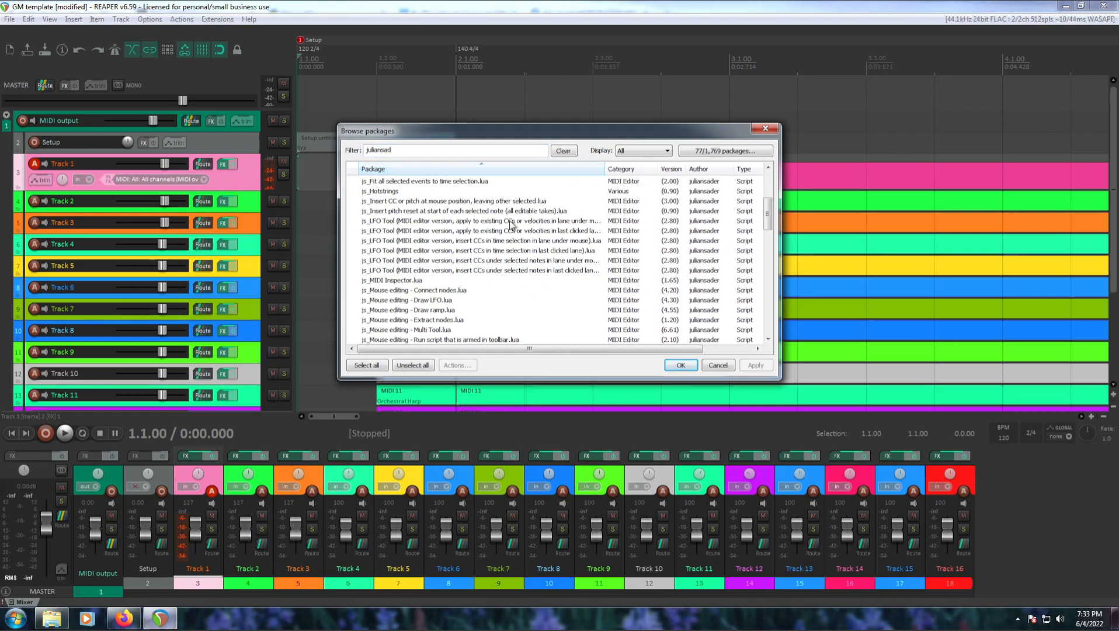
left_click_drag(606, 169, 636, 170)
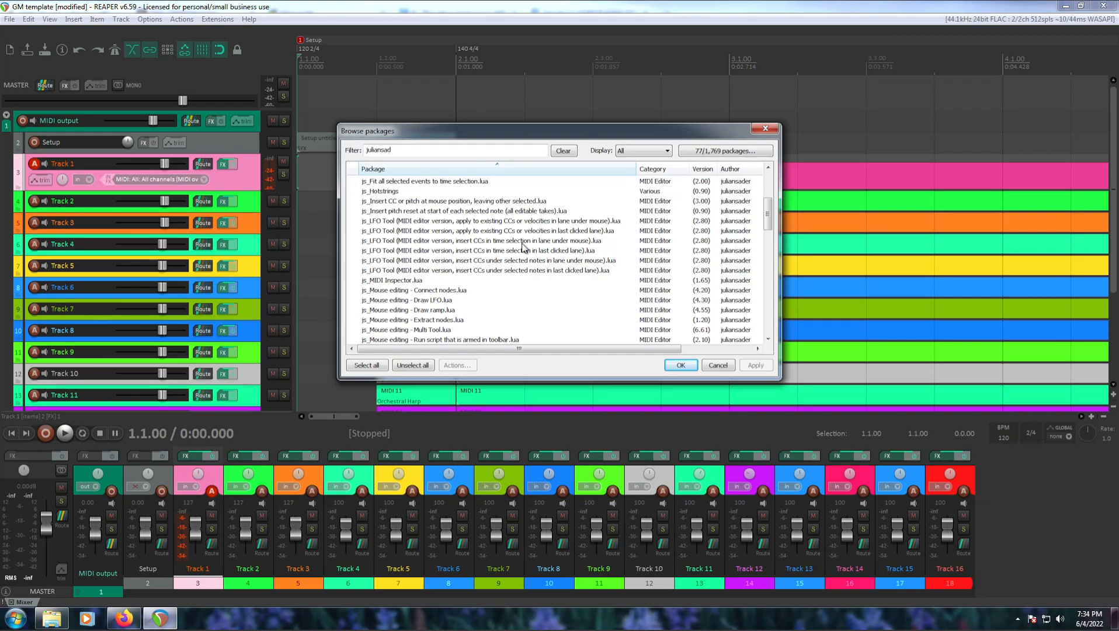
Mark version 2.80 of js_LFO Tool (MIDI editor version, apply to existing CCs or velocities in lane under mouse) for installation
left_click(559, 222)
right_click(559, 224)
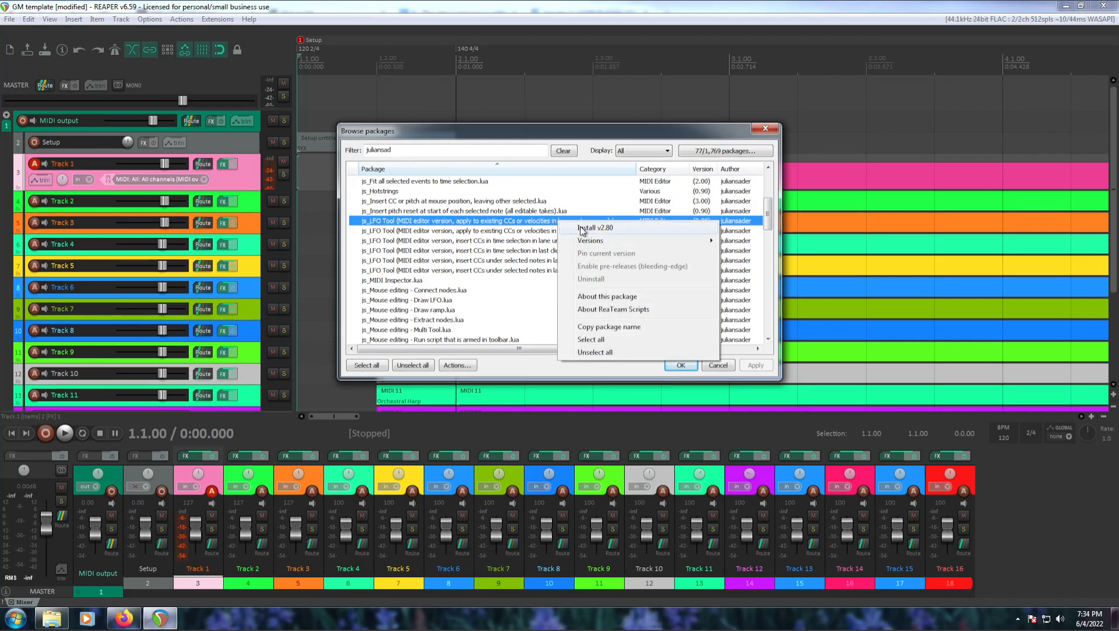
left_click(577, 229)
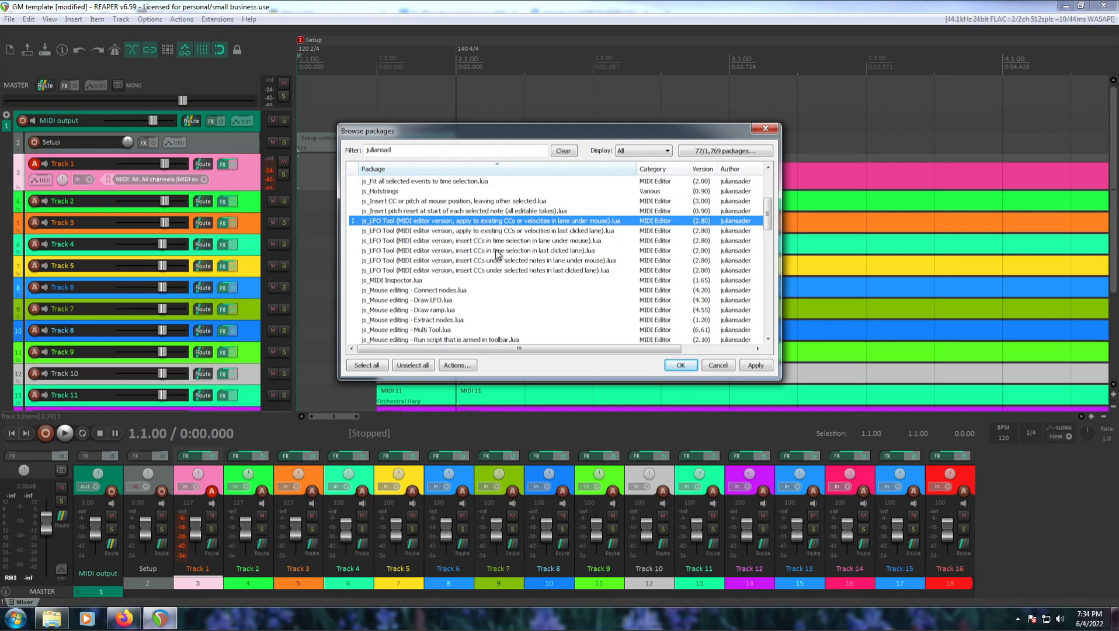
Mark version 6.61 of js_Mouse editing - Multi Tool.lua for installation
scroll(484, 255, "down", 4)
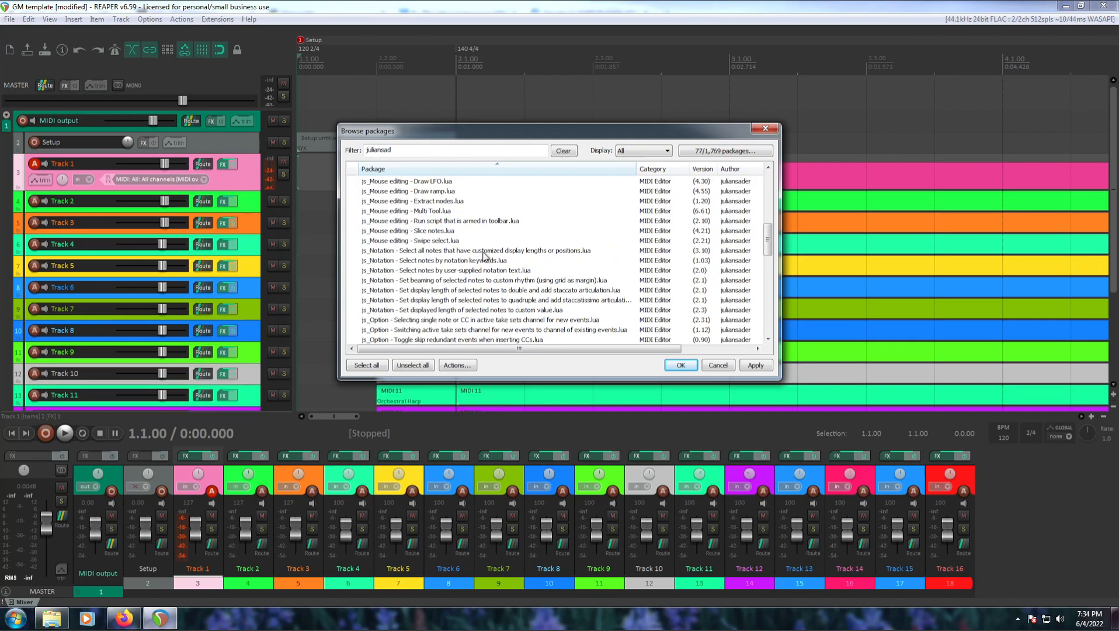
left_click(441, 211)
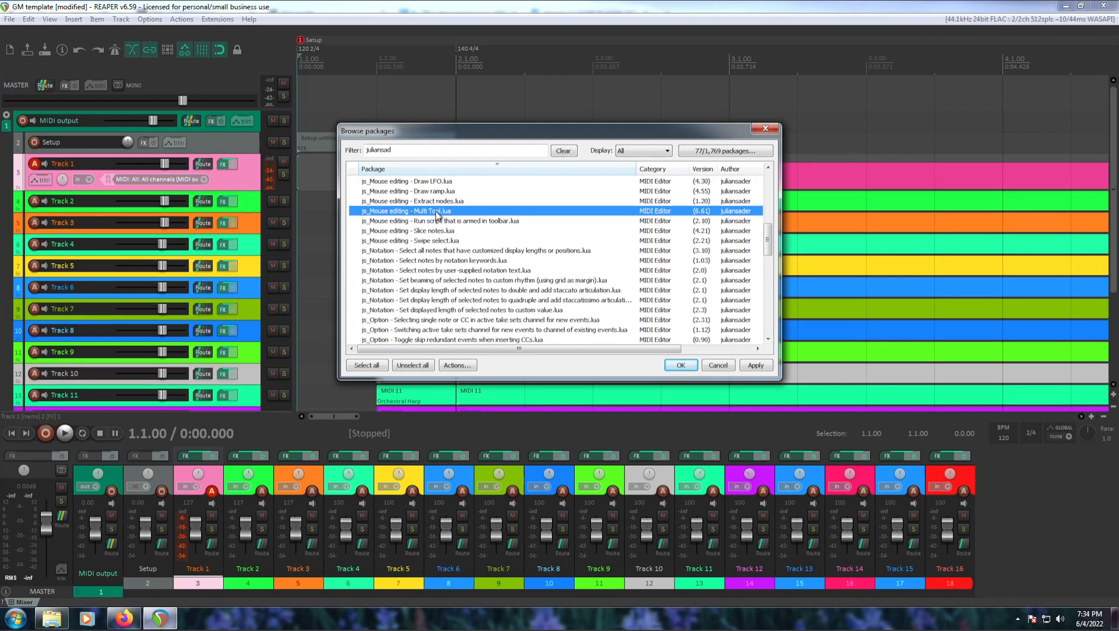
right_click(438, 214)
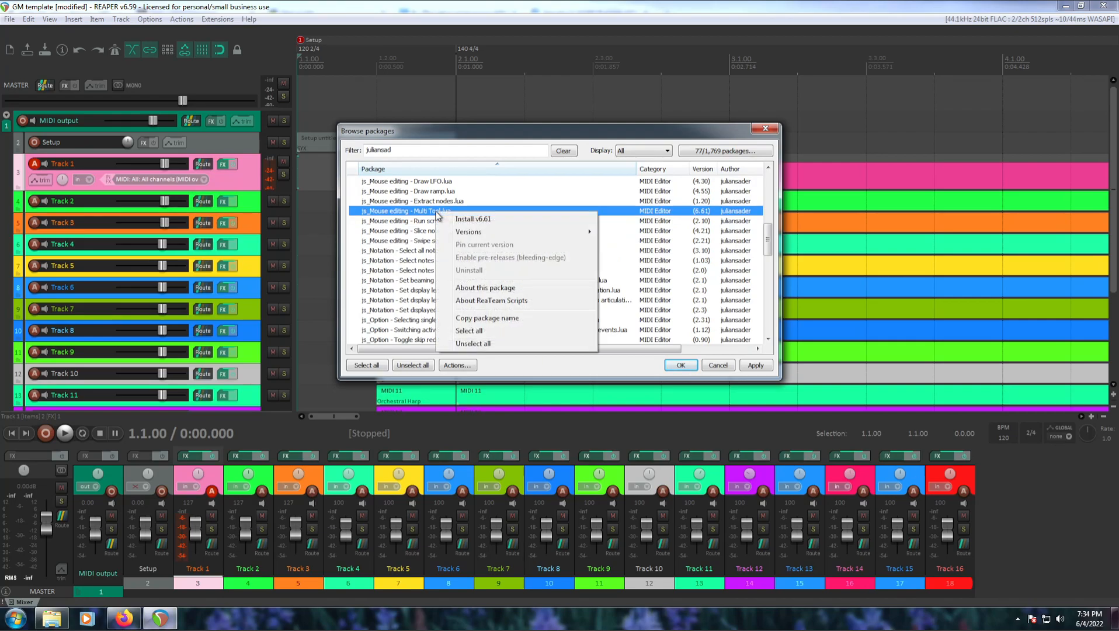
left_click(474, 220)
Apply the queued script installations and close the transaction report and the package browser
scroll(551, 213, "down", 7)
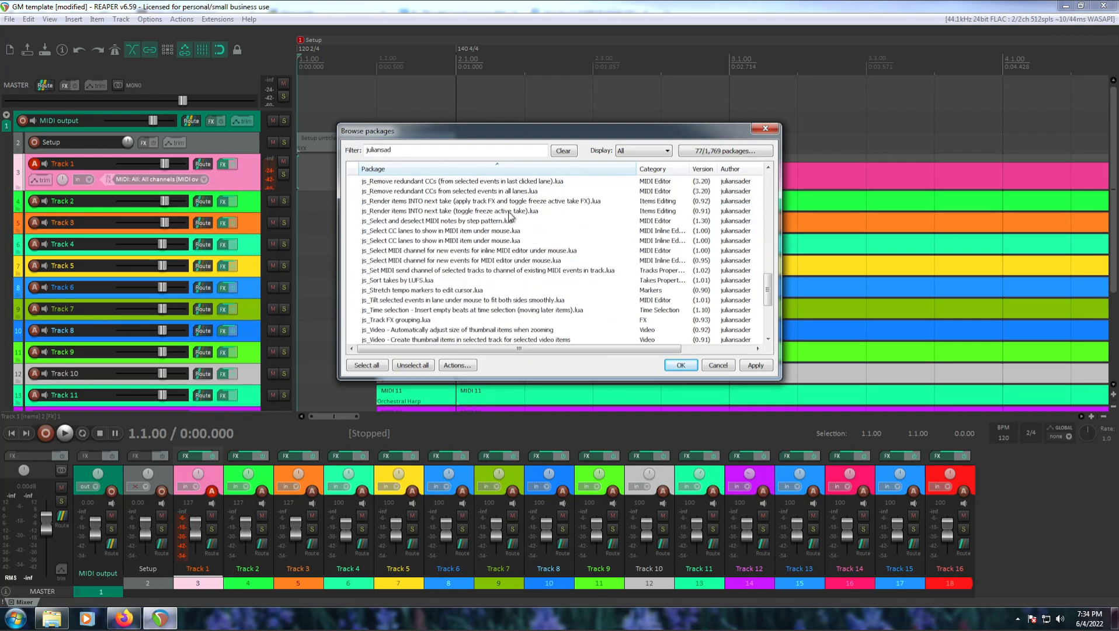
scroll(561, 218, "down", 5)
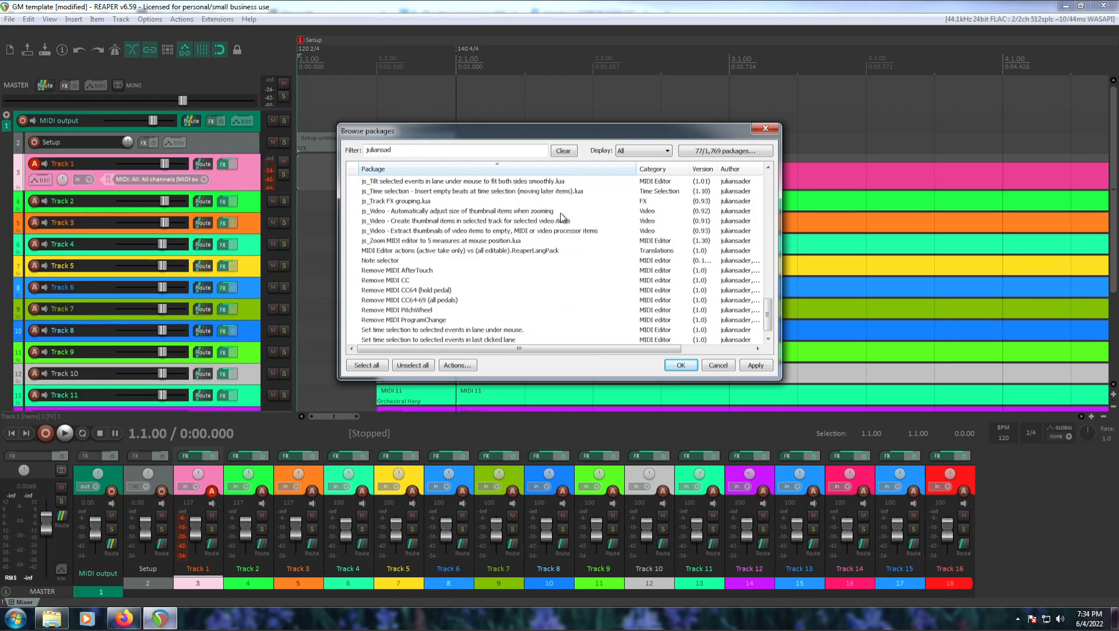
scroll(560, 216, "up", 10)
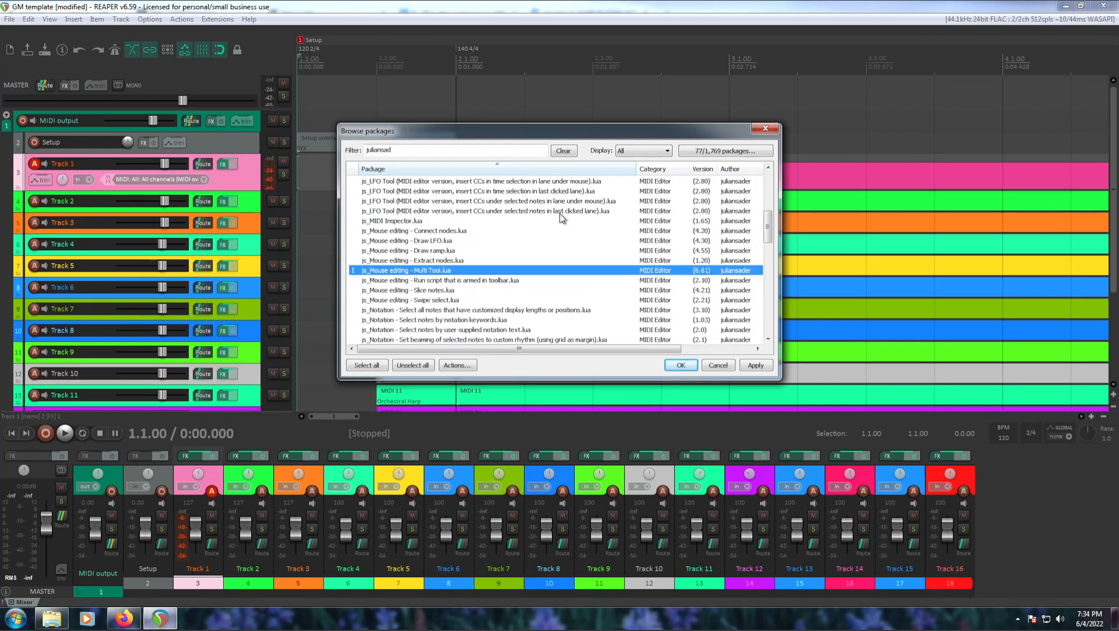
left_click(759, 364)
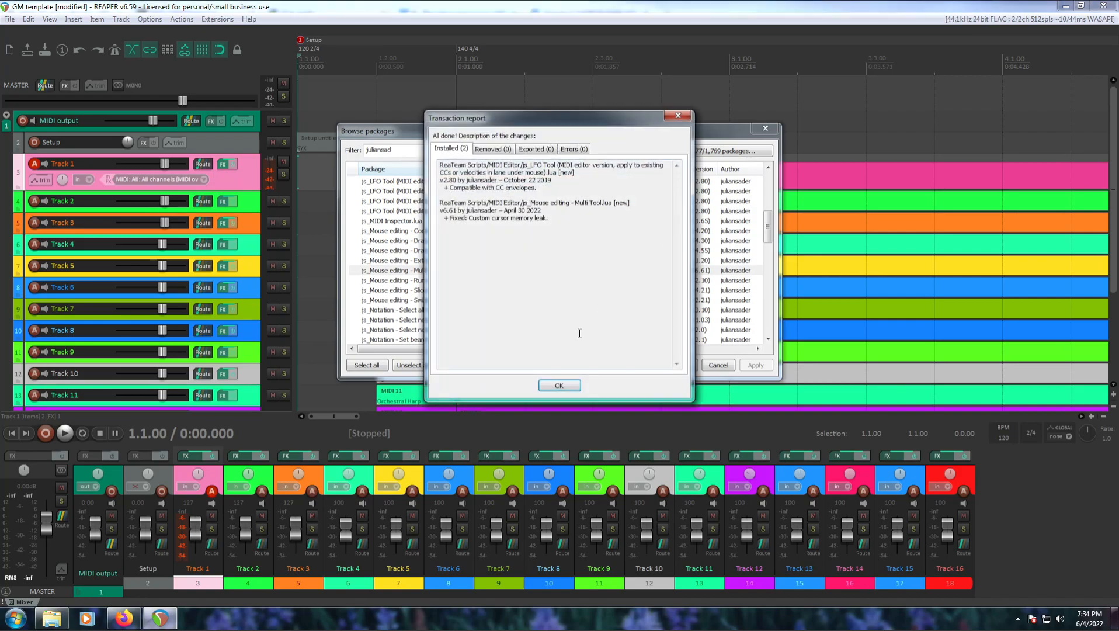
left_click(568, 386)
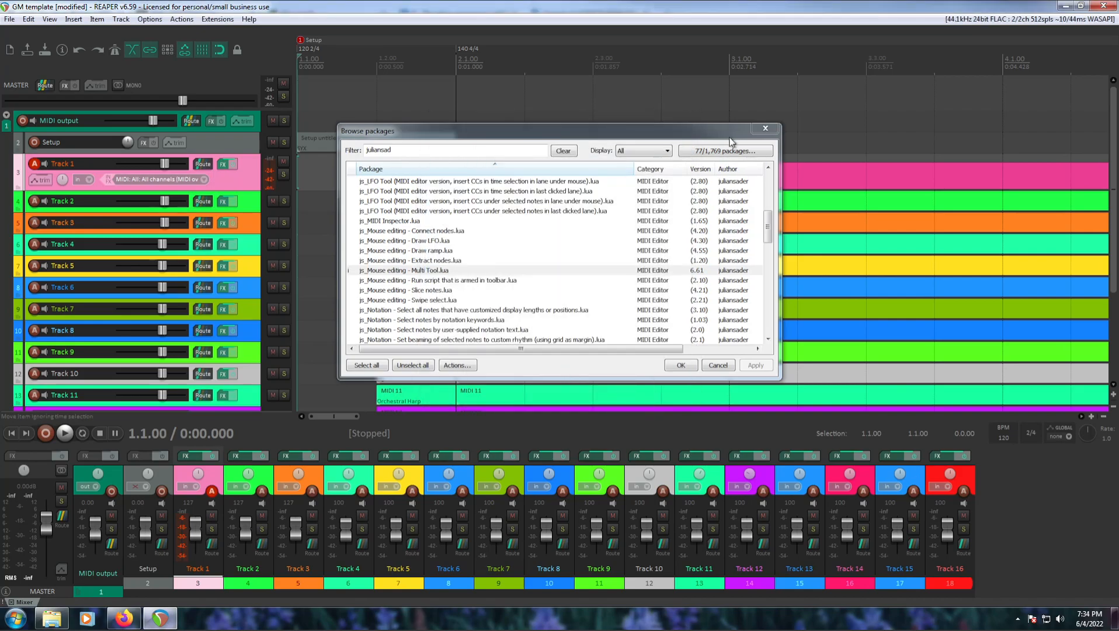
left_click(763, 128)
Open Track 1's MIDI 1 item at measure 2 in the MIDI editor and set the grid to 1/4
double_click(491, 170)
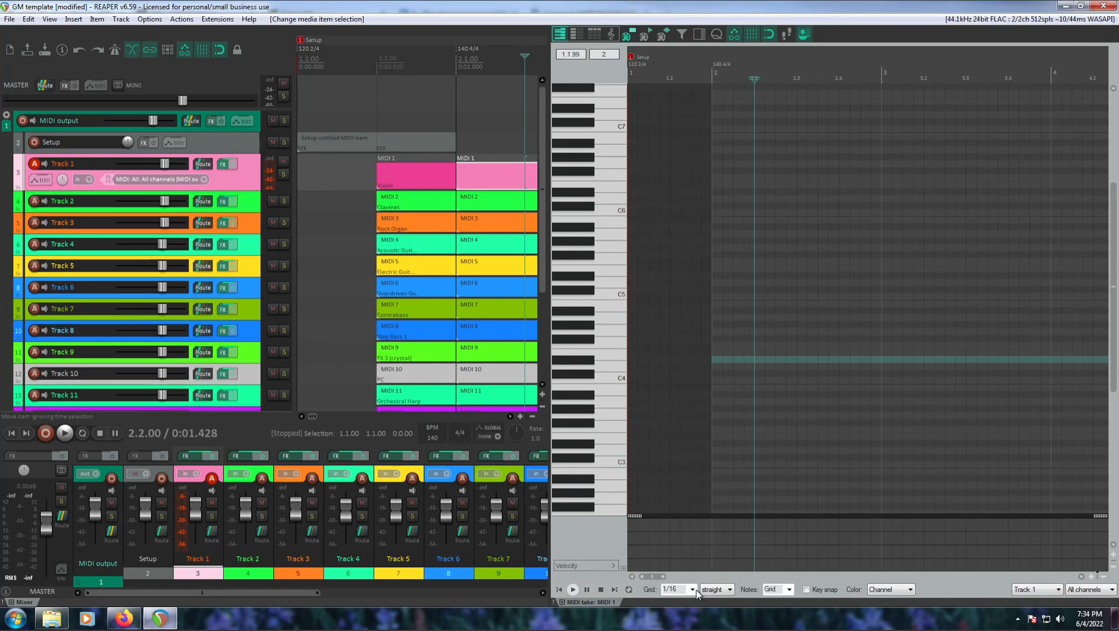
left_click(692, 589)
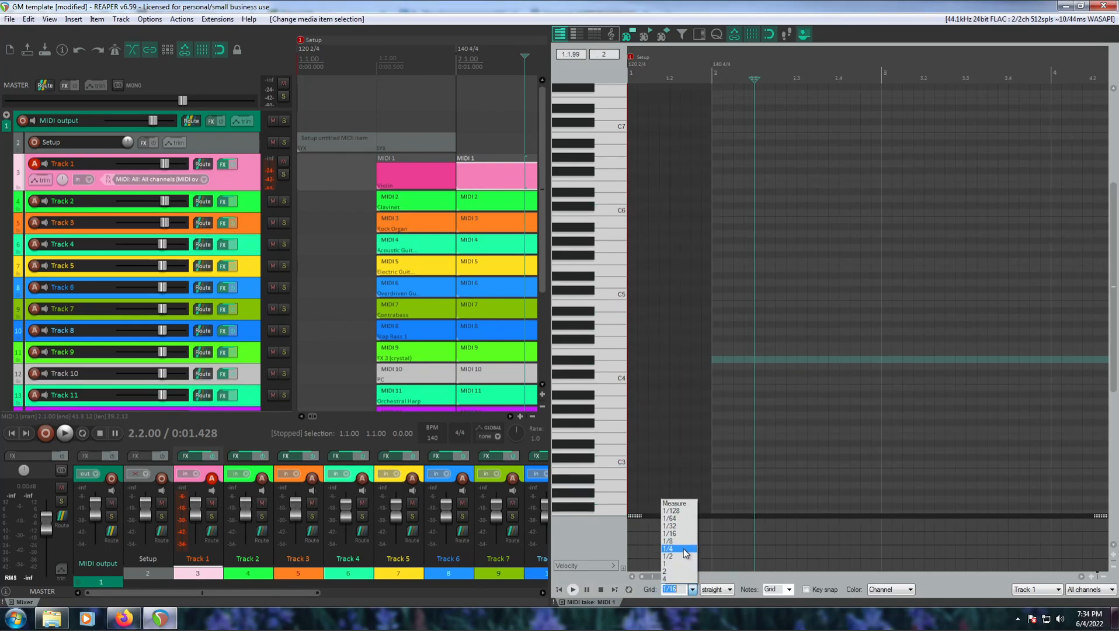
left_click(685, 548)
scroll(757, 314, "up", 5)
scroll(882, 291, "down", 5)
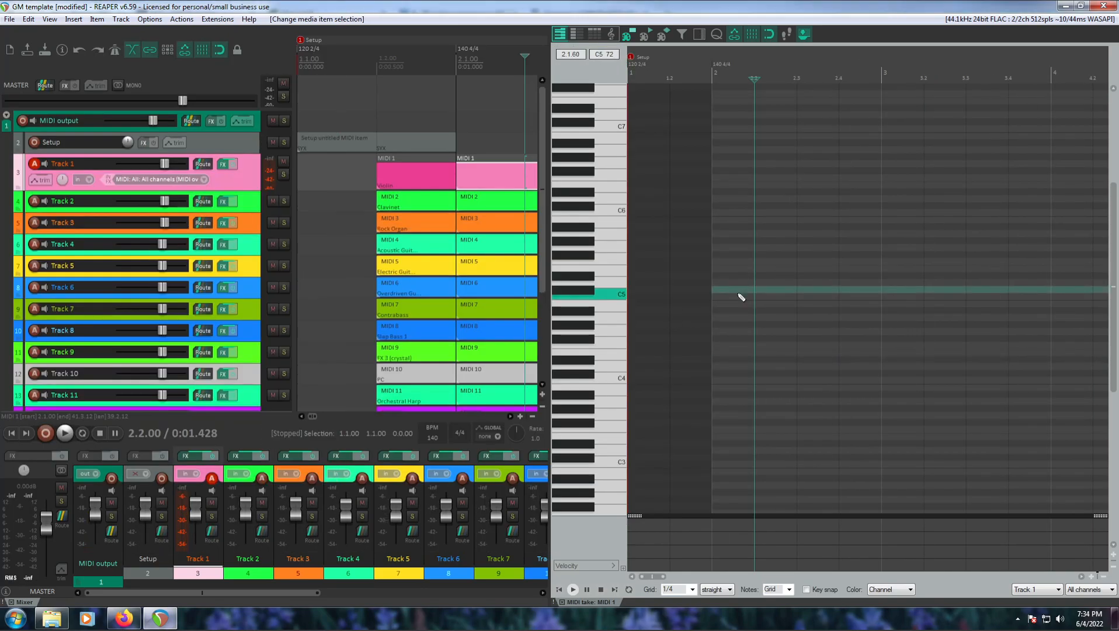
Insert four rising quarter notes, C5, D#5, F5 and G#5, on the beats of measure 2
left_click(739, 297)
left_click(766, 275)
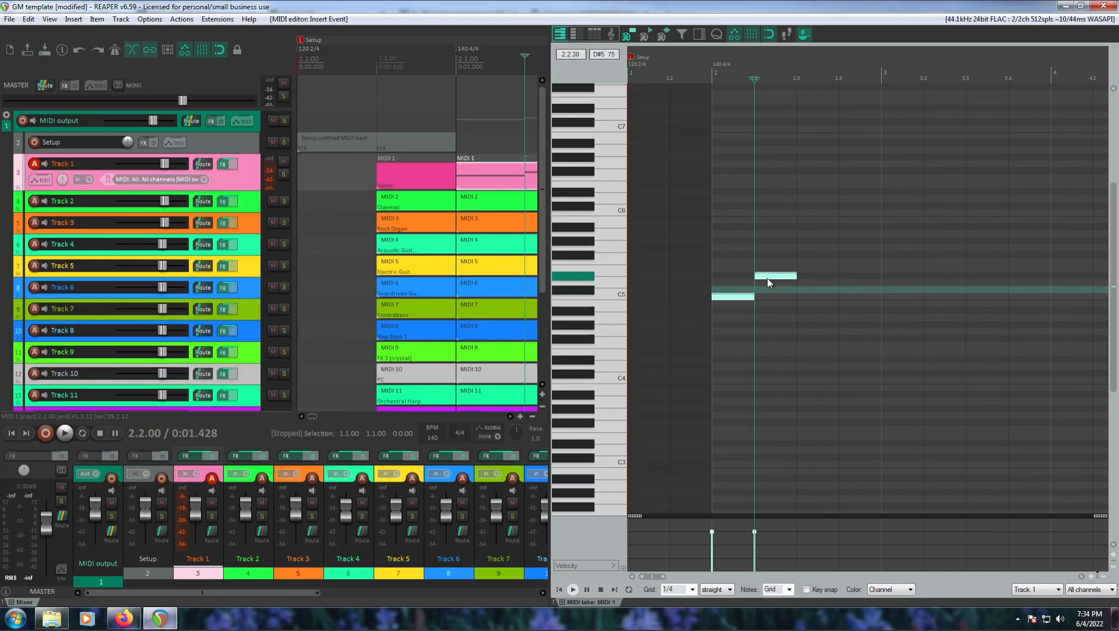
left_click(804, 261)
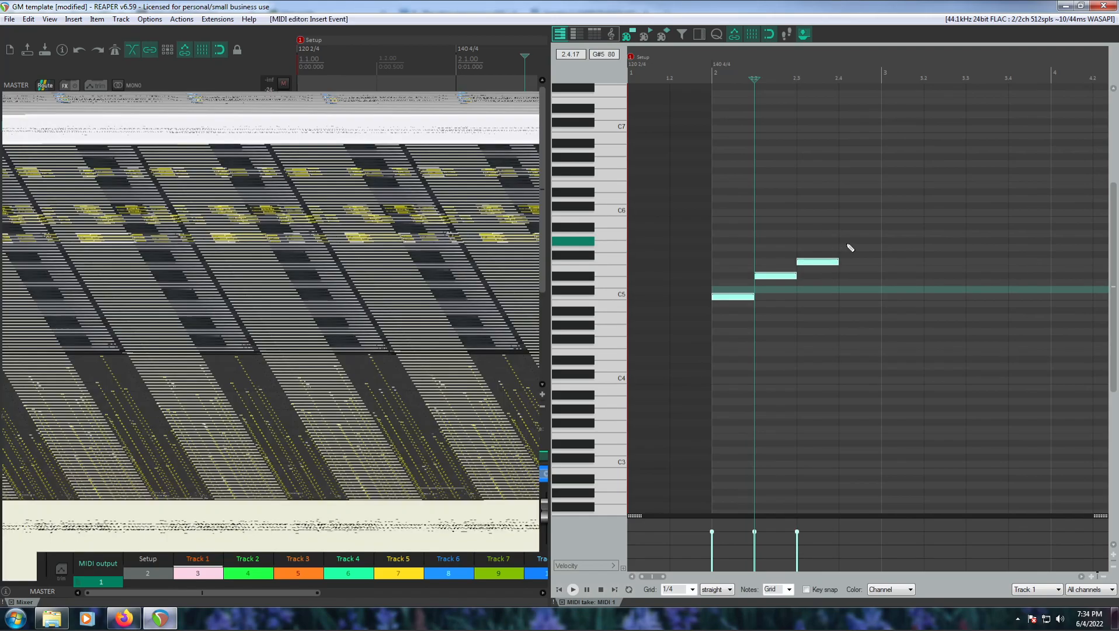
left_click(847, 241)
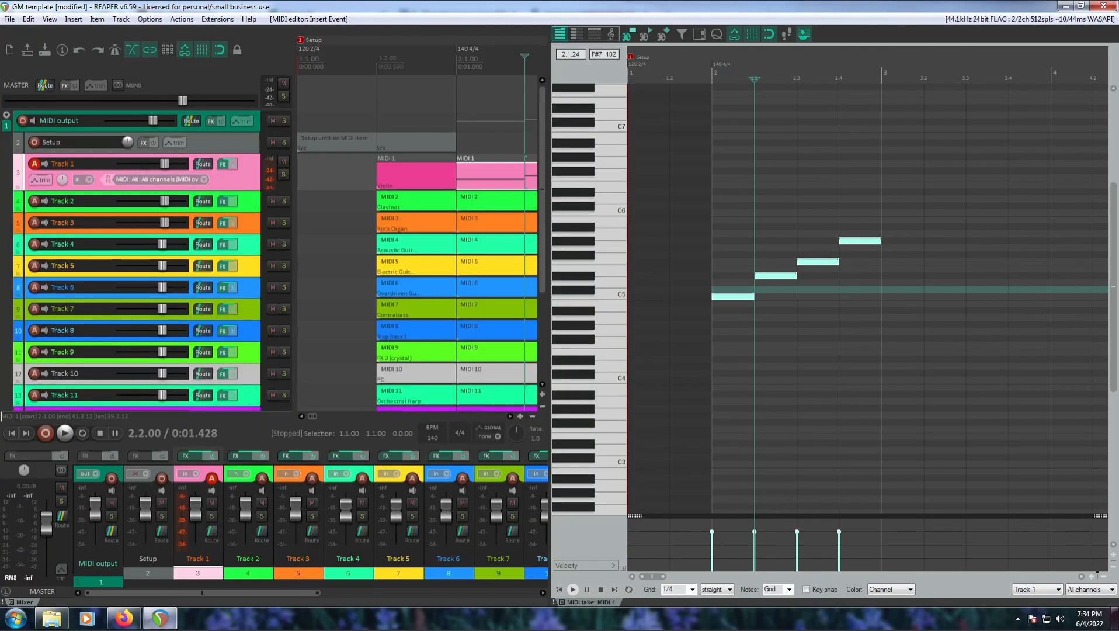
Assign the shortcut Alt+Z to the js_LFO Tool script in the MIDI Editor section of the action list
left_click(181, 19)
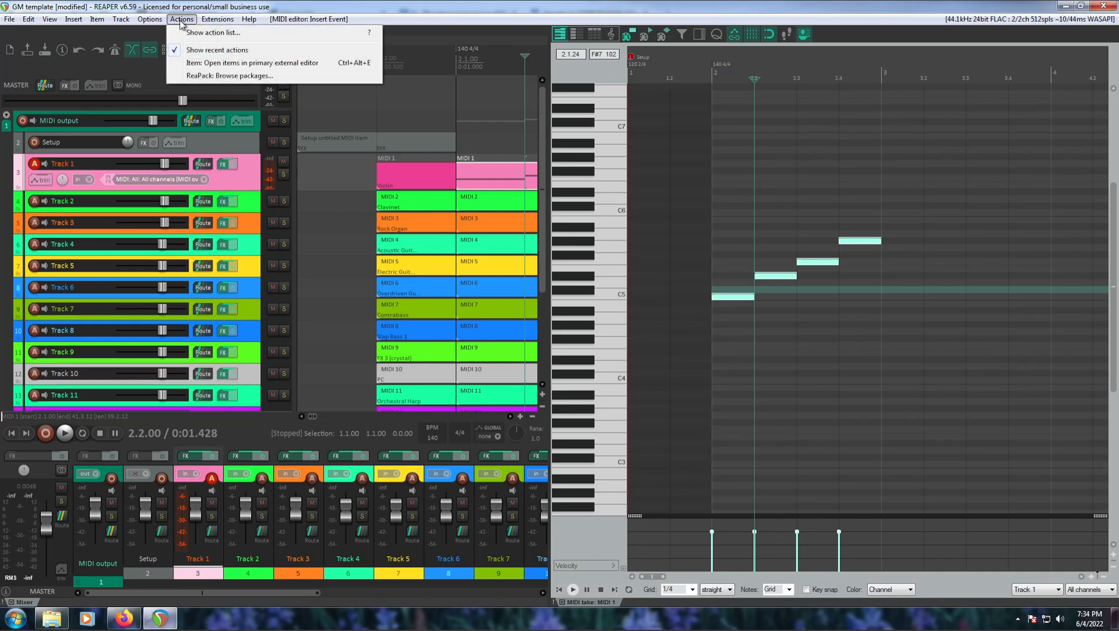
left_click(193, 33)
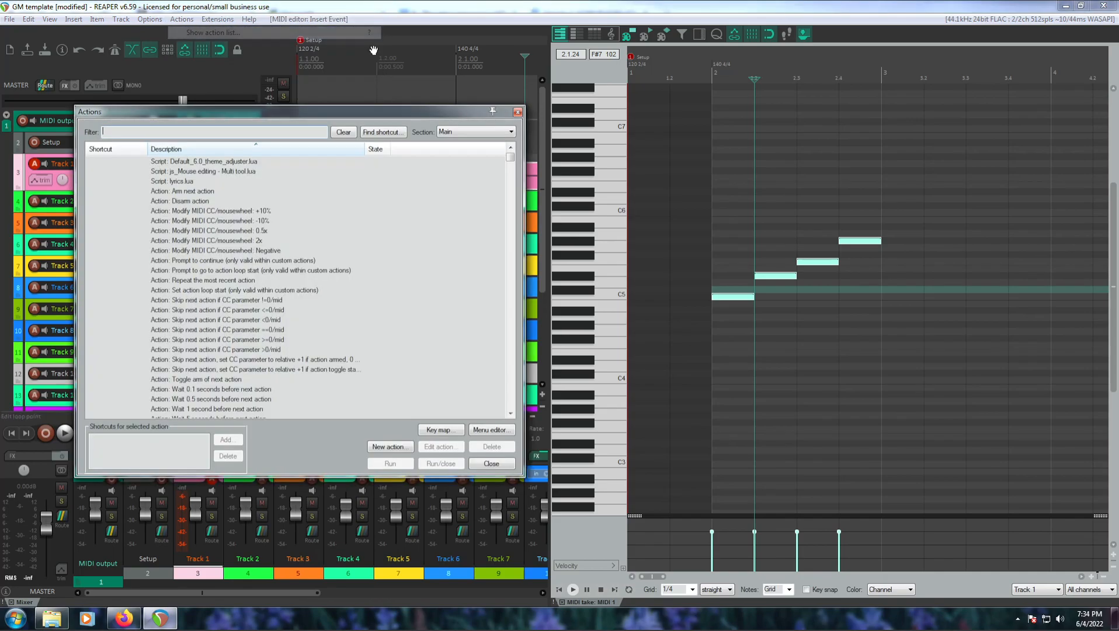
left_click(445, 132)
left_click(443, 165)
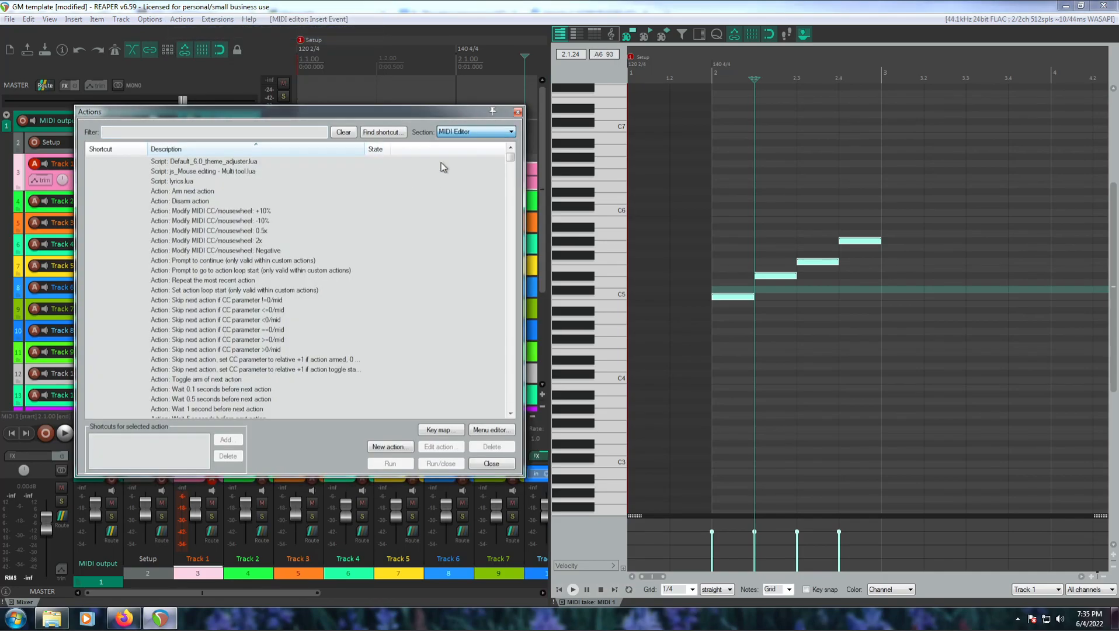
left_click(281, 162)
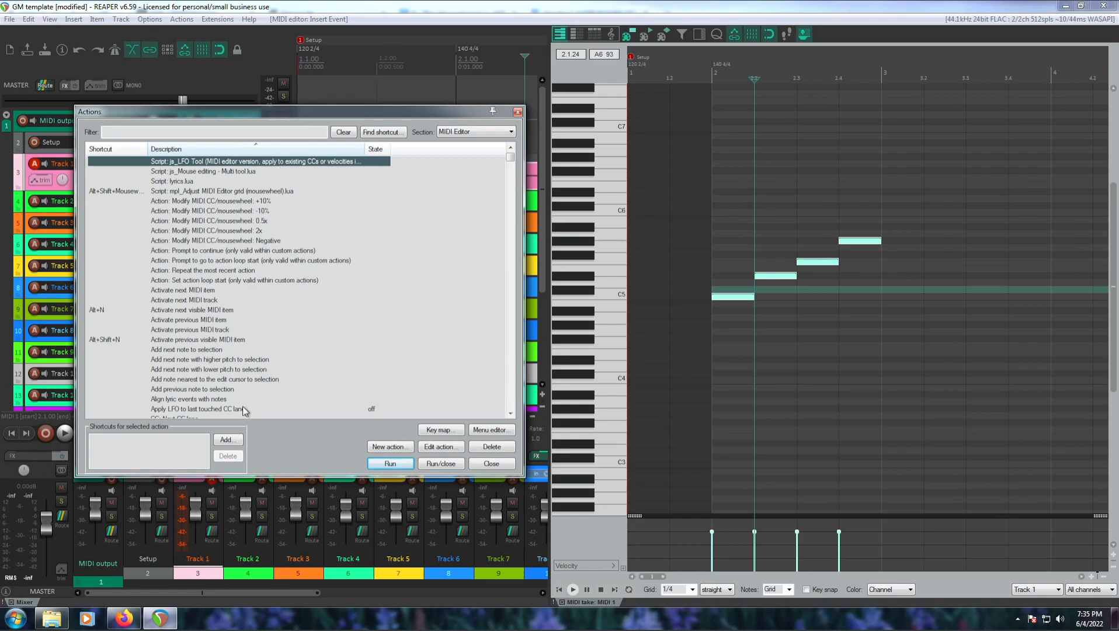
left_click(225, 440)
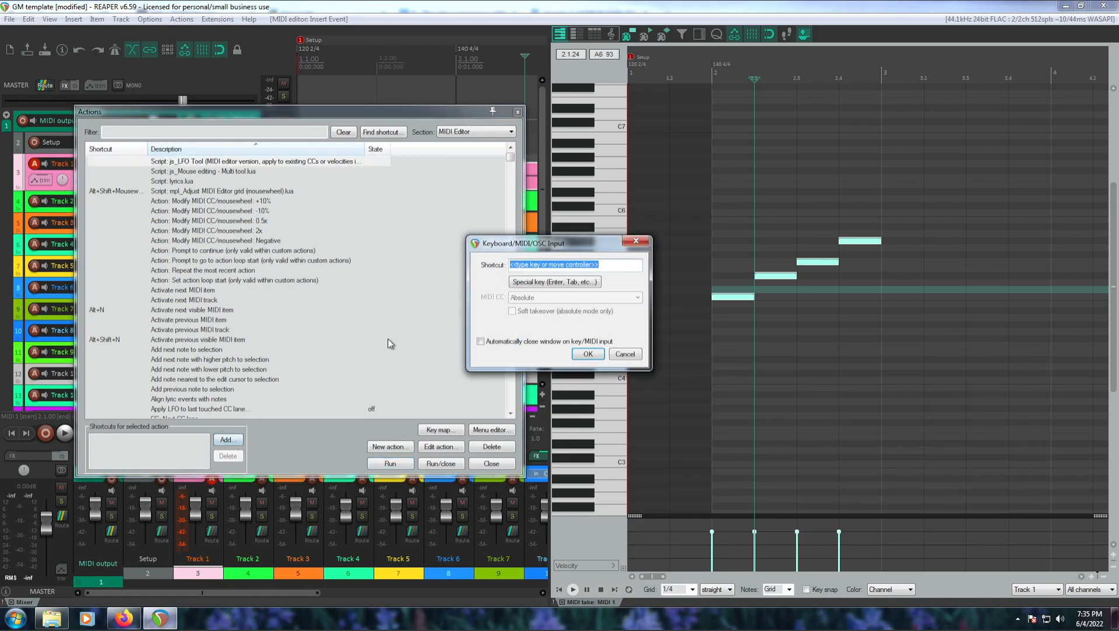
key("alt+z")
left_click(585, 354)
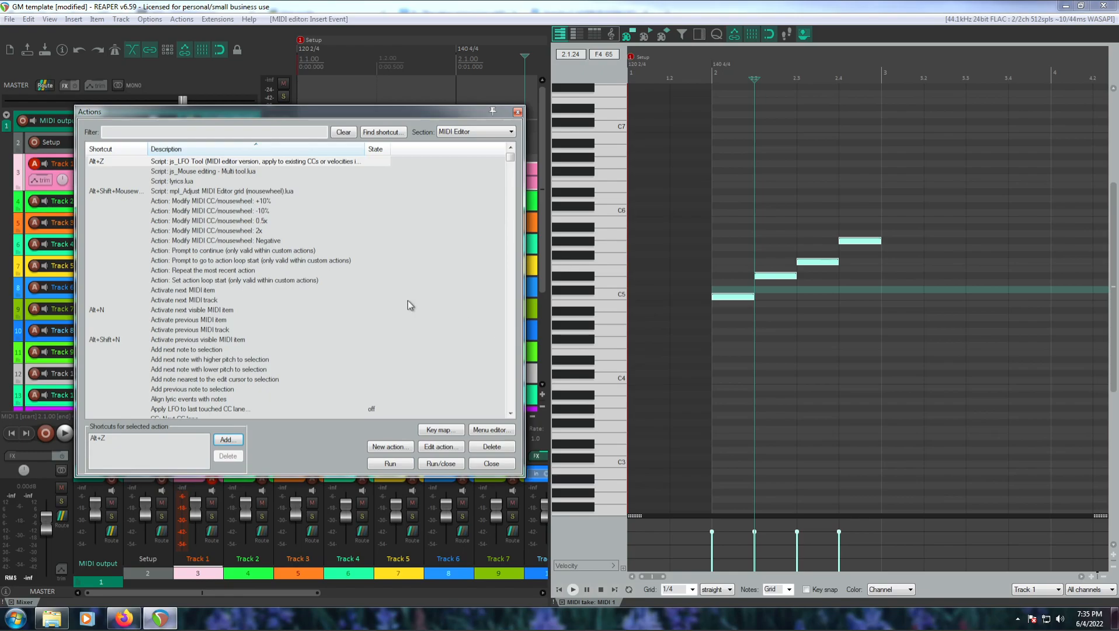
Assign the backtick shortcut to the js_Mouse editing - Multi tool script and close the action list
left_click(195, 172)
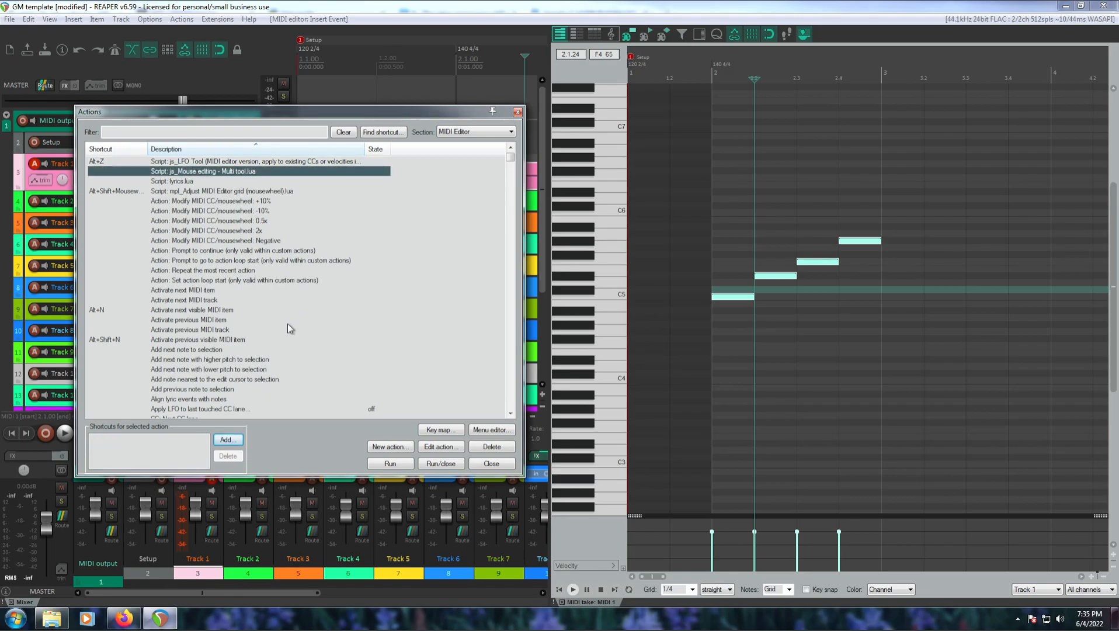
left_click(227, 439)
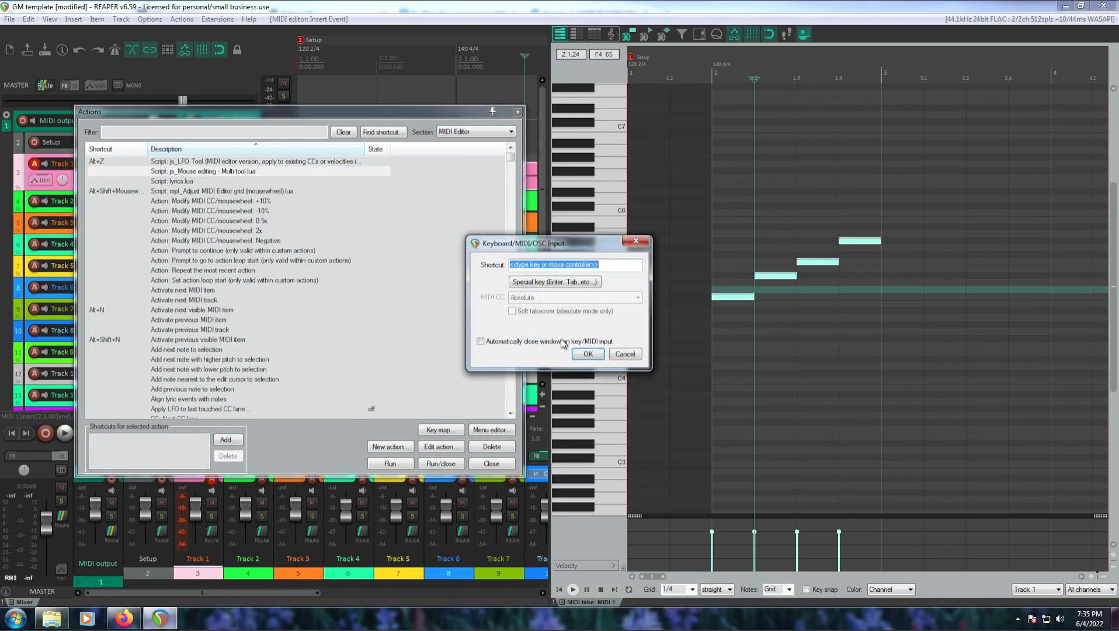
key("grave")
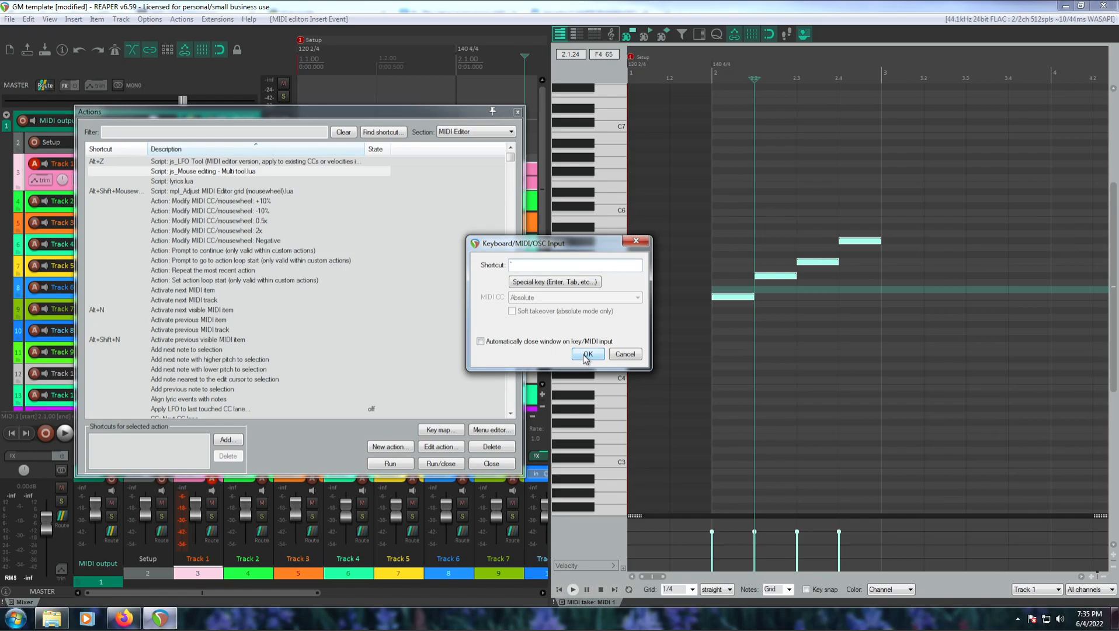
left_click(584, 354)
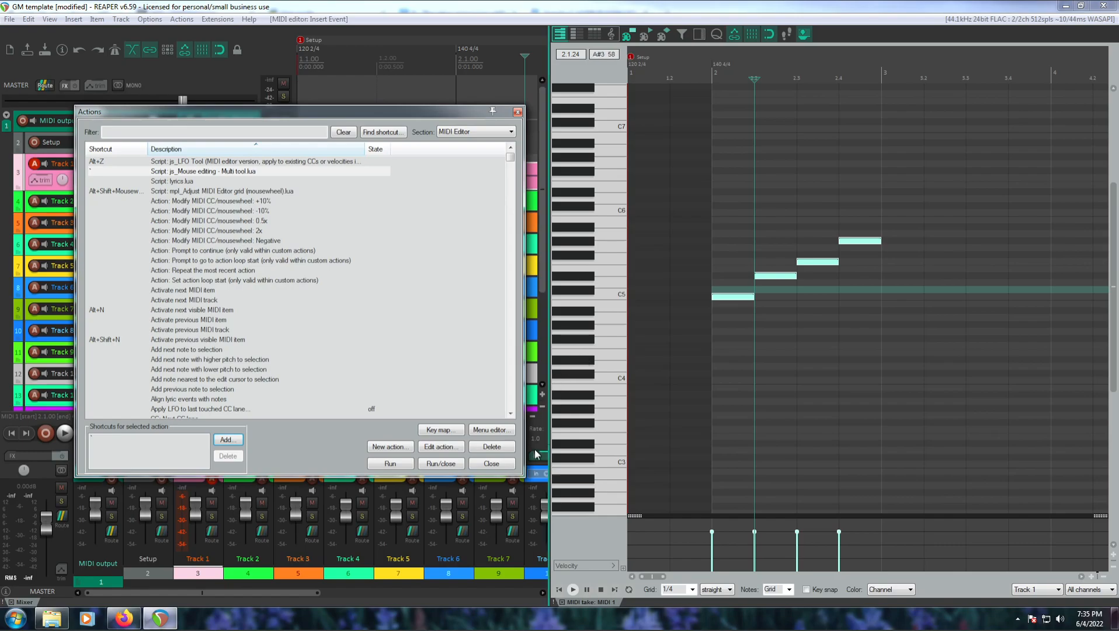
left_click(491, 464)
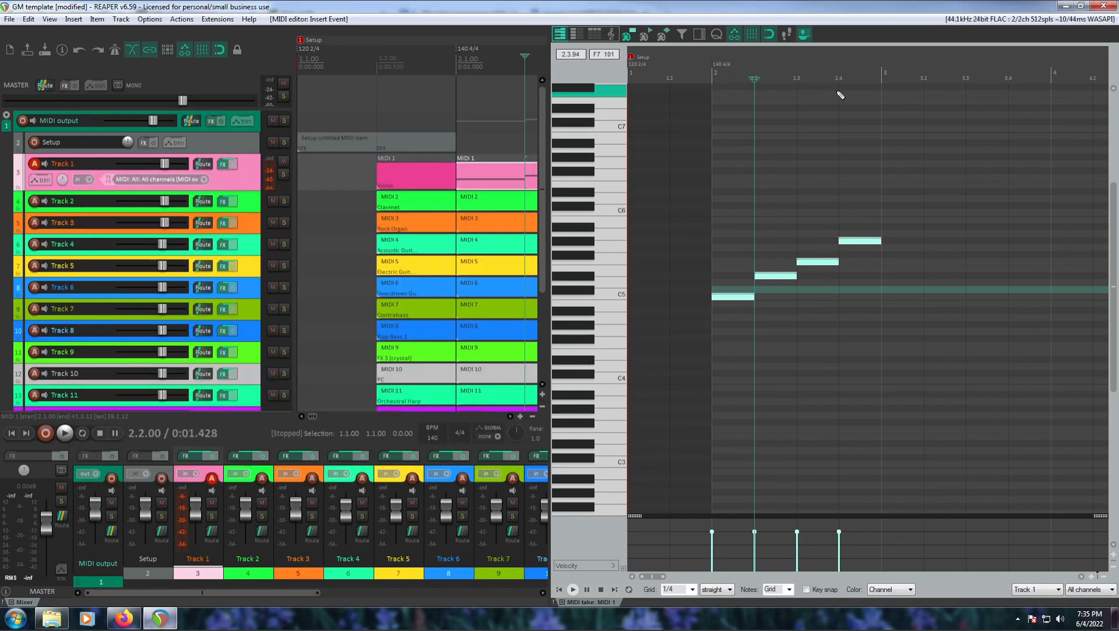
Run the Multi Tool on the four notes and stretch them out to about the start of measure 4
left_click(838, 72)
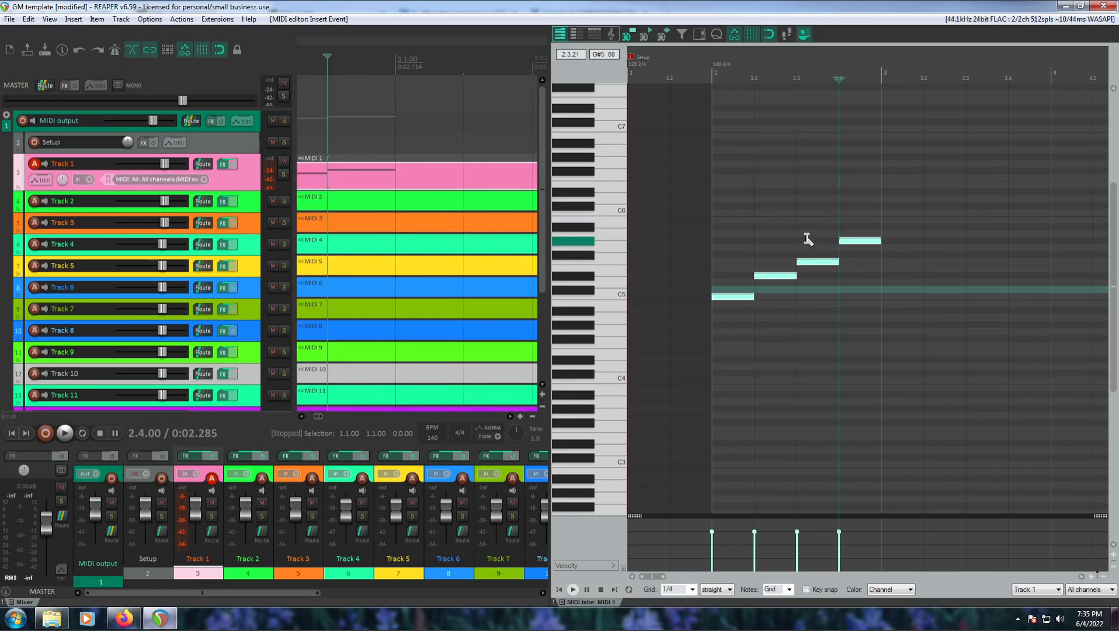
key("m")
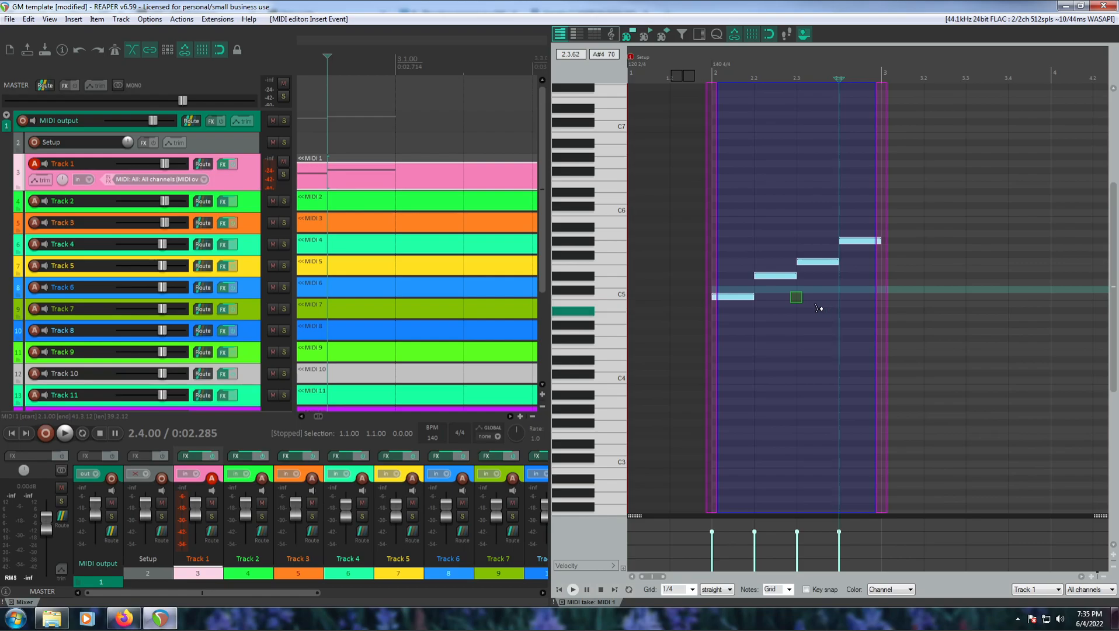
left_click_drag(796, 299, 772, 260)
left_click_drag(840, 256, 1041, 262)
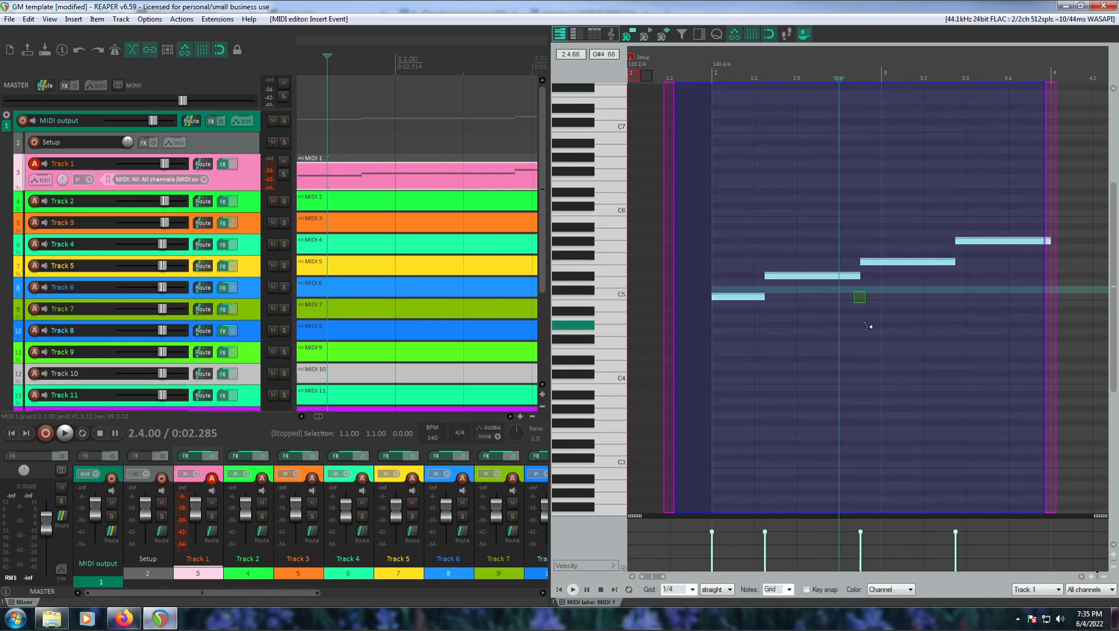
Warp and lengthen the notes further with the Multi Tool, and try flattening them all to G#5
left_click_drag(874, 290, 896, 193)
left_click_drag(1091, 191, 824, 549)
left_click(1079, 383)
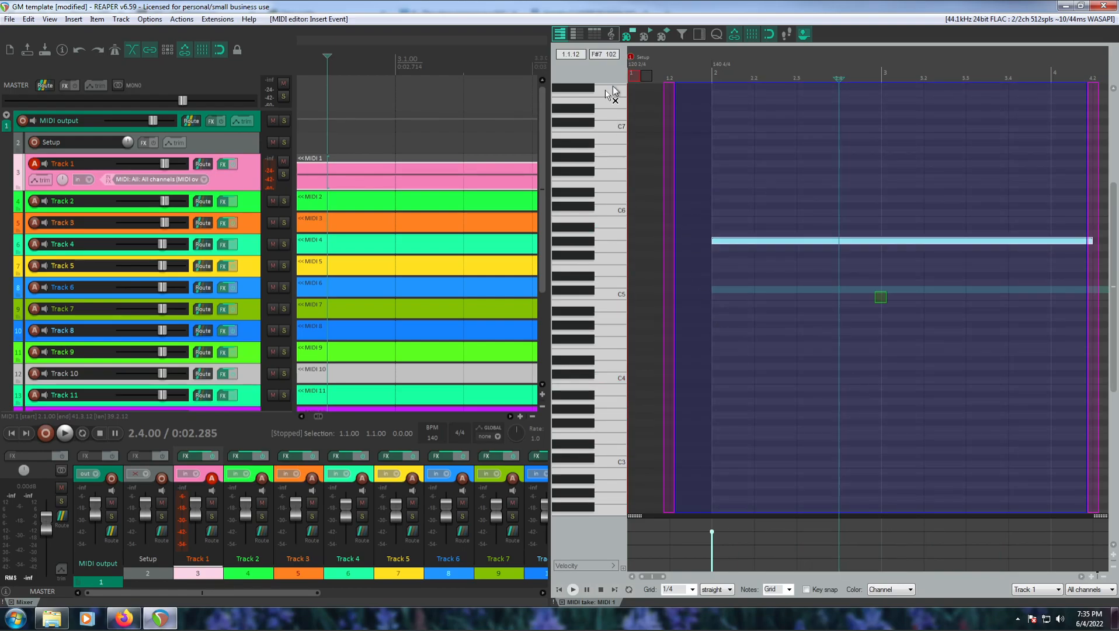
Undo the last Multi Tool pitch changes to the notes
key("ctrl+z")
key("ctrl+z")
left_click_drag(927, 206, 930, 209)
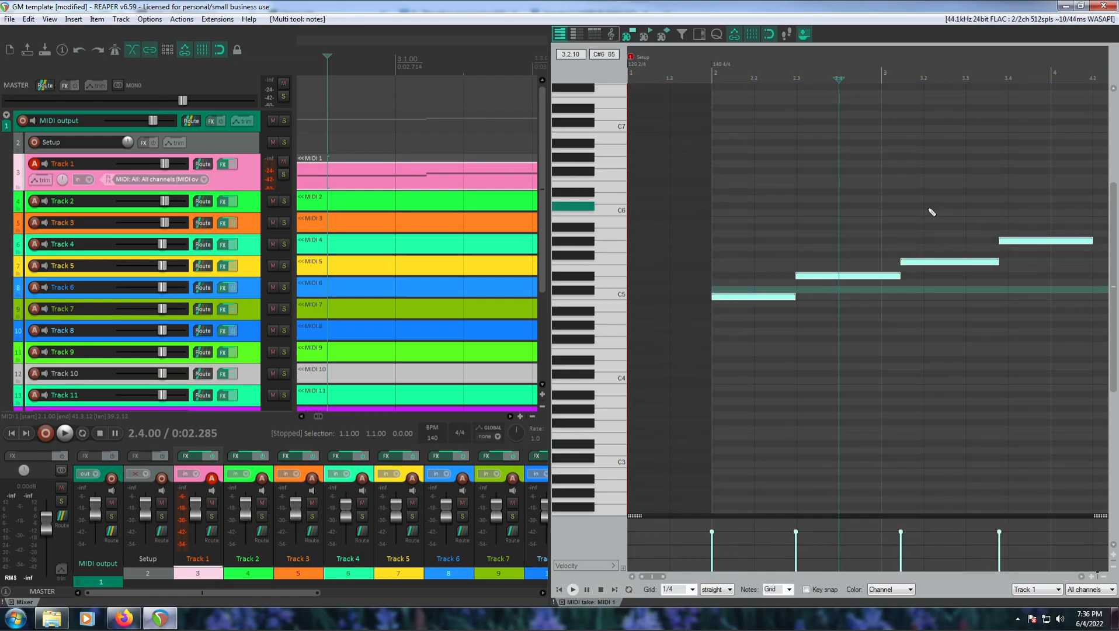
Try to apply the LFO Tool to the four notes' velocities in the Velocity lane
left_click(836, 529)
left_click(839, 528)
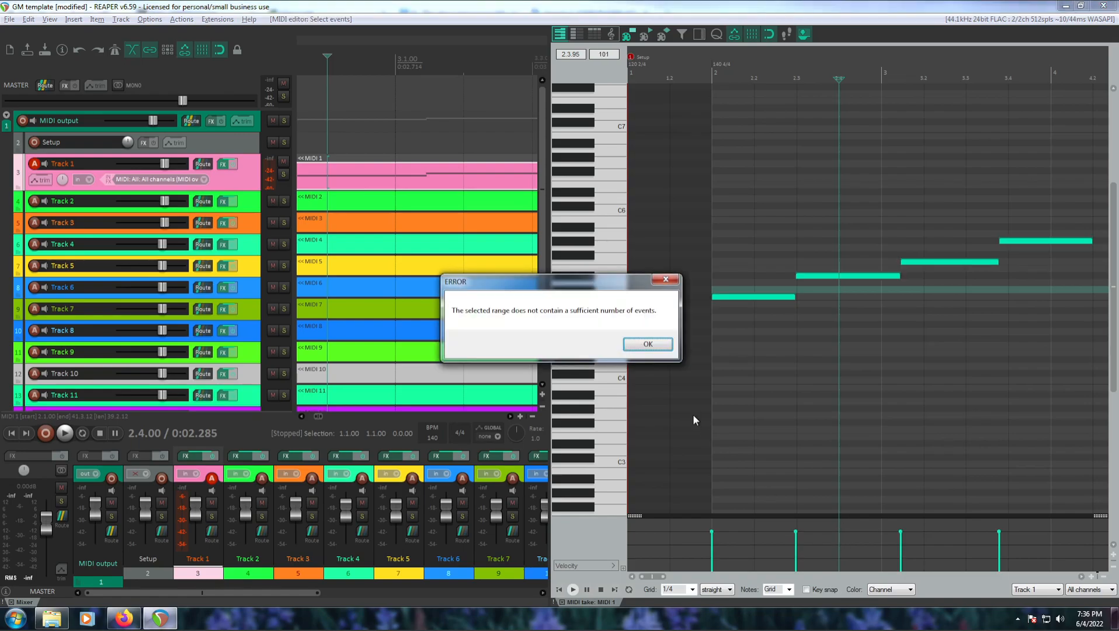
left_click(652, 343)
left_click_drag(1072, 536, 705, 517)
key("alt+a")
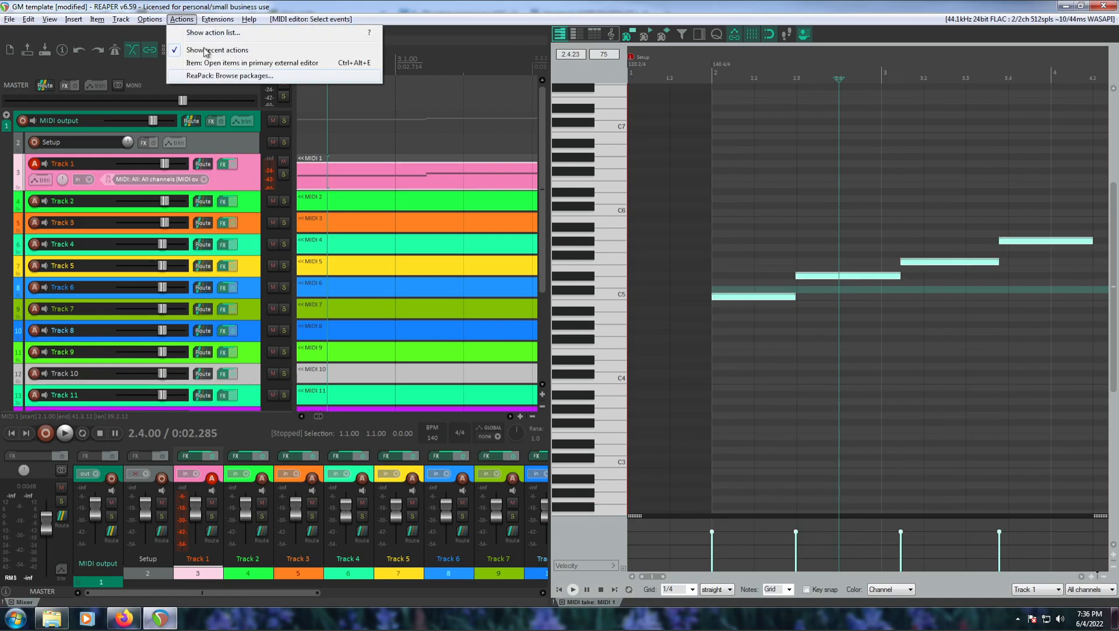
left_click(217, 19)
left_click(182, 18)
left_click(190, 32)
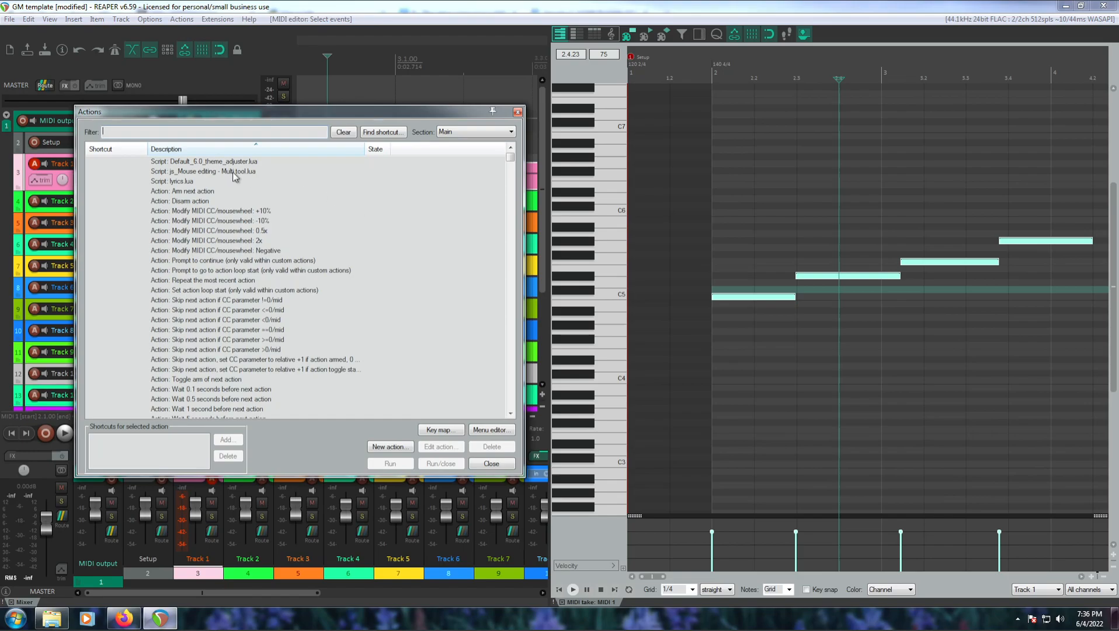
left_click(511, 467)
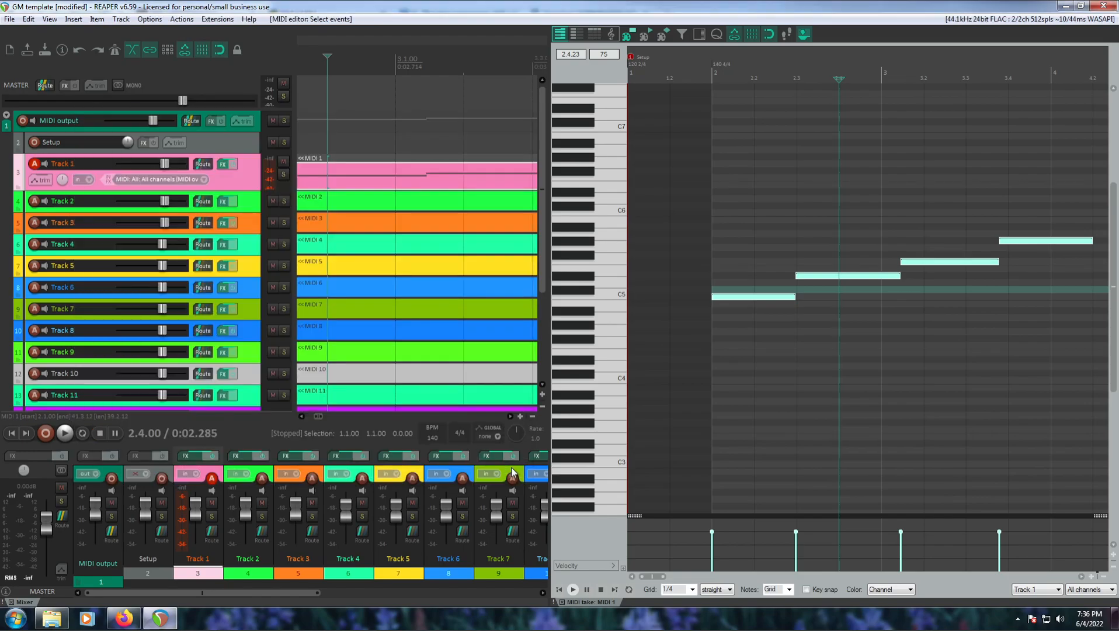
Filter the ReaPack package browser by "mouse edit" and examine the MIDI editor variants of the js_LFO Tool script
left_click(182, 18)
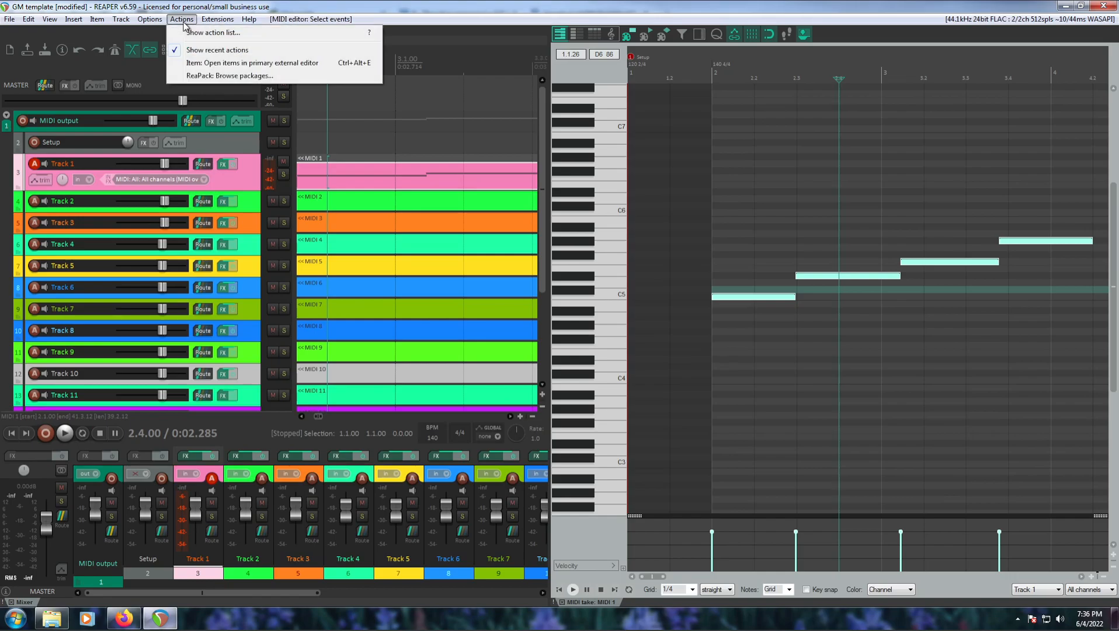
mouse_move(218, 19)
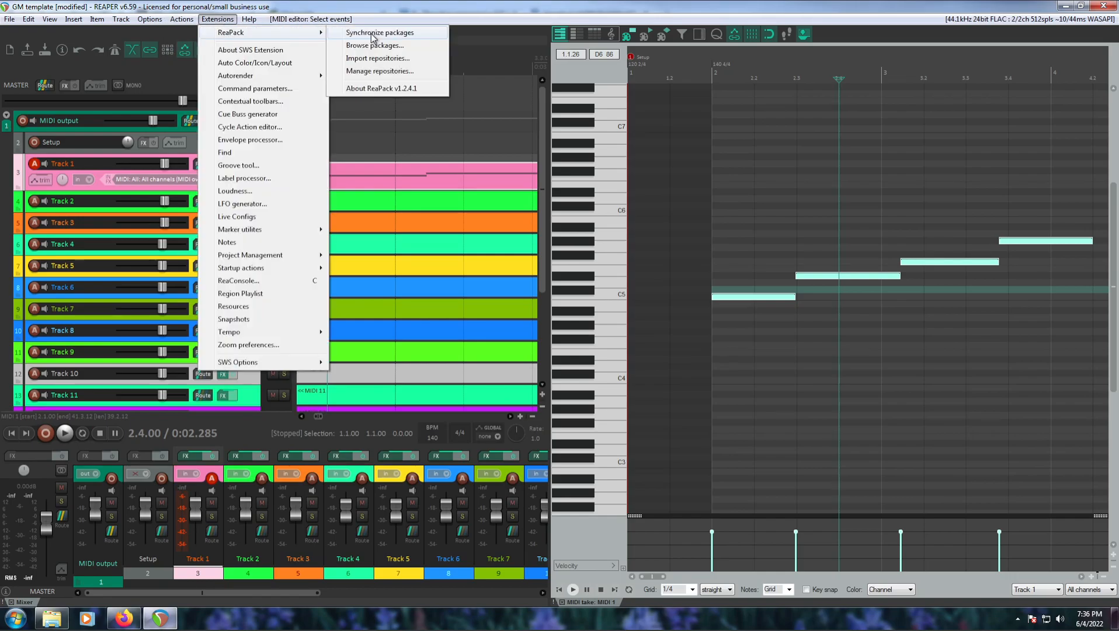
left_click(373, 45)
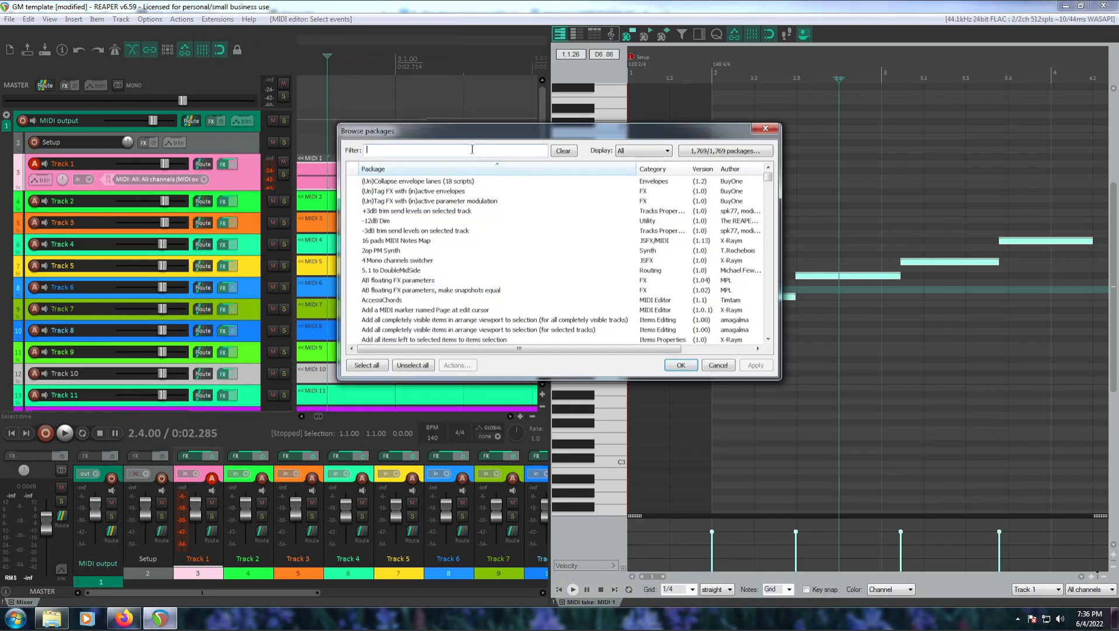
type("mouse edit")
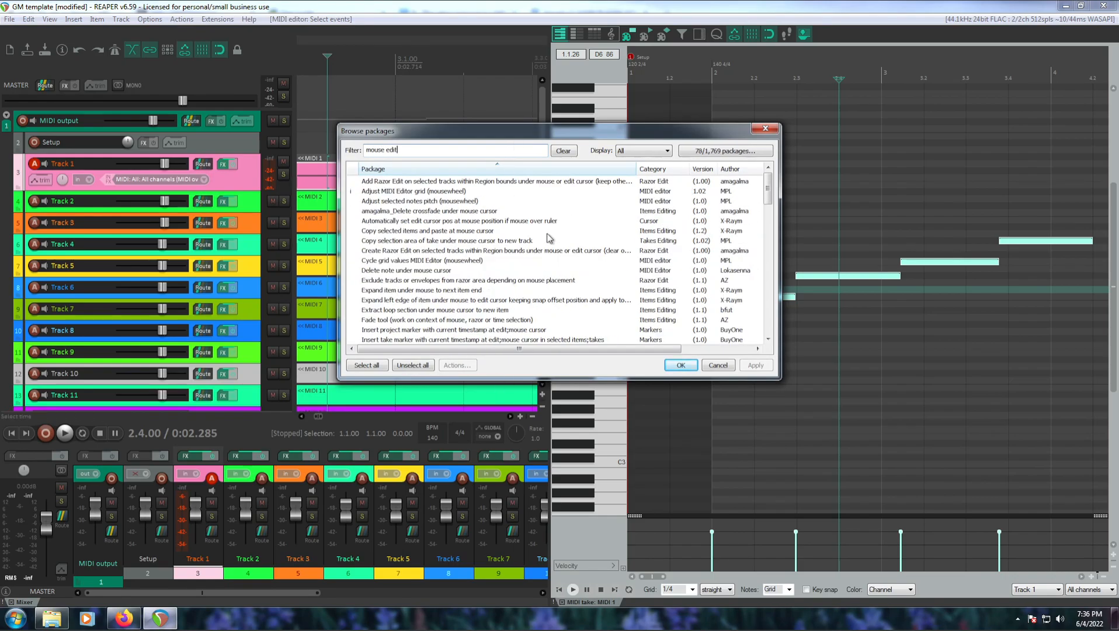
scroll(549, 254, "down", 10)
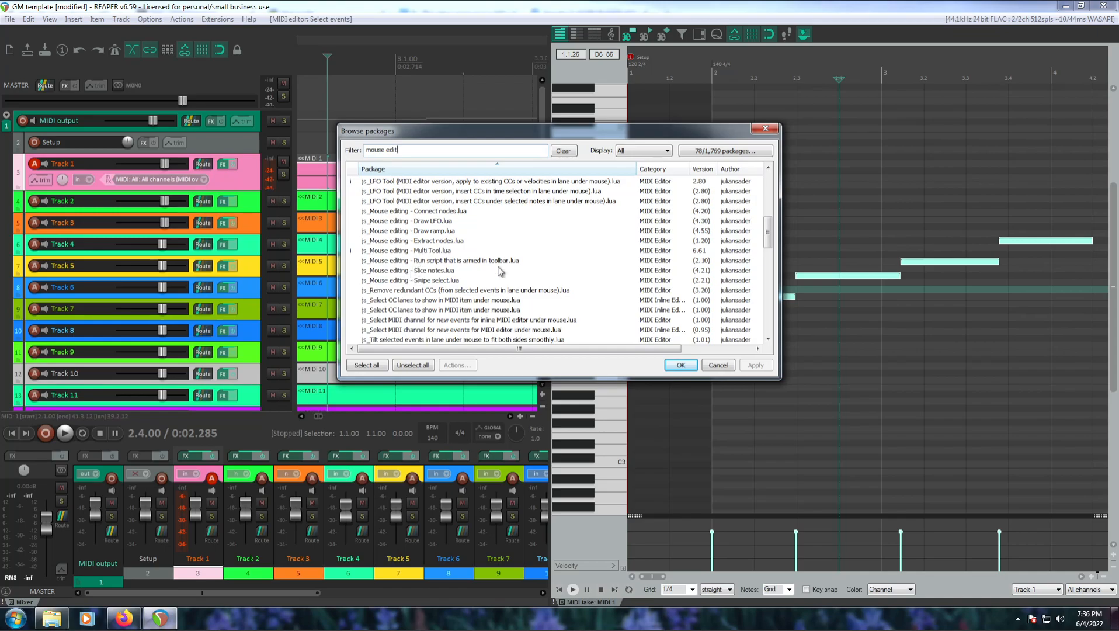
scroll(514, 268, "up", 4)
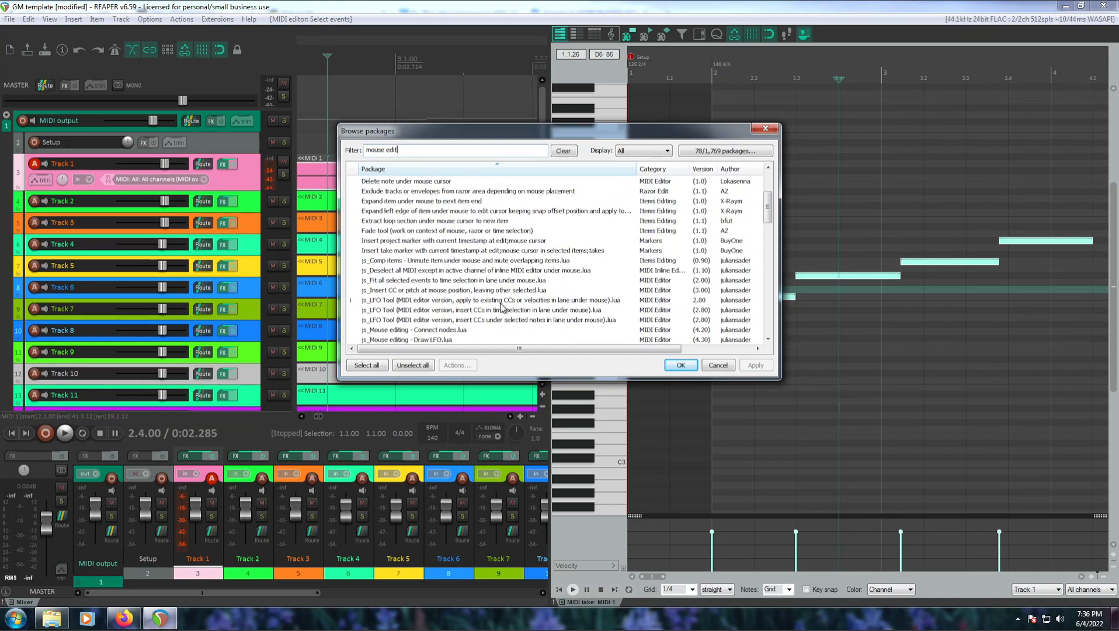
left_click(553, 302)
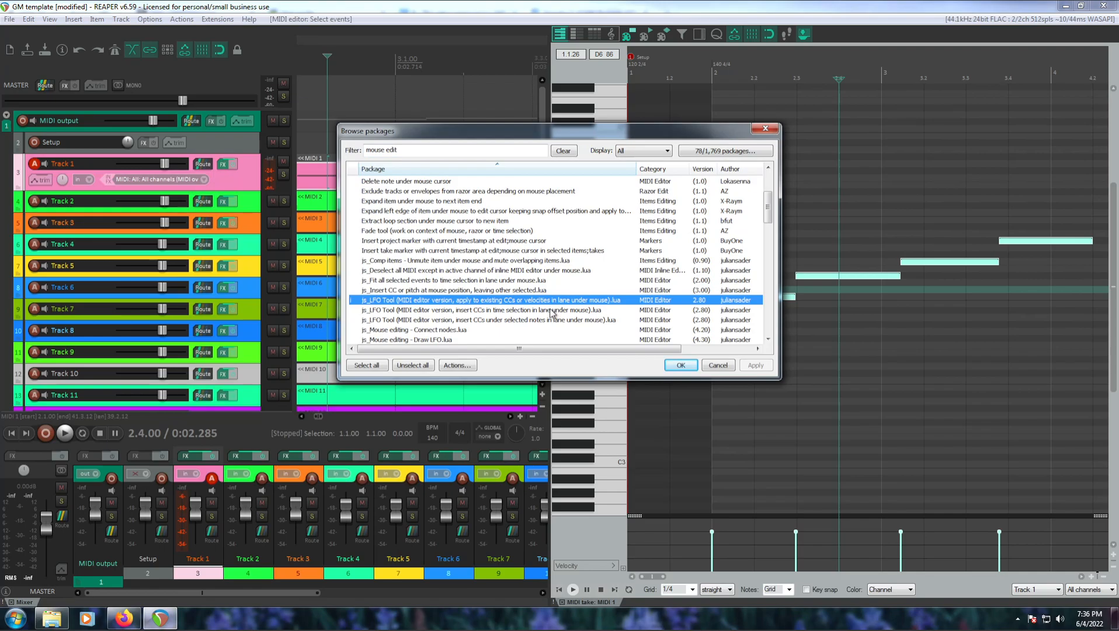
left_click(552, 311)
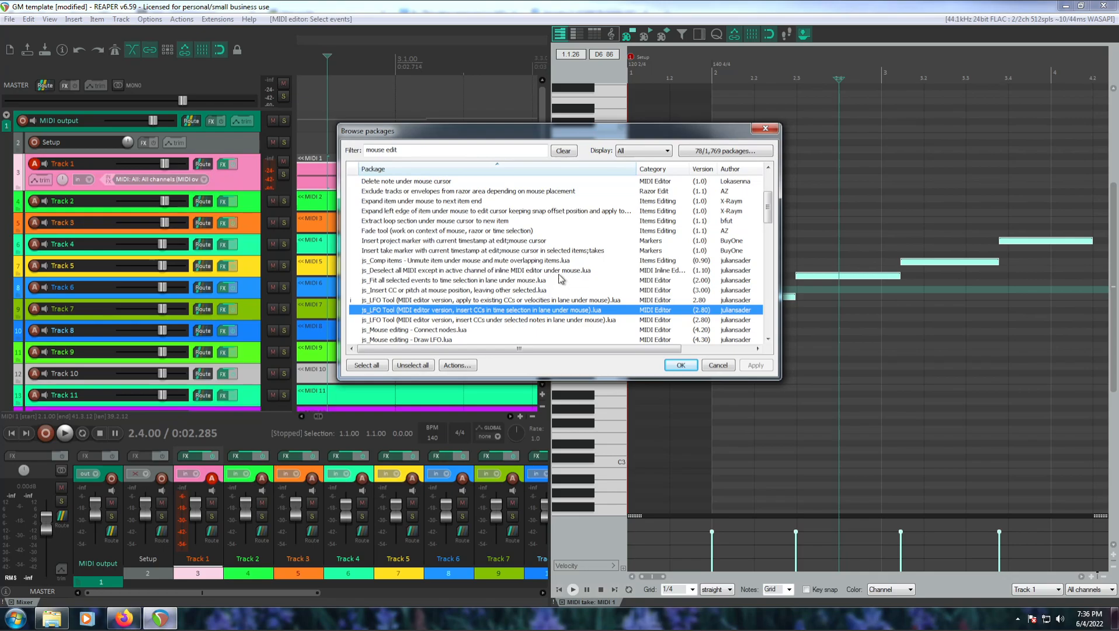
scroll(559, 278, "down", 4)
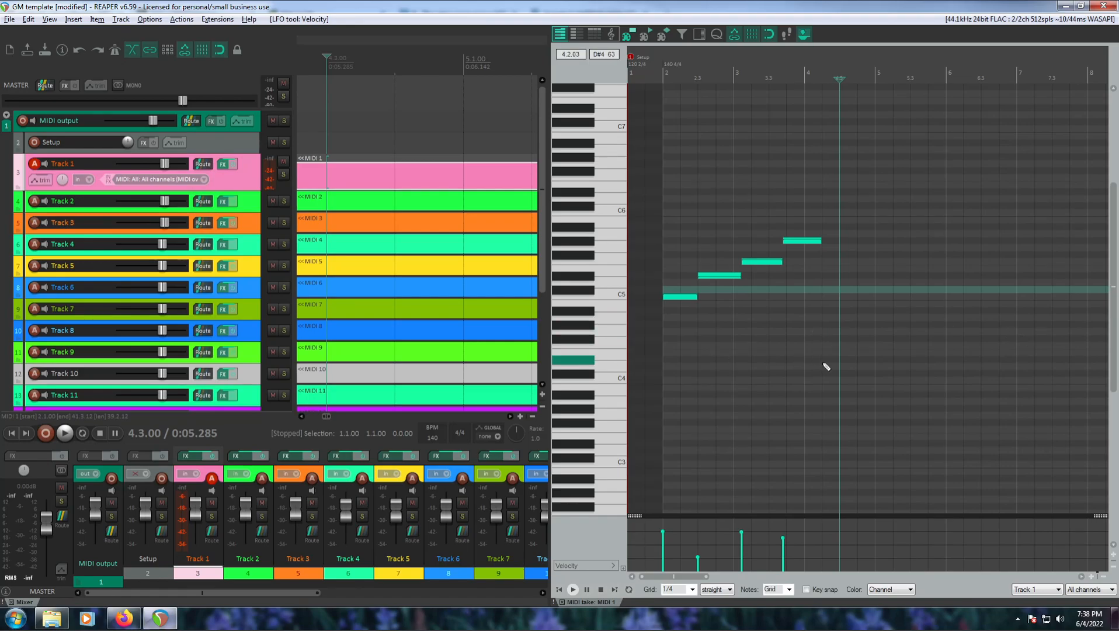
Select the four notes and find the "Split notes on grid" action by filtering the MIDI Editor action list for "split"
left_click_drag(830, 371, 685, 223)
left_click(179, 20)
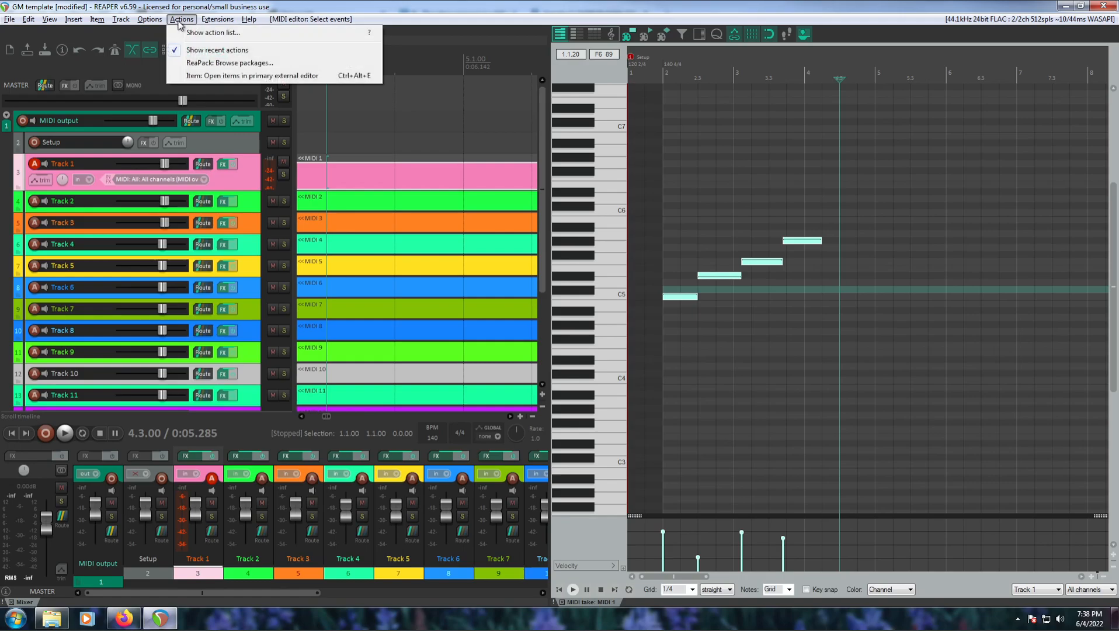
left_click(184, 33)
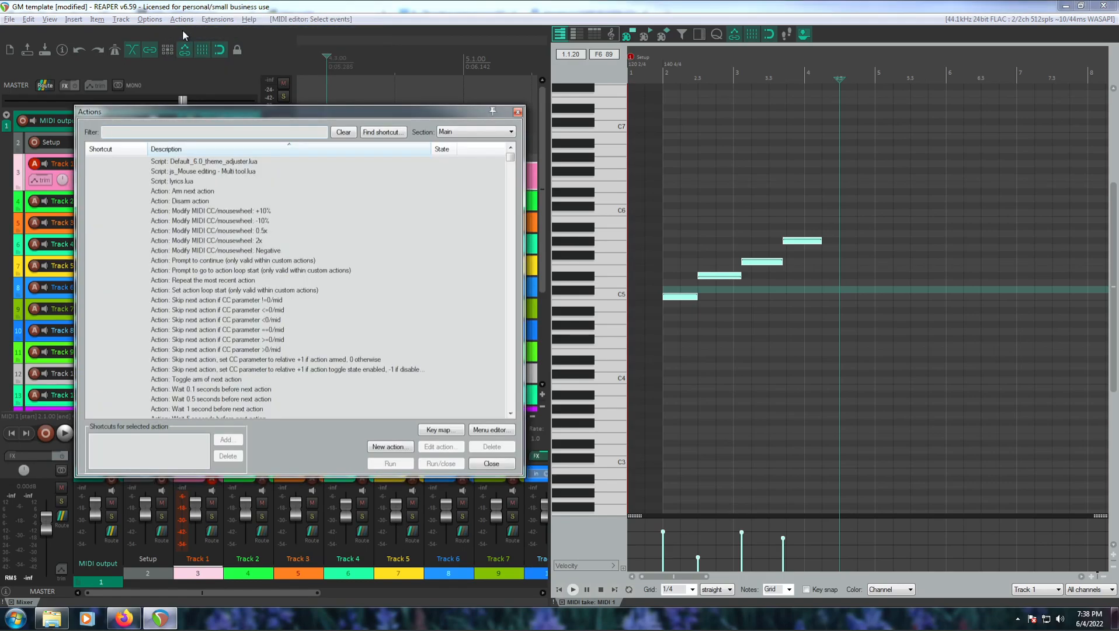
left_click(479, 140)
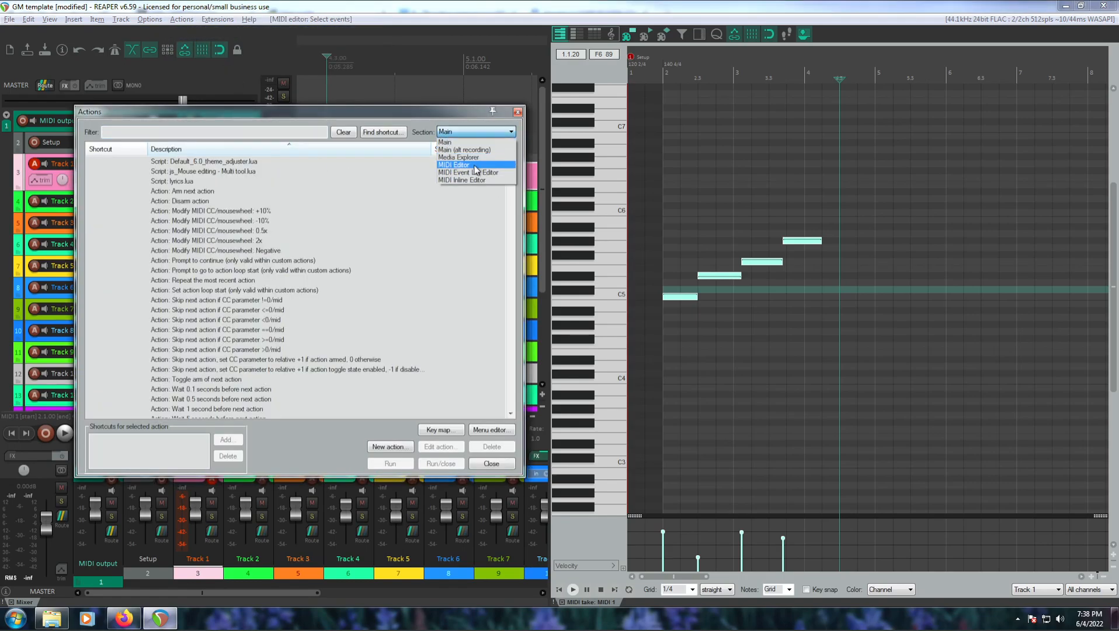
left_click(476, 165)
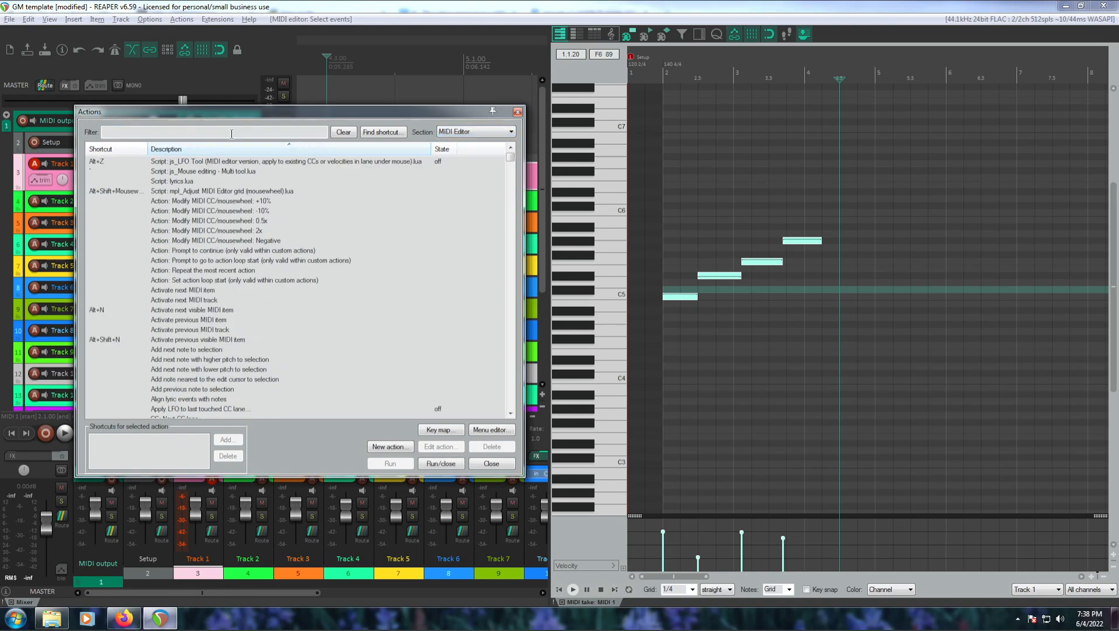
type("split")
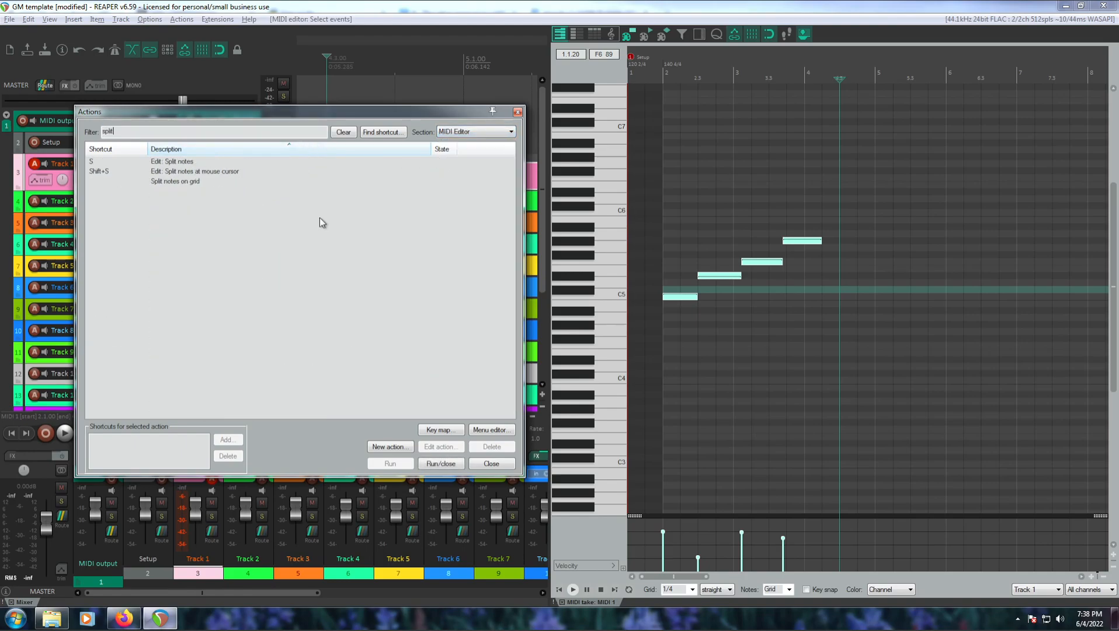
left_click(196, 183)
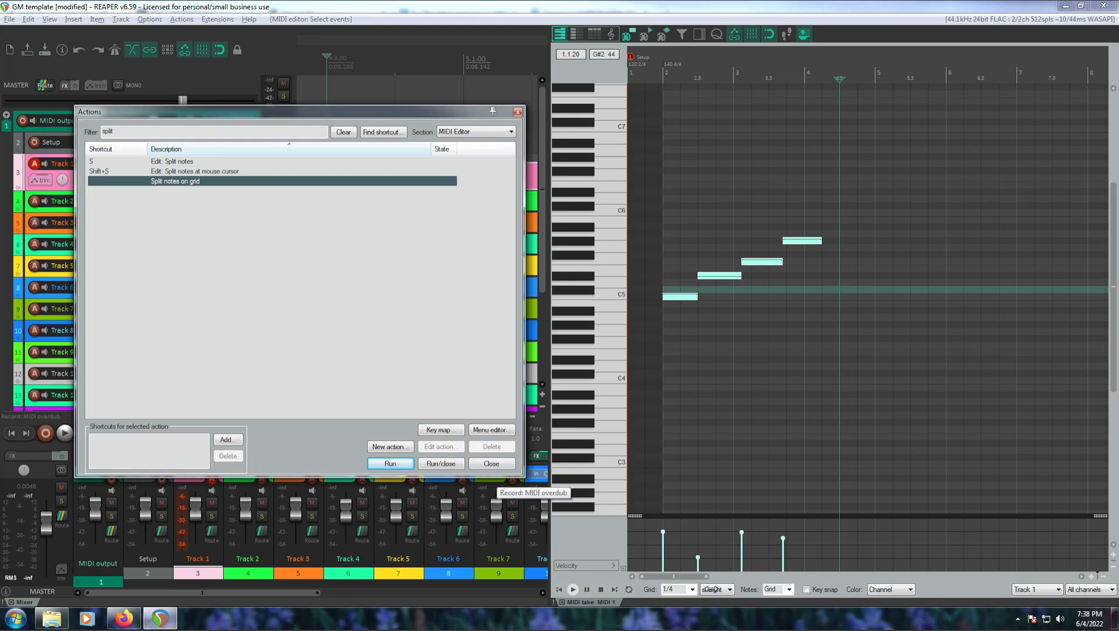
Set the MIDI editor grid to 1/32, run "Split notes on grid" on the four notes, and close the action list
left_click(691, 589)
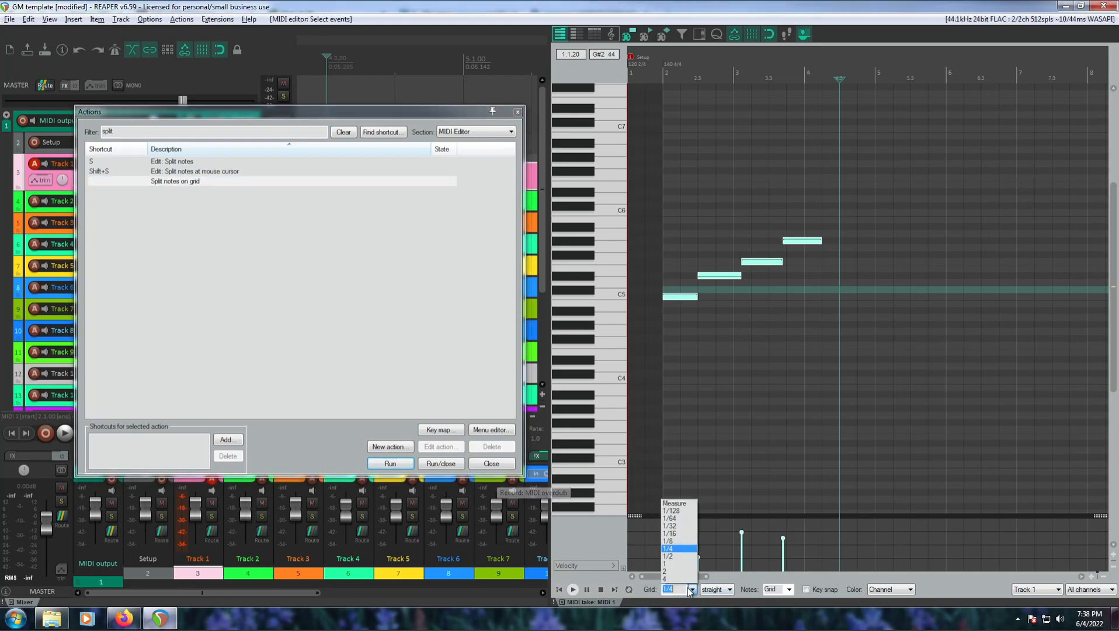
left_click(686, 531)
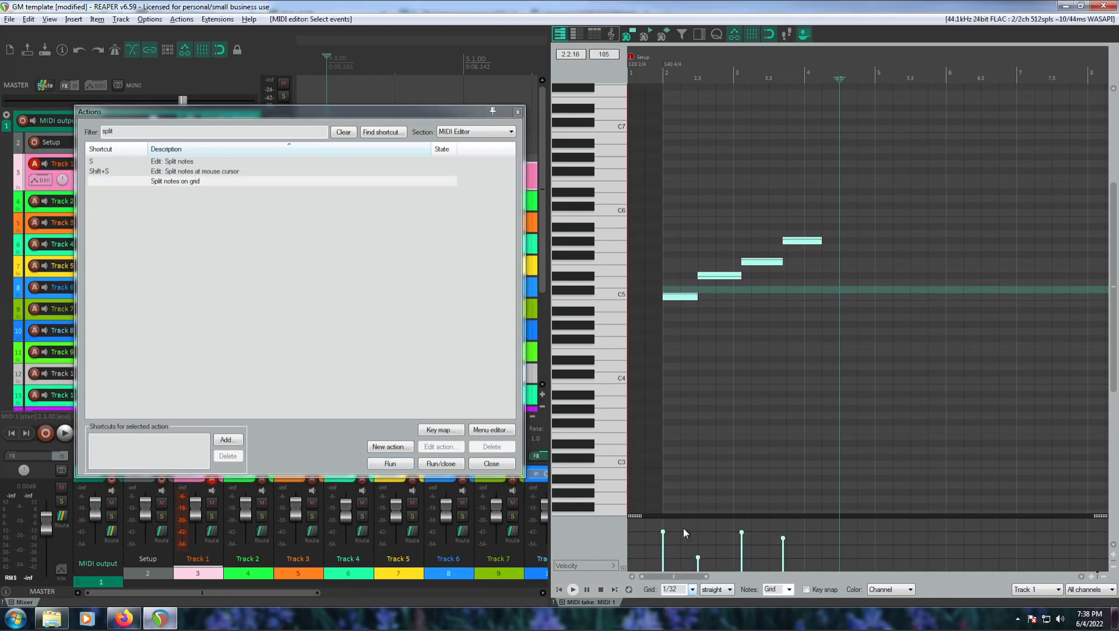
left_click(402, 467)
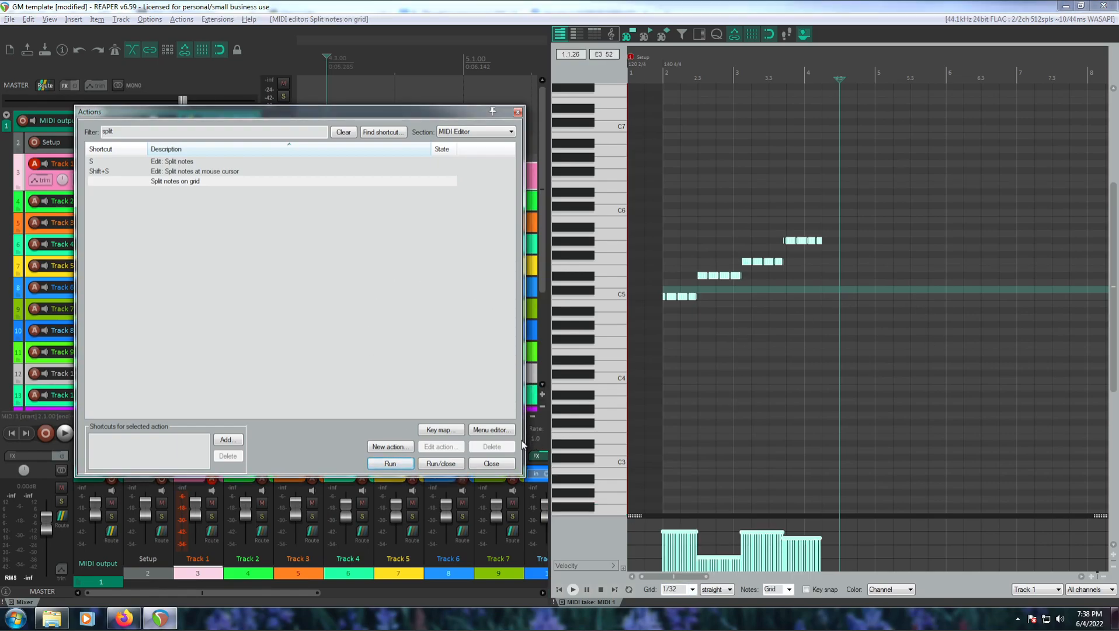
left_click(491, 463)
Deselect the split notes and draw their velocities rising to a peak in the second half of measure 2 and falling to the end
mouse_move(670, 576)
left_mouse_down()
mouse_move(691, 576)
mouse_move(670, 576)
left_mouse_up()
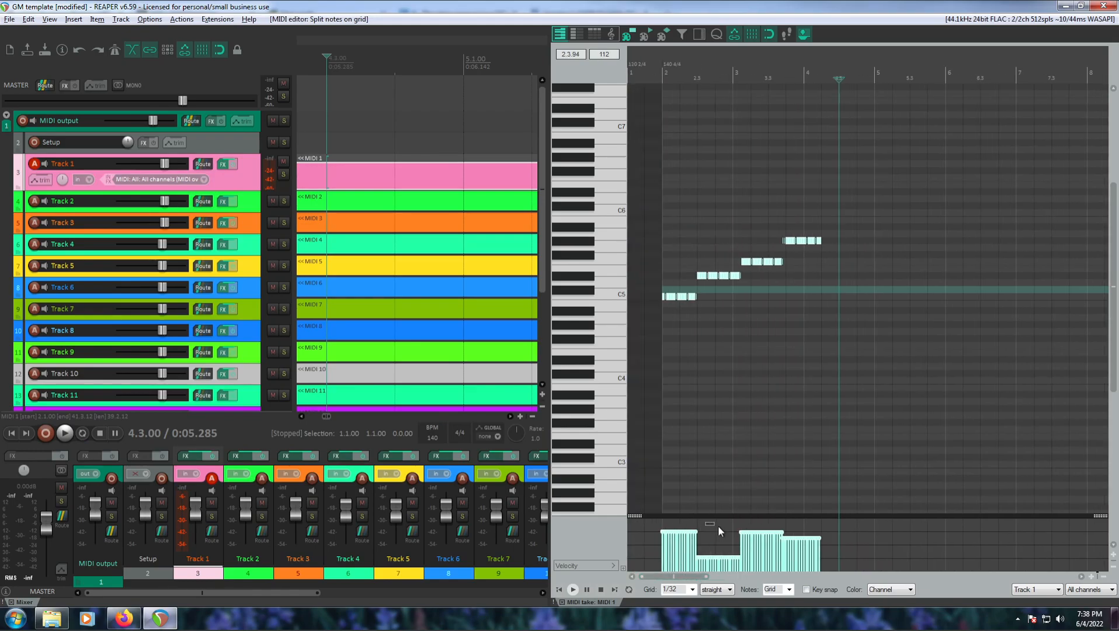
key("Escape")
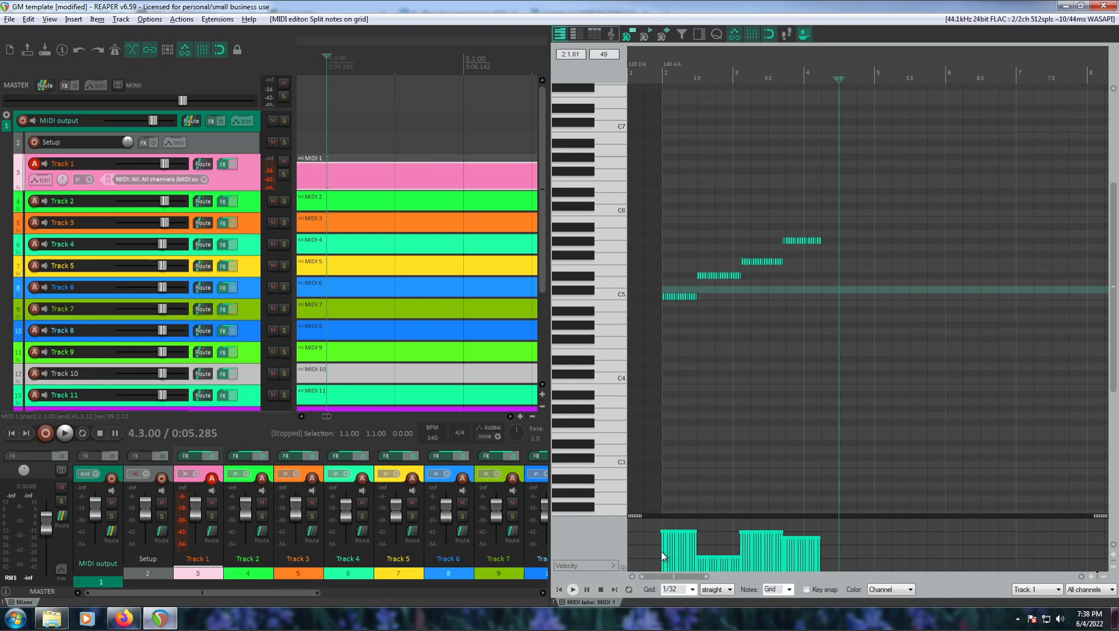
mouse_move(662, 551)
left_mouse_down()
mouse_move(722, 529)
mouse_move(754, 532)
mouse_move(727, 524)
mouse_move(818, 566)
mouse_move(709, 533)
left_mouse_up()
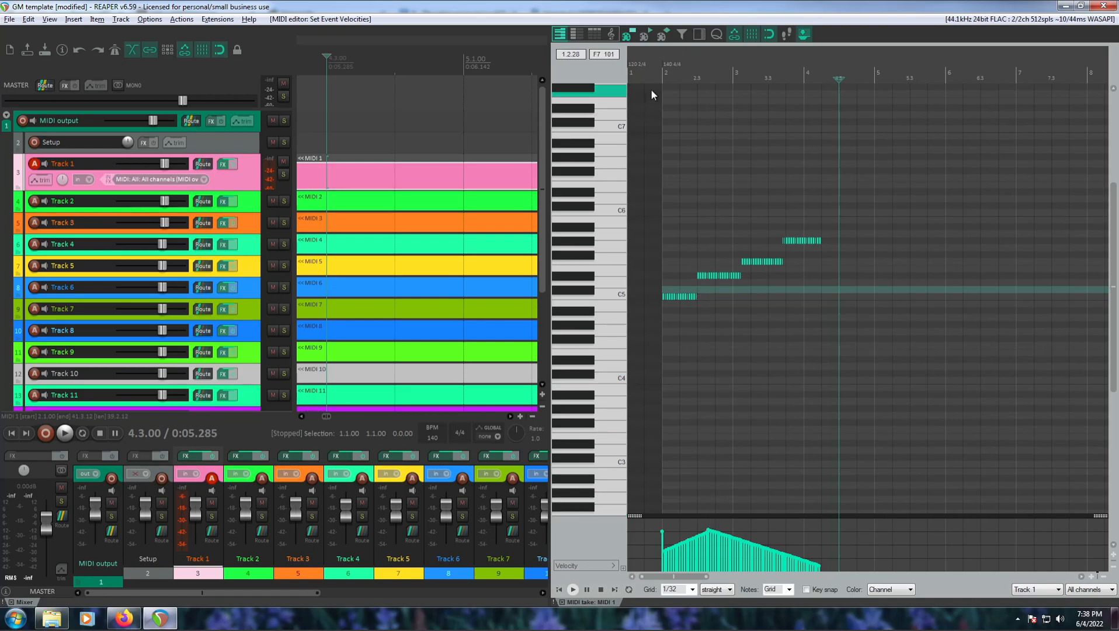
Play back the split notes from the start of measure 2, then stop playback
left_click(660, 74)
key("space")
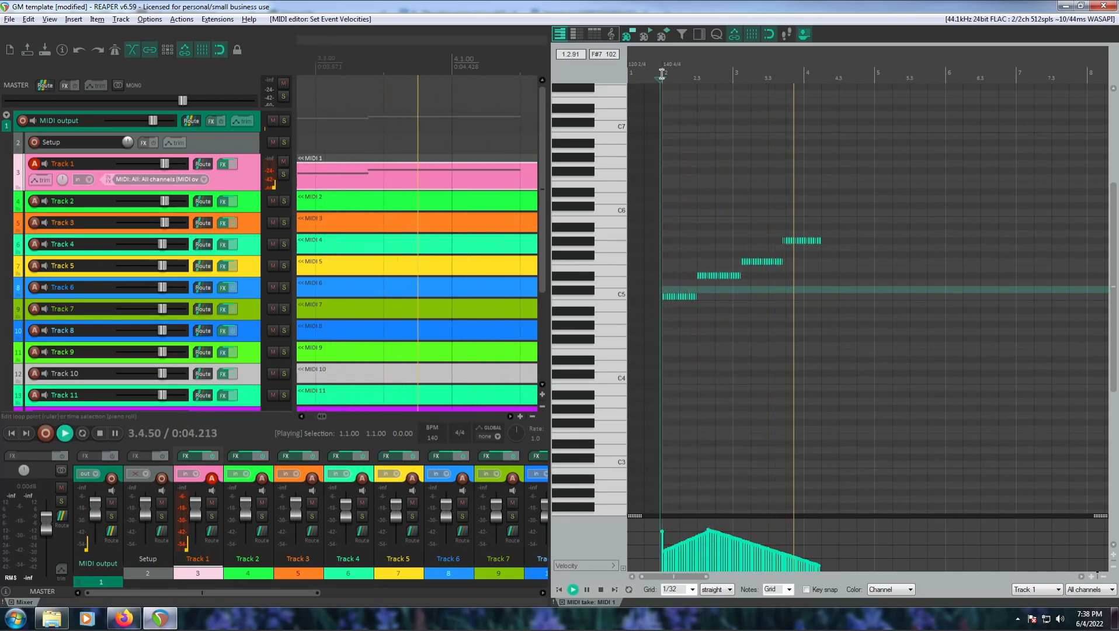
key("space")
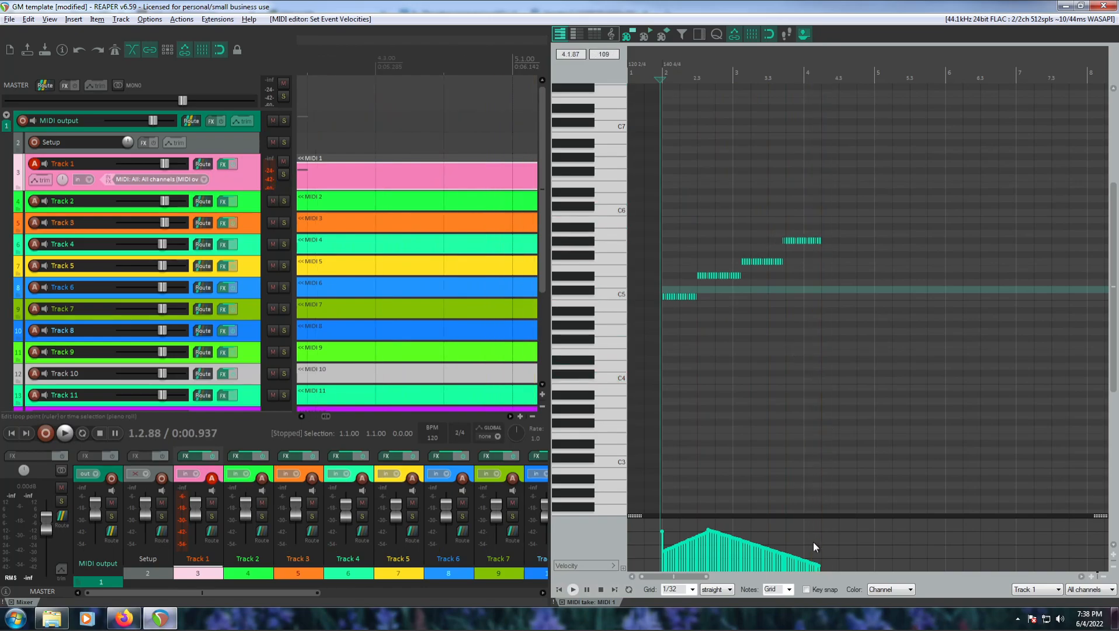
Select all the split notes, start the LFO Tool on their velocities, and move its window clear of the notes
left_click_drag(819, 282, 869, 347)
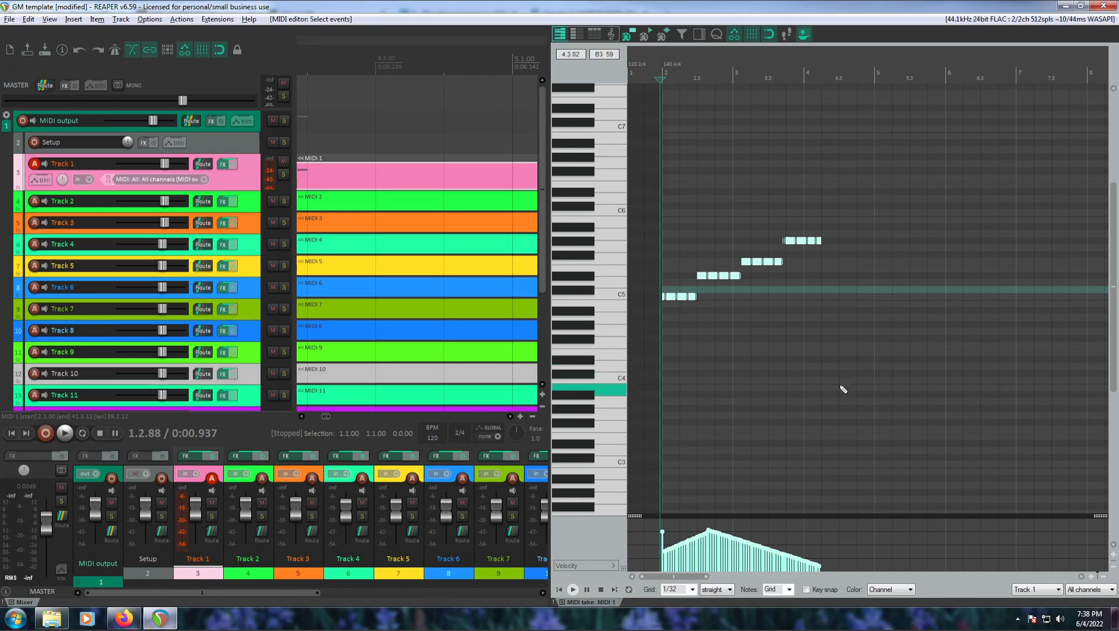
left_click_drag(839, 557, 840, 539)
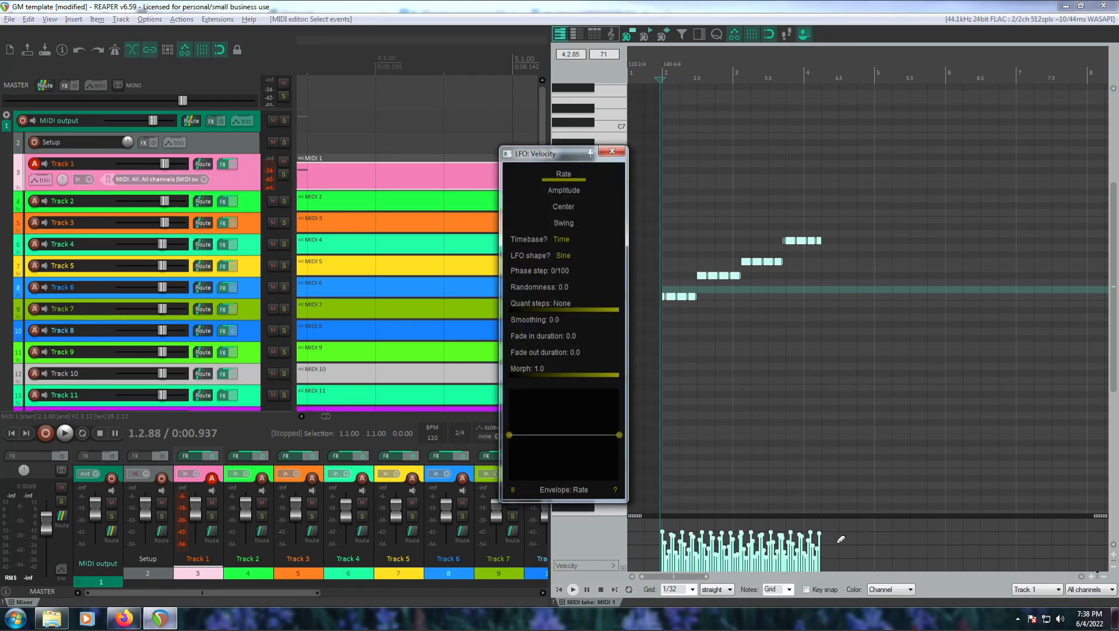
left_click_drag(569, 155, 980, 149)
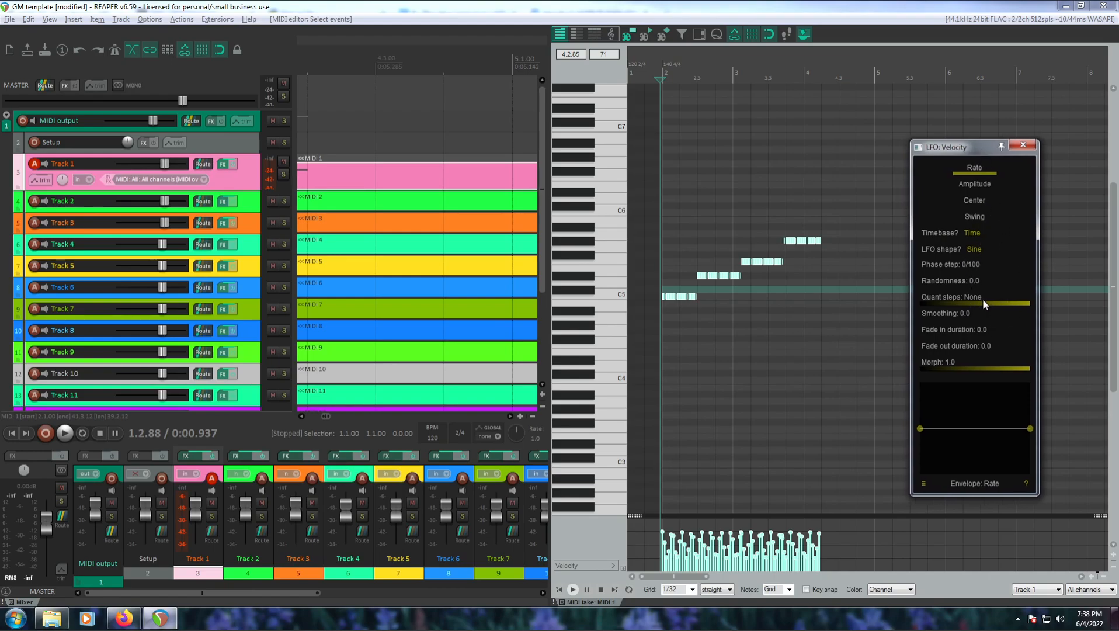
Reshape the LFO Rate envelope so it starts below centre and falls to a low rate from the middle to the end
left_click(967, 182)
left_click(973, 169)
left_click_drag(1028, 427, 1028, 423)
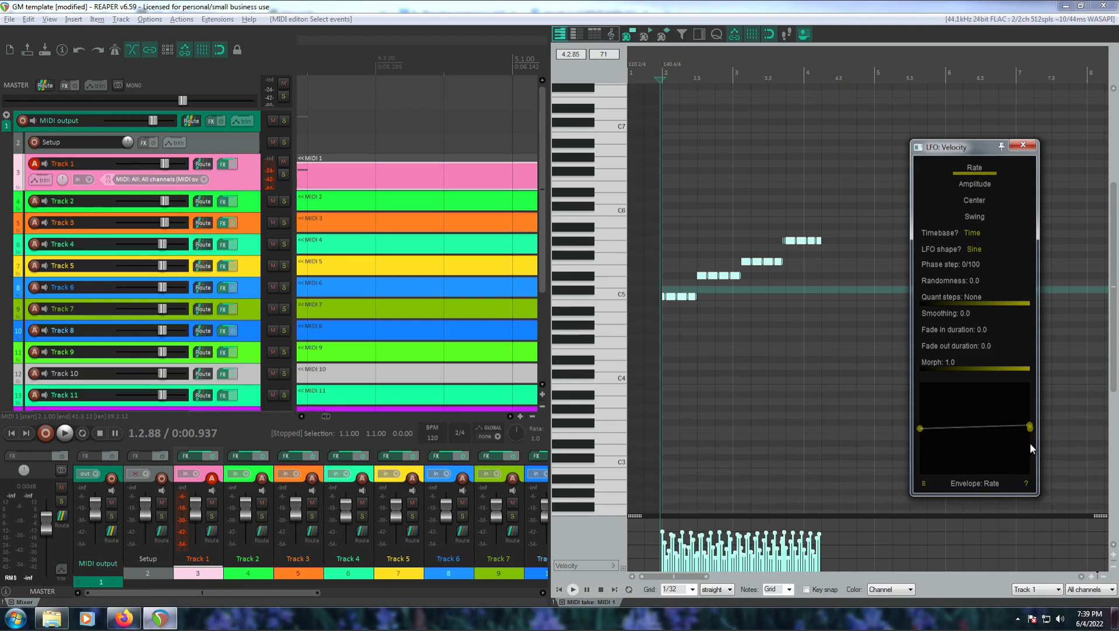
left_click_drag(919, 429, 920, 430)
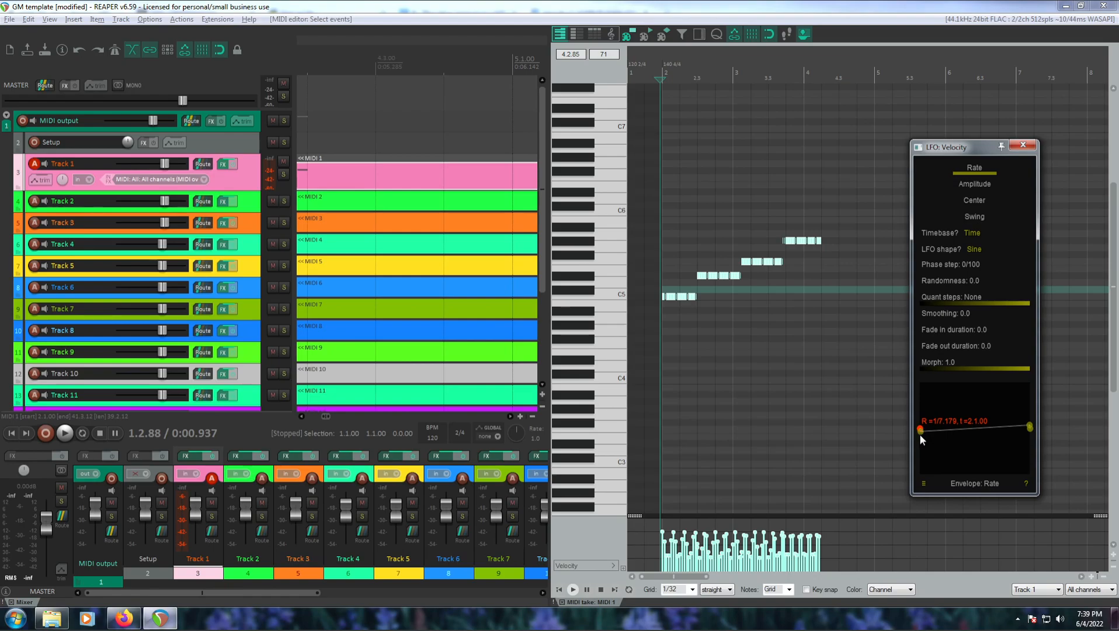
left_click_drag(920, 432, 914, 453)
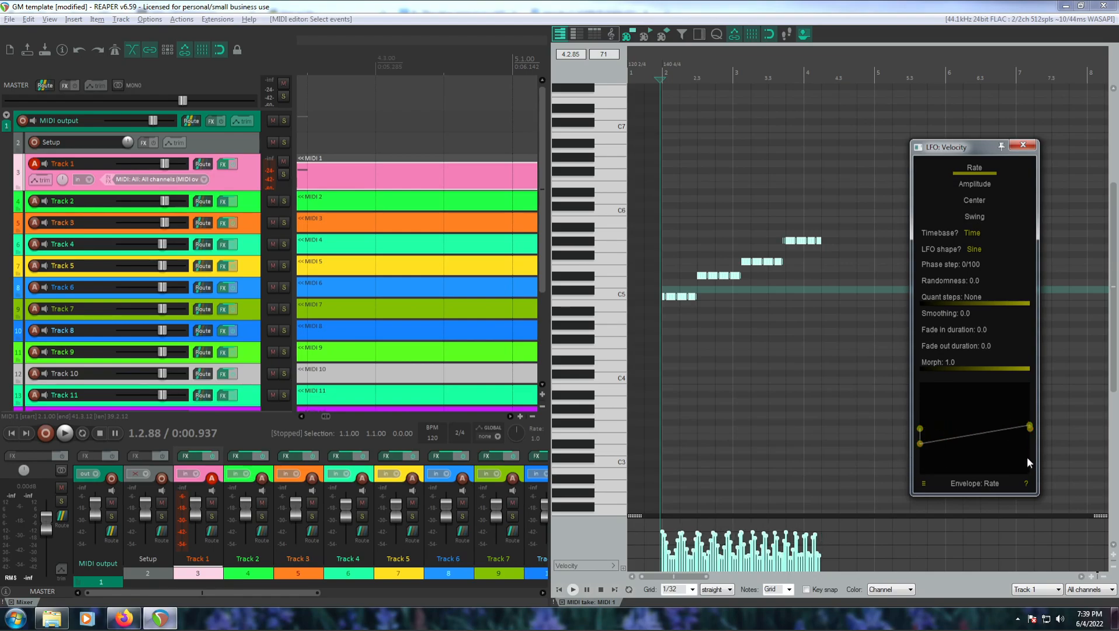
left_click_drag(1030, 446, 1033, 466)
left_click_drag(1030, 424, 964, 463)
Raise the end of the LFO Amplitude envelope and add a low node about a quarter of the way along
left_click(976, 184)
left_click_drag(1027, 428, 974, 408)
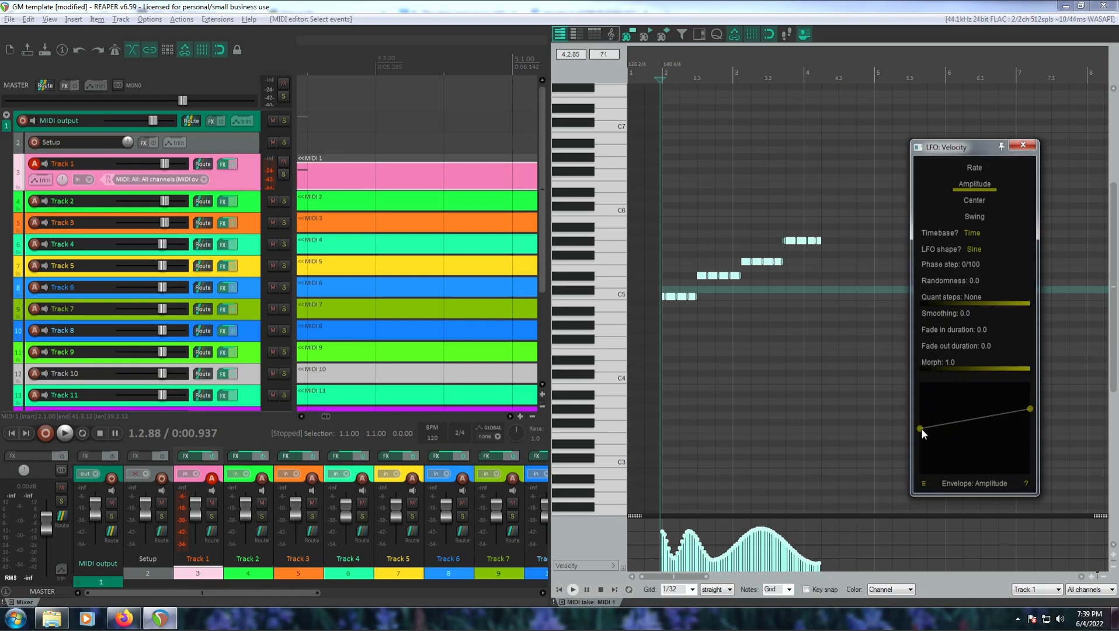
left_click(957, 419)
left_click_drag(958, 417, 950, 461)
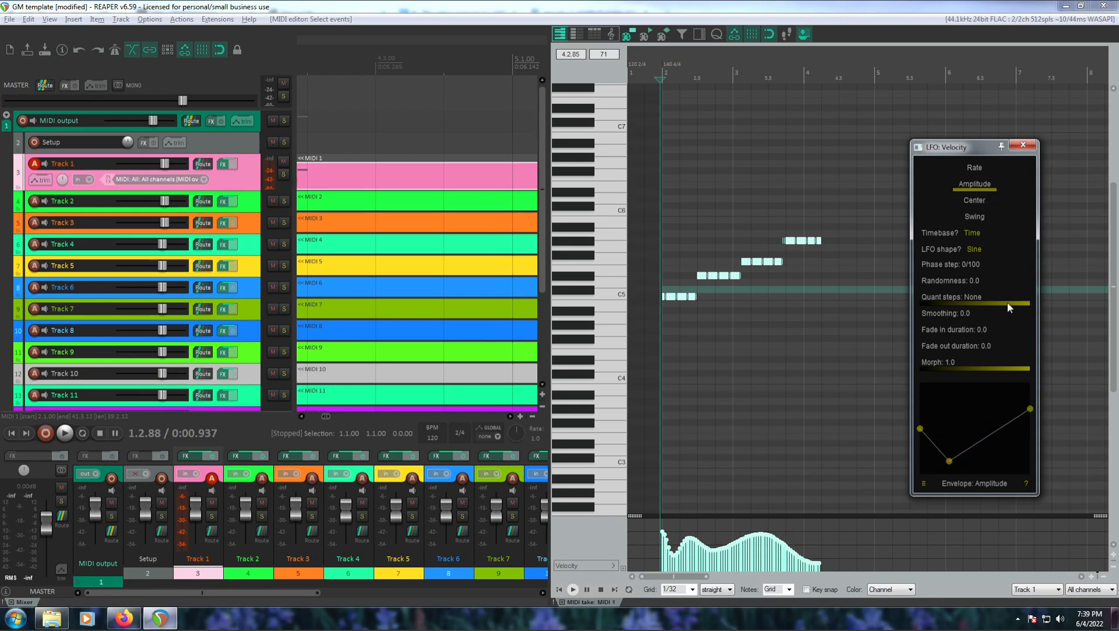
Close the LFO Tool with the shaped velocities in place and play the split notes from measure 2
left_click(974, 168)
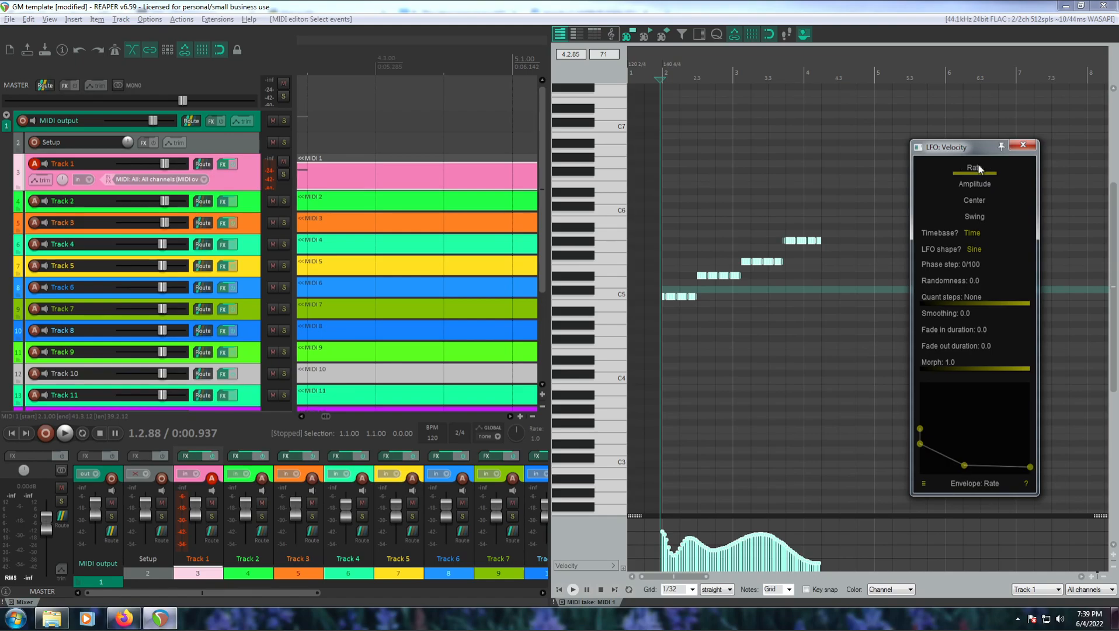
left_click(1022, 145)
key("space")
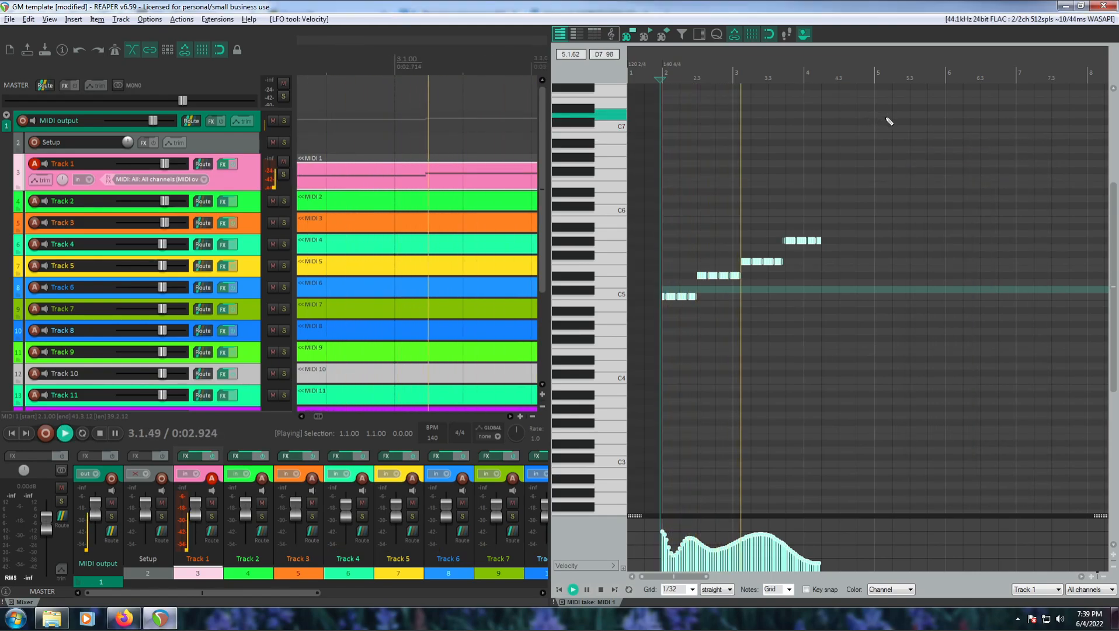
Stop playback and stretch the selected notes with the Multi Tool so they end around the middle of measure 5
key("space")
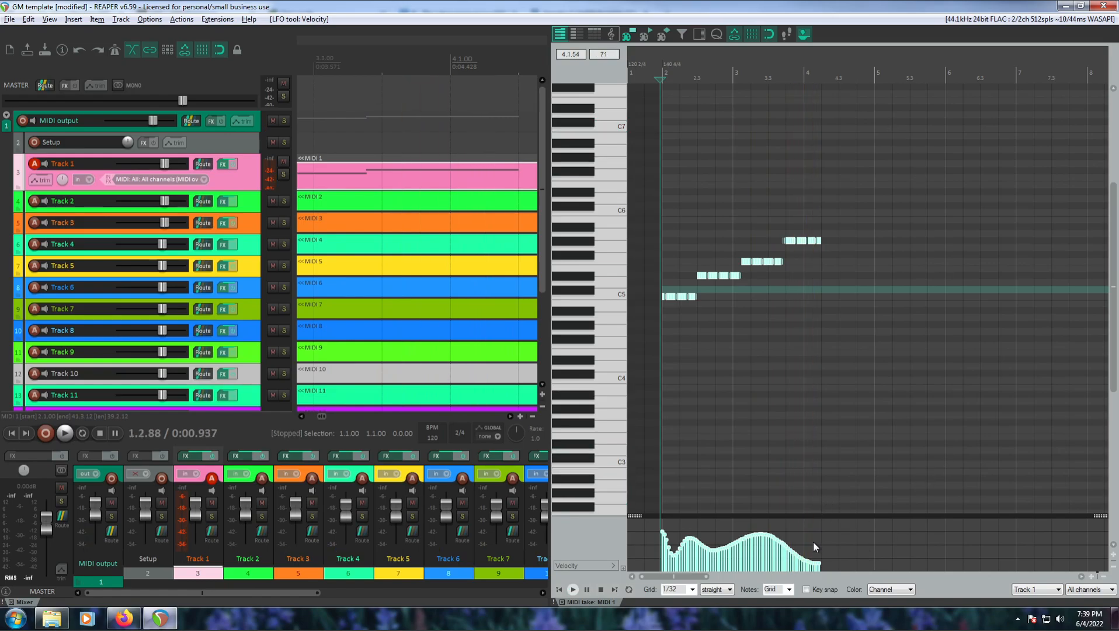
key("m")
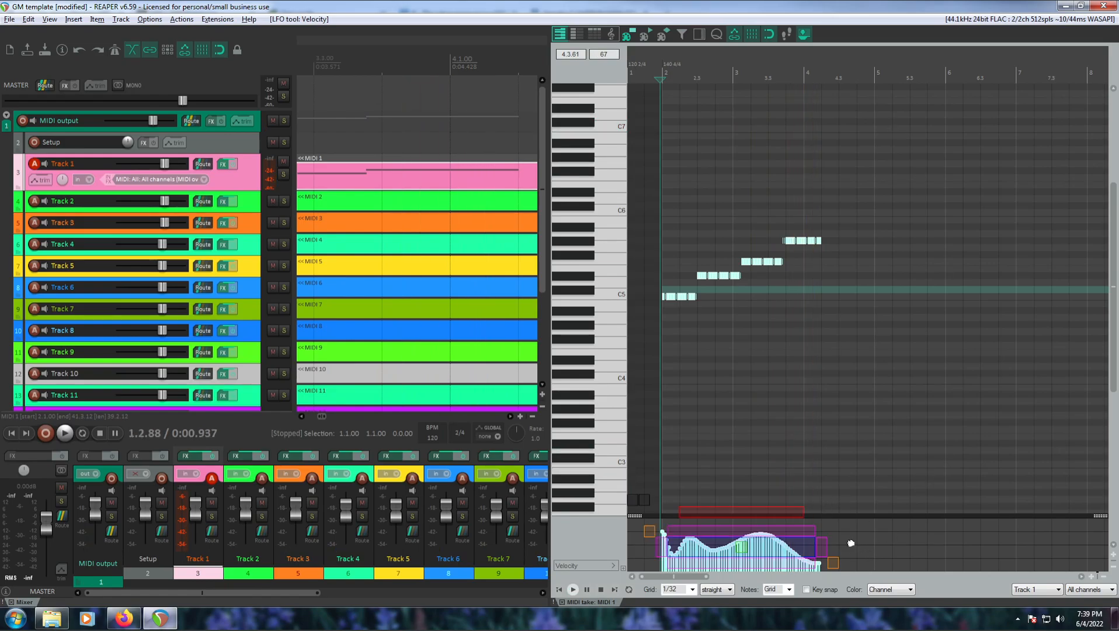
left_click_drag(824, 543, 917, 549)
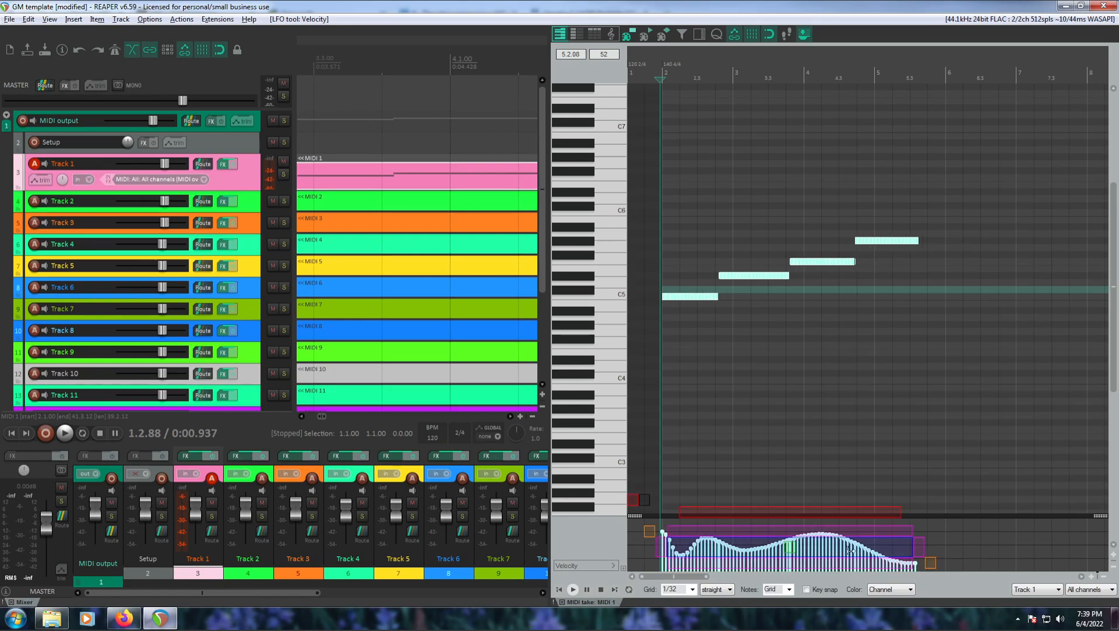
Shift the stretched notes slightly later, raise the velocities at their end, and close the Multi Tool
left_click_drag(762, 512, 805, 540)
mouse_move(670, 527)
left_mouse_down()
mouse_move(674, 508)
mouse_move(676, 557)
mouse_move(677, 534)
left_mouse_up()
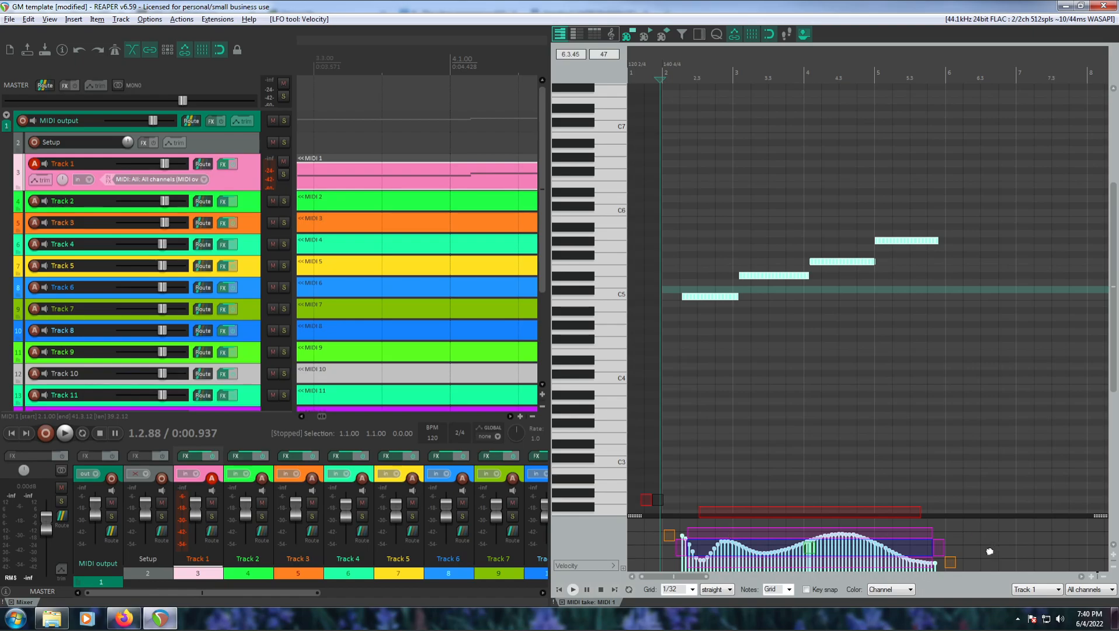
left_click_drag(947, 561, 926, 551)
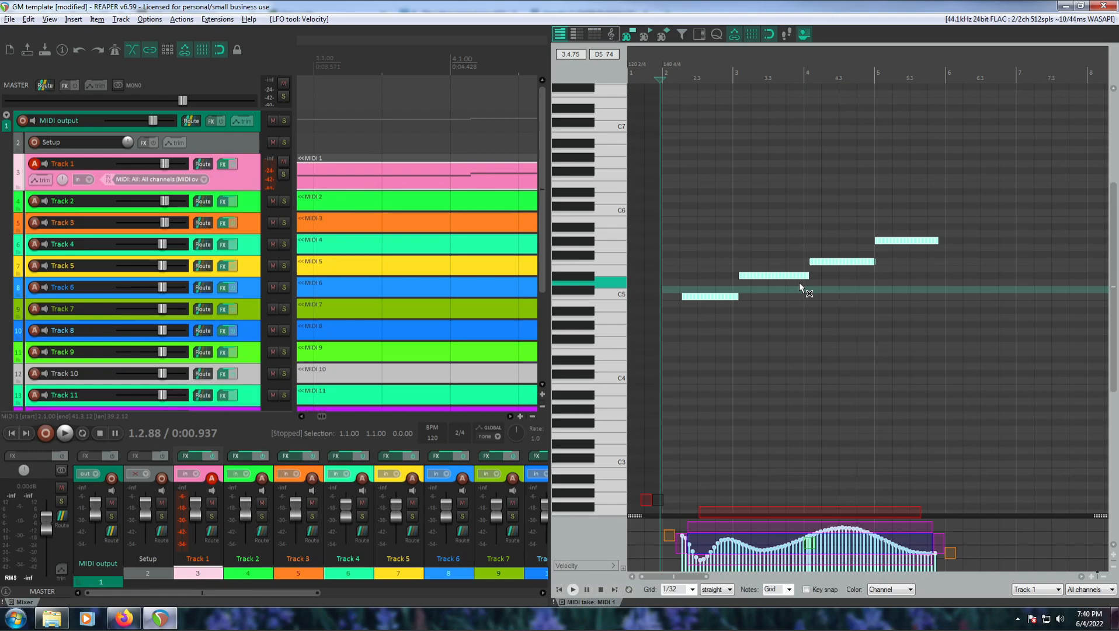
key("Escape")
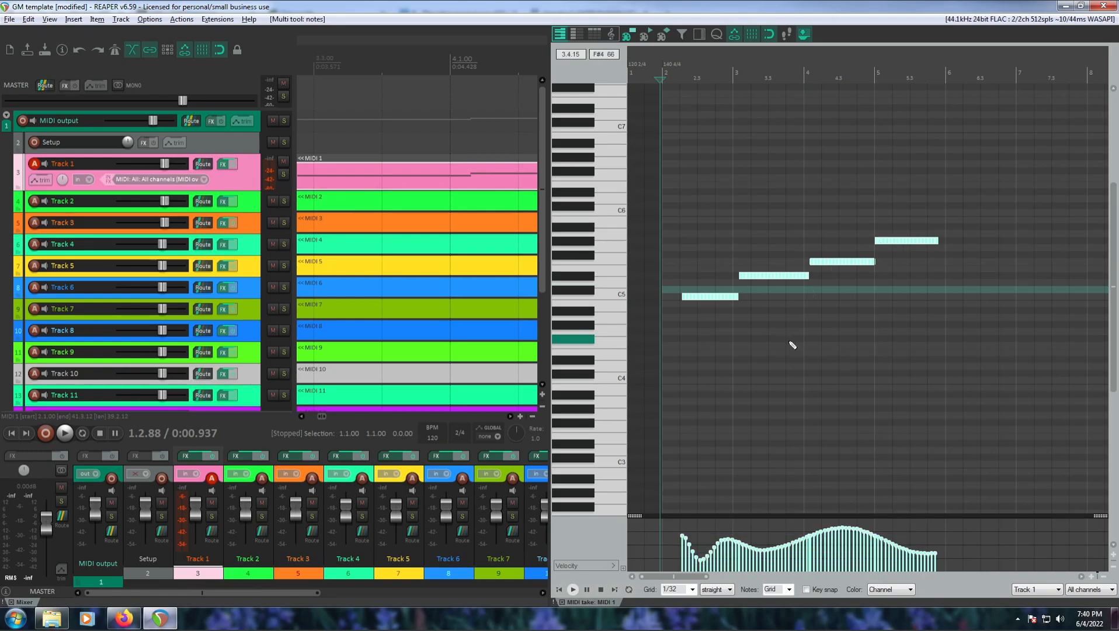
Play back the stretched notes and check the MIDI hardware output in the MIDI output track's routing
key("space")
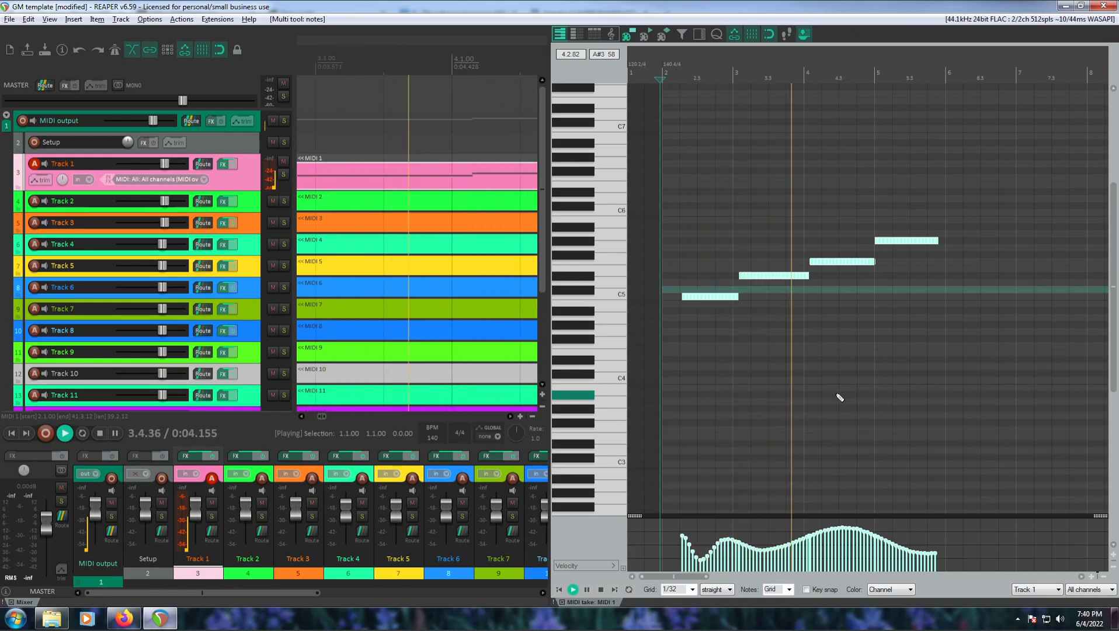
key("space")
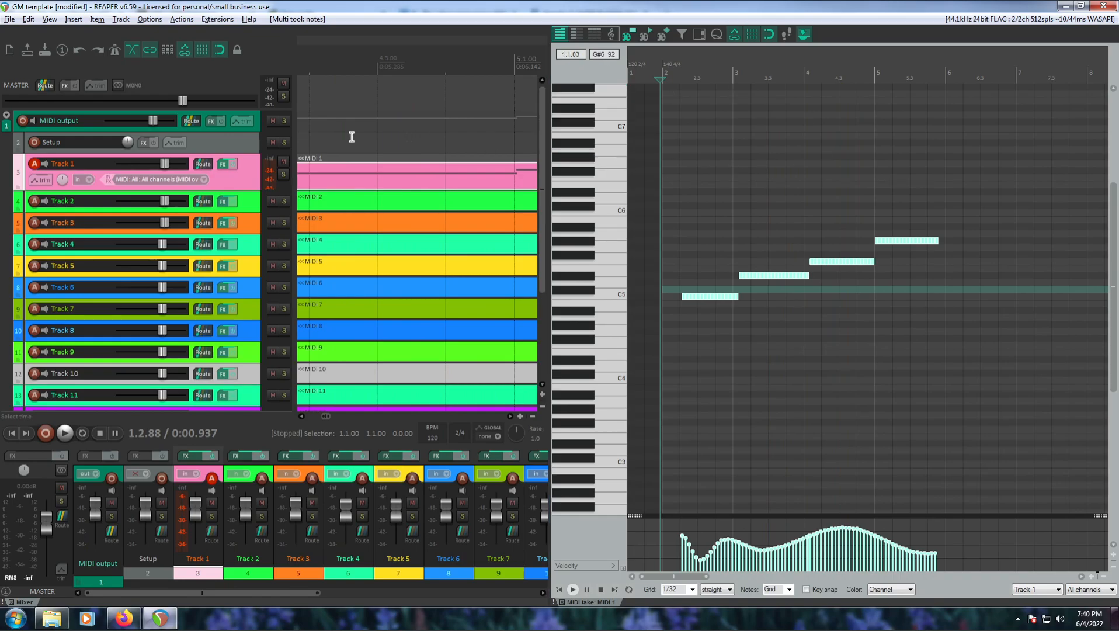
left_click(191, 121)
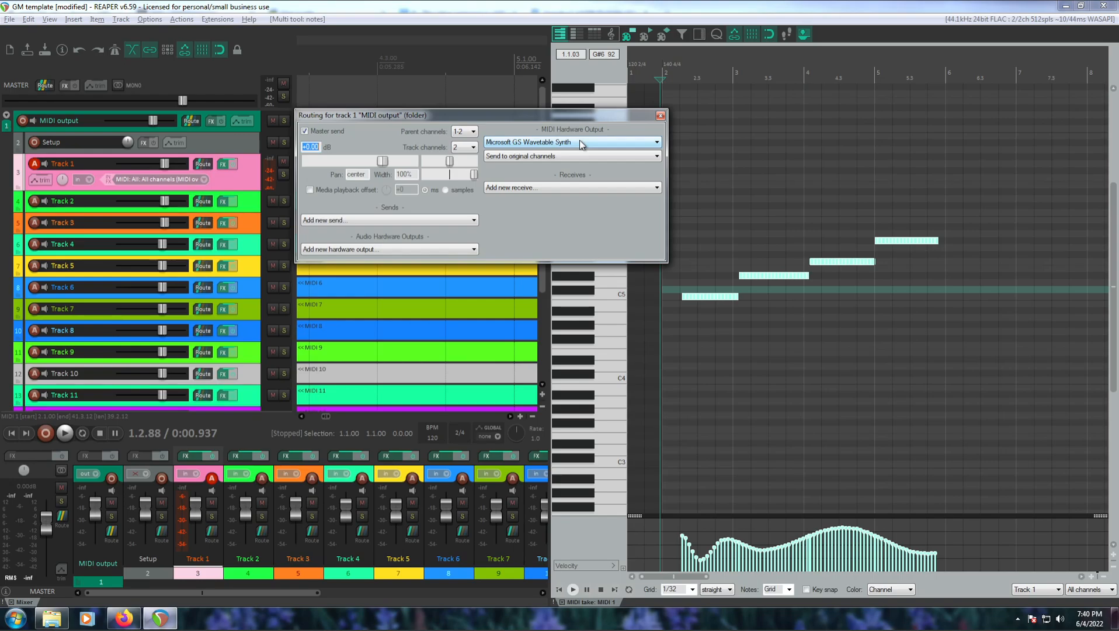
left_click(660, 115)
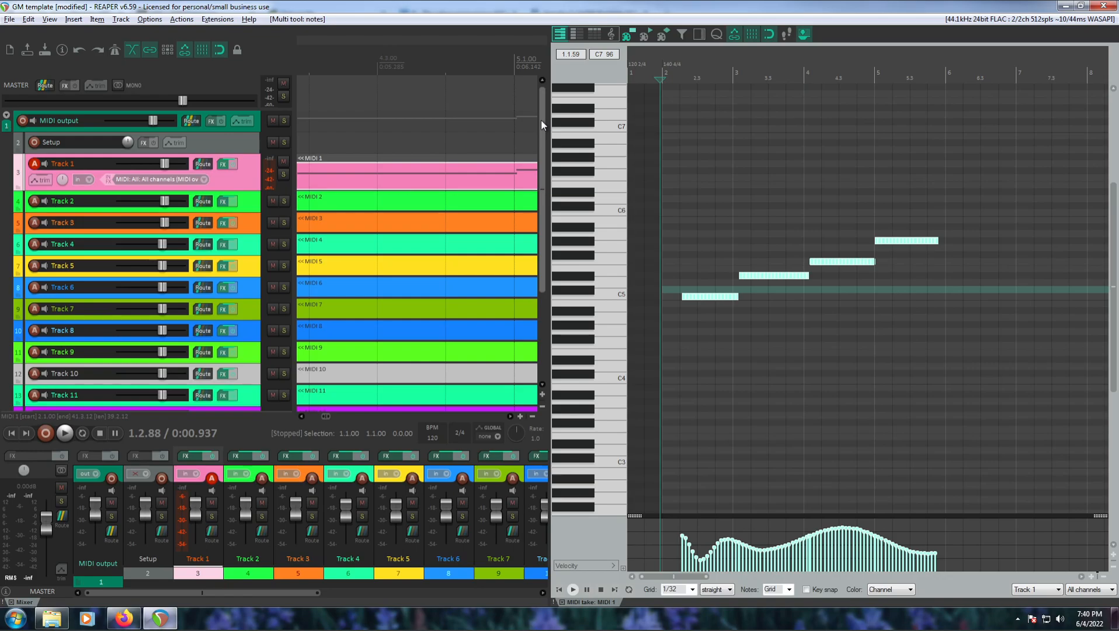
Switch to Firefox and review the Yamaha S-YXG50 Portable VSTi page, including its description and driver instructions
left_click(126, 620)
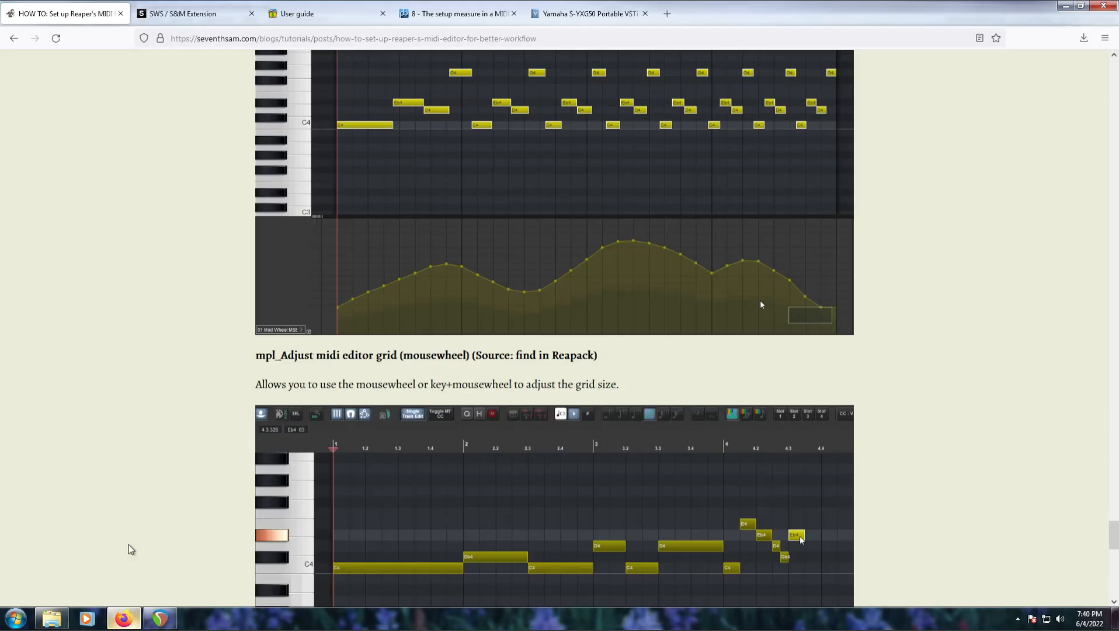
left_click(565, 14)
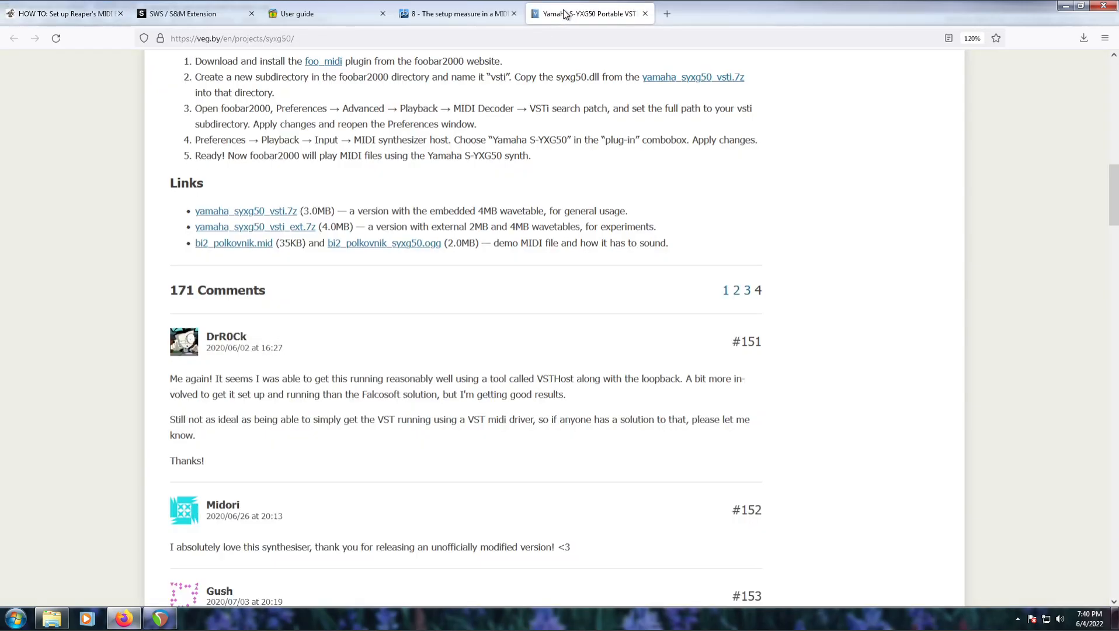
scroll(436, 227, "up", 10)
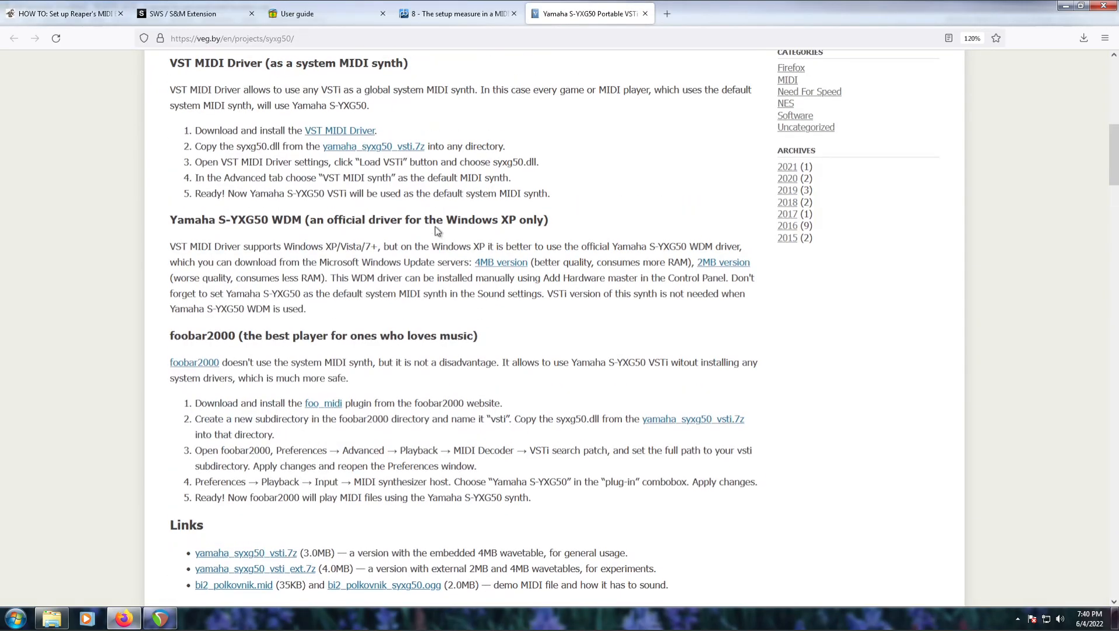
scroll(436, 226, "up", 3)
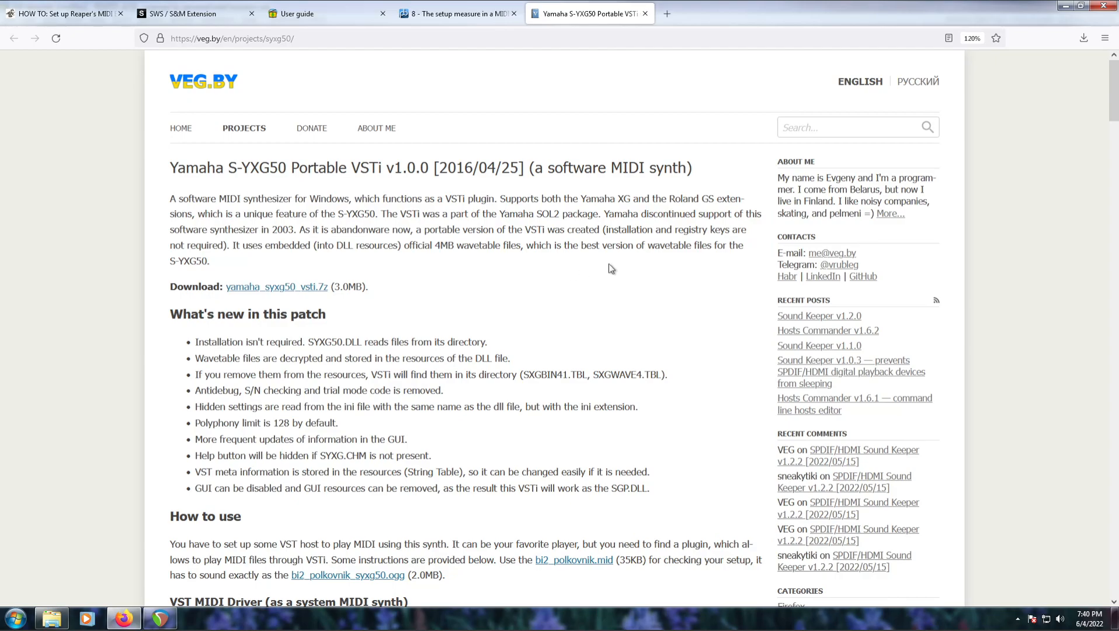
scroll(609, 263, "down", 7)
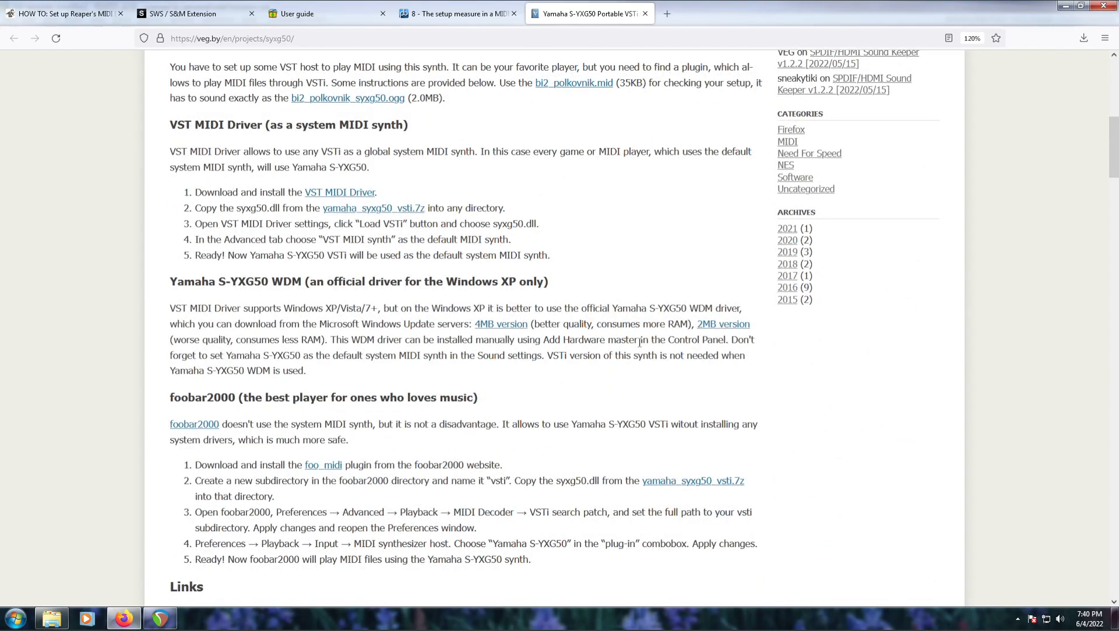
Examine the setup measure forum thread for the channel setup examples and the GM2, XG and GS System On commands
left_click(449, 15)
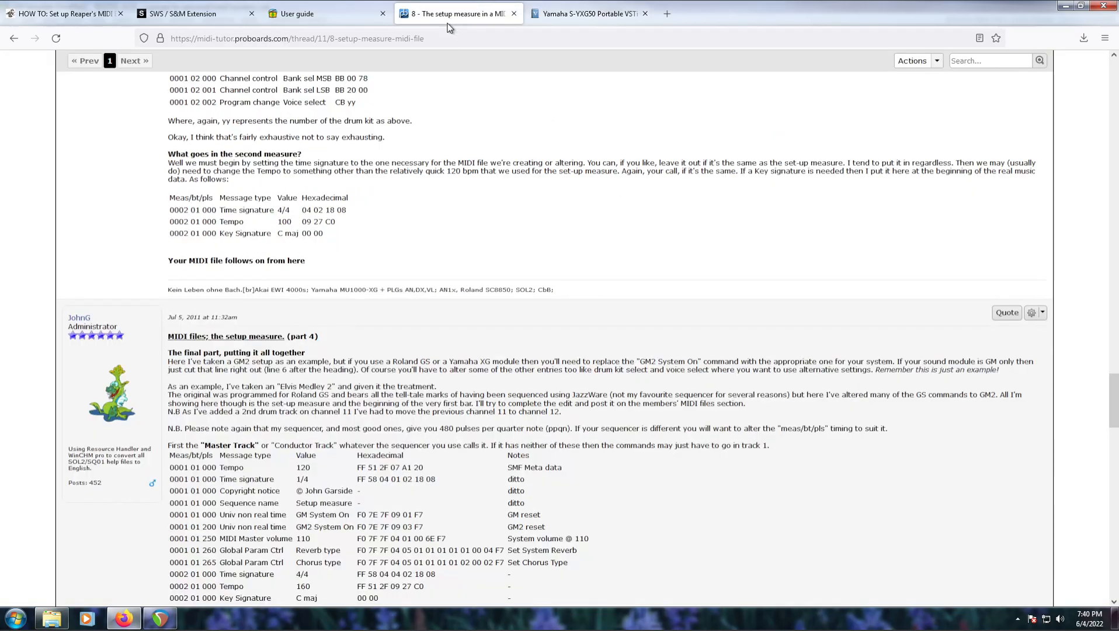
scroll(667, 374, "down", 6)
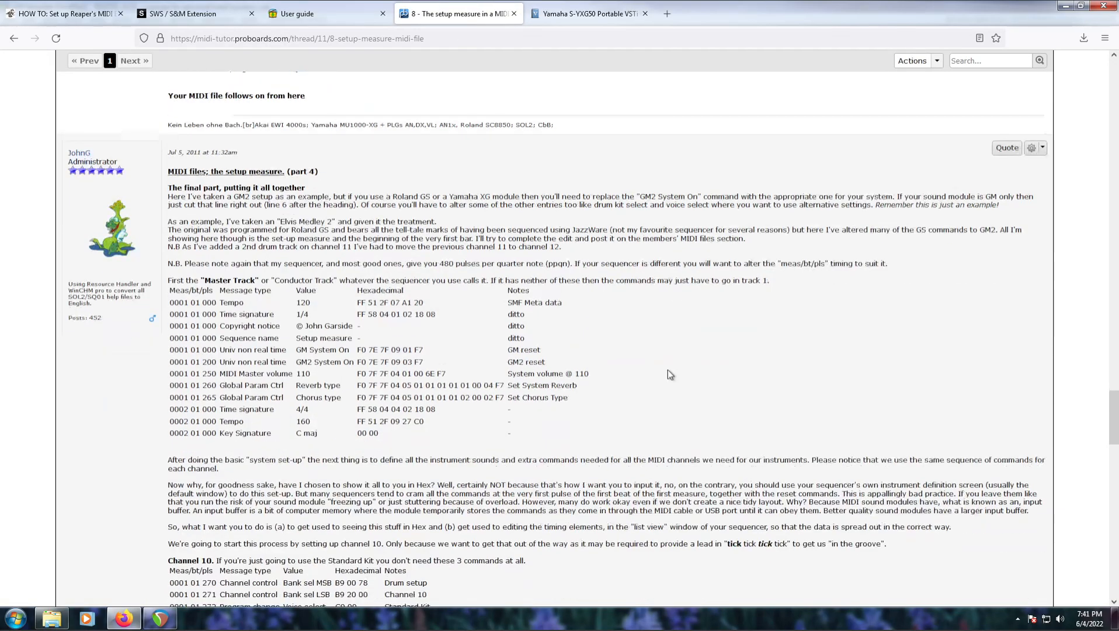
scroll(669, 373, "down", 2)
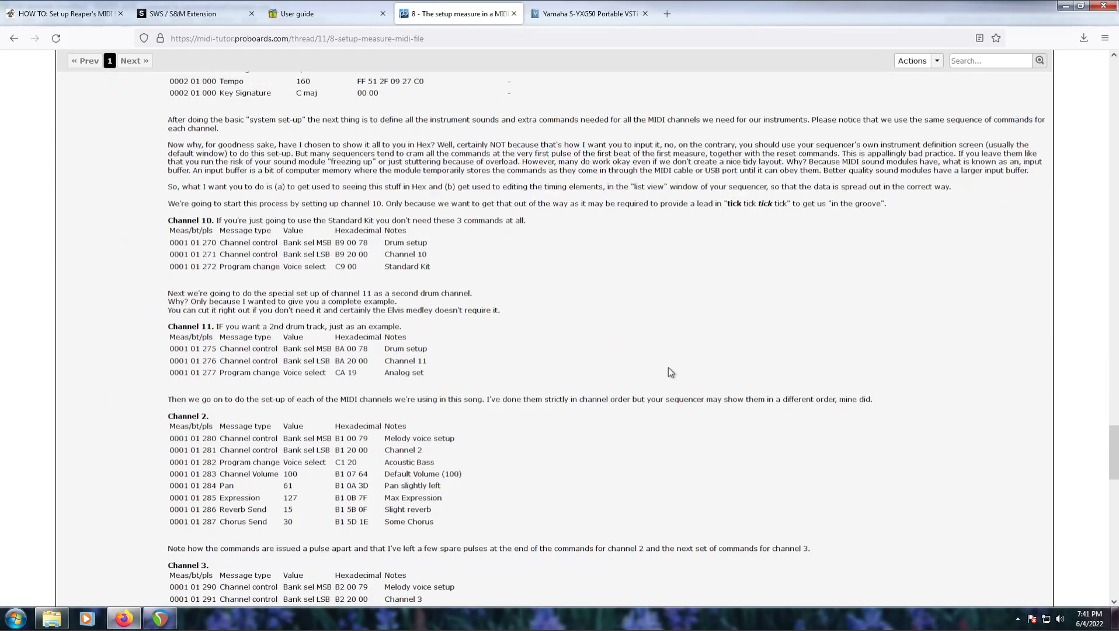
scroll(670, 372, "up", 10)
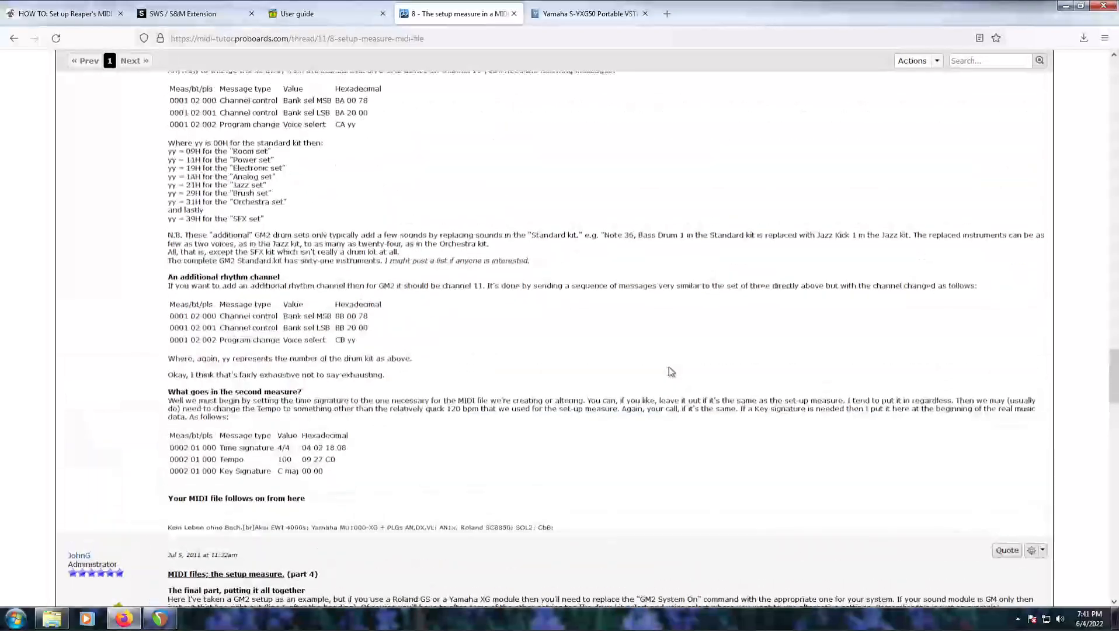
scroll(669, 368, "up", 6)
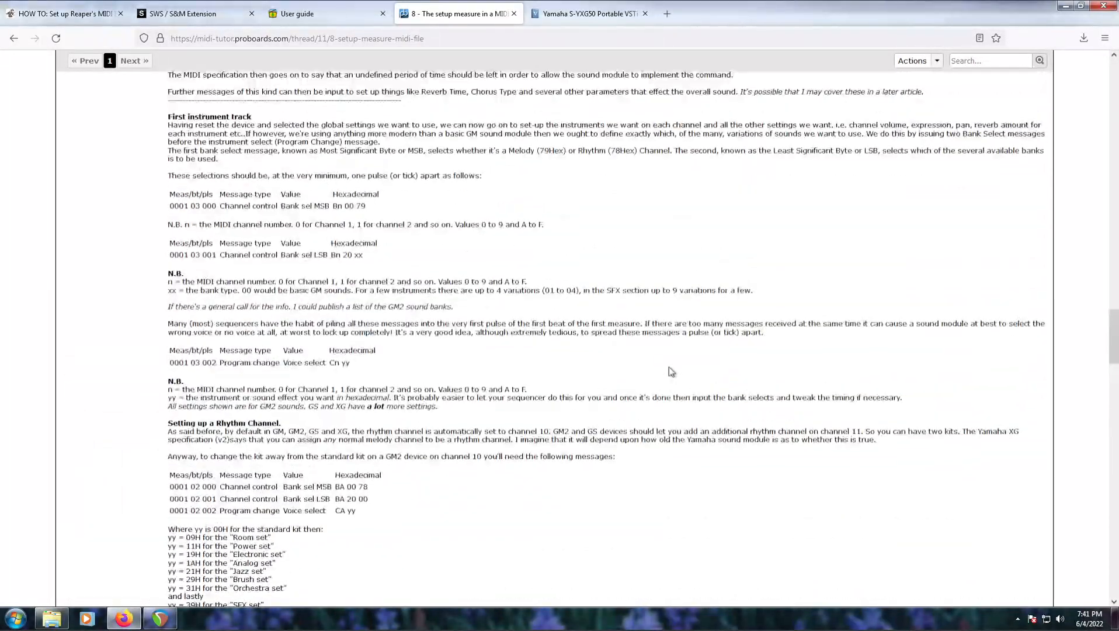
scroll(669, 367, "up", 11)
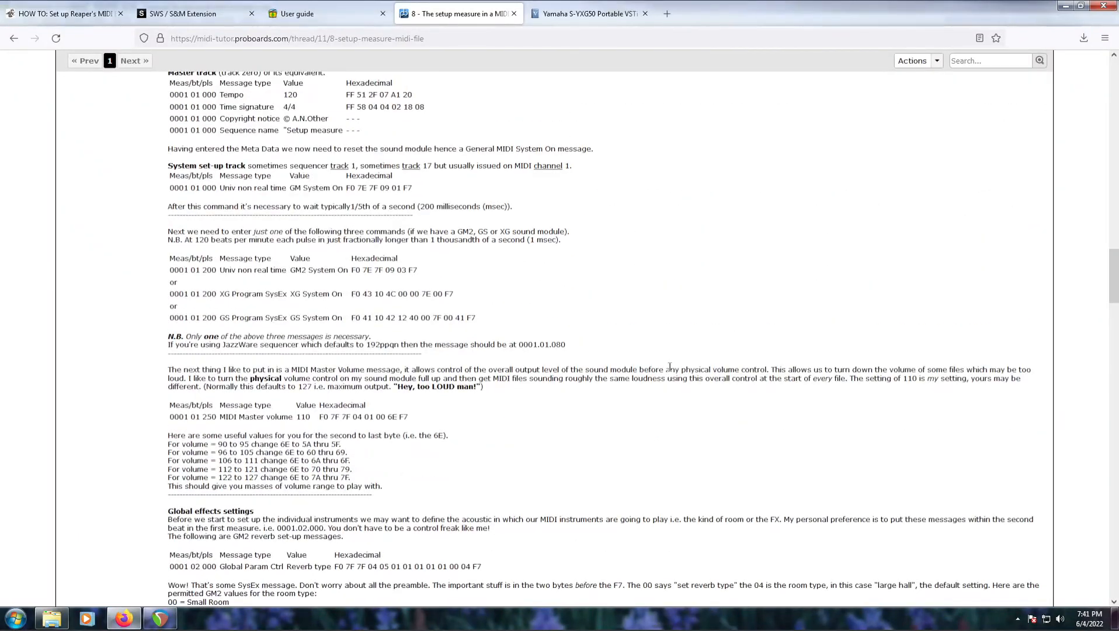
left_click_drag(171, 298, 362, 303)
left_click(480, 292)
Switch back to REAPER and set the MIDI output track's MIDI hardware output to <no output>
left_click(160, 618)
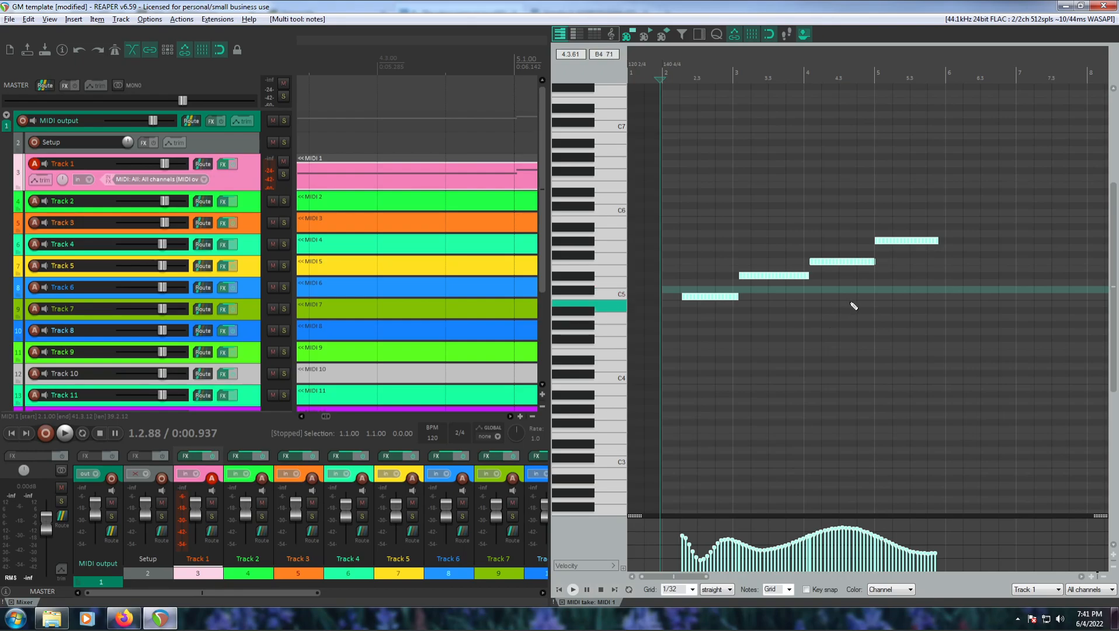
left_click(188, 120)
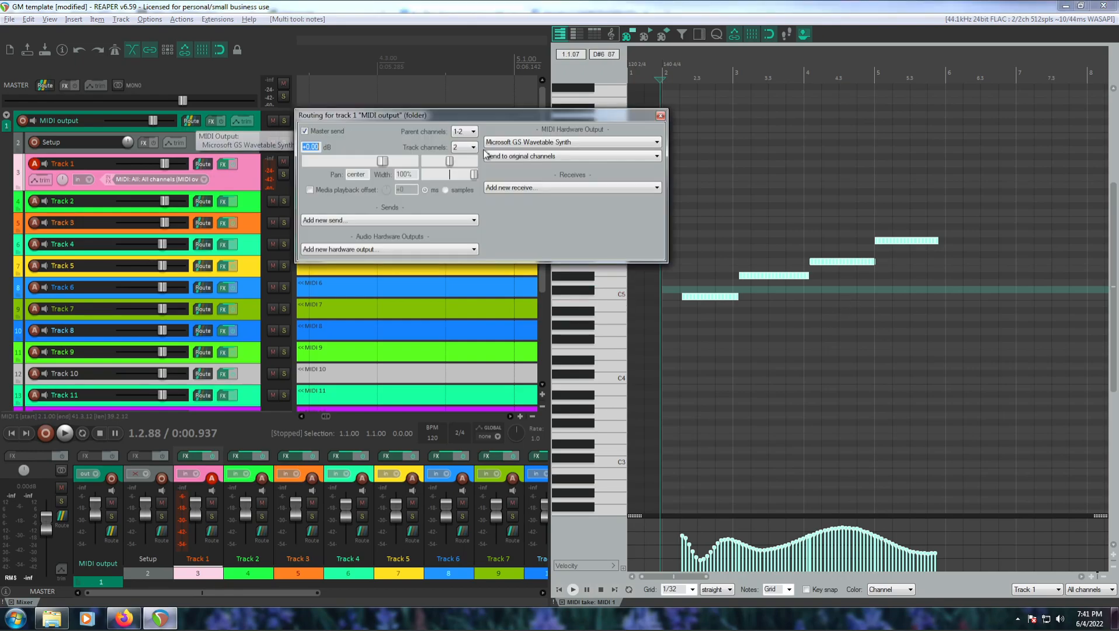
left_click(569, 141)
left_click(564, 152)
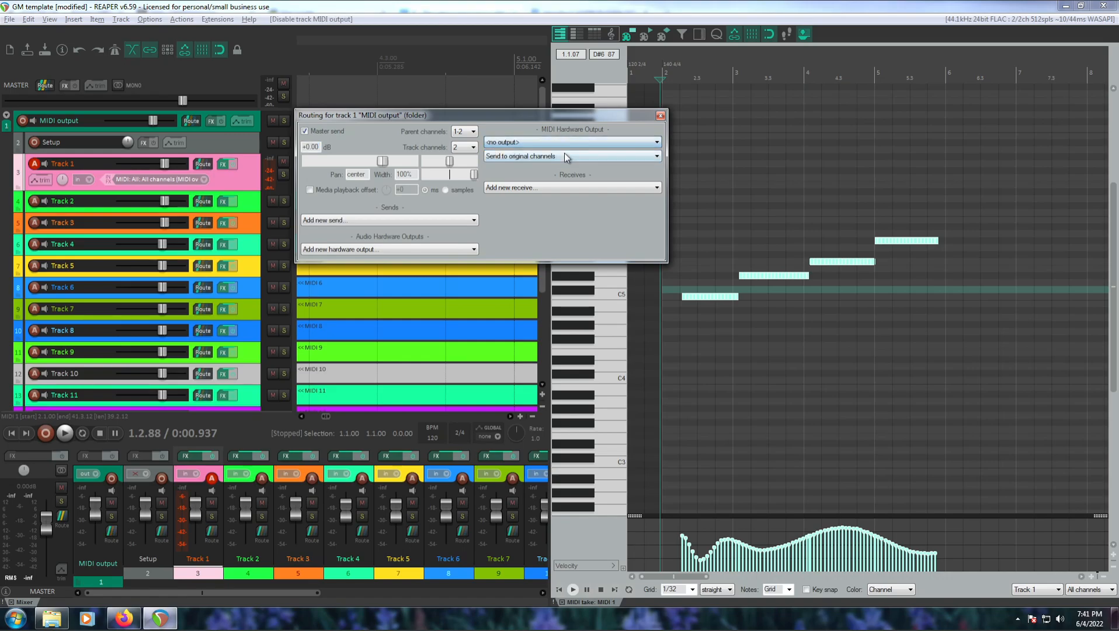
left_click(661, 115)
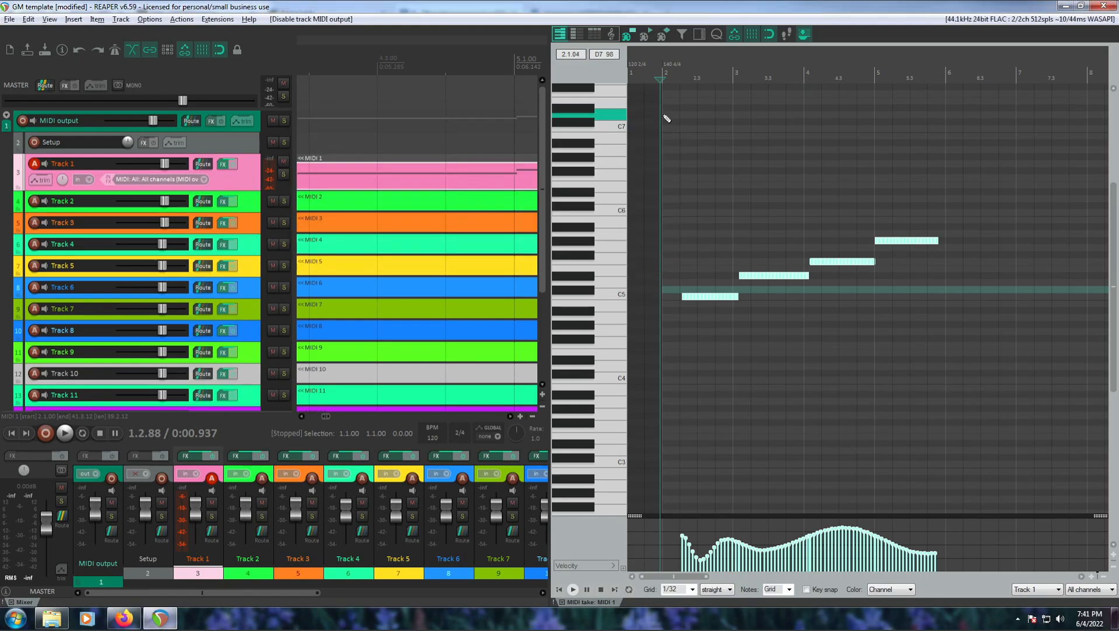
Add the VSTi: S-YXG50 (x86) (Yamaha) instrument to the MIDI output track and close its FX chain window
left_click(211, 120)
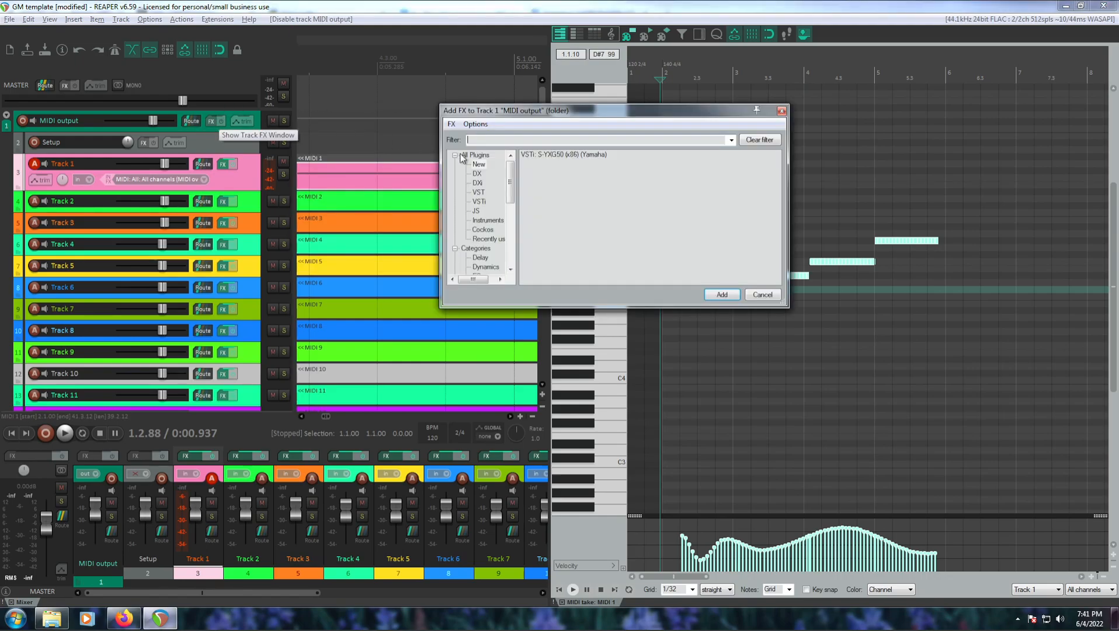
left_click(560, 154)
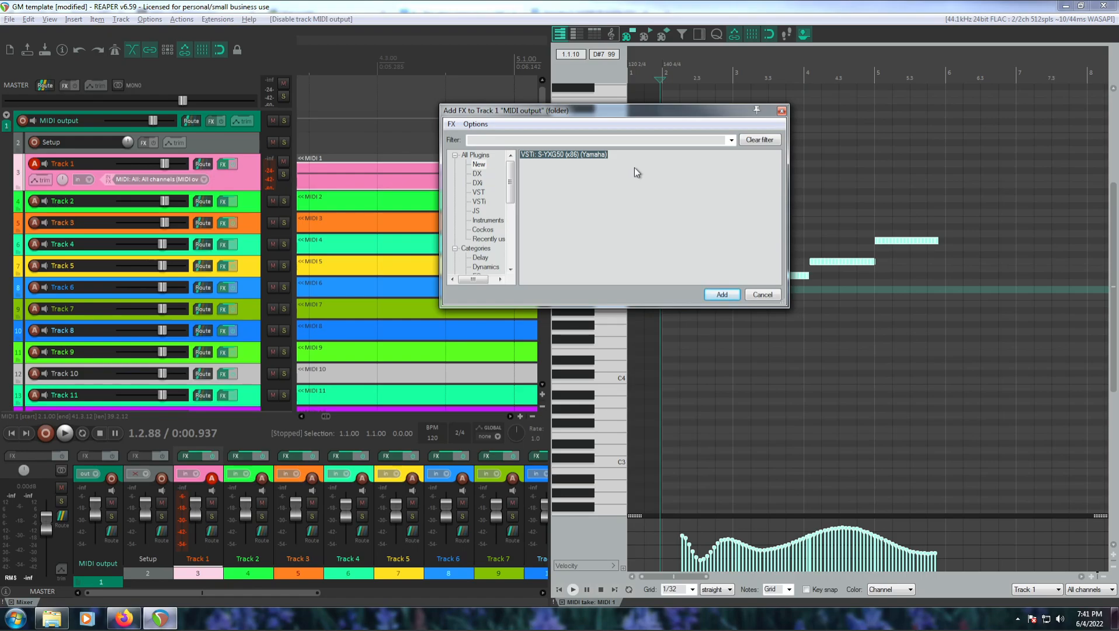
left_click(726, 297)
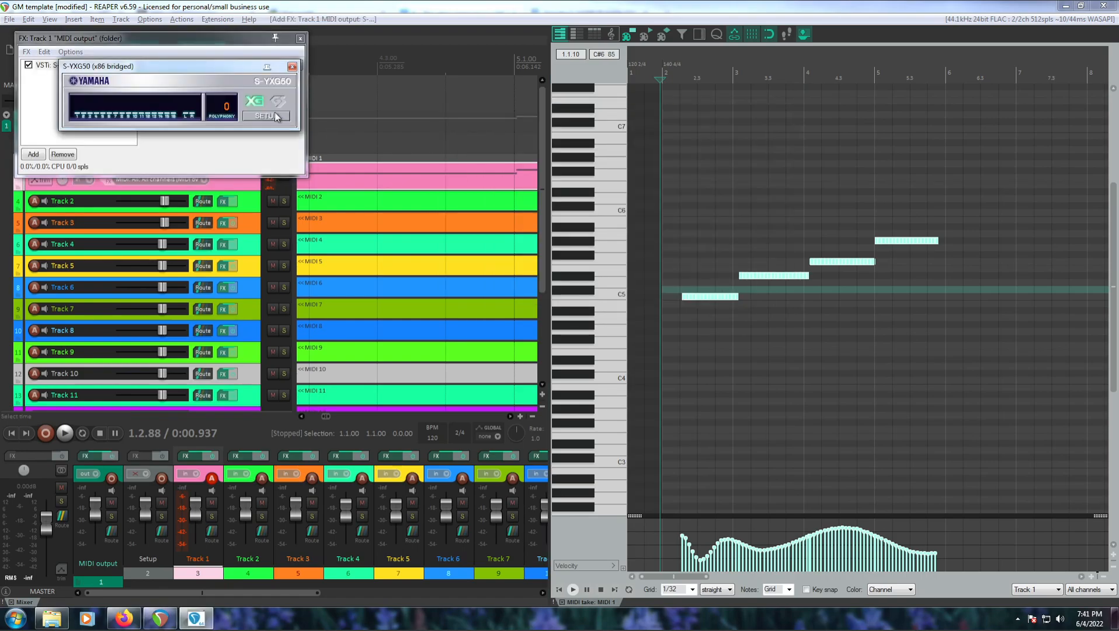
left_click_drag(128, 38, 810, 138)
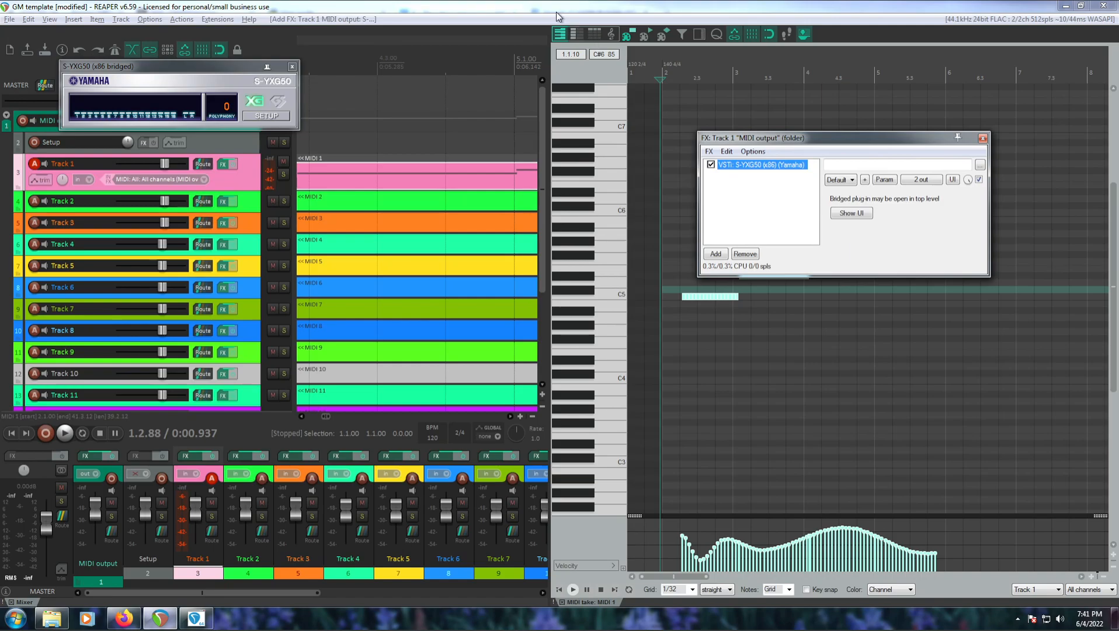
left_click(982, 139)
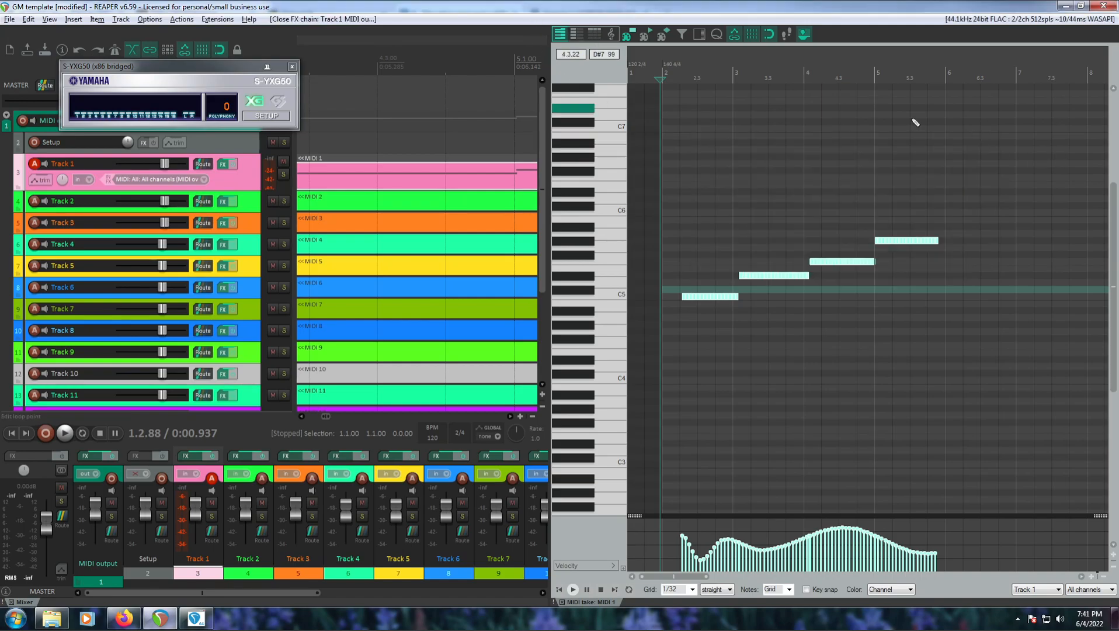
Check the S-YXG50 setup for polyphony, effects and output level, and close the plug-in window
left_click(257, 117)
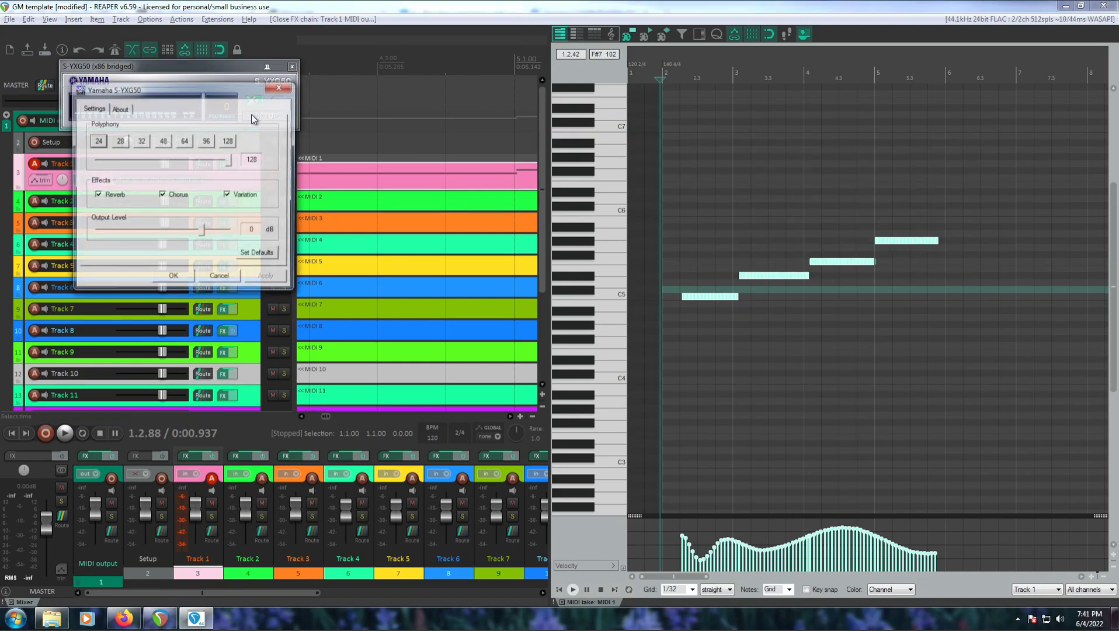
left_click(173, 278)
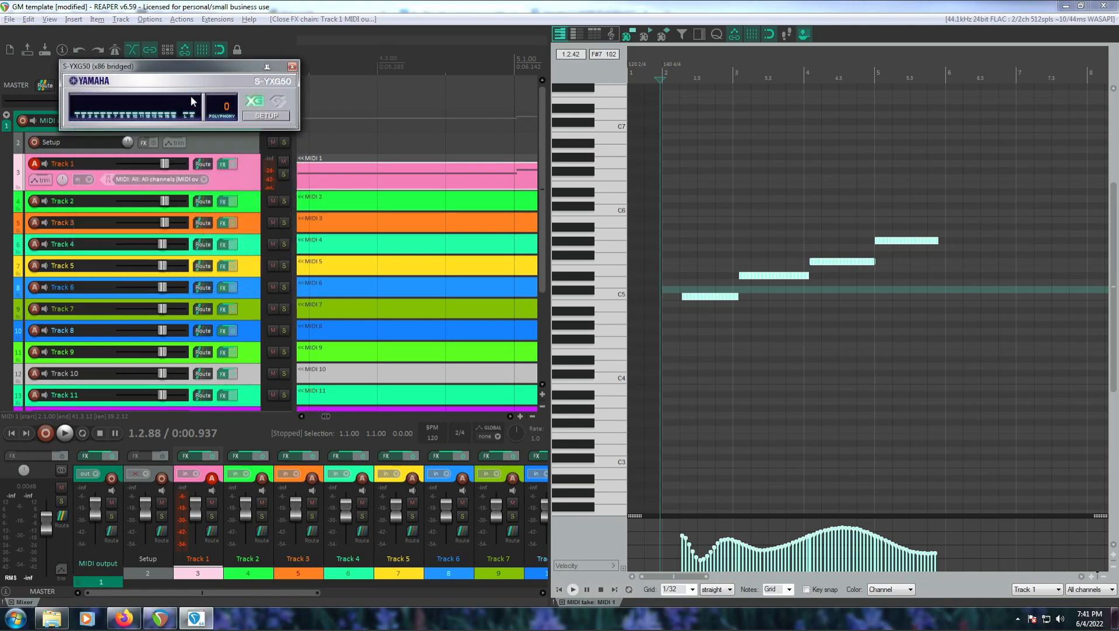
left_click(294, 66)
Play the project from the beginning through the S-YXG50 synth and stop playback
left_click(384, 70)
key("Home")
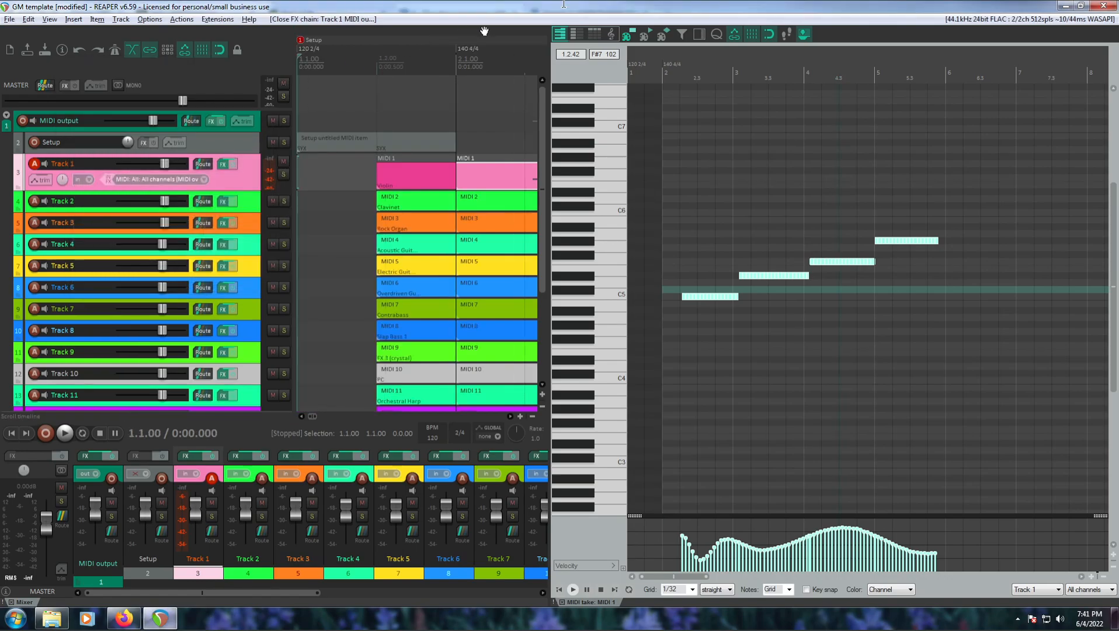
key("space")
scroll(447, 122, "down", 2)
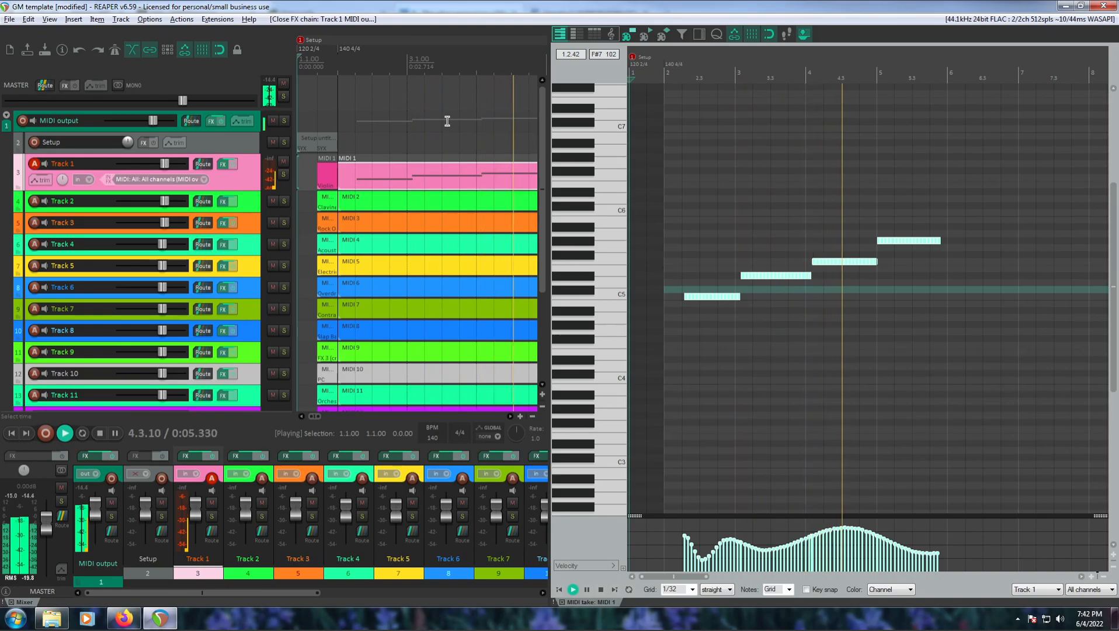
key("space")
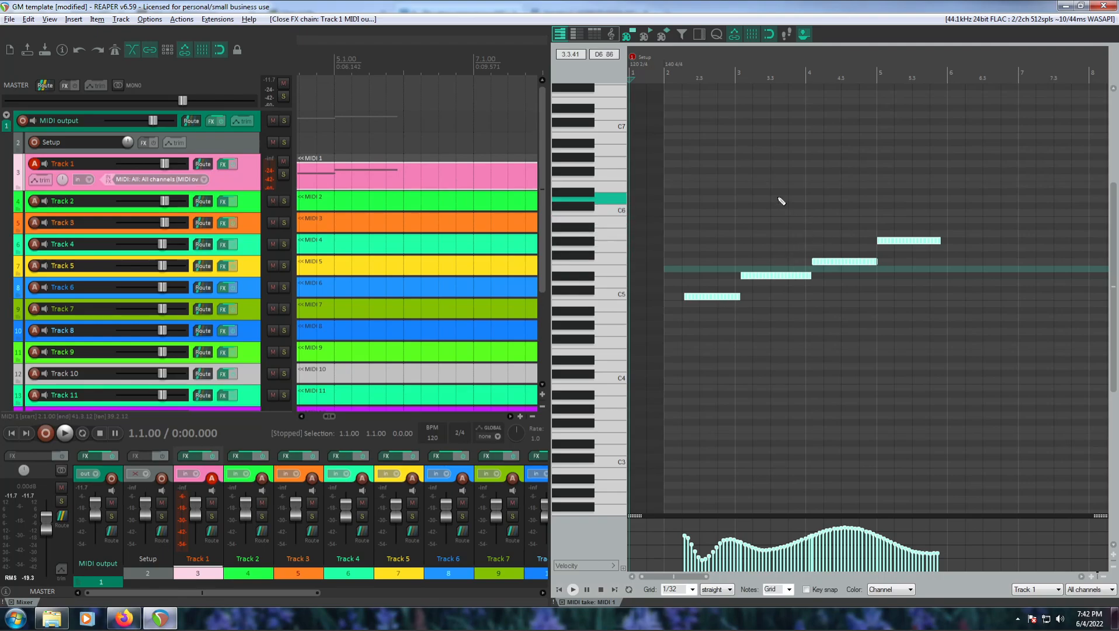
Set the MIDI editor grid to 1/8 and insert five eighth notes in measure 2 of Track 1: B5, F6, F6, C#6 and A#5
scroll(763, 275, "up", 3)
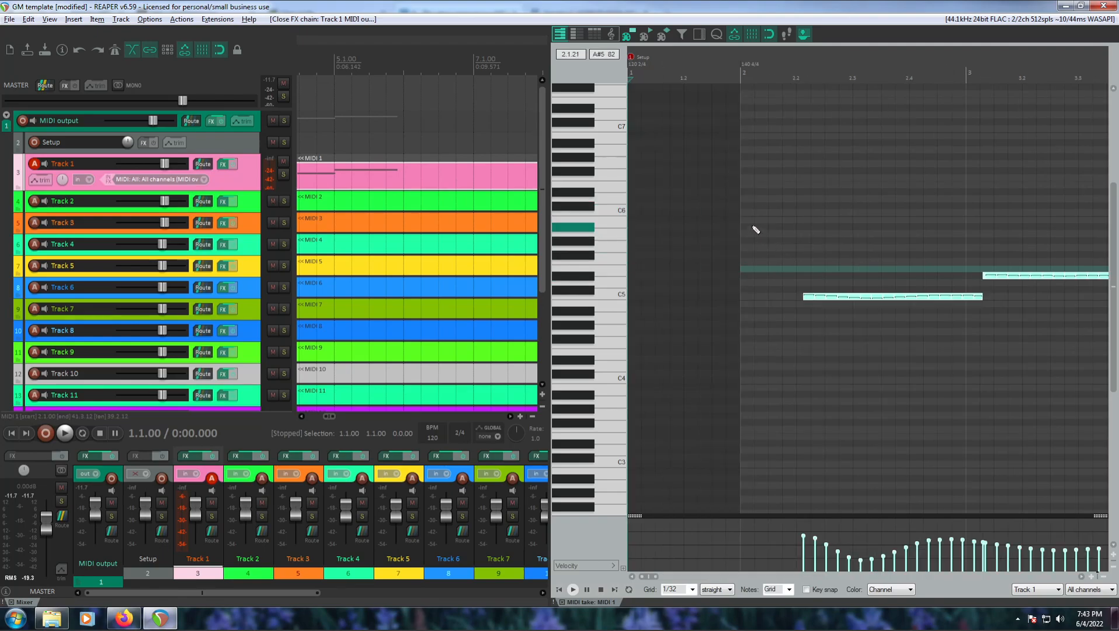
left_click(691, 589)
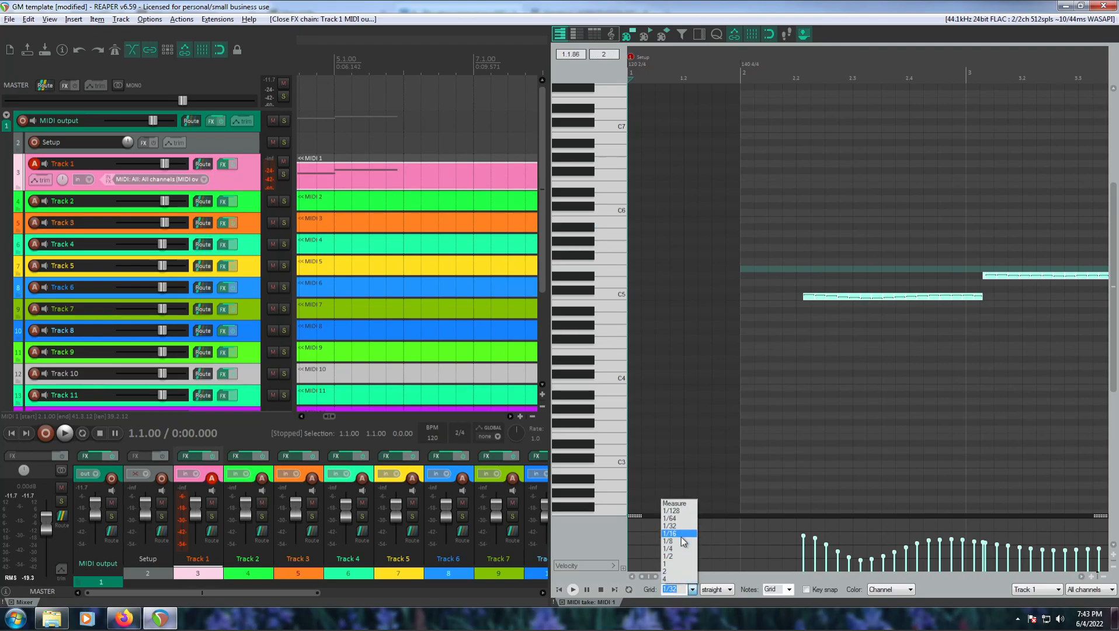
left_click(678, 562)
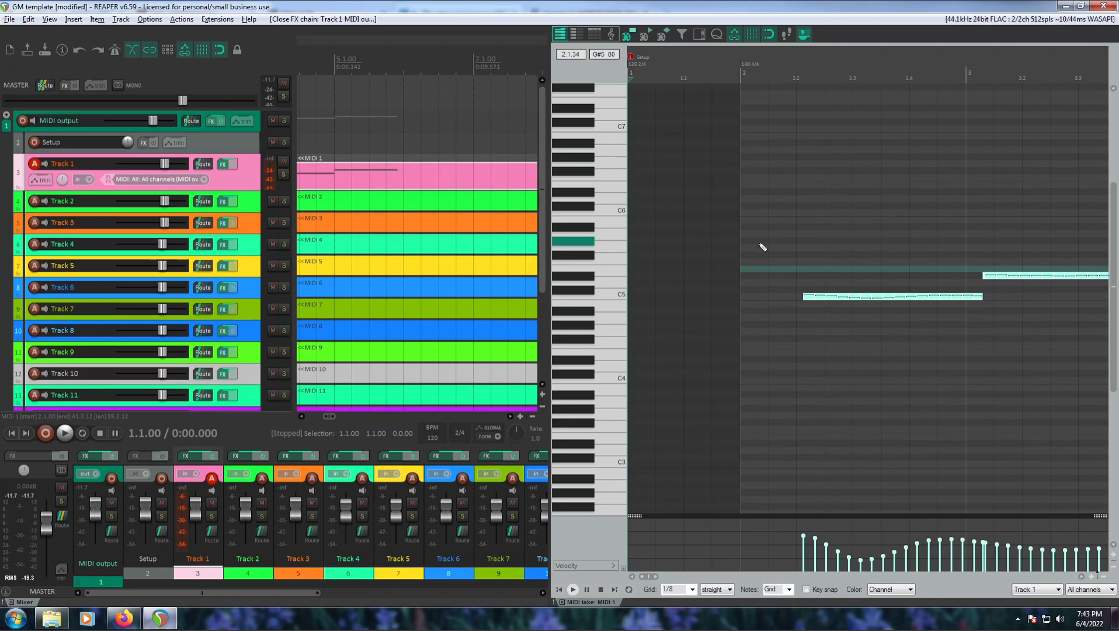
left_click(782, 221)
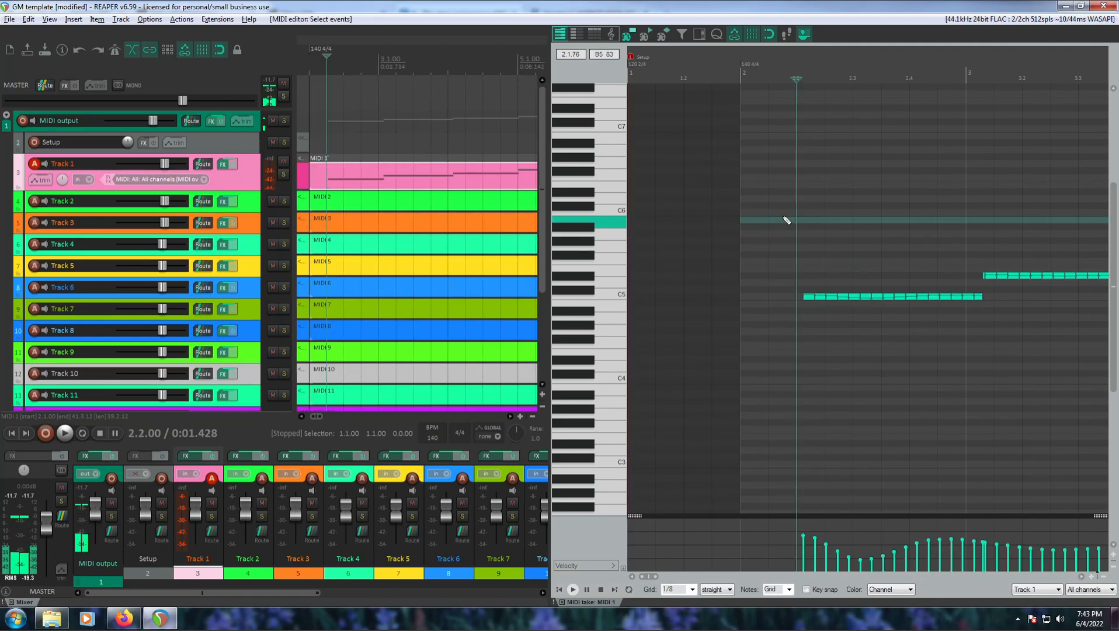
left_click(829, 177)
left_click(894, 177)
left_click(920, 206)
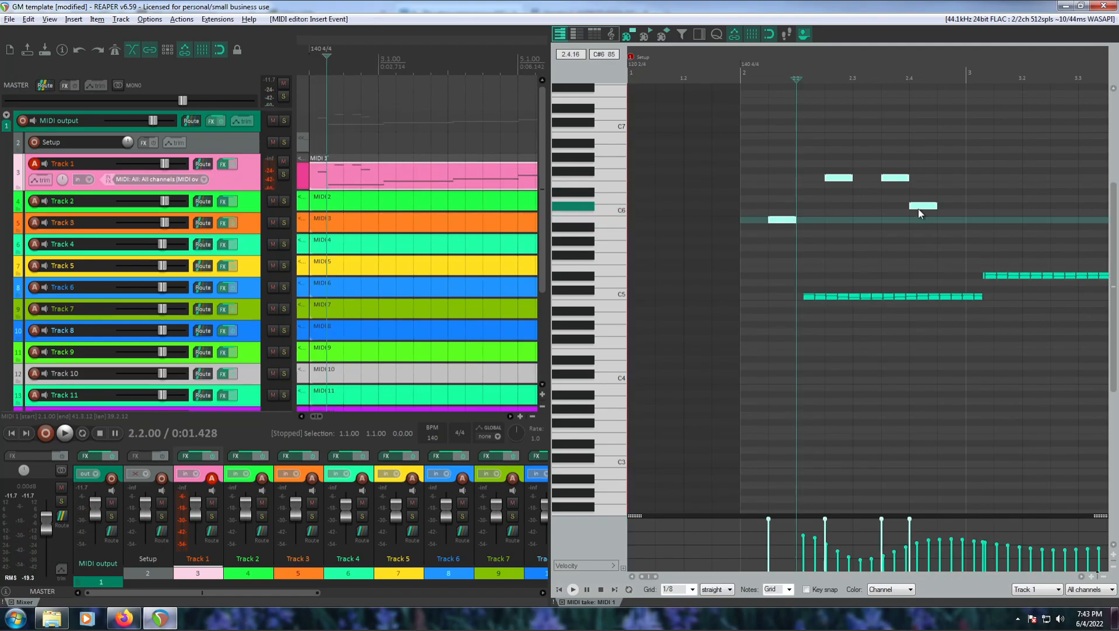
left_click(951, 227)
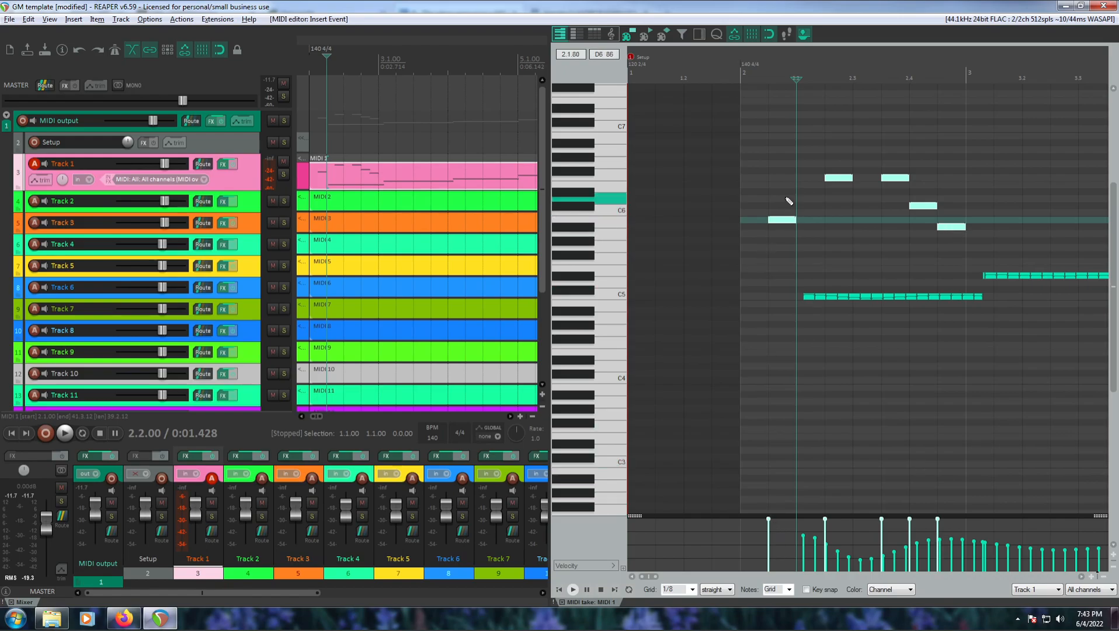
scroll(788, 214, "down", 1)
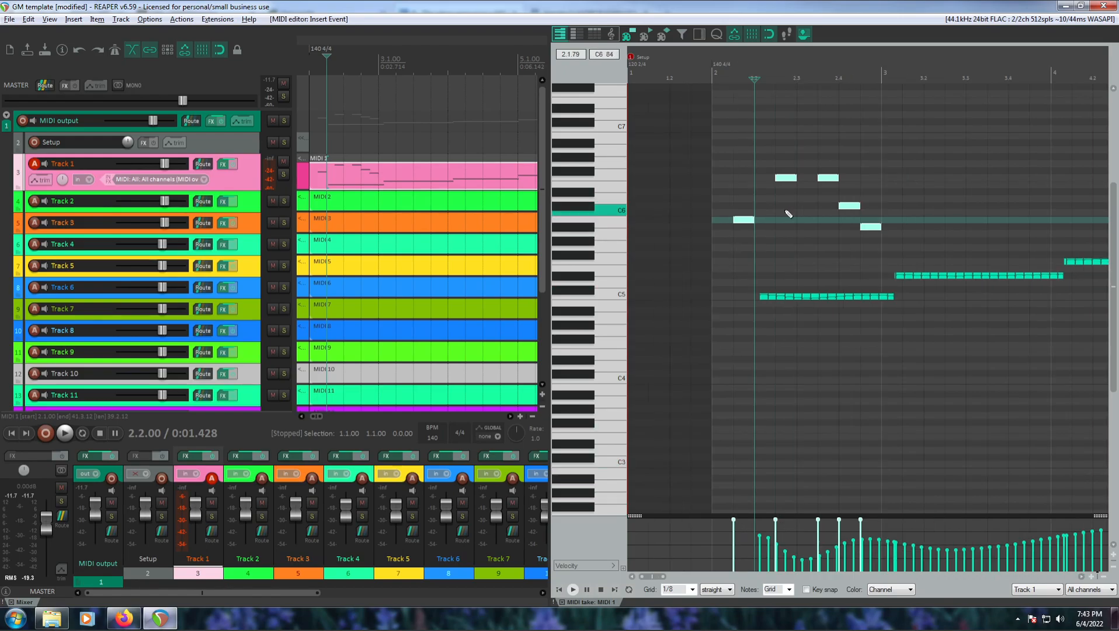
scroll(788, 214, "down", 2)
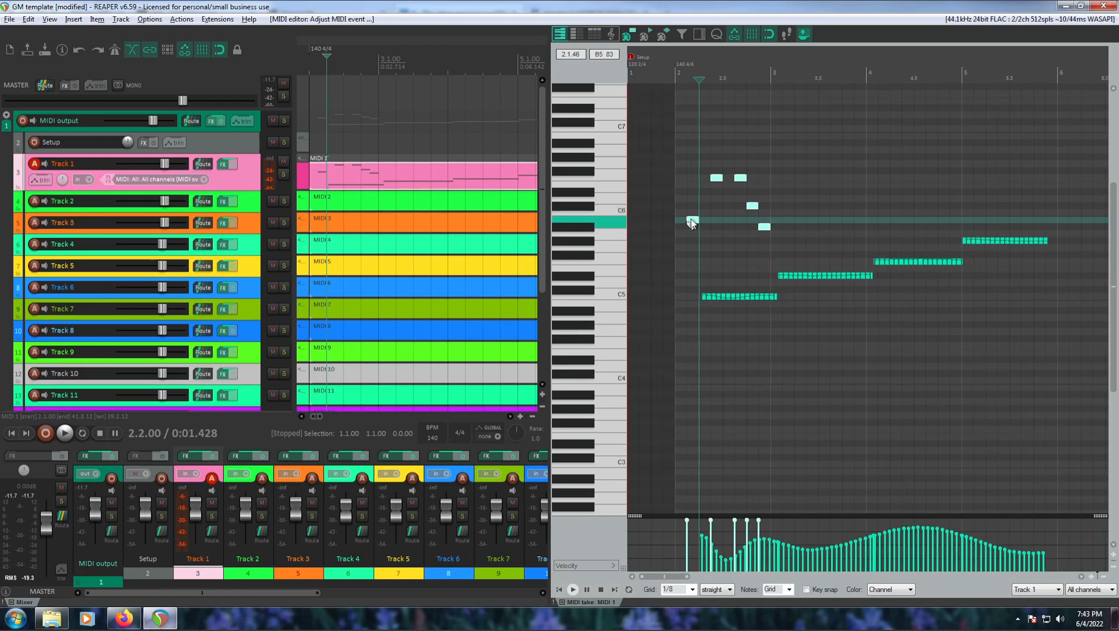
scroll(691, 221, "down", 2)
scroll(674, 219, "down", 2)
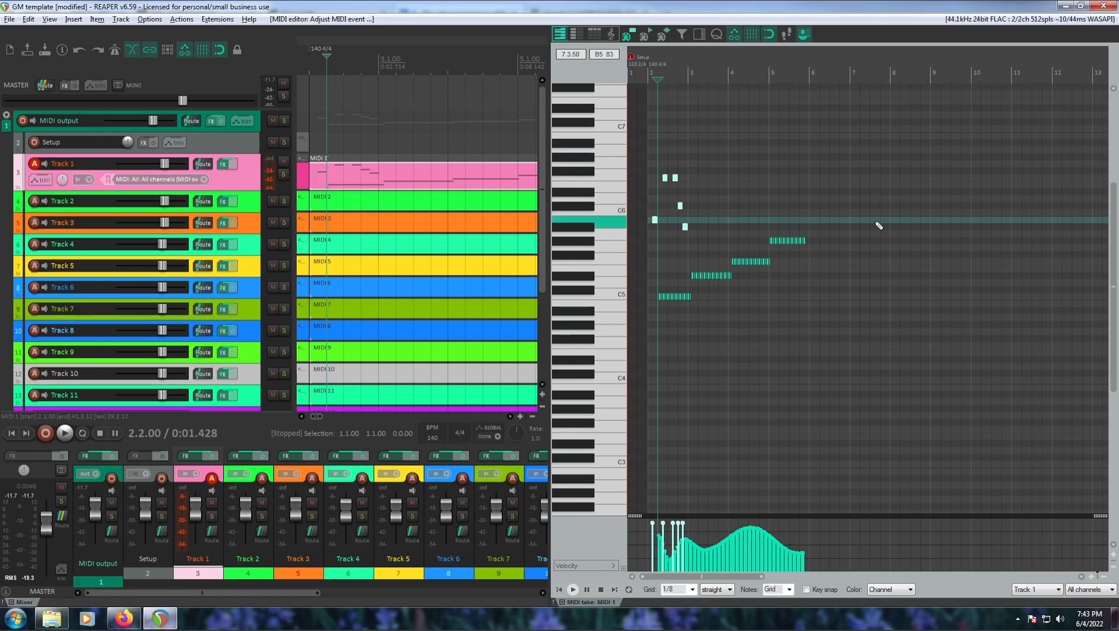
scroll(664, 268, "up", 7)
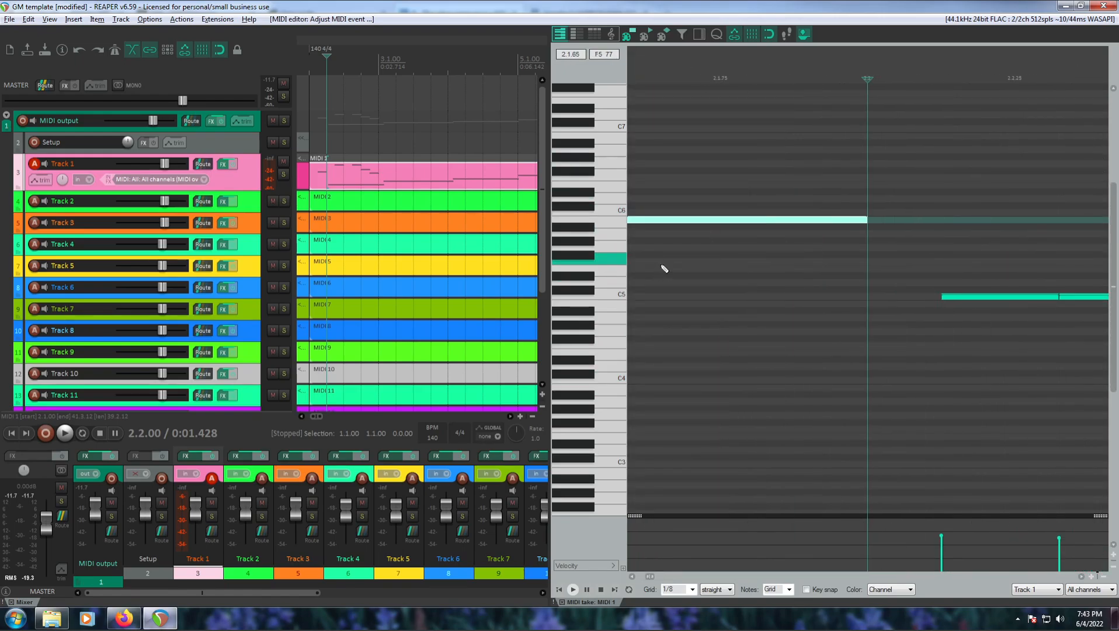
scroll(692, 266, "down", 7)
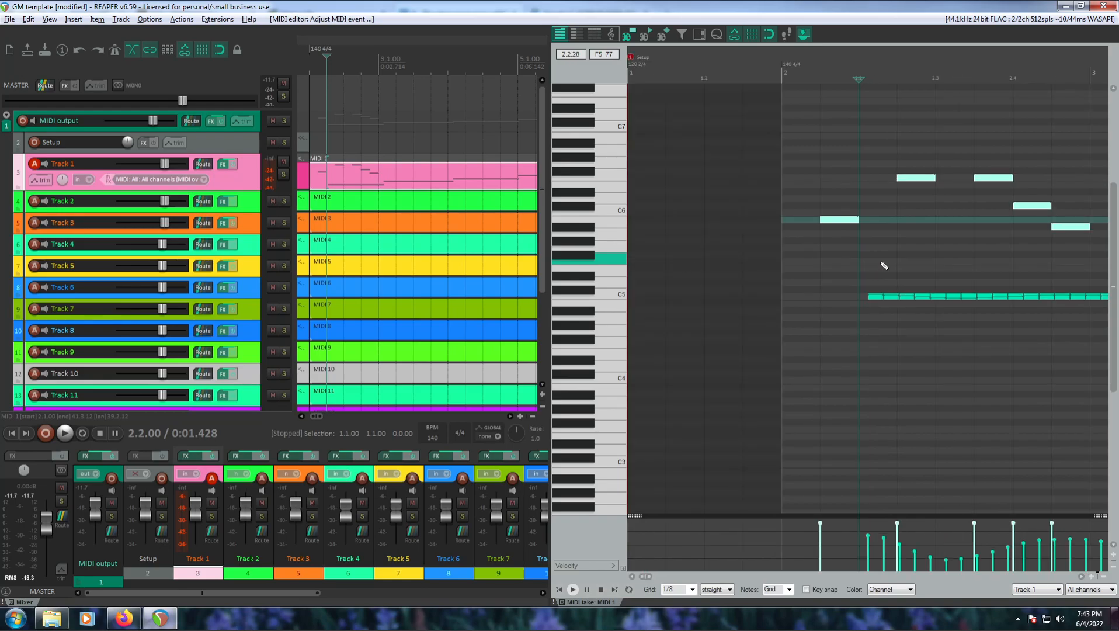